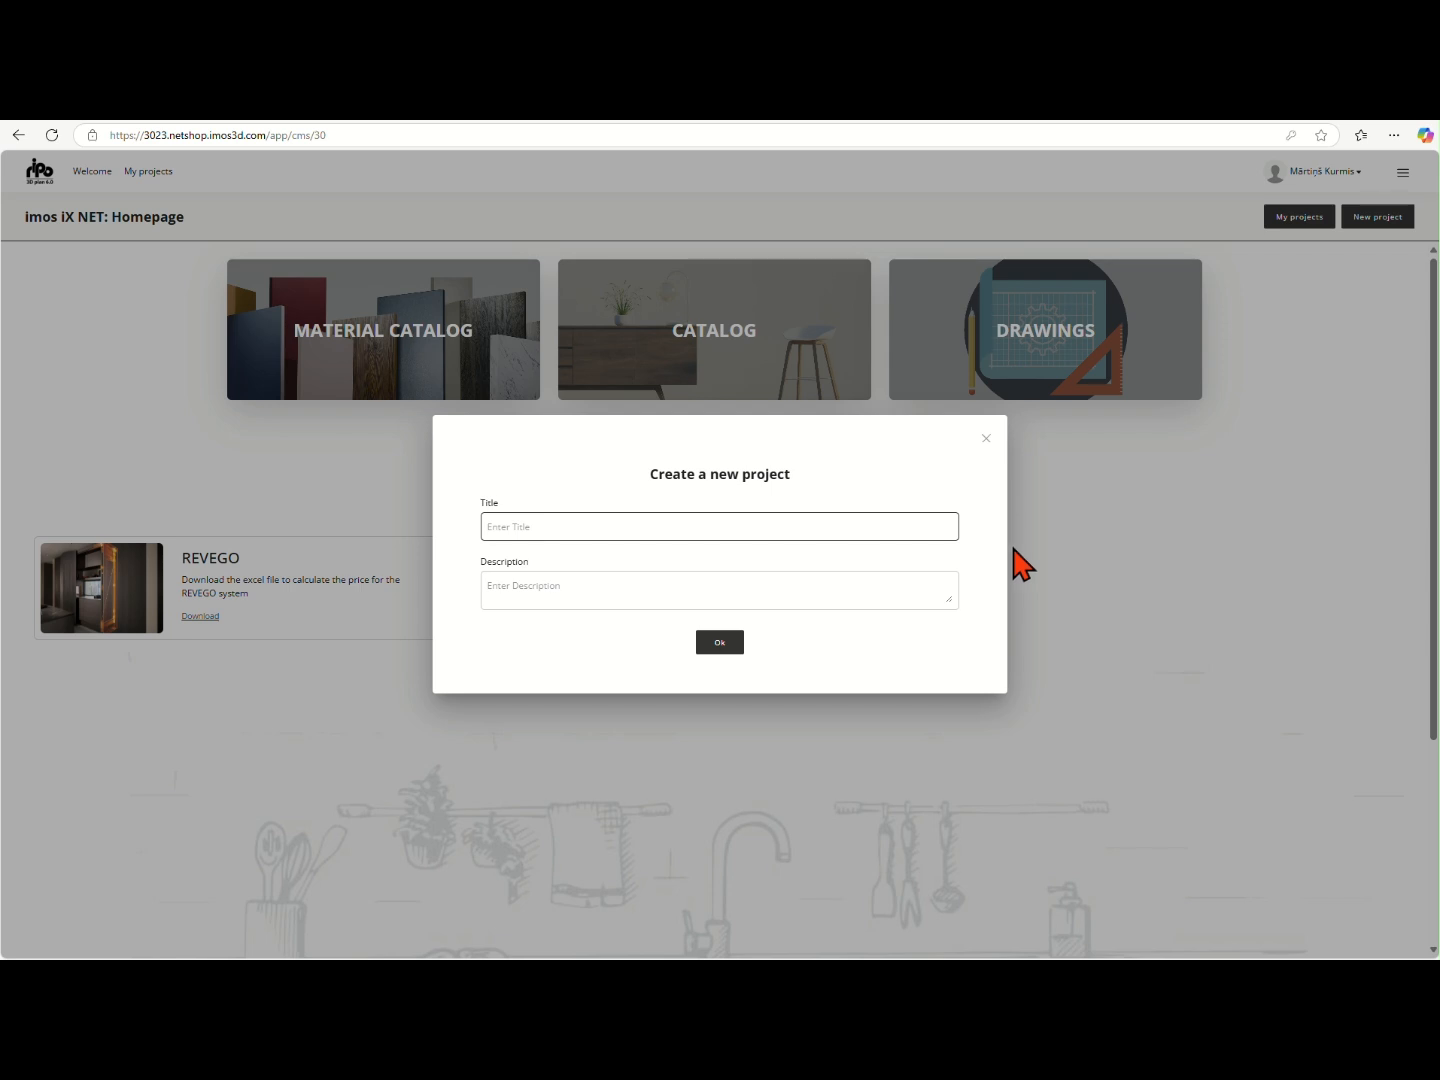
- Dismiss the new project form and open the existing project containing the sliding door system in the room planner
{"action": "left_click", "coordinate": [986, 438]}
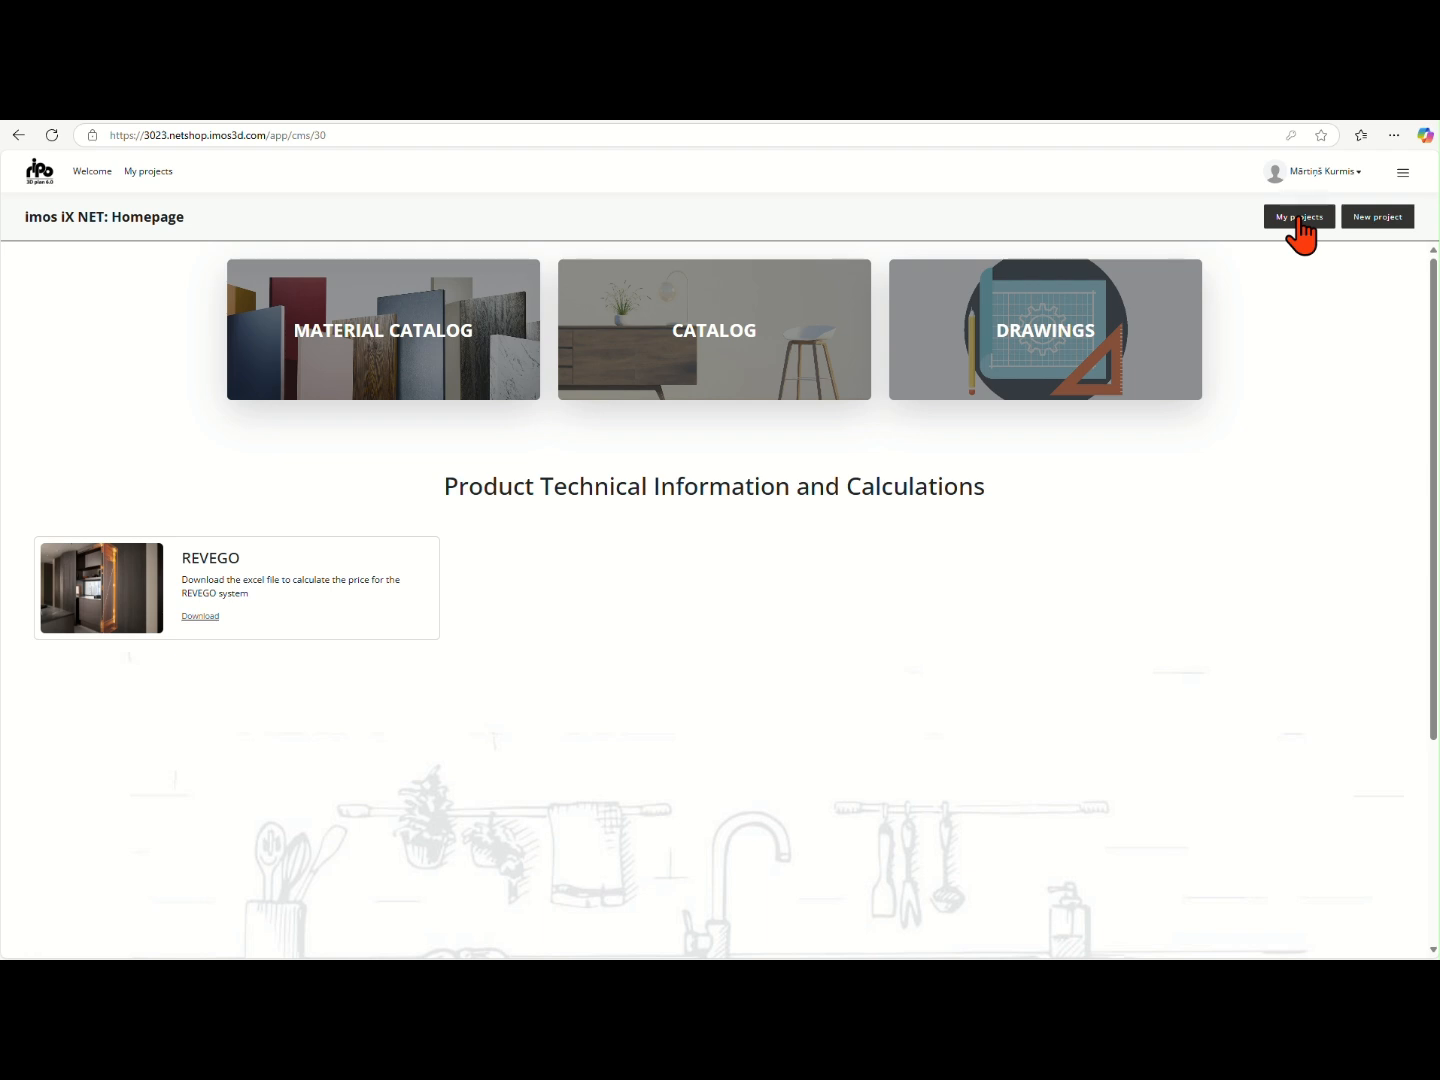
{"action": "left_click", "coordinate": [1301, 217]}
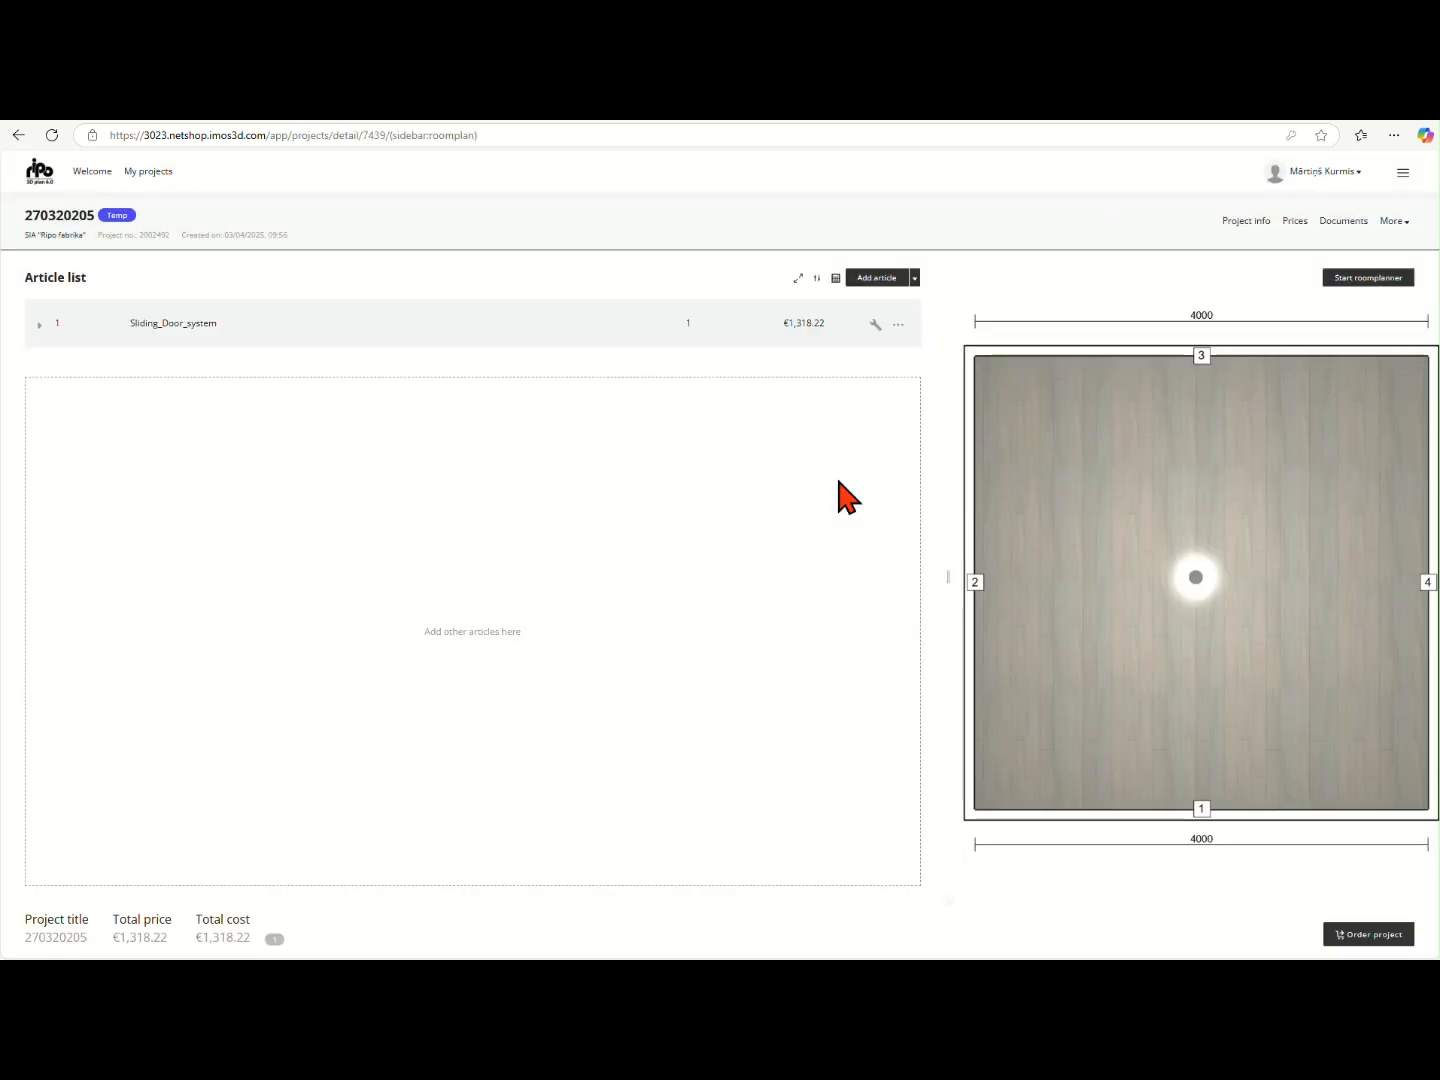
{"action": "left_click", "coordinate": [1368, 278]}
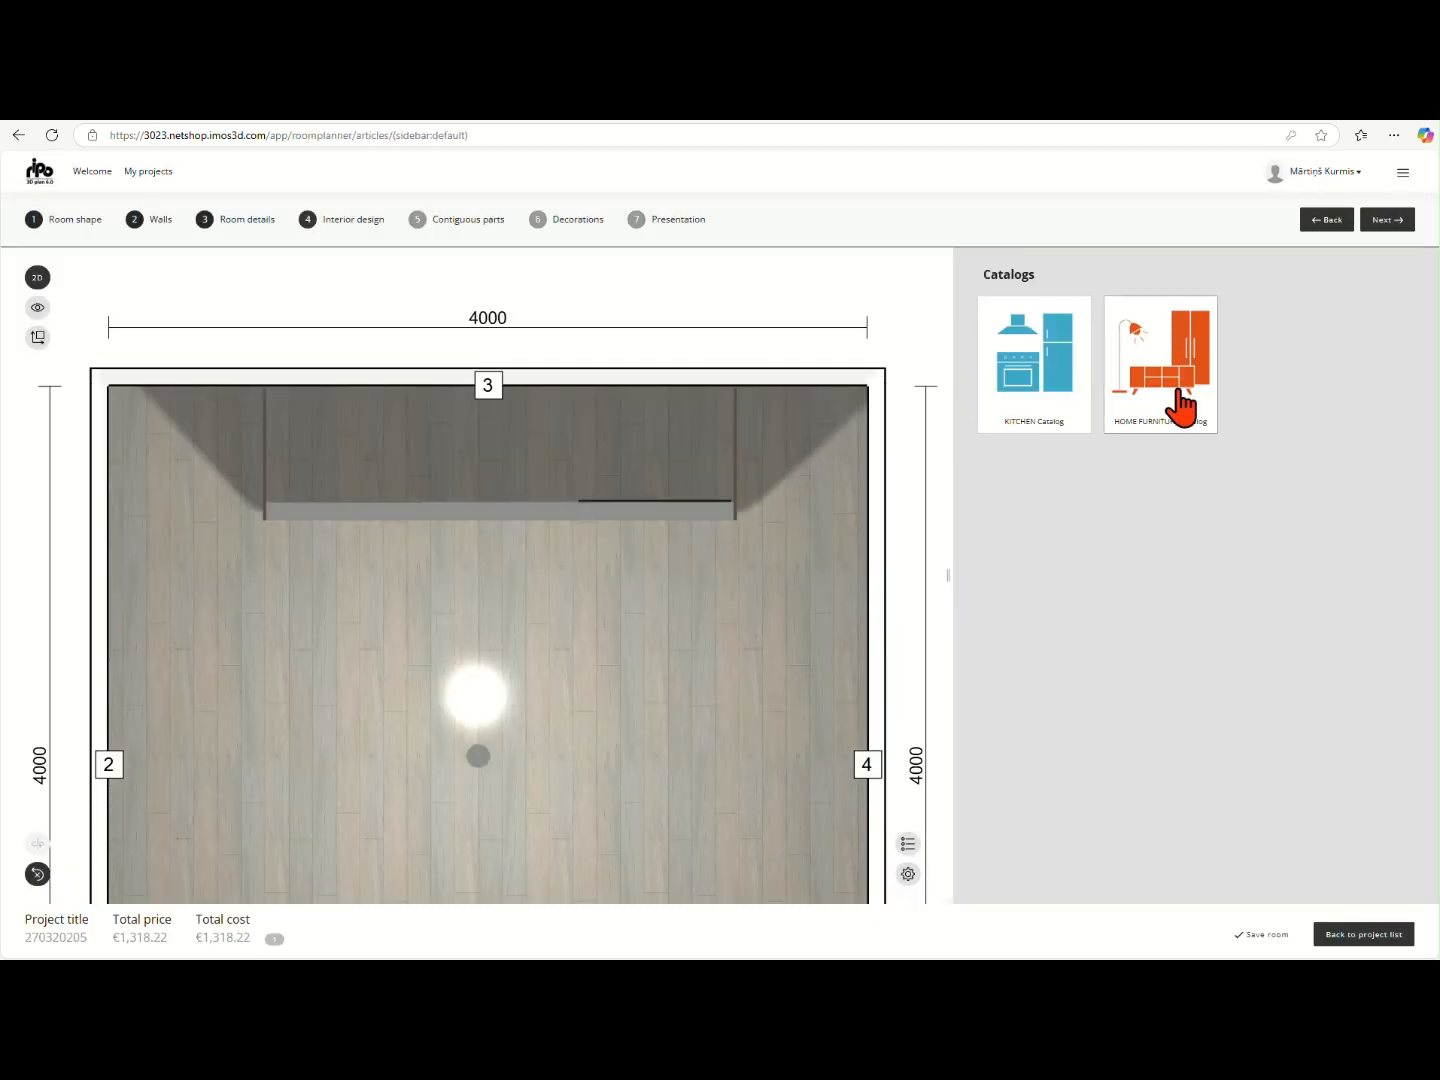
- Open the CLASSIC wardrobe unit from the HOME FURNITURE catalog's CLASSIC wardrobe group for configuration
{"action": "left_click", "coordinate": [1181, 405]}
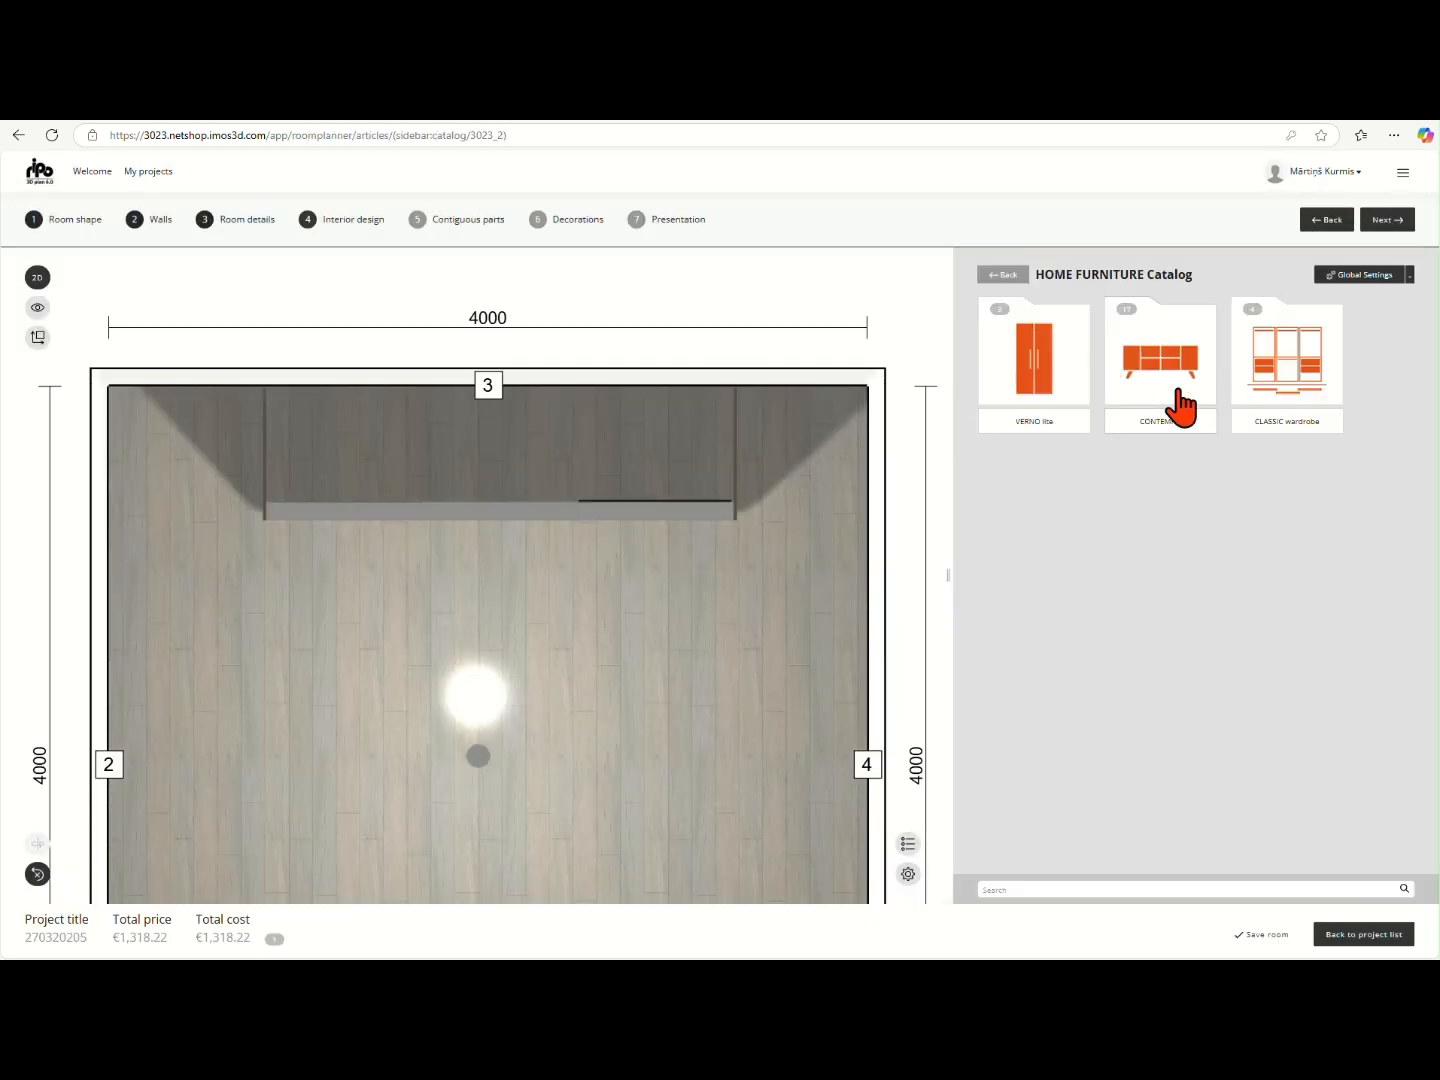
{"action": "left_click", "coordinate": [1264, 386]}
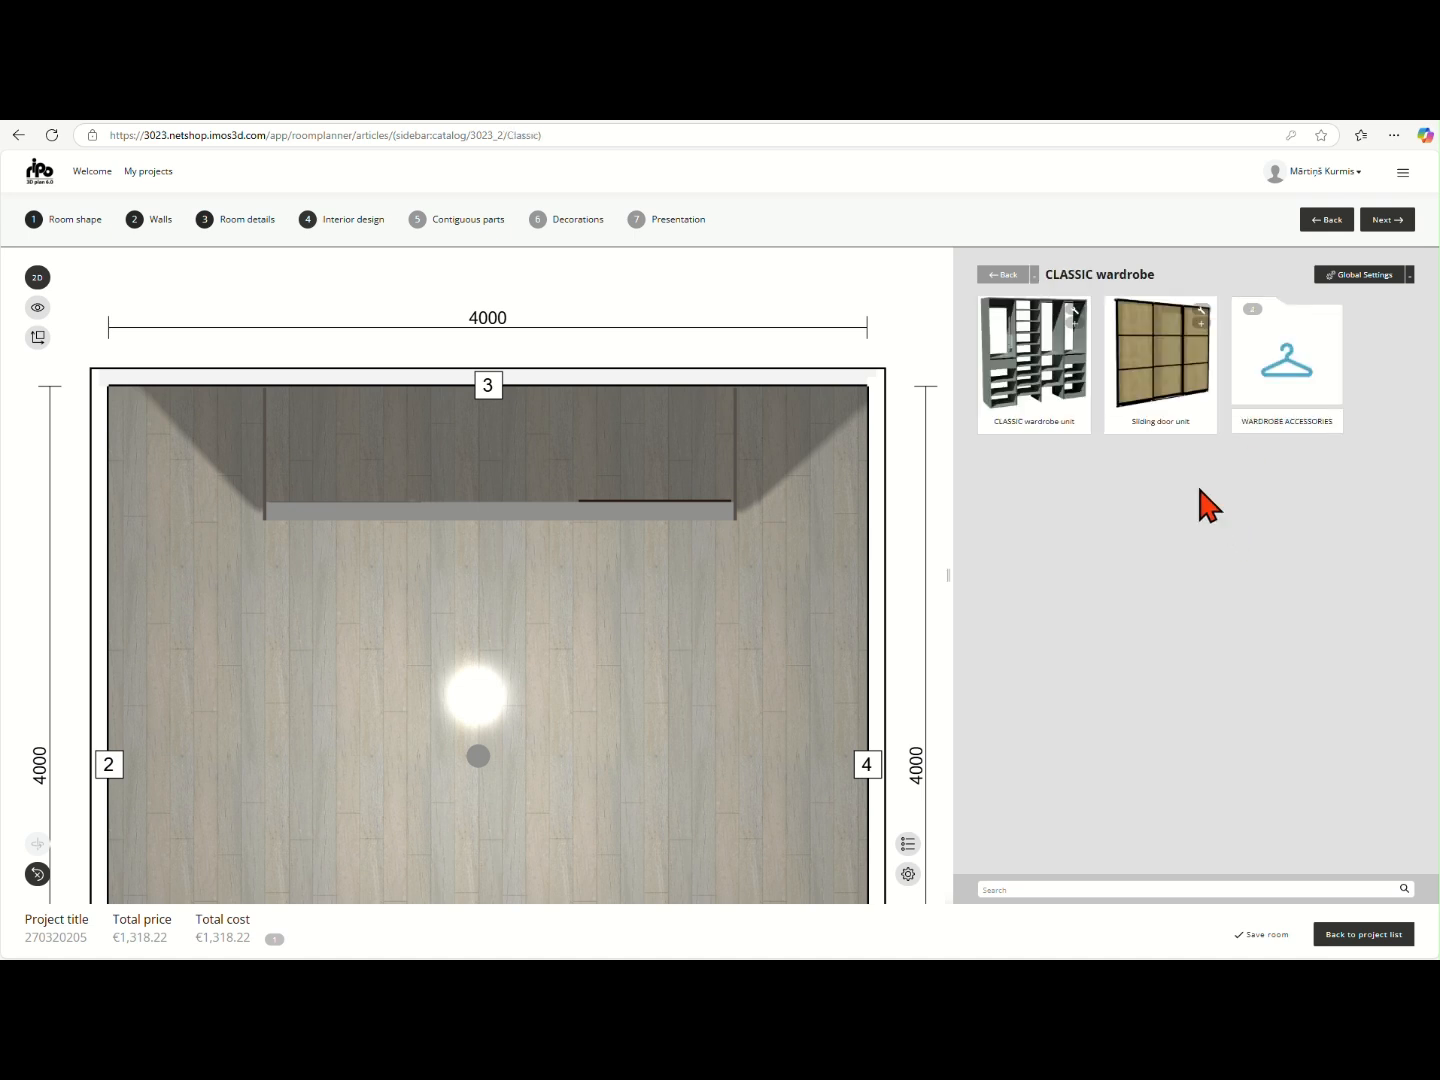
{"action": "left_click", "coordinate": [1077, 321]}
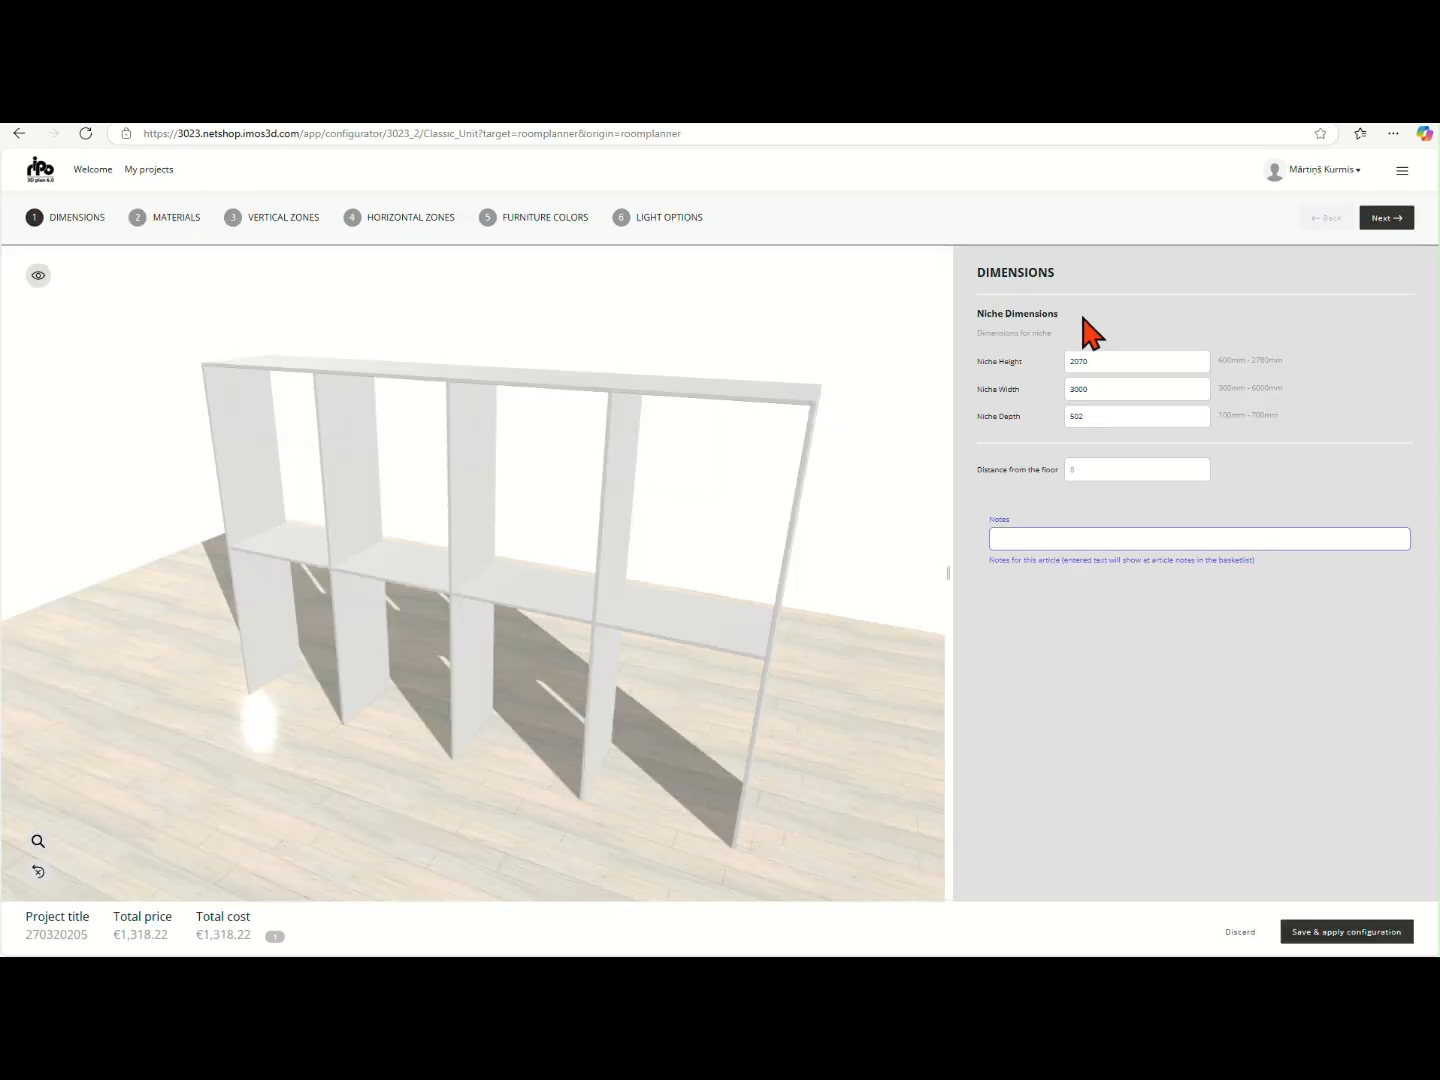
- Set the niche height to 2200 mm and the niche width to 2464 mm, and continue to the materials
{"action": "double_click", "coordinate": [1112, 360]}
{"action": "type", "text": "2"}
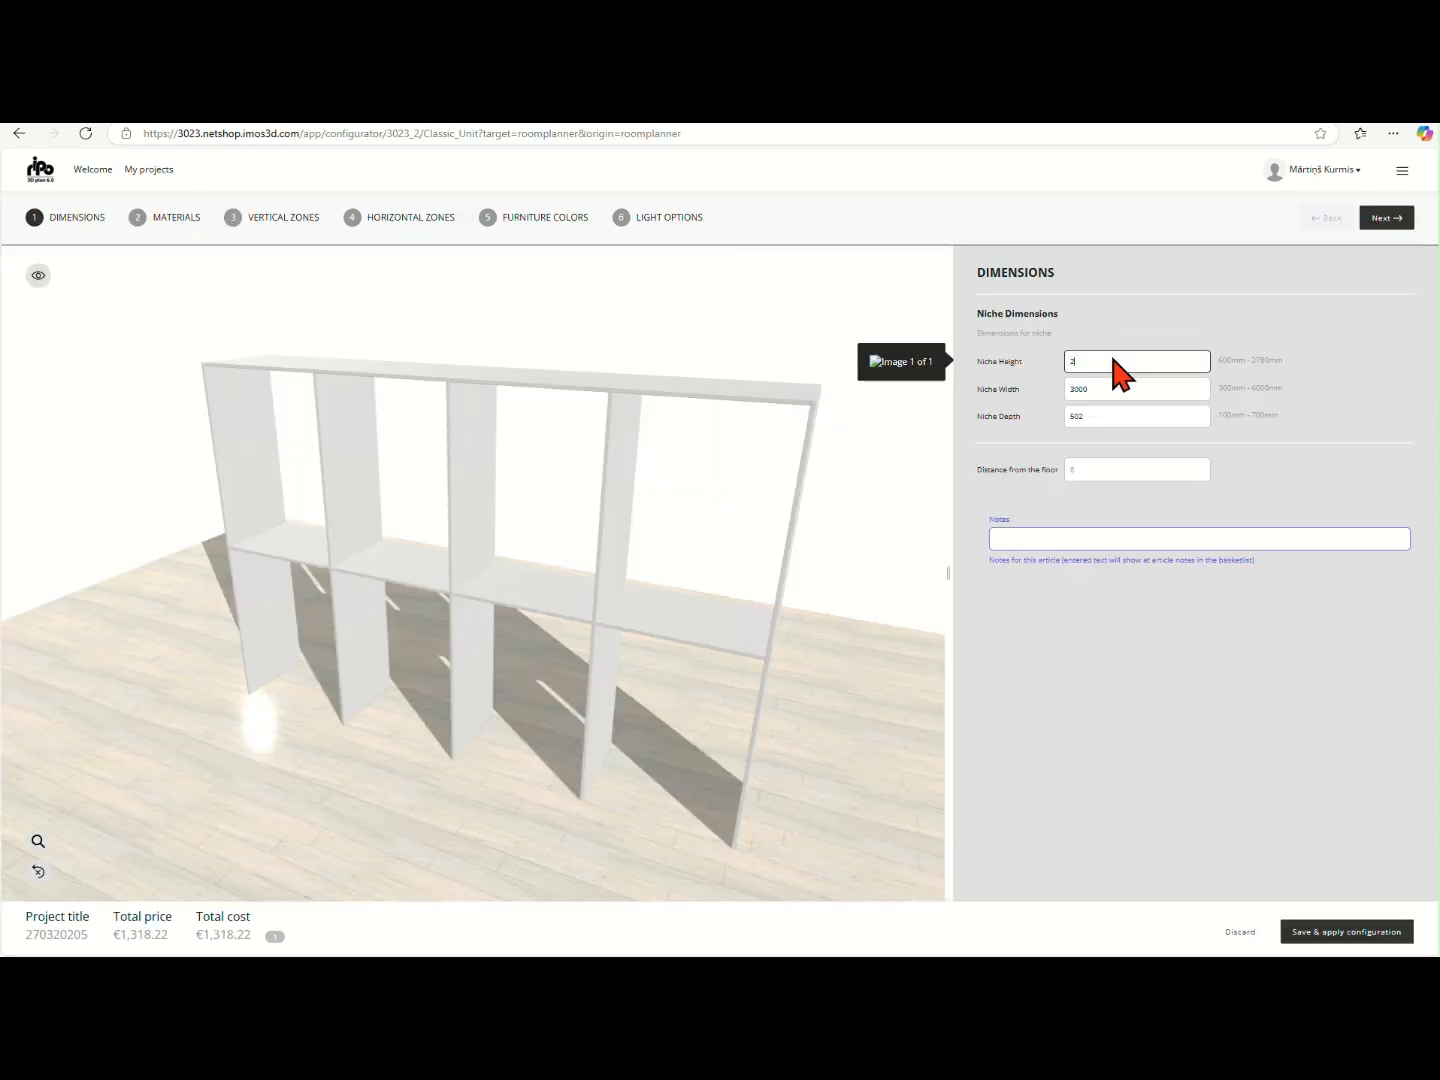
{"action": "type", "text": "200"}
{"action": "double_click", "coordinate": [1111, 384]}
{"action": "type", "text": "2464"}
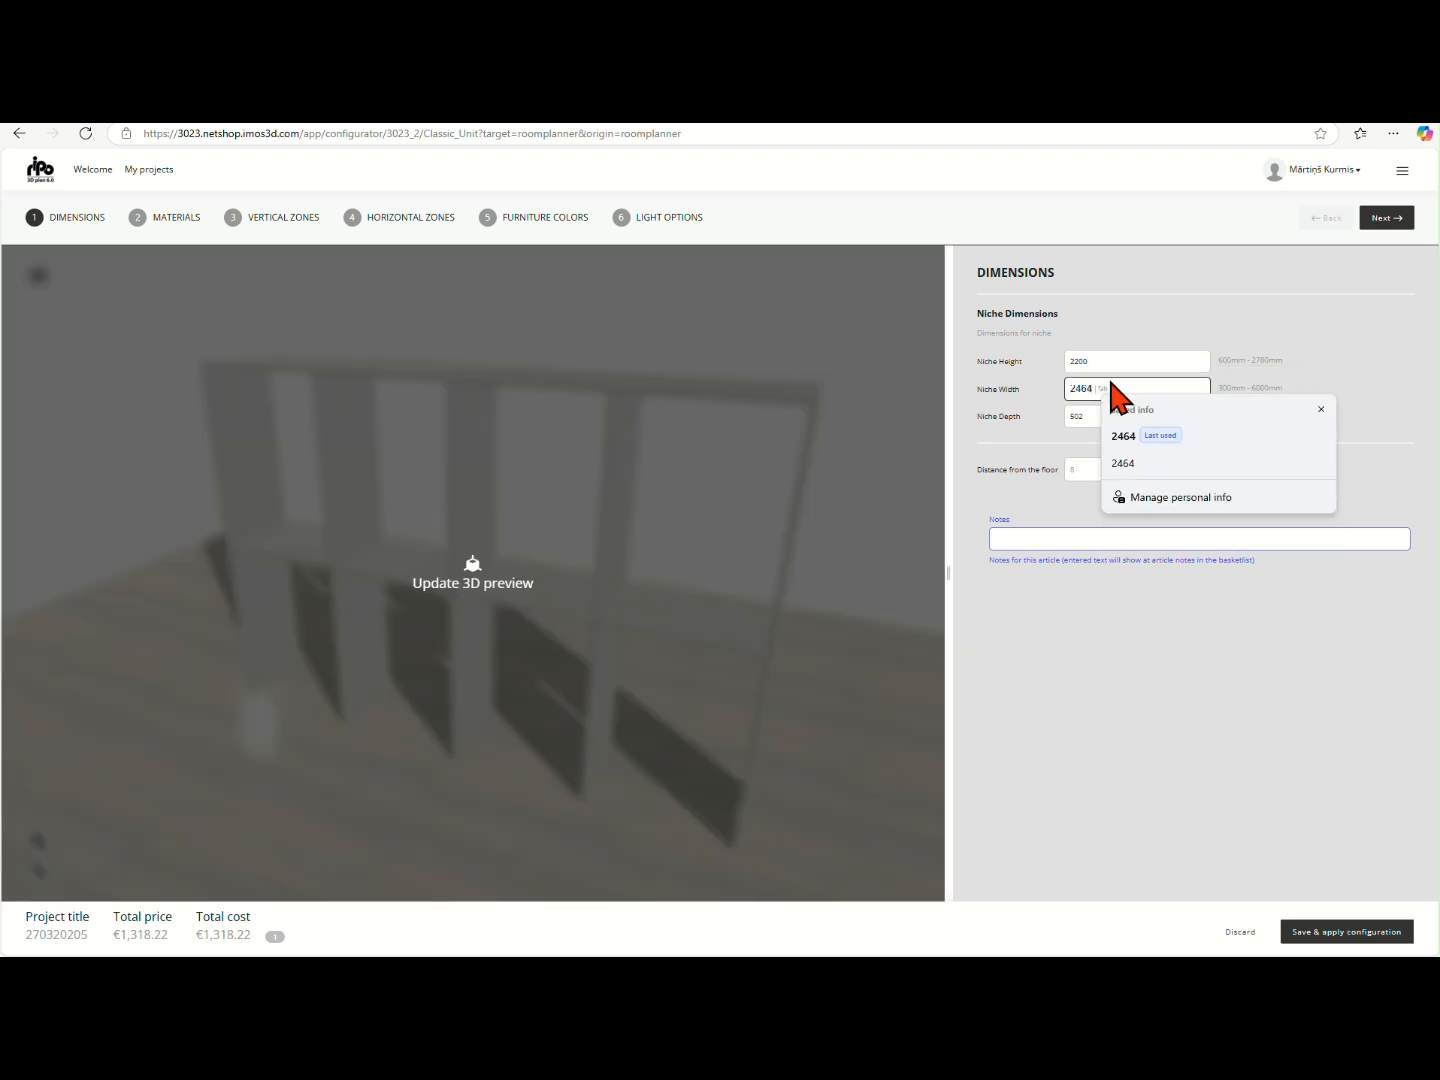
{"action": "key", "text": "Return"}
{"action": "double_click", "coordinate": [1109, 415]}
{"action": "left_click", "coordinate": [1109, 467]}
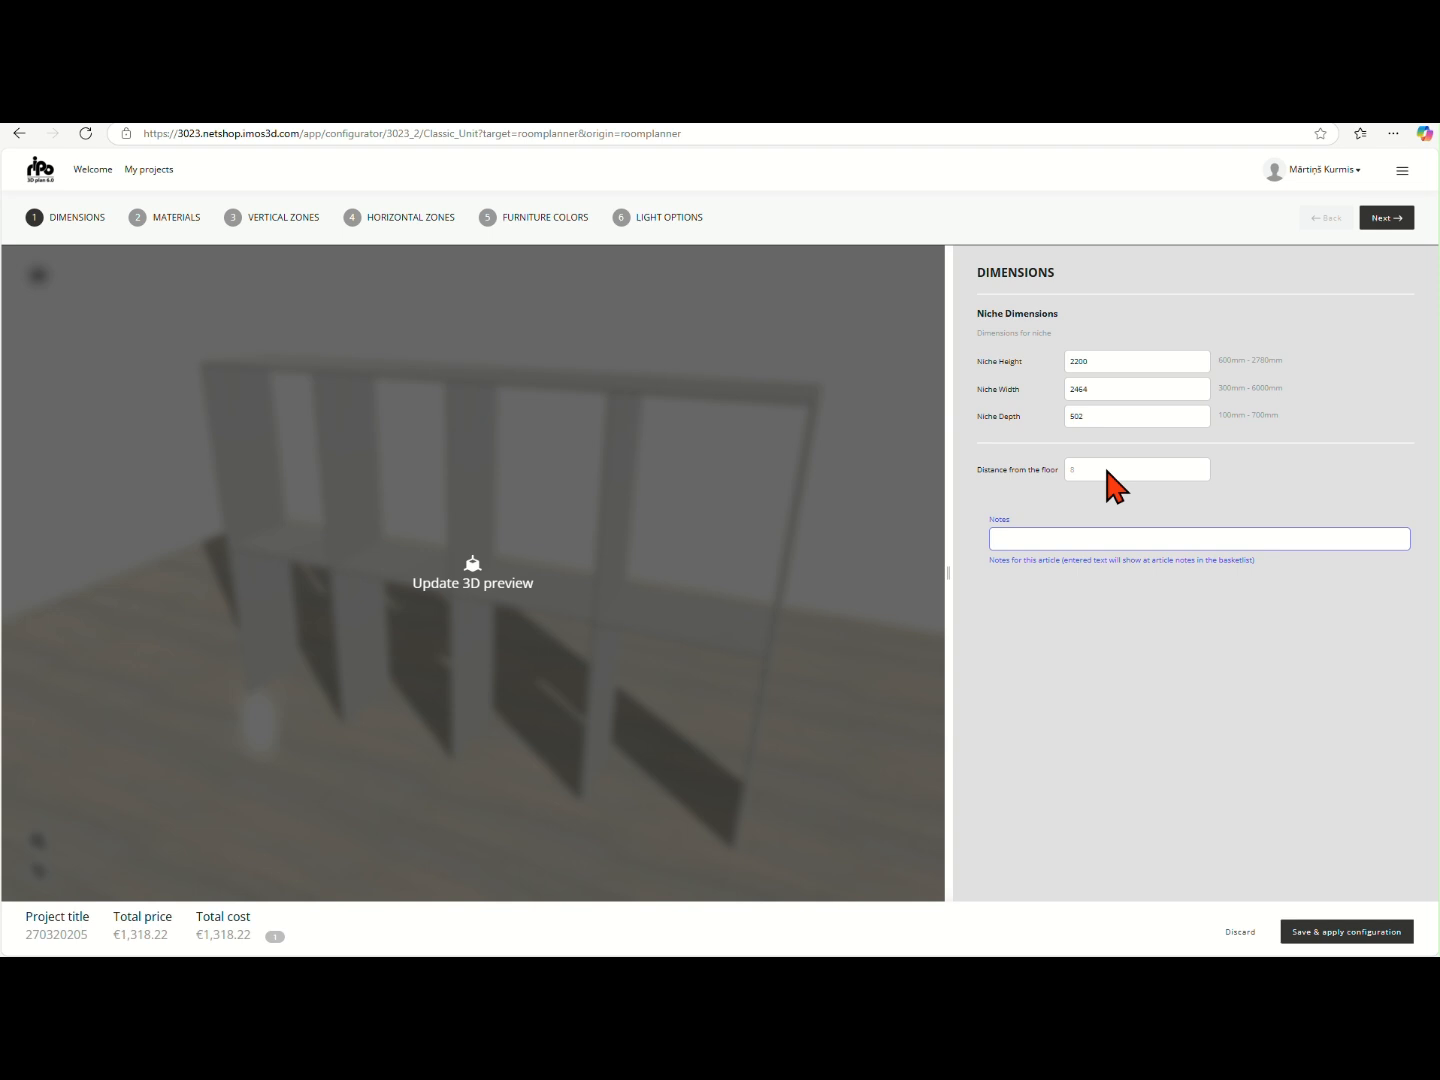
{"action": "left_click", "coordinate": [1387, 221]}
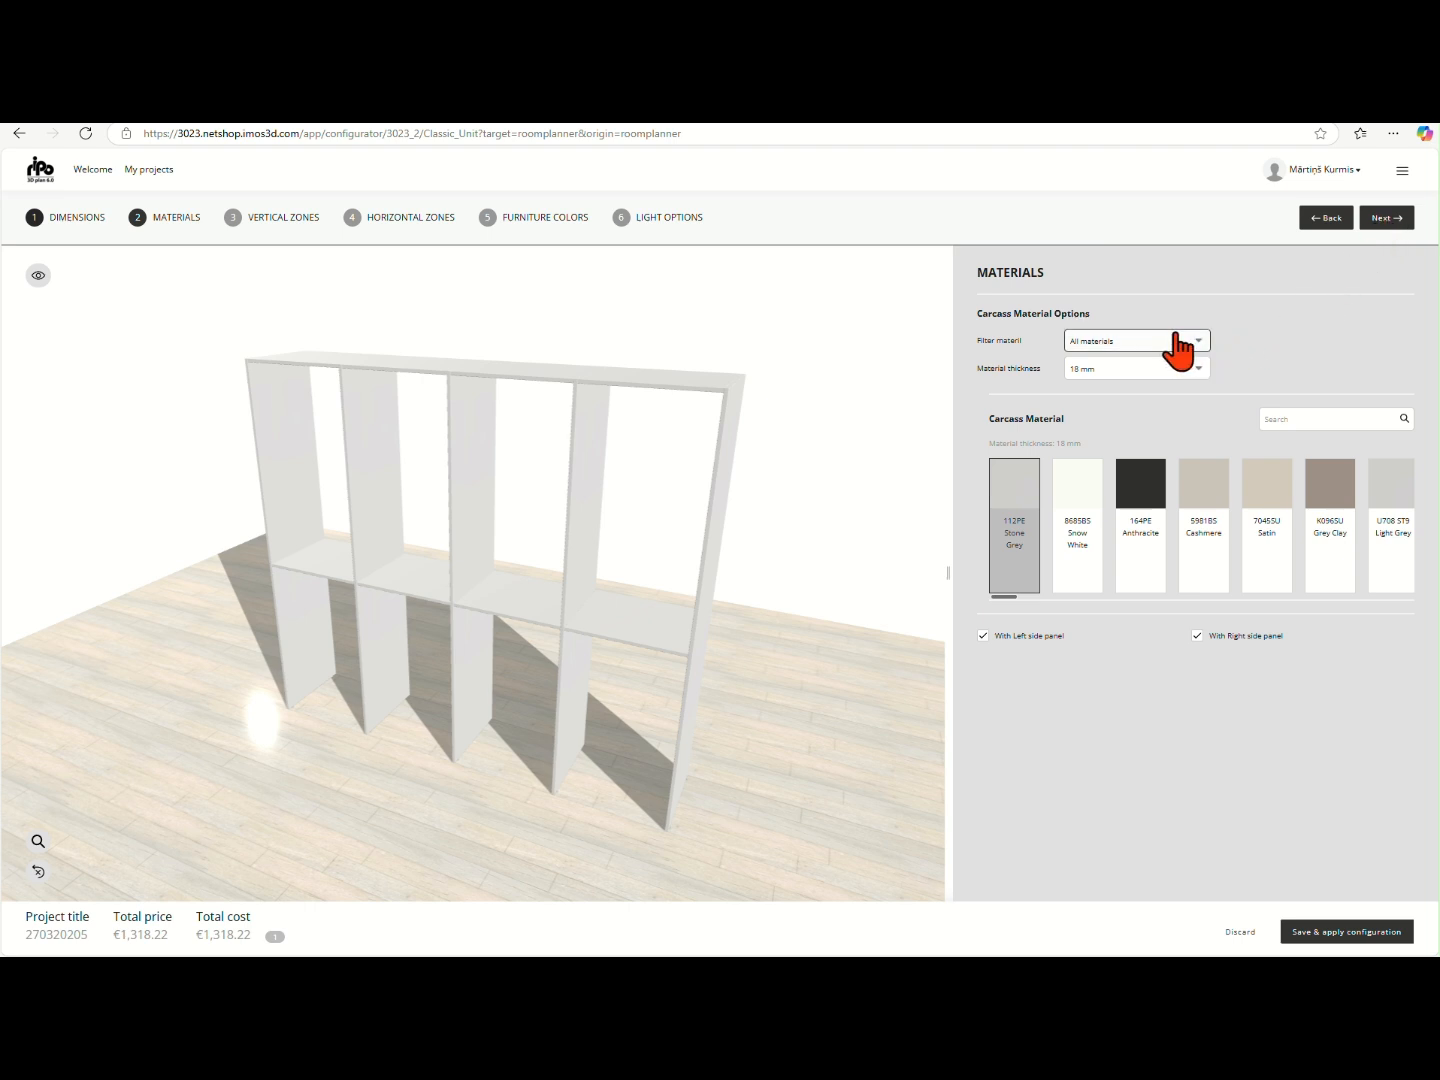
- Try a carcass material thickness of 25 mm and set it back to 18 mm
{"action": "left_click", "coordinate": [1181, 373]}
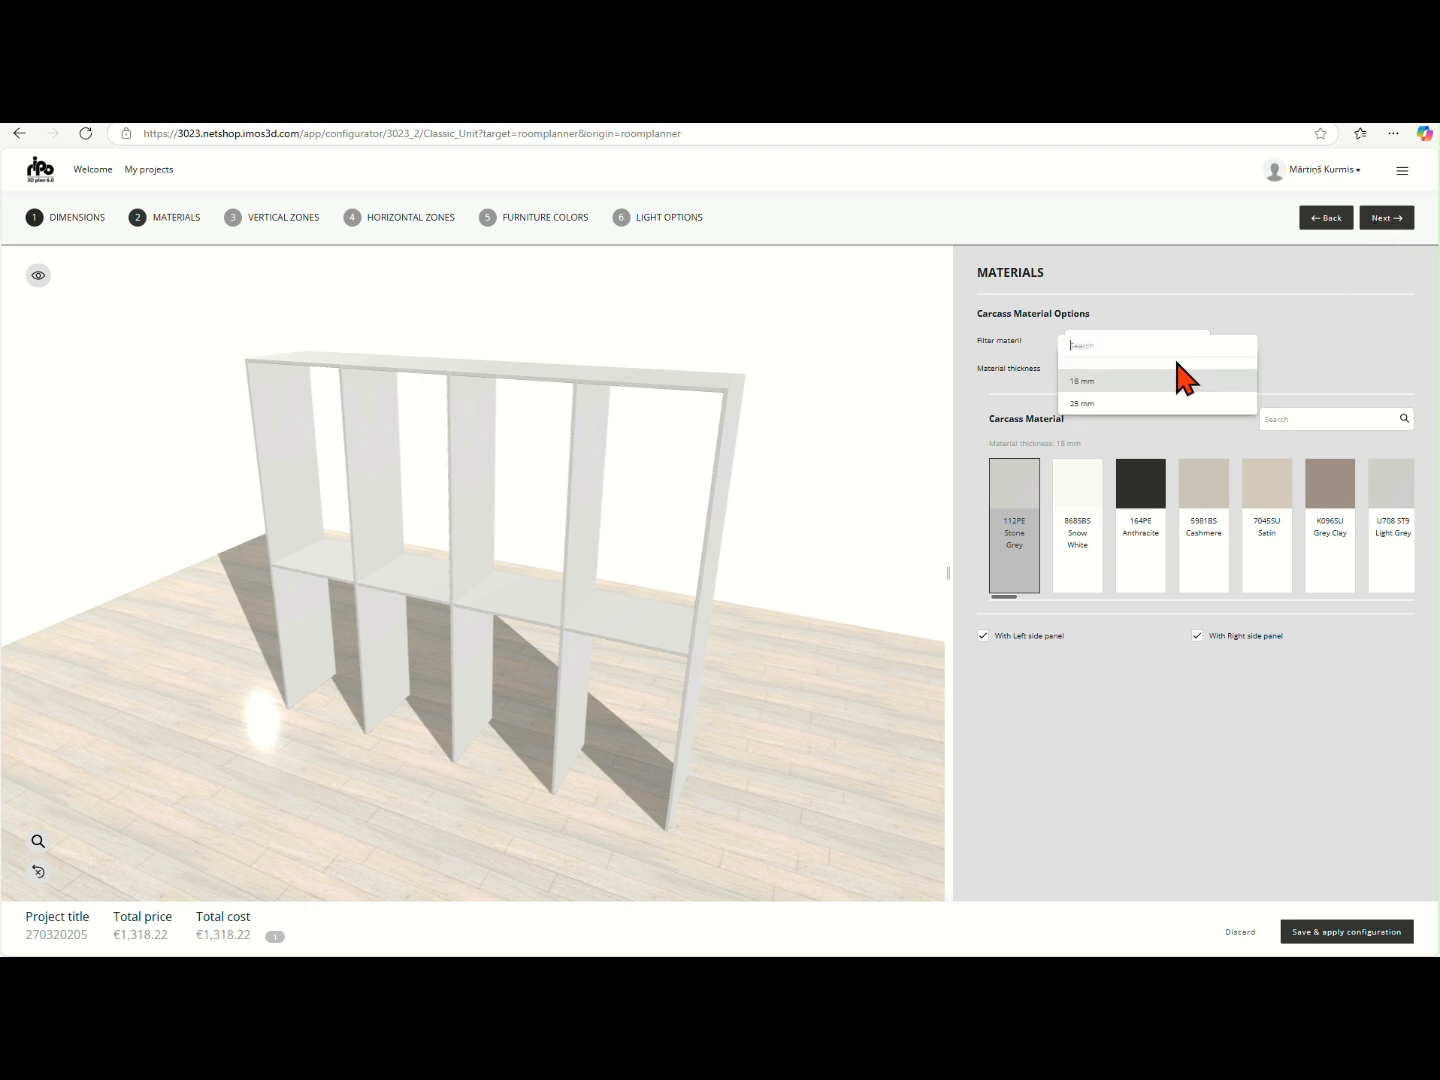
{"action": "left_click", "coordinate": [1145, 404]}
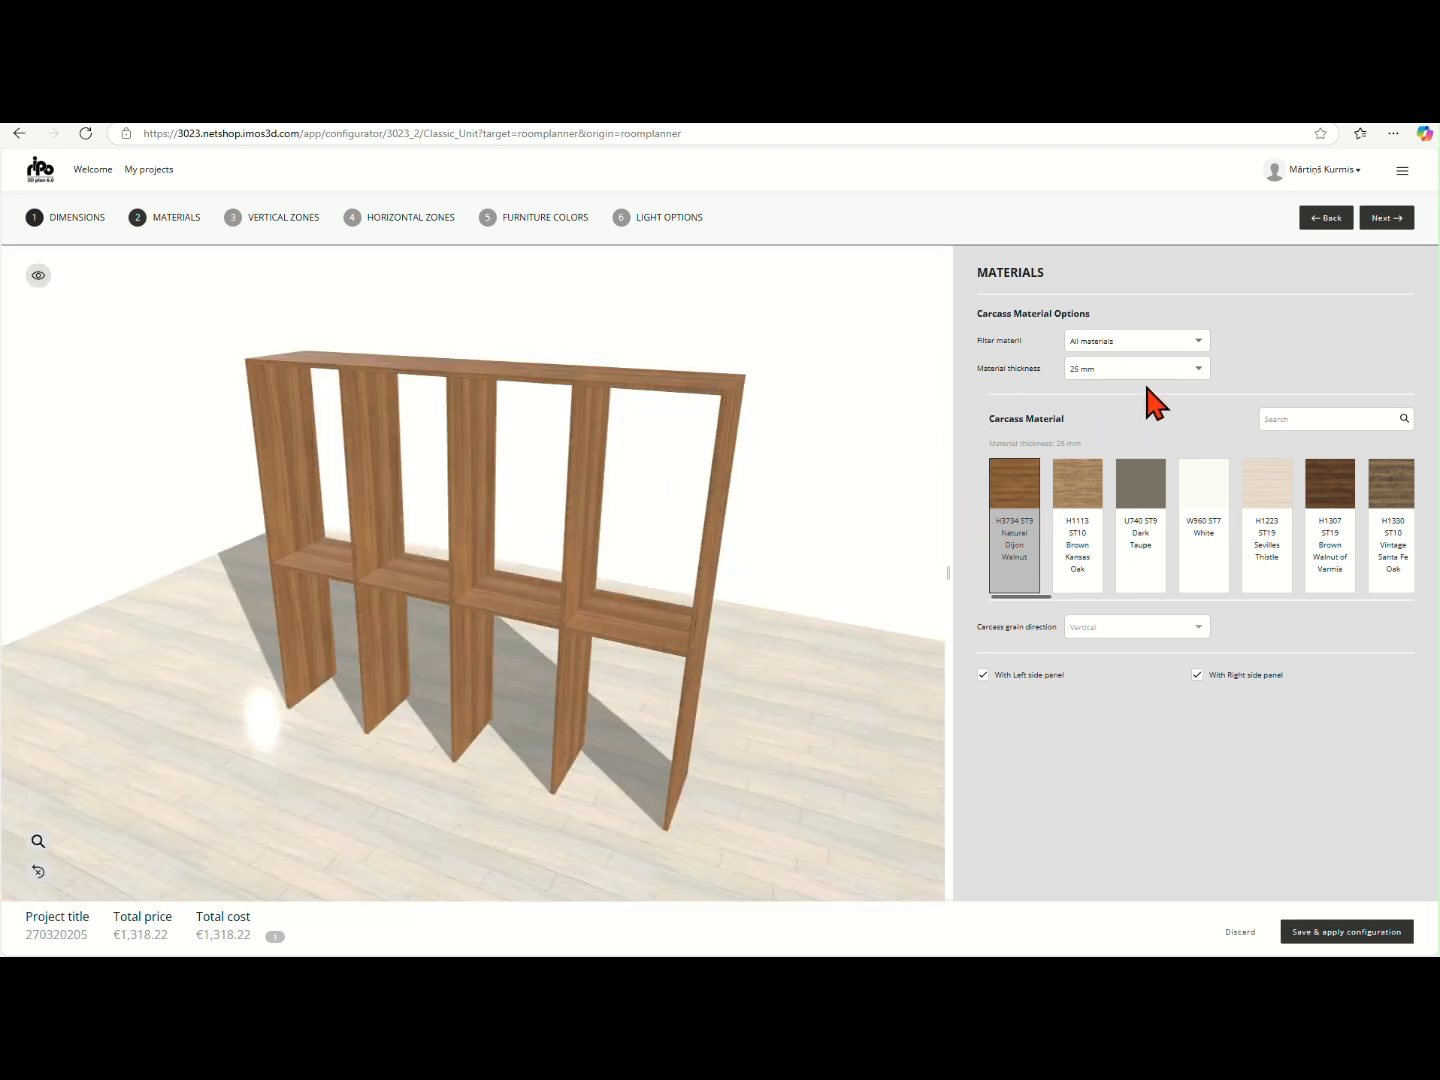
{"action": "left_click", "coordinate": [1163, 368]}
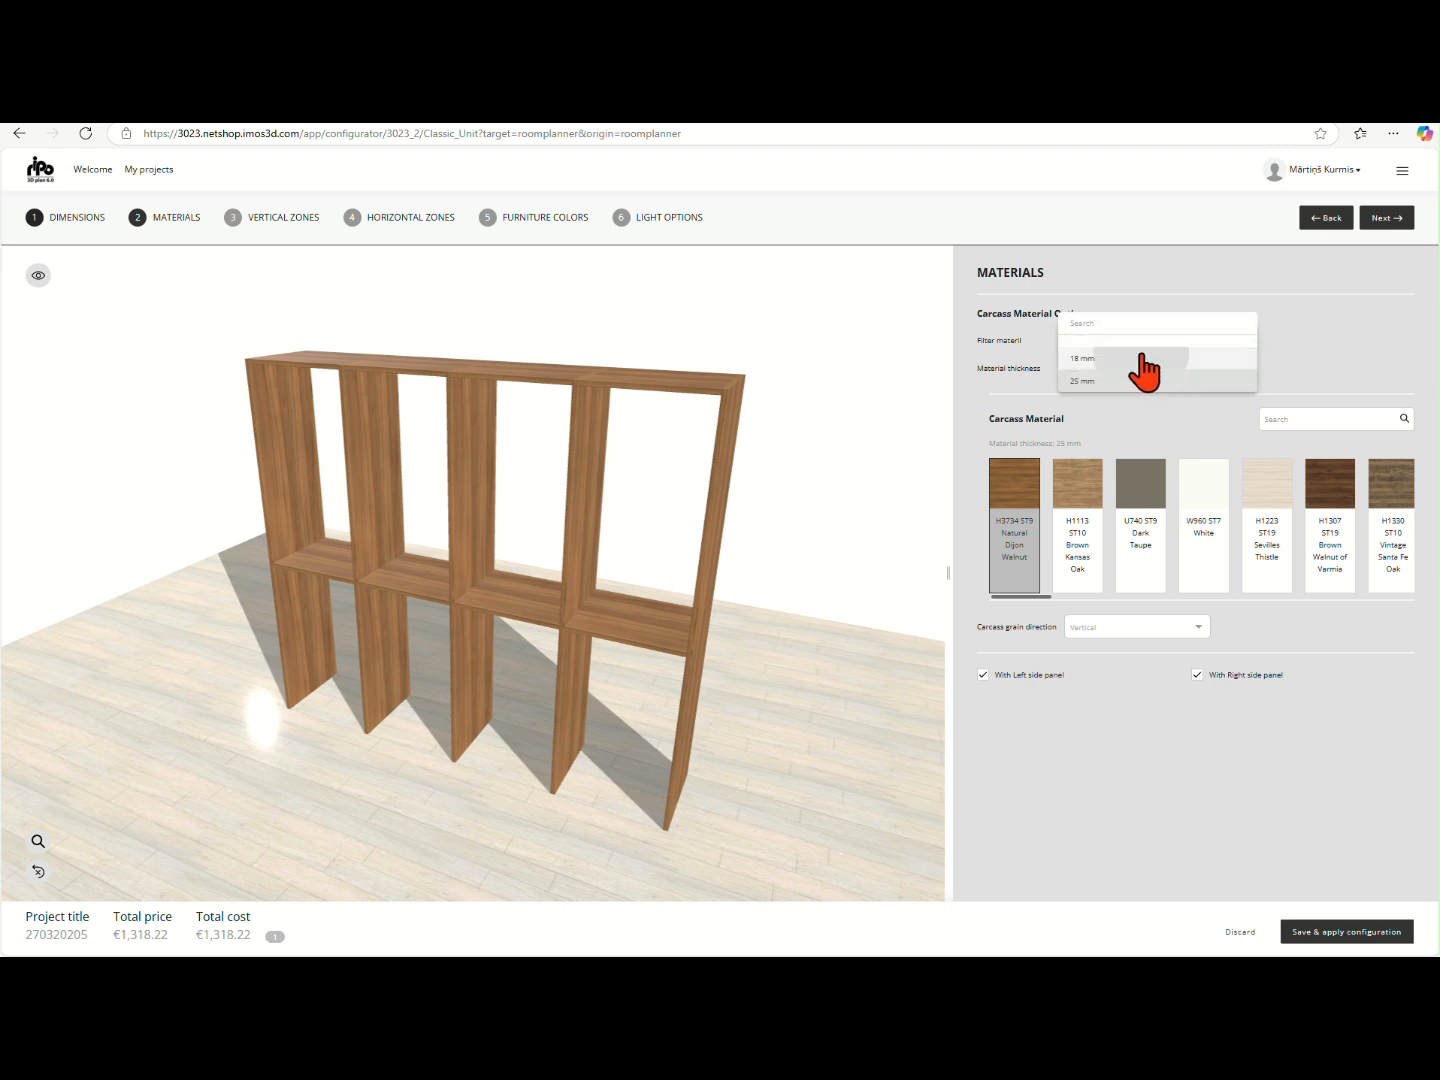
{"action": "left_click", "coordinate": [1140, 358]}
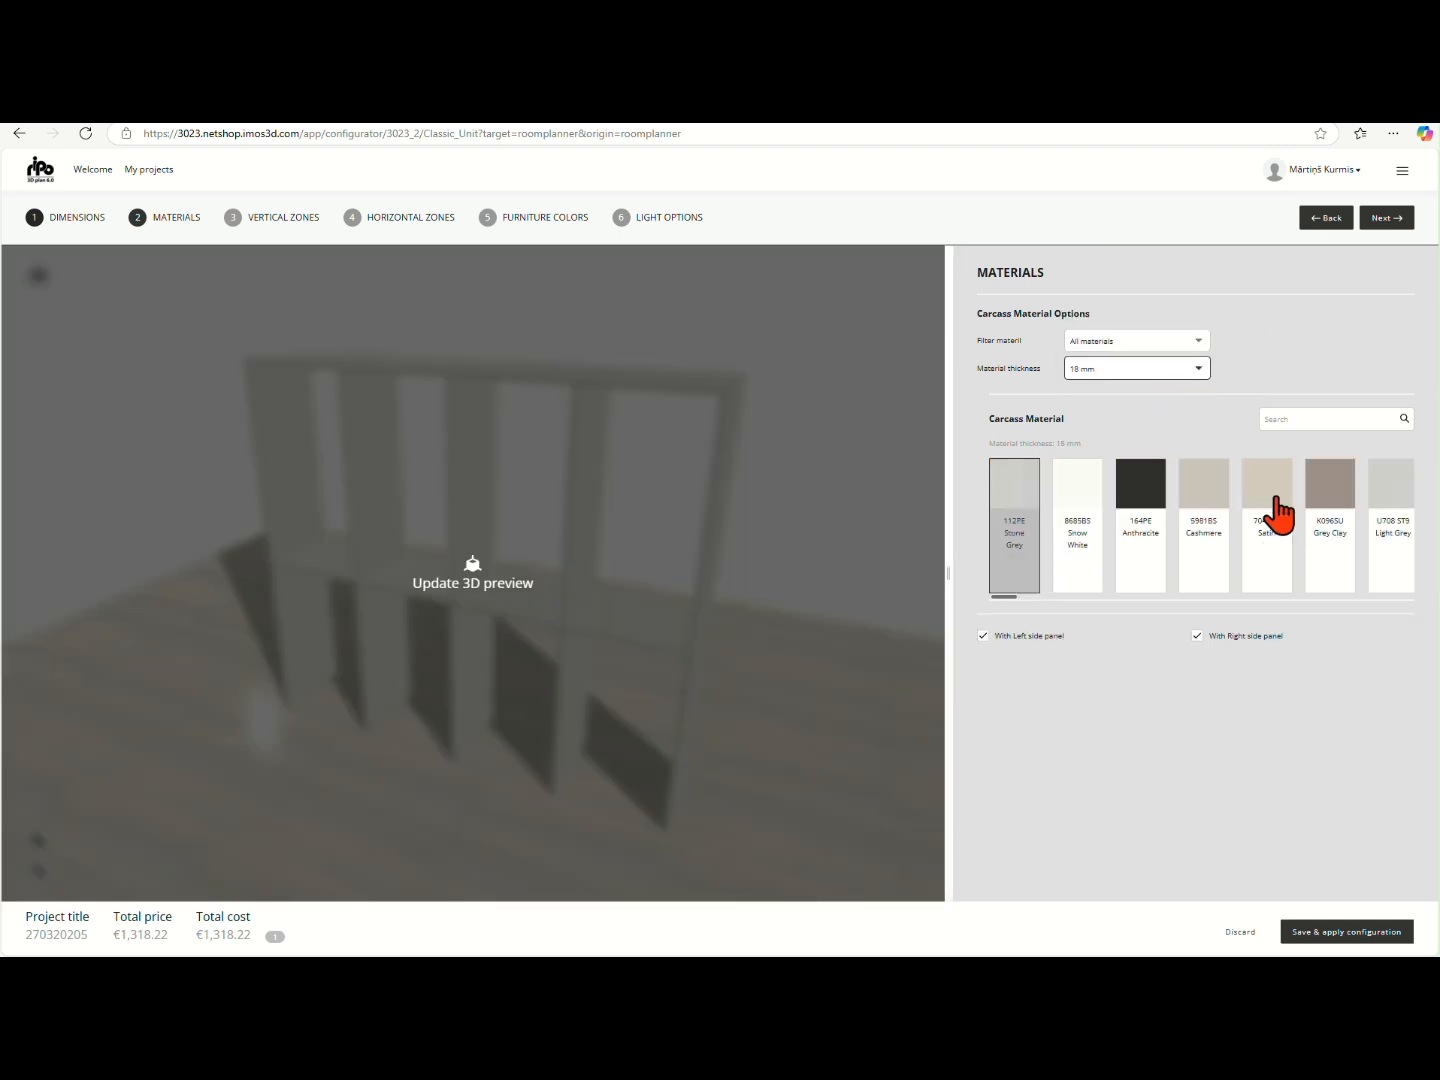
- Apply the K096SU Grey Clay carcass material and update the 3D preview
{"action": "left_click", "coordinate": [1327, 523]}
{"action": "left_click", "coordinate": [903, 565]}
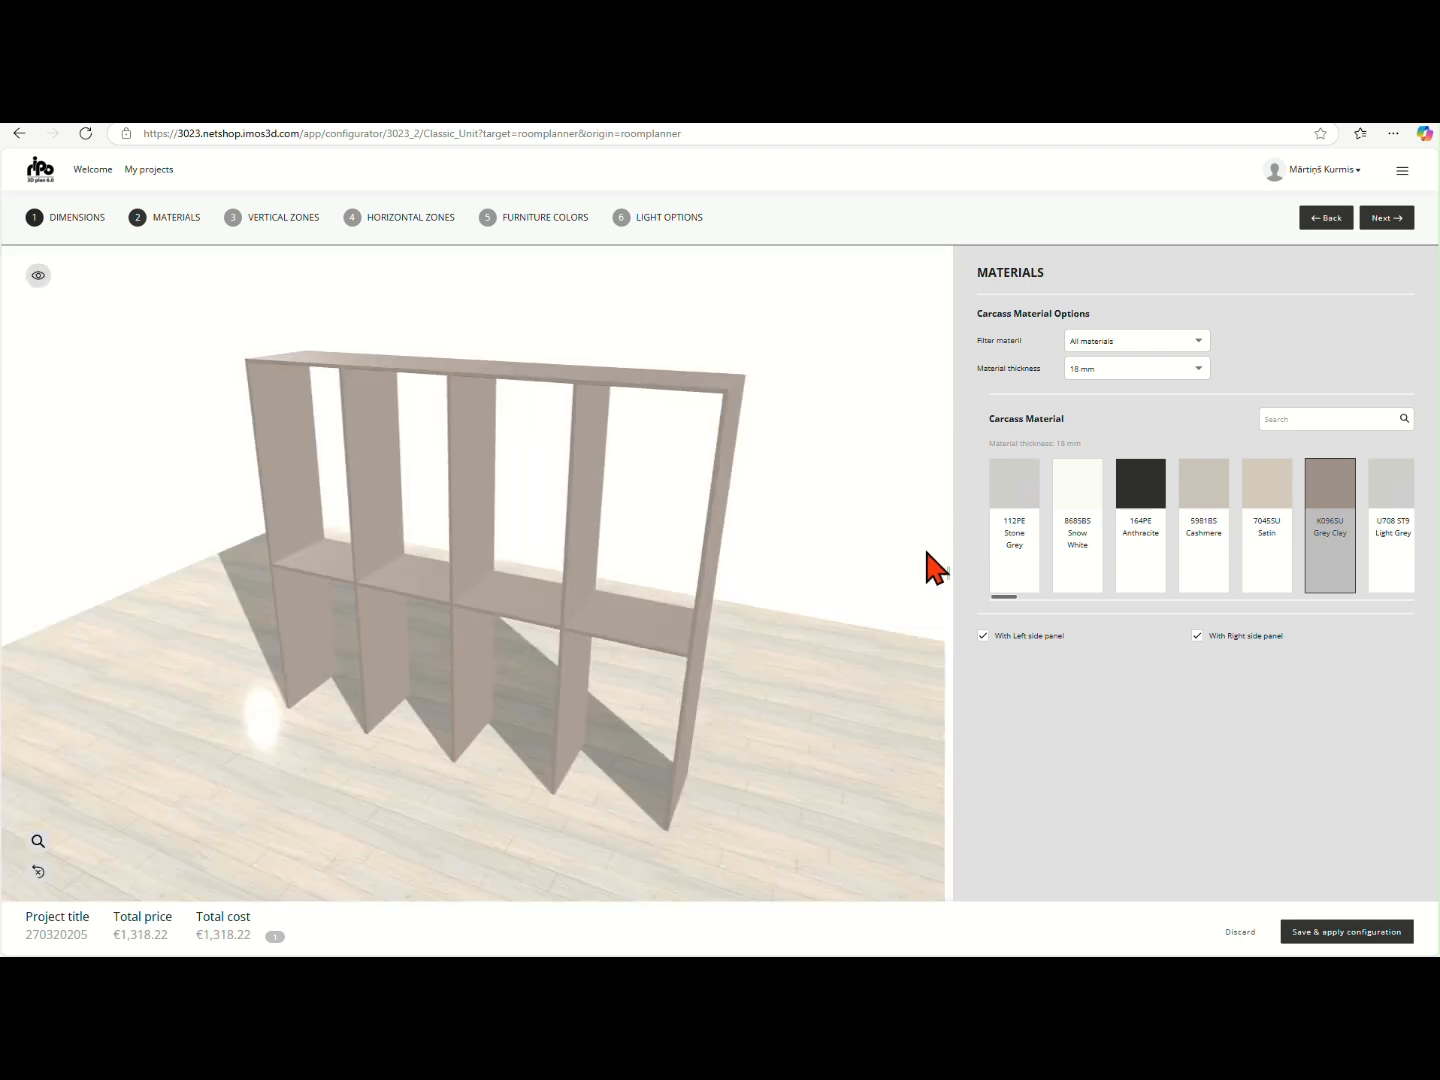
- Preview the wardrobe without its left and right side panels, and re-enable both panels
{"action": "left_click", "coordinate": [1003, 636]}
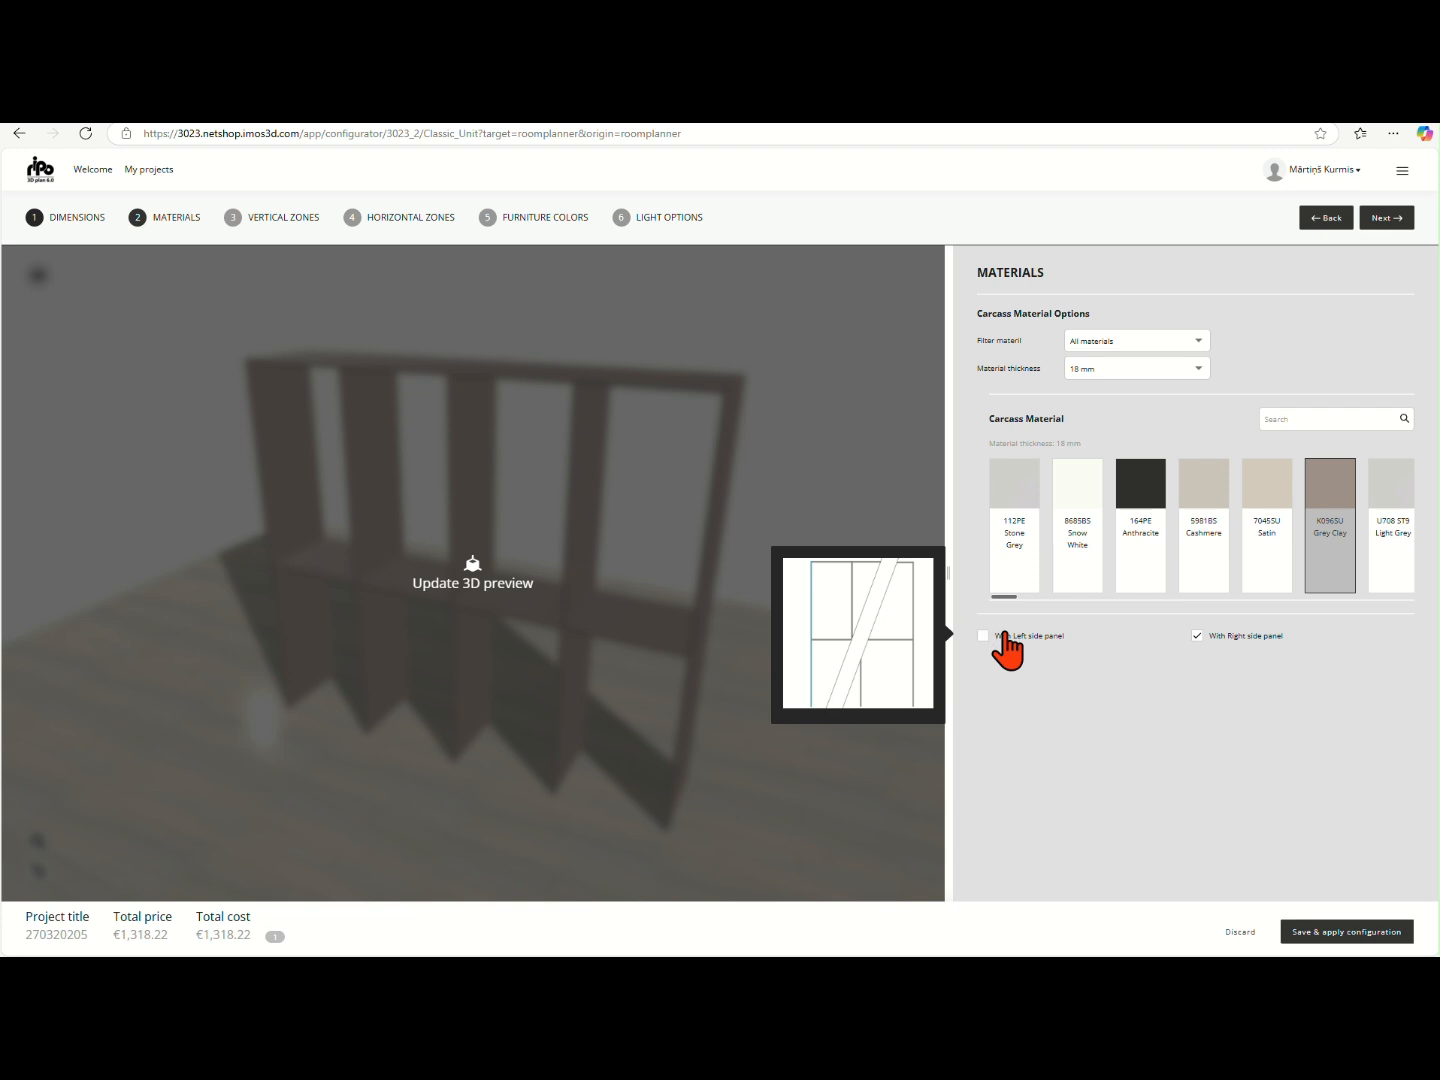
{"action": "left_click", "coordinate": [1208, 638]}
{"action": "left_click", "coordinate": [799, 731]}
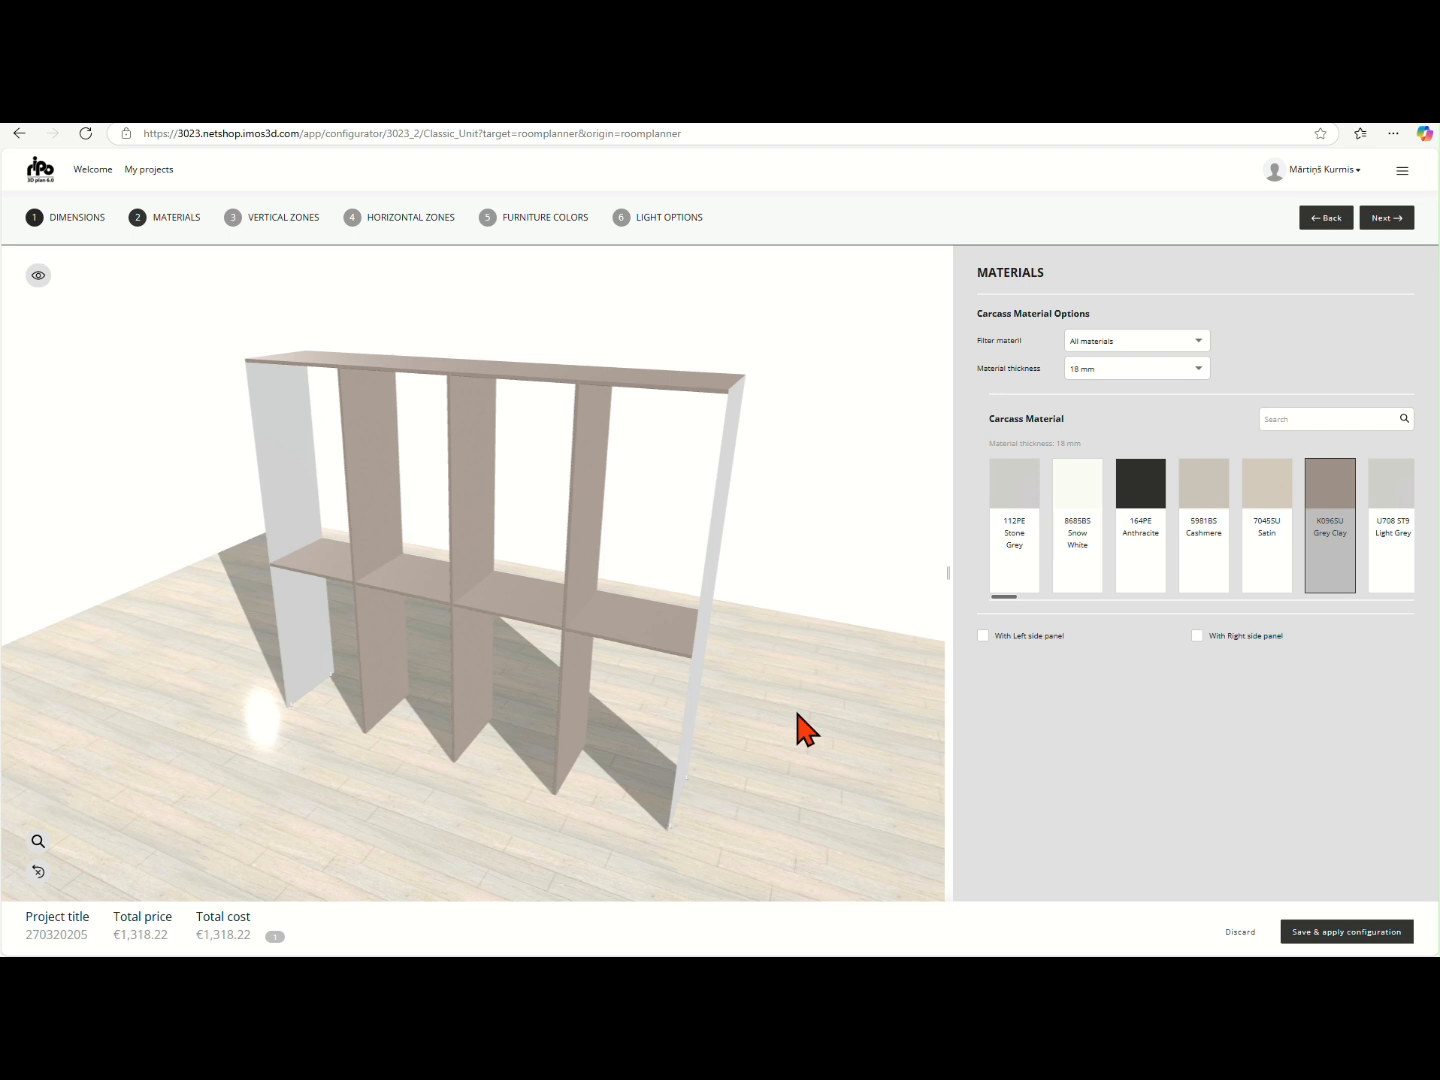
{"action": "left_click", "coordinate": [984, 635]}
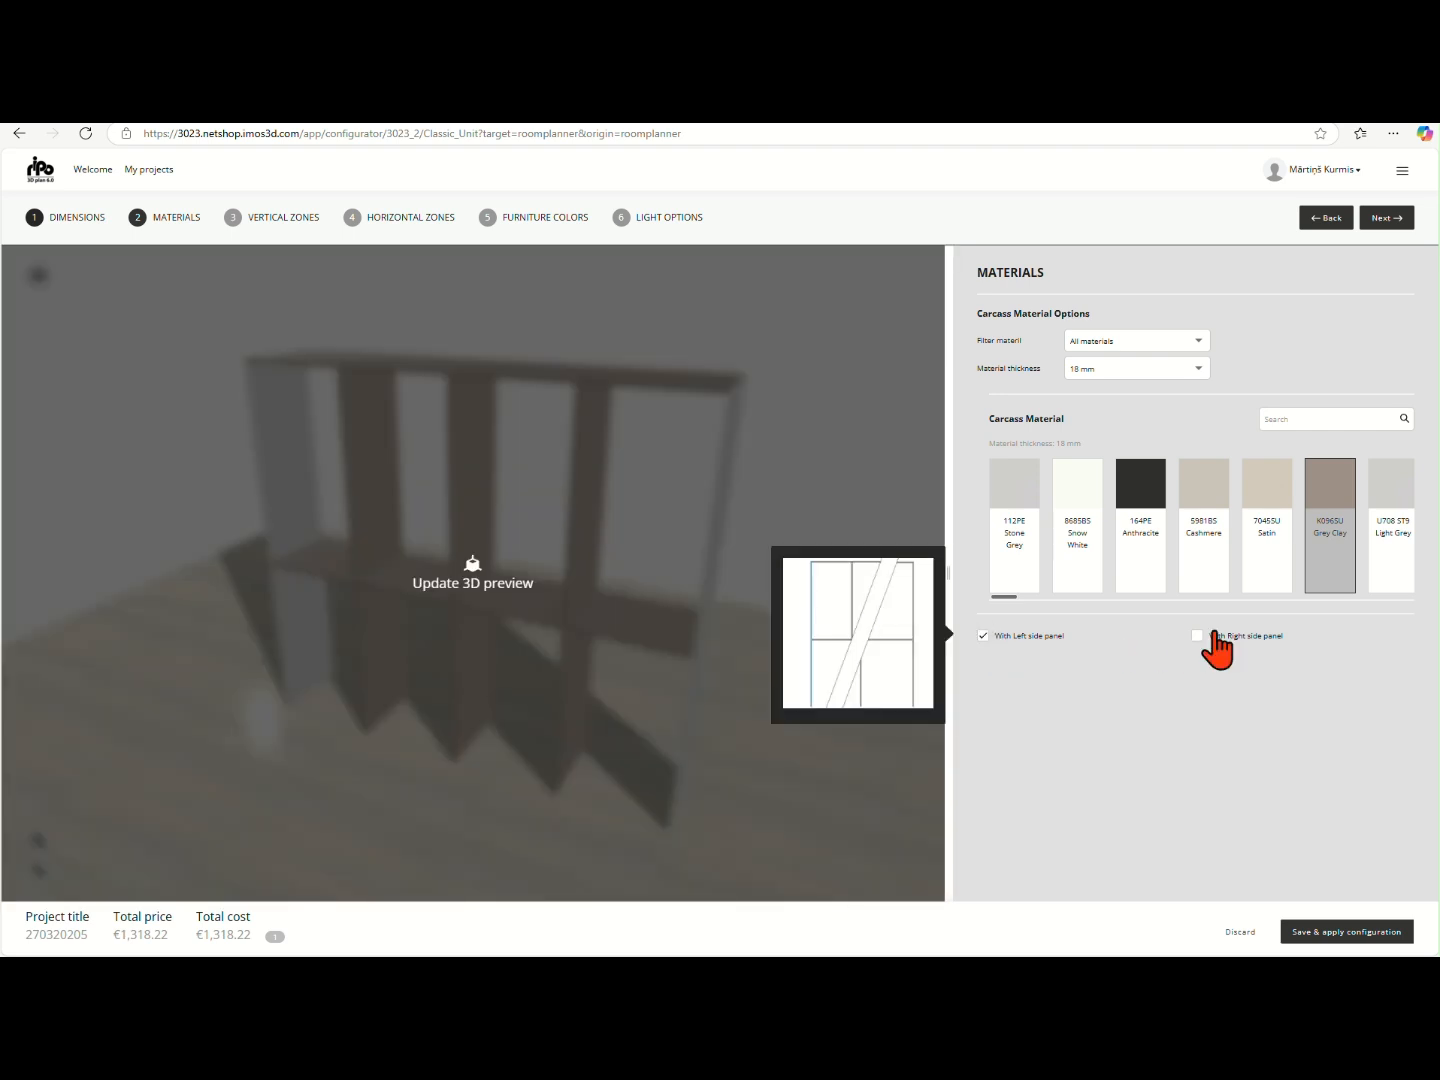
{"action": "left_click", "coordinate": [1197, 636]}
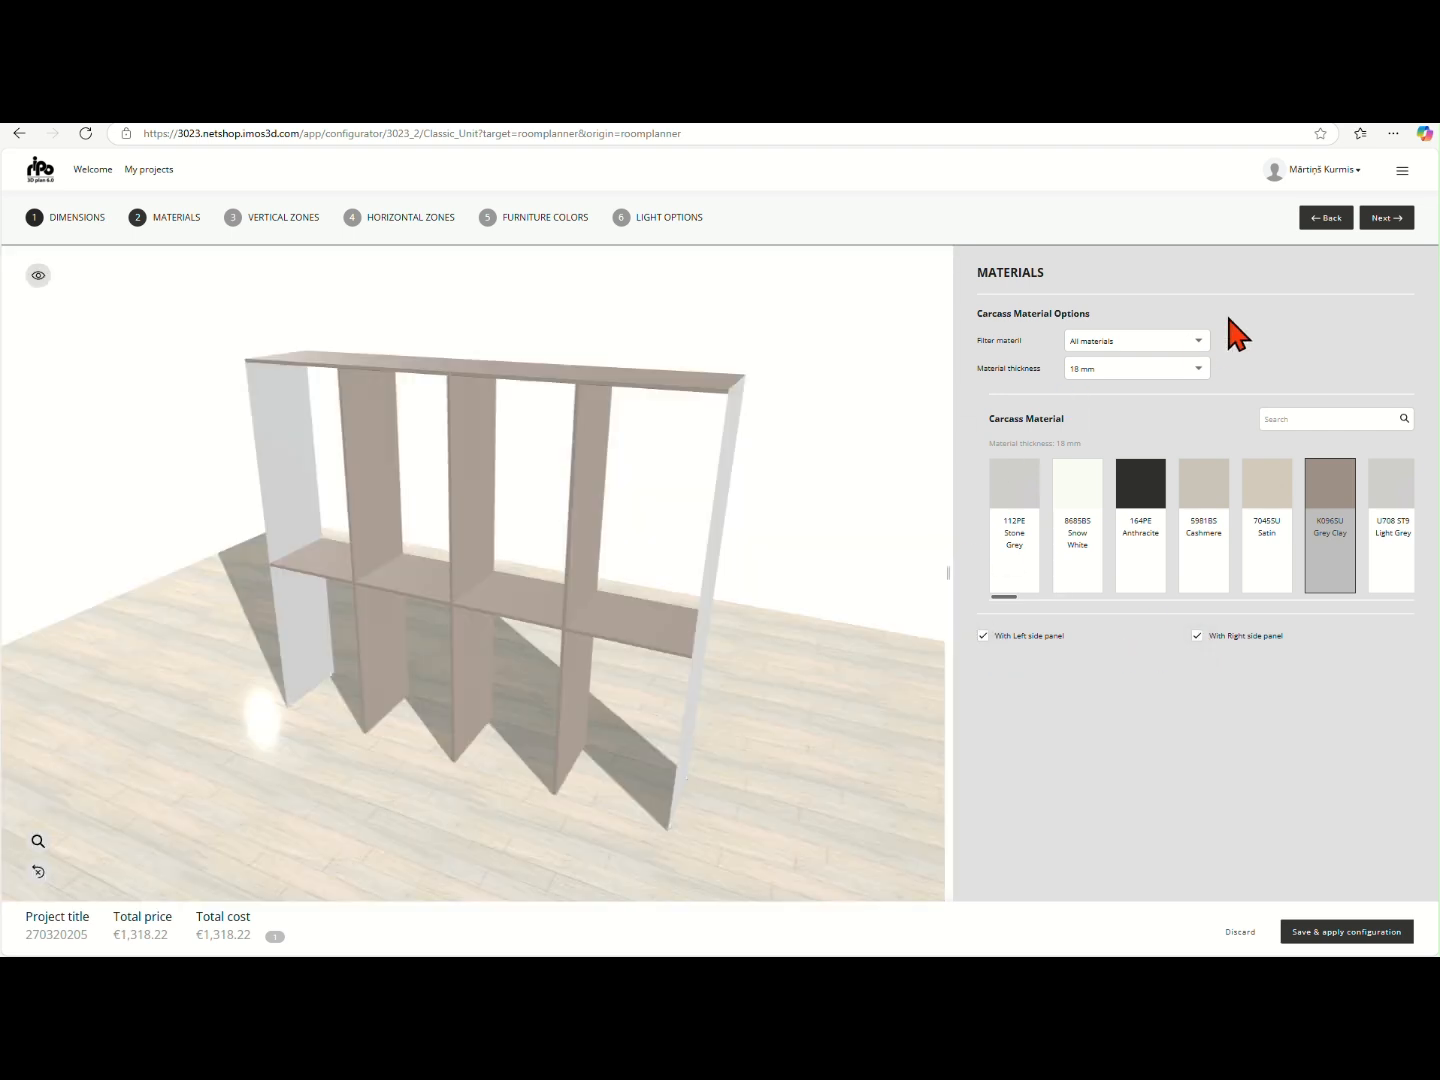
- Continue to the vertical zones, set their quantity to 3, and update the 3D preview
{"action": "left_click", "coordinate": [1386, 220]}
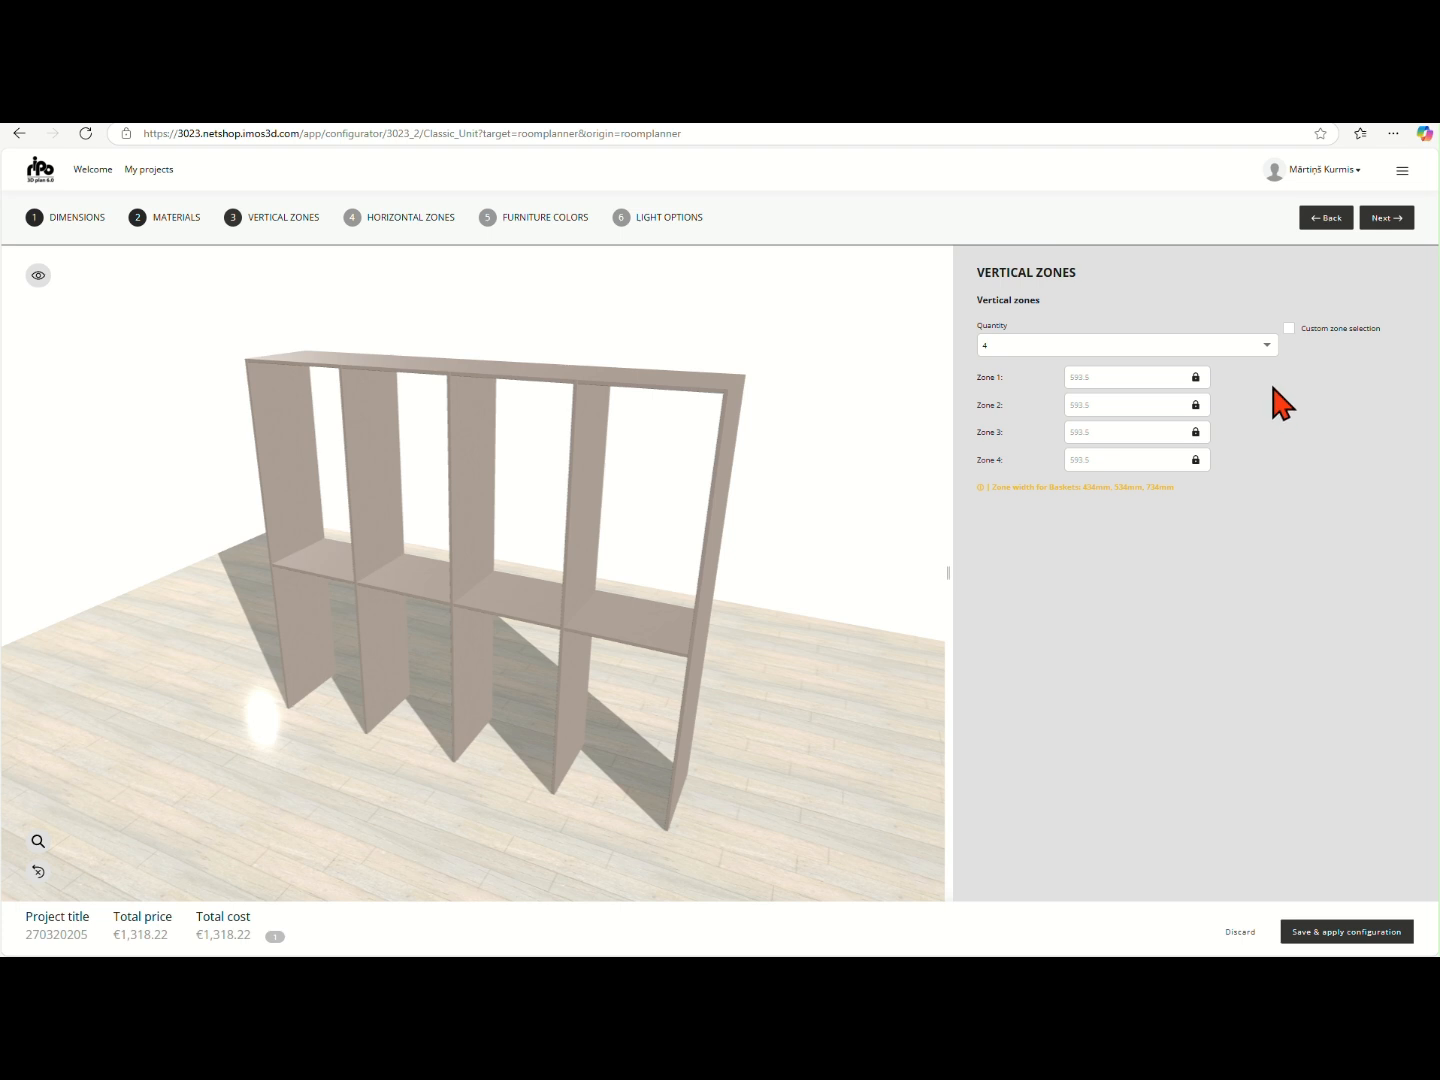
{"action": "left_click", "coordinate": [1262, 350]}
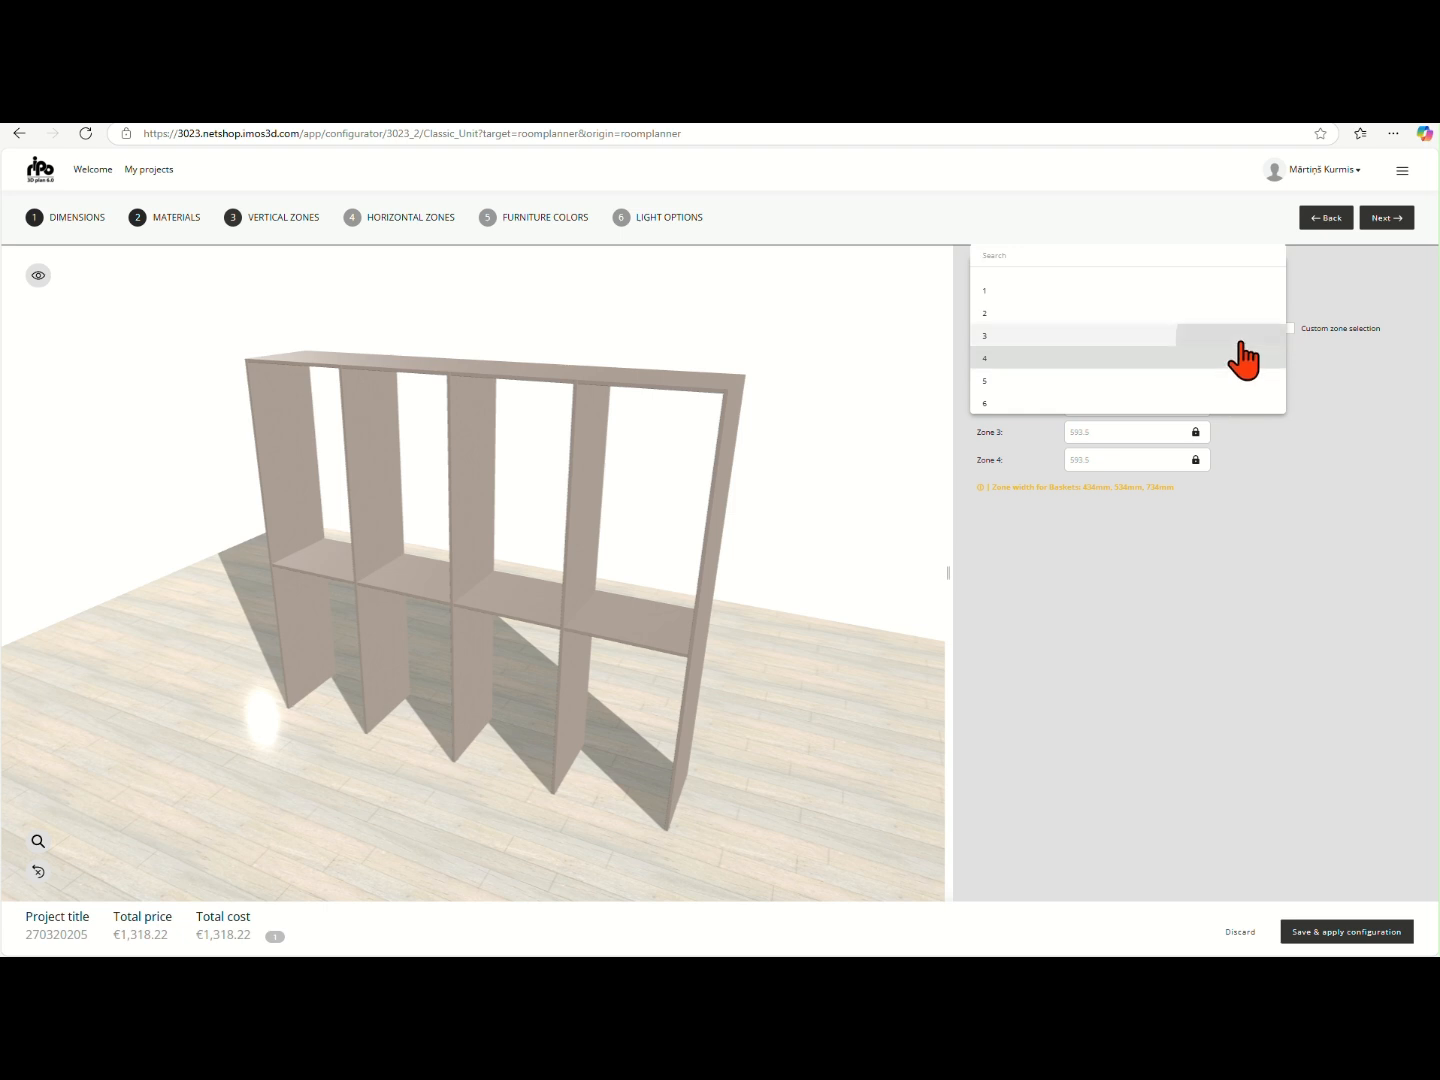
{"action": "left_click", "coordinate": [1243, 338]}
{"action": "left_click", "coordinate": [904, 616]}
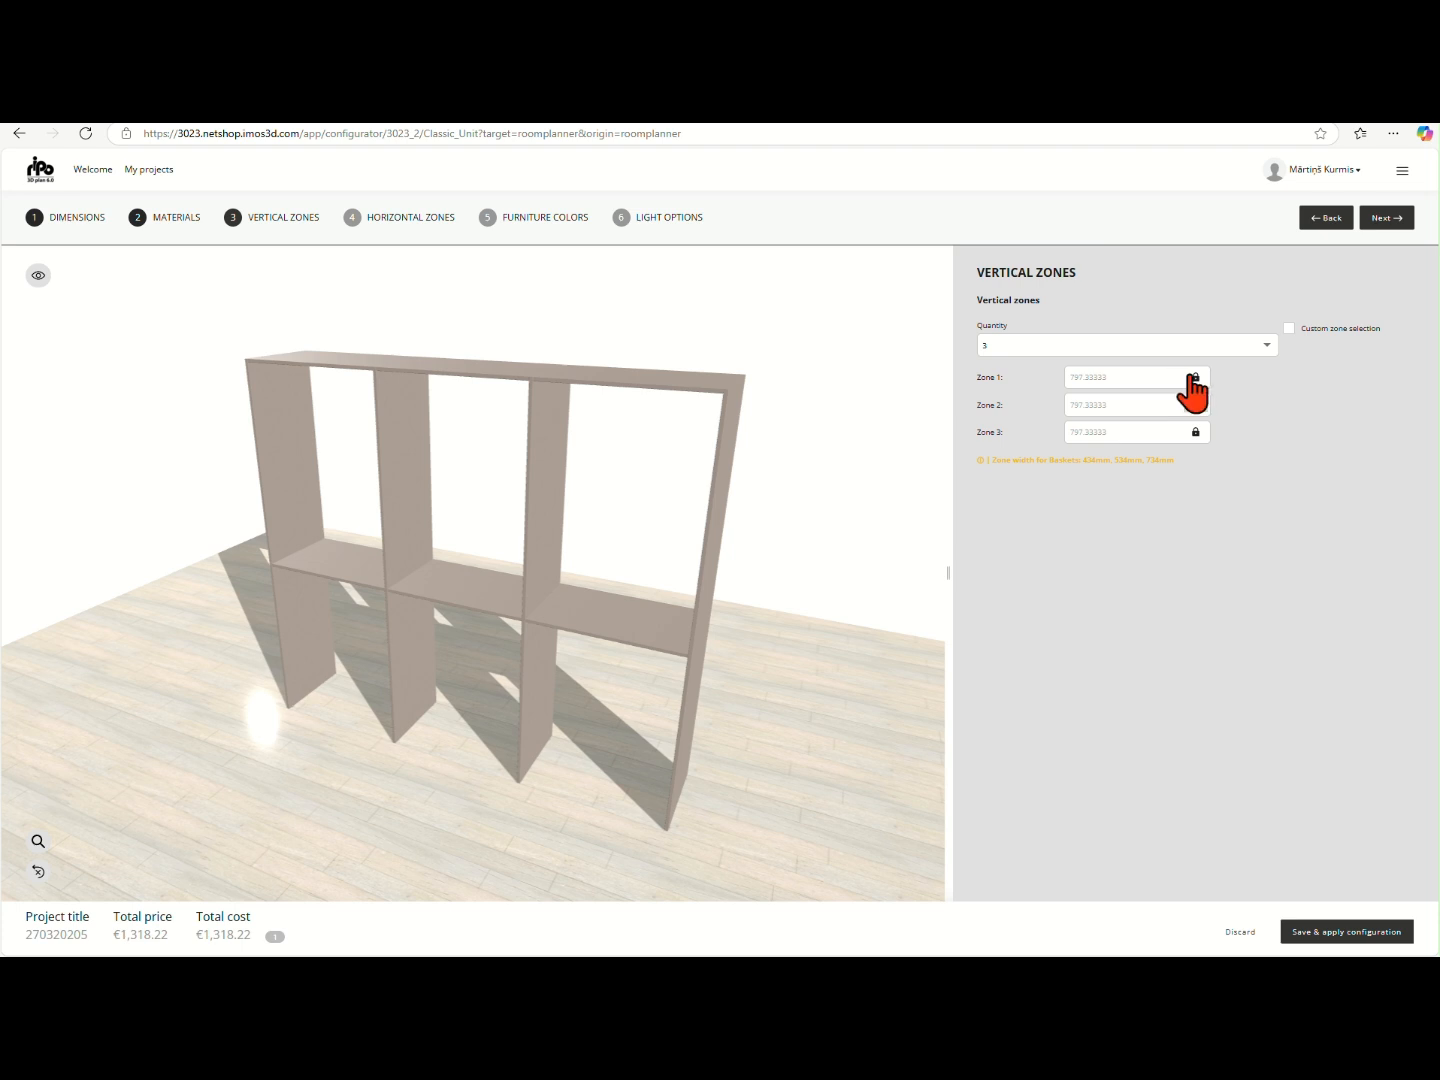
- Enable custom zone selection and set the widths of vertical zones 1 and 3 to 734 mm each
{"action": "left_click", "coordinate": [1290, 328]}
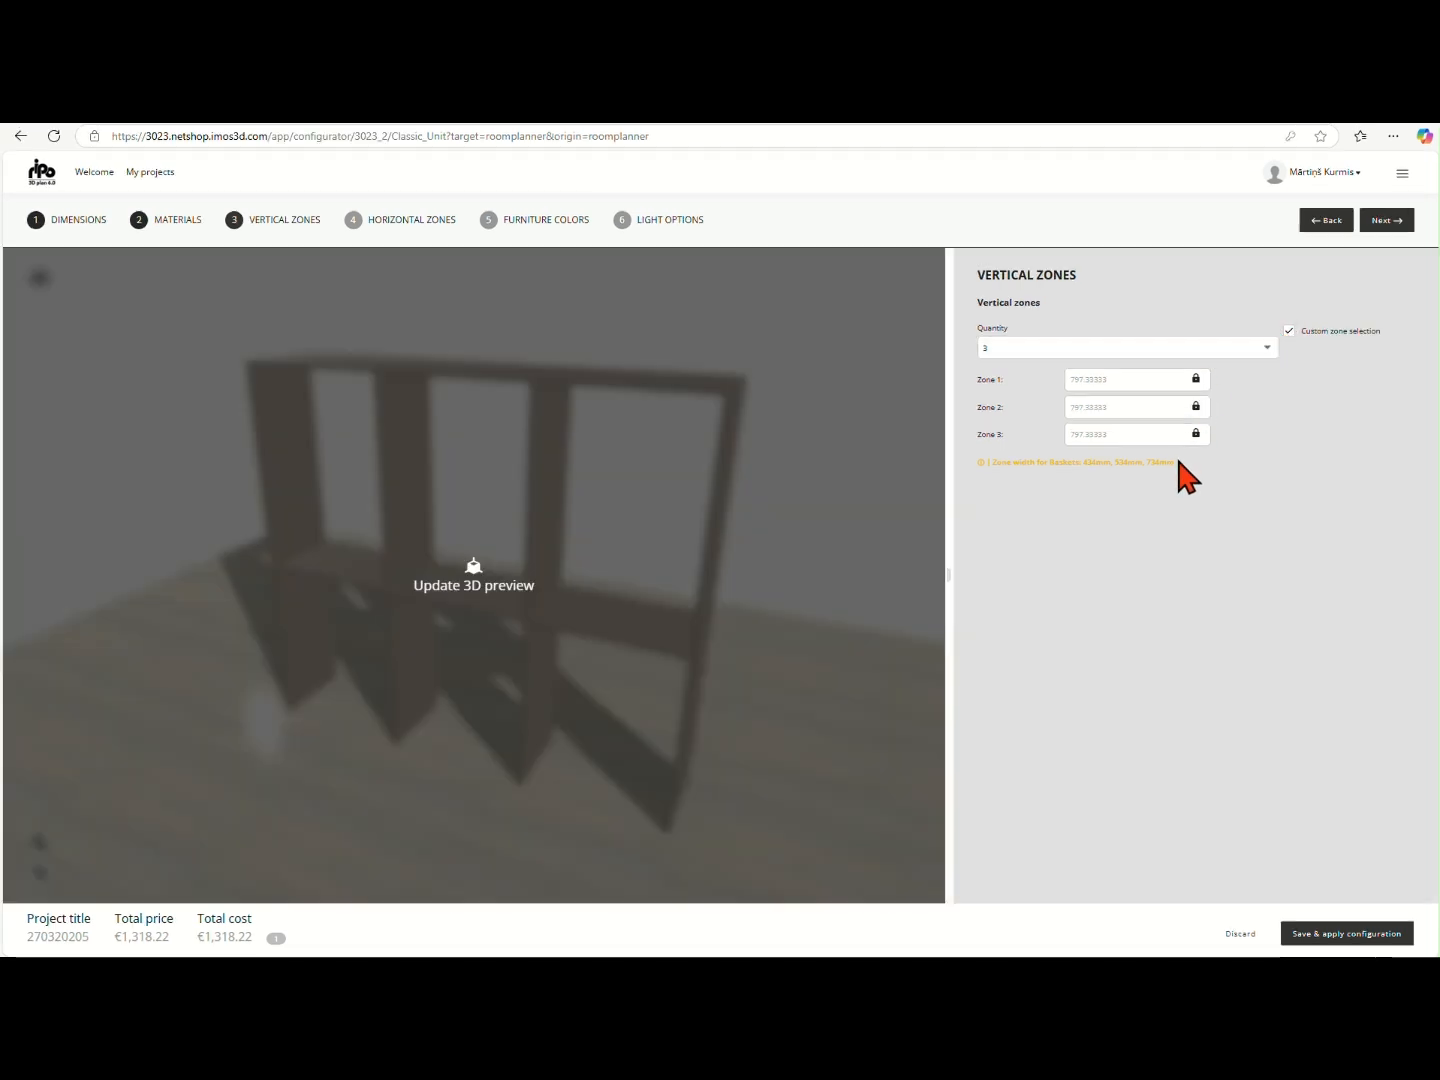
{"action": "left_click", "coordinate": [1151, 378]}
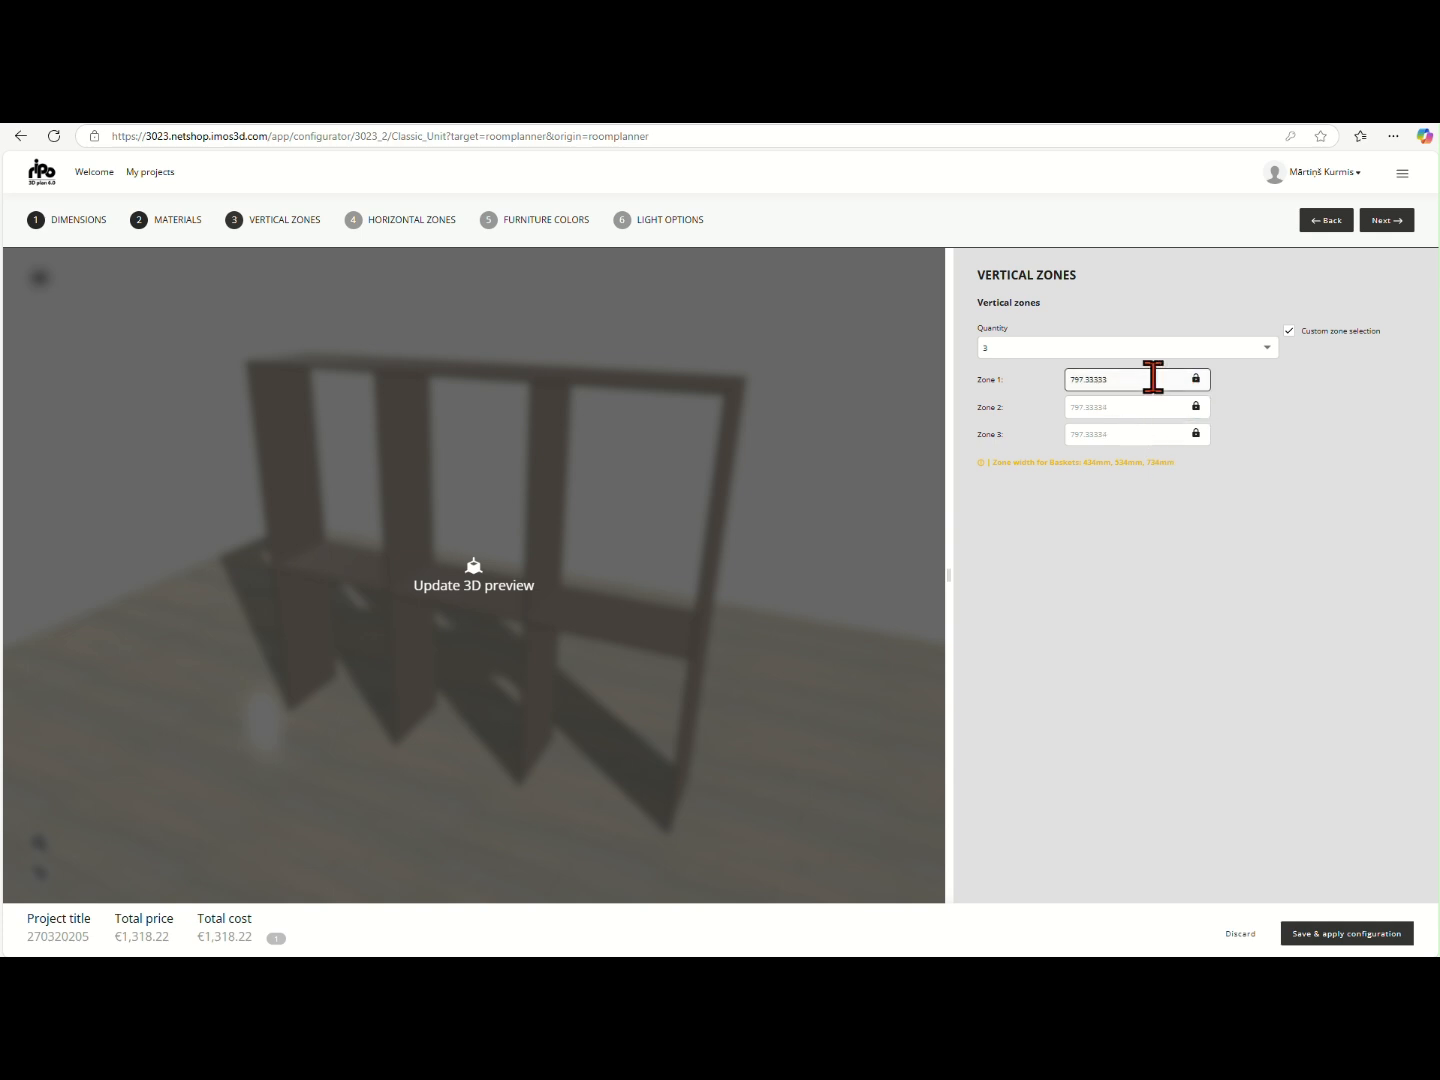
{"action": "type", "text": "734"}
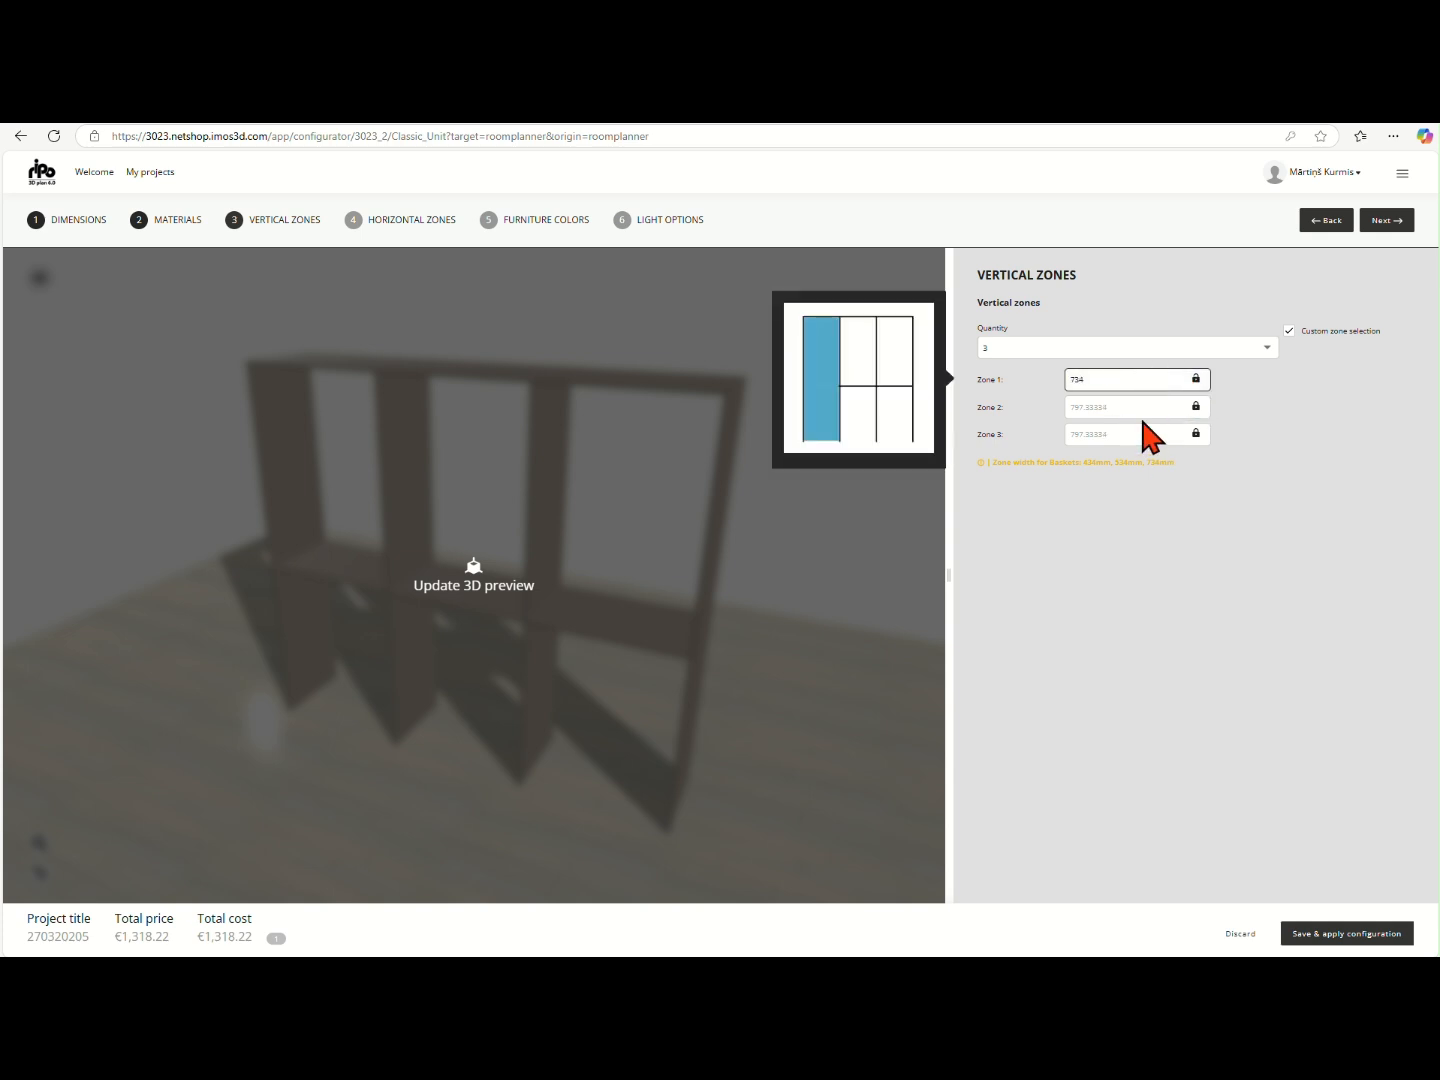
{"action": "left_click", "coordinate": [1138, 419]}
{"action": "left_click", "coordinate": [1140, 432]}
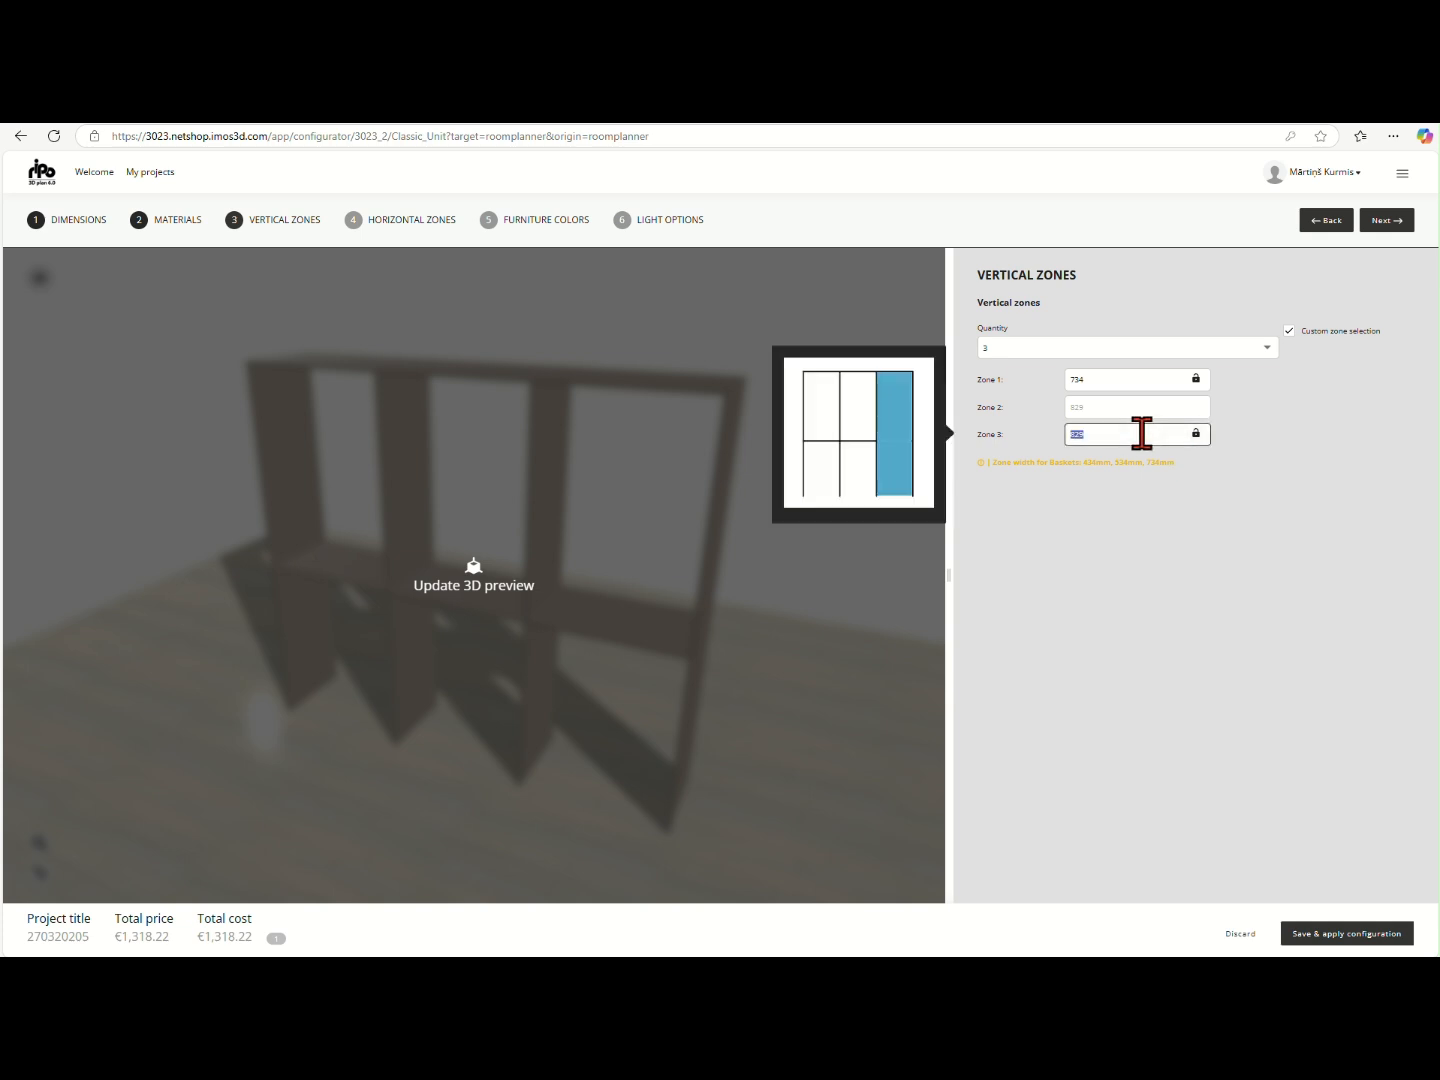
{"action": "type", "text": "734"}
{"action": "left_click", "coordinate": [891, 598]}
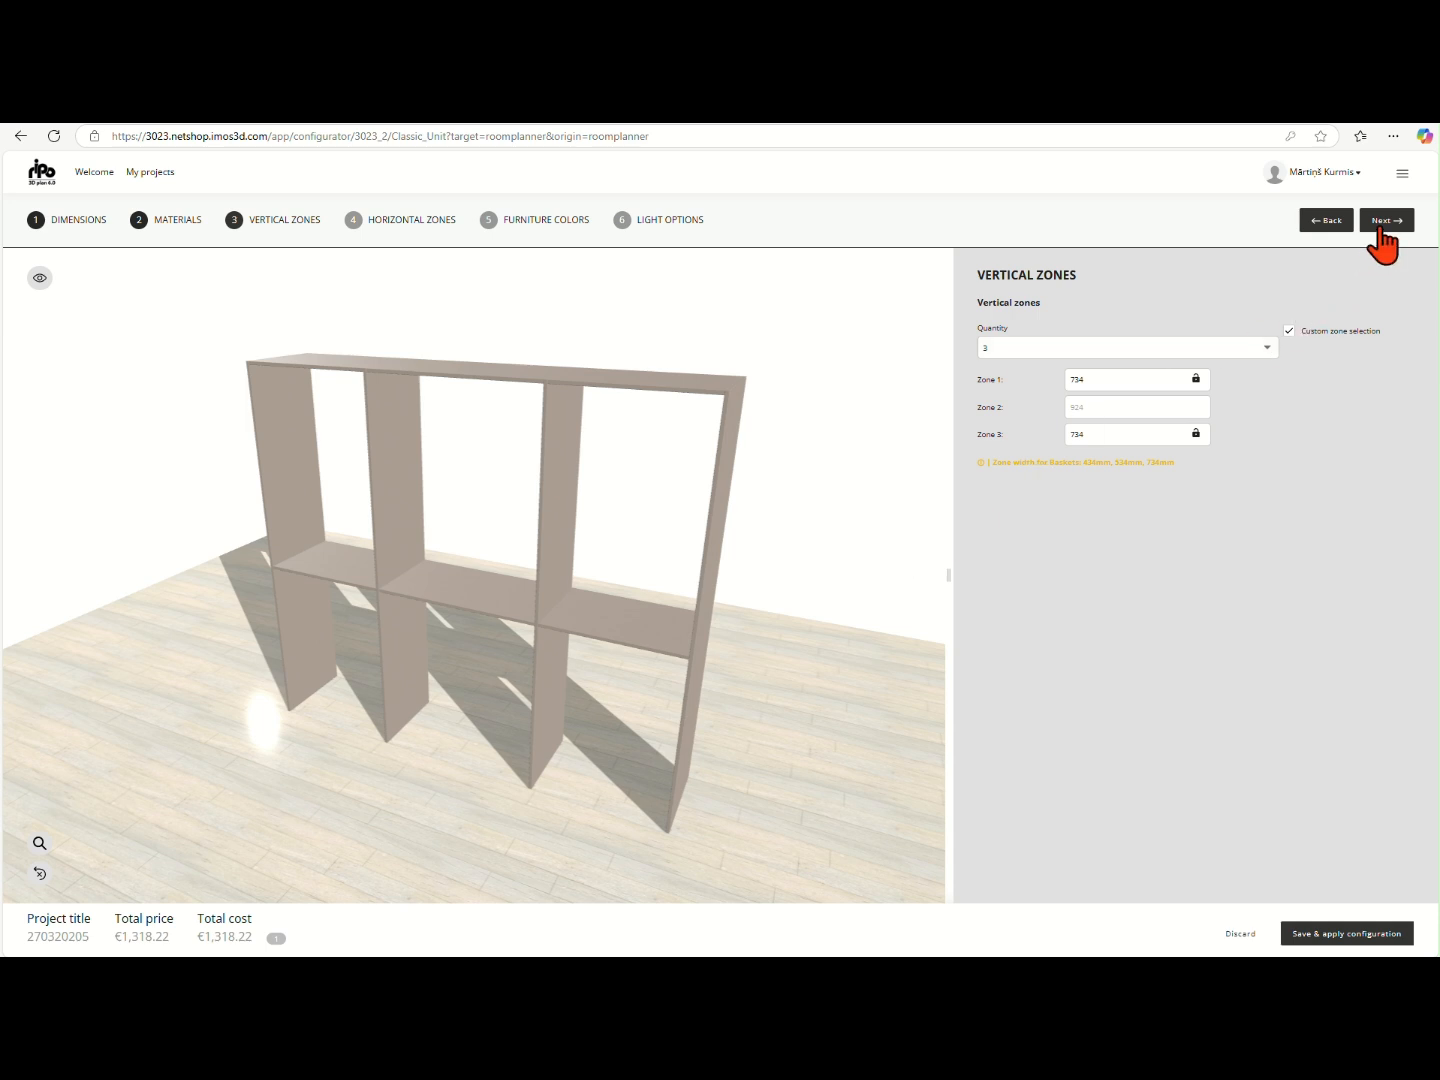
- Continue to the horizontal zones and set the back type for all zones to Rail
{"action": "left_click", "coordinate": [1382, 228]}
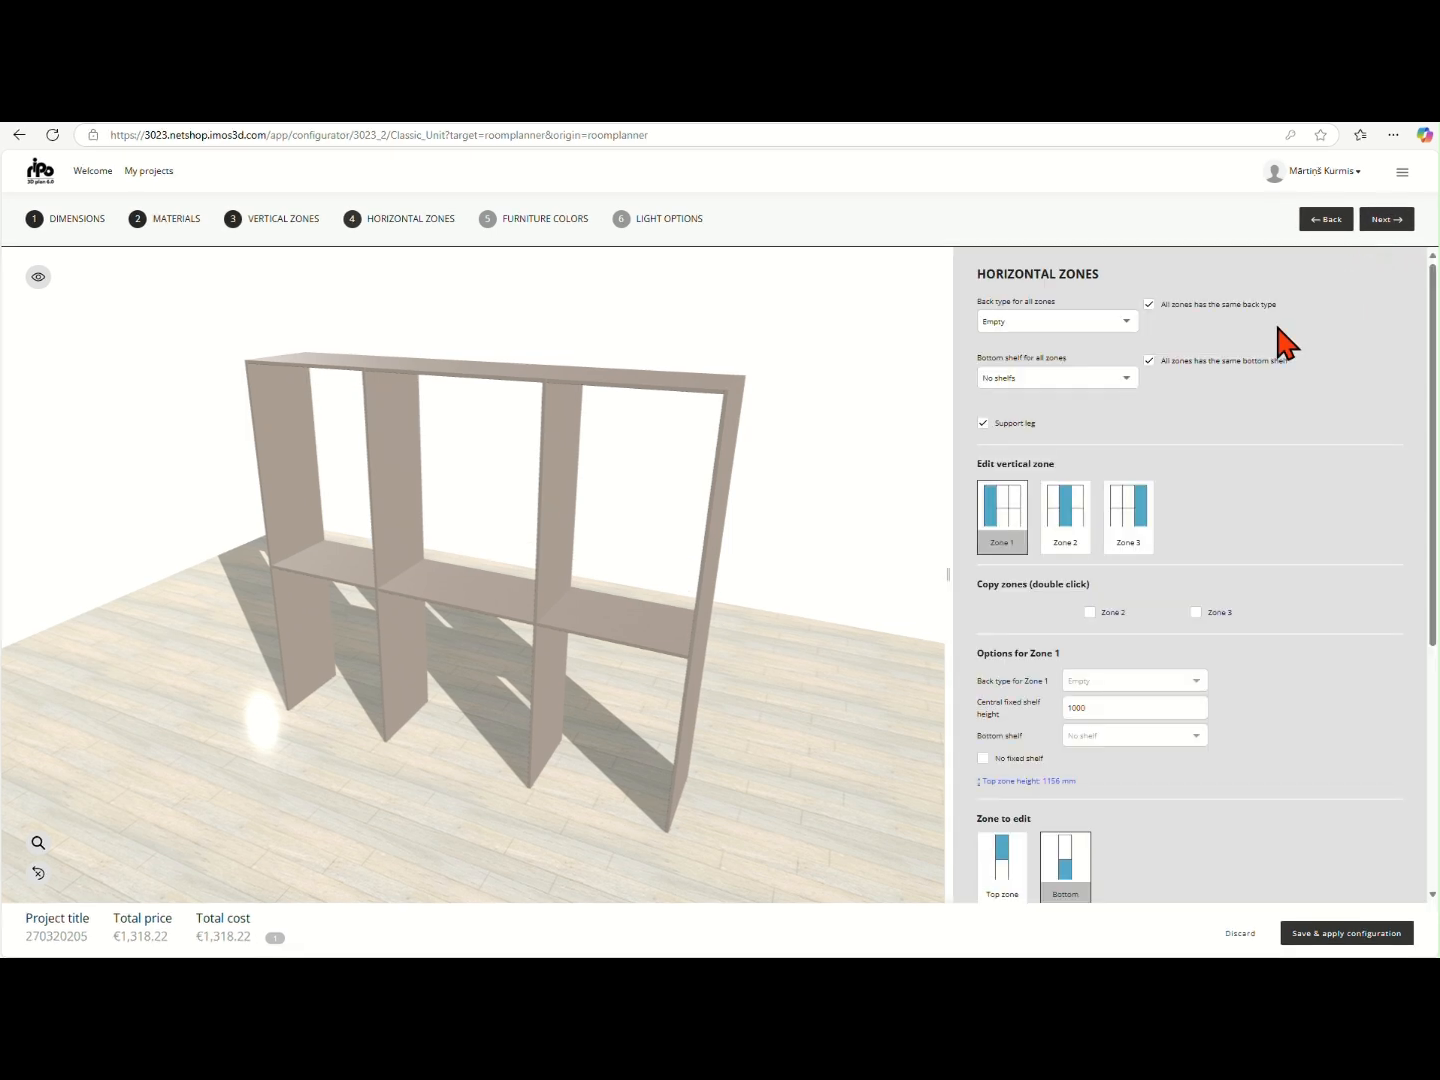
{"action": "left_click", "coordinate": [1118, 339]}
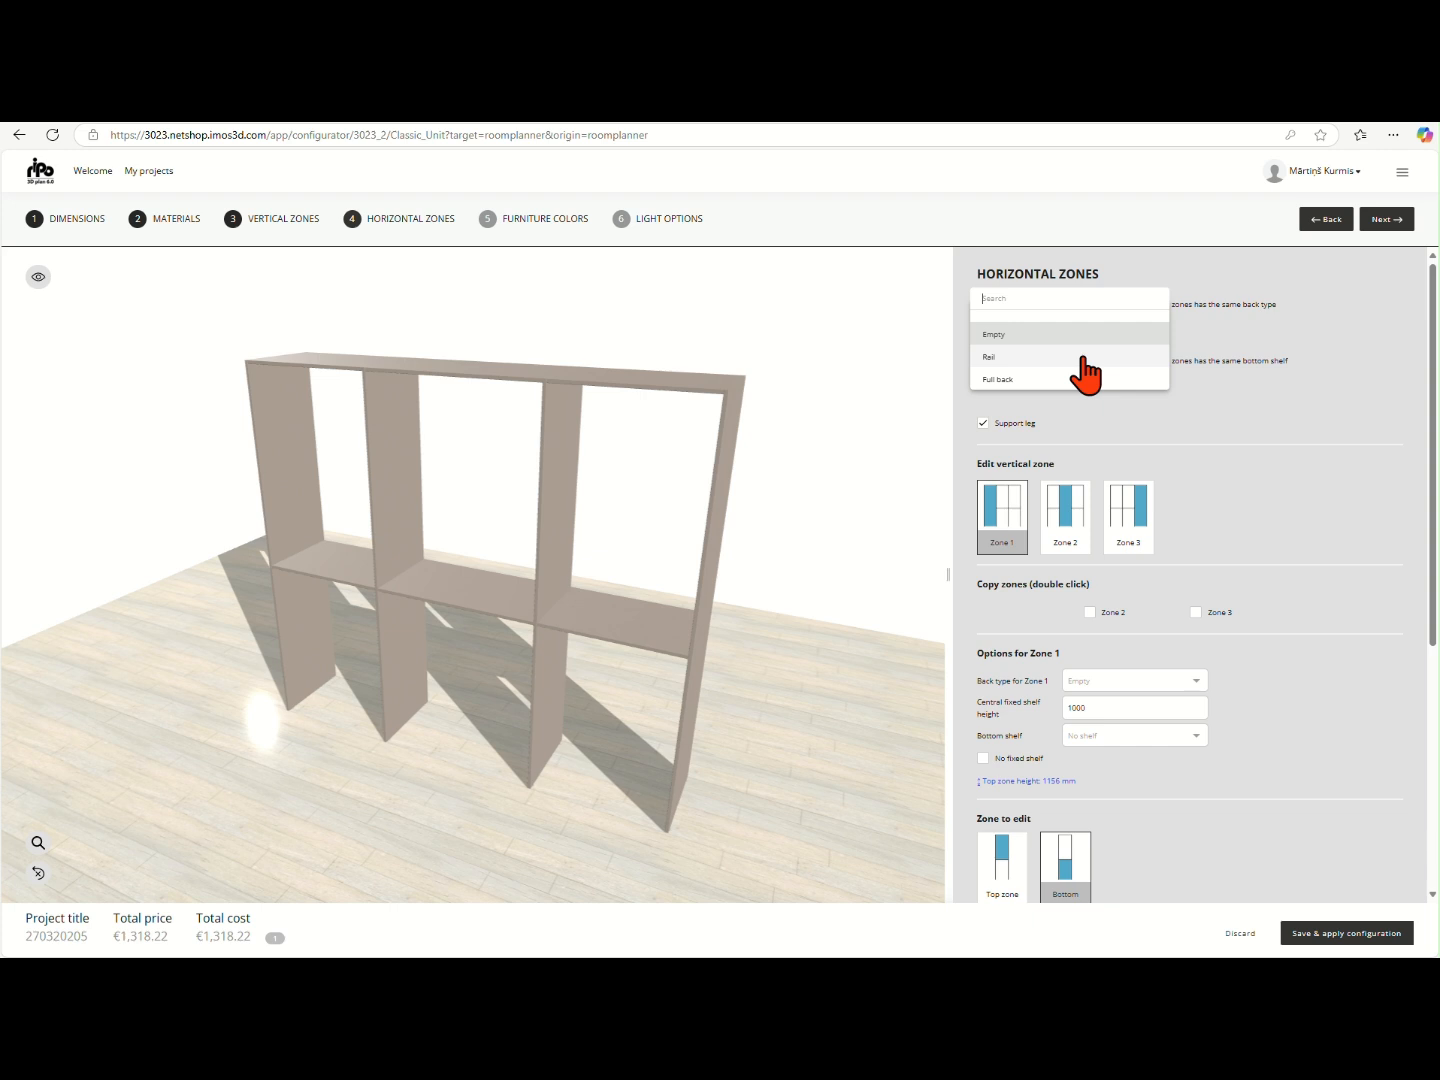
{"action": "left_click", "coordinate": [1083, 356]}
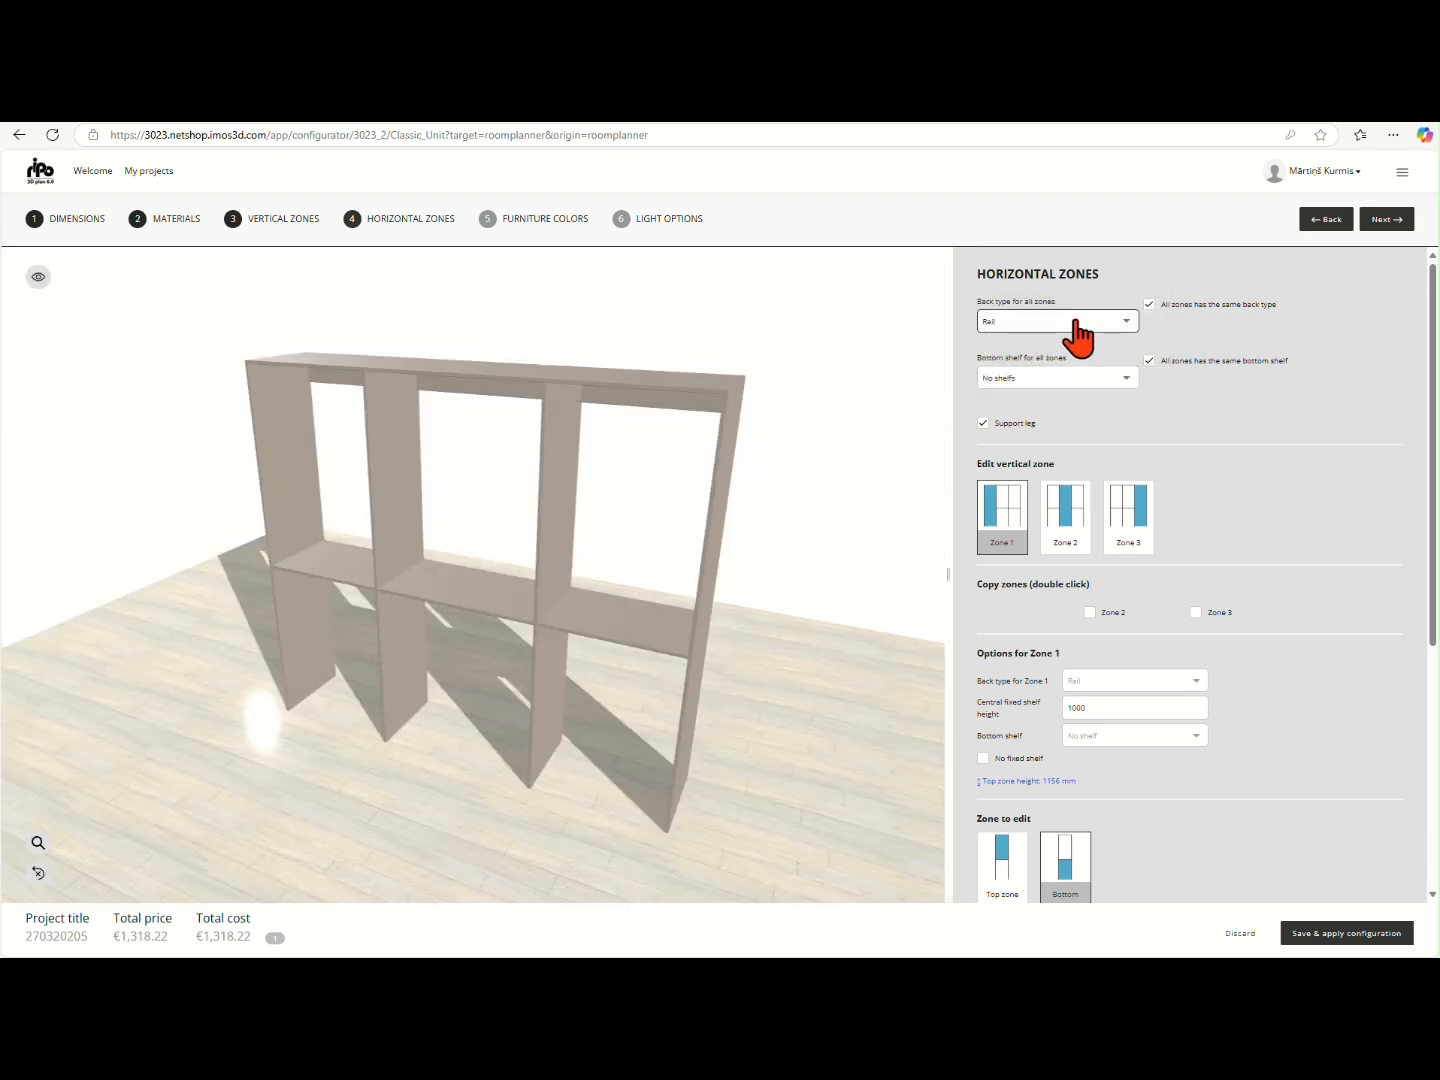
- Try the Full back type for all zones and switch back to Rail
{"action": "left_click", "coordinate": [1077, 324]}
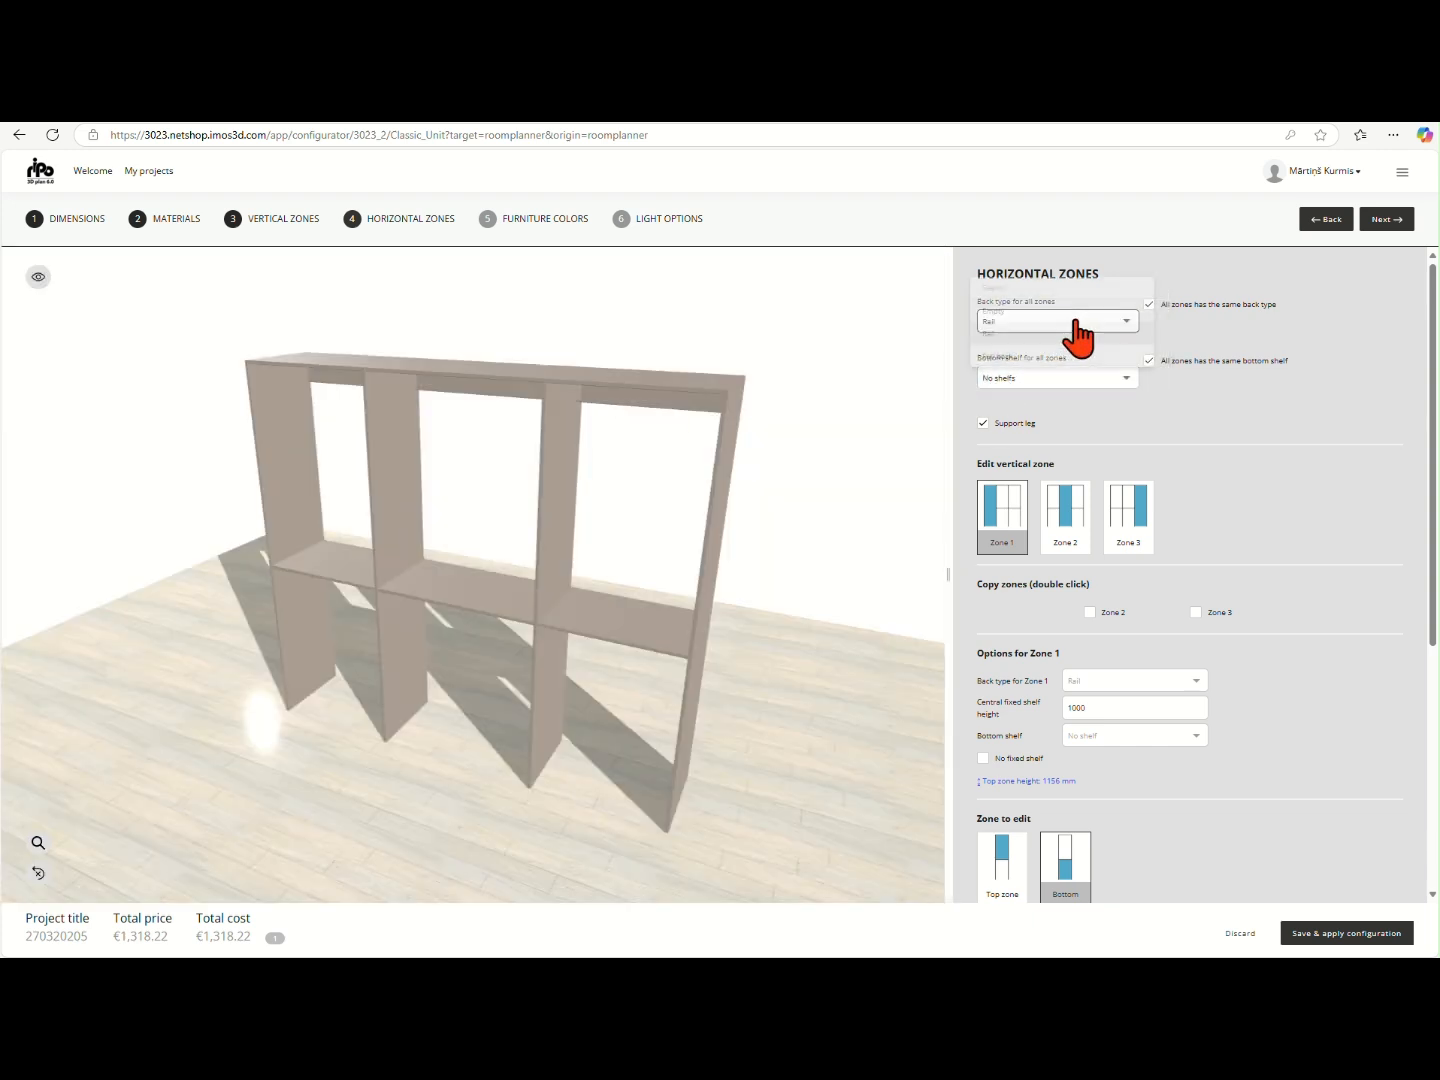
{"action": "left_click", "coordinate": [1048, 360]}
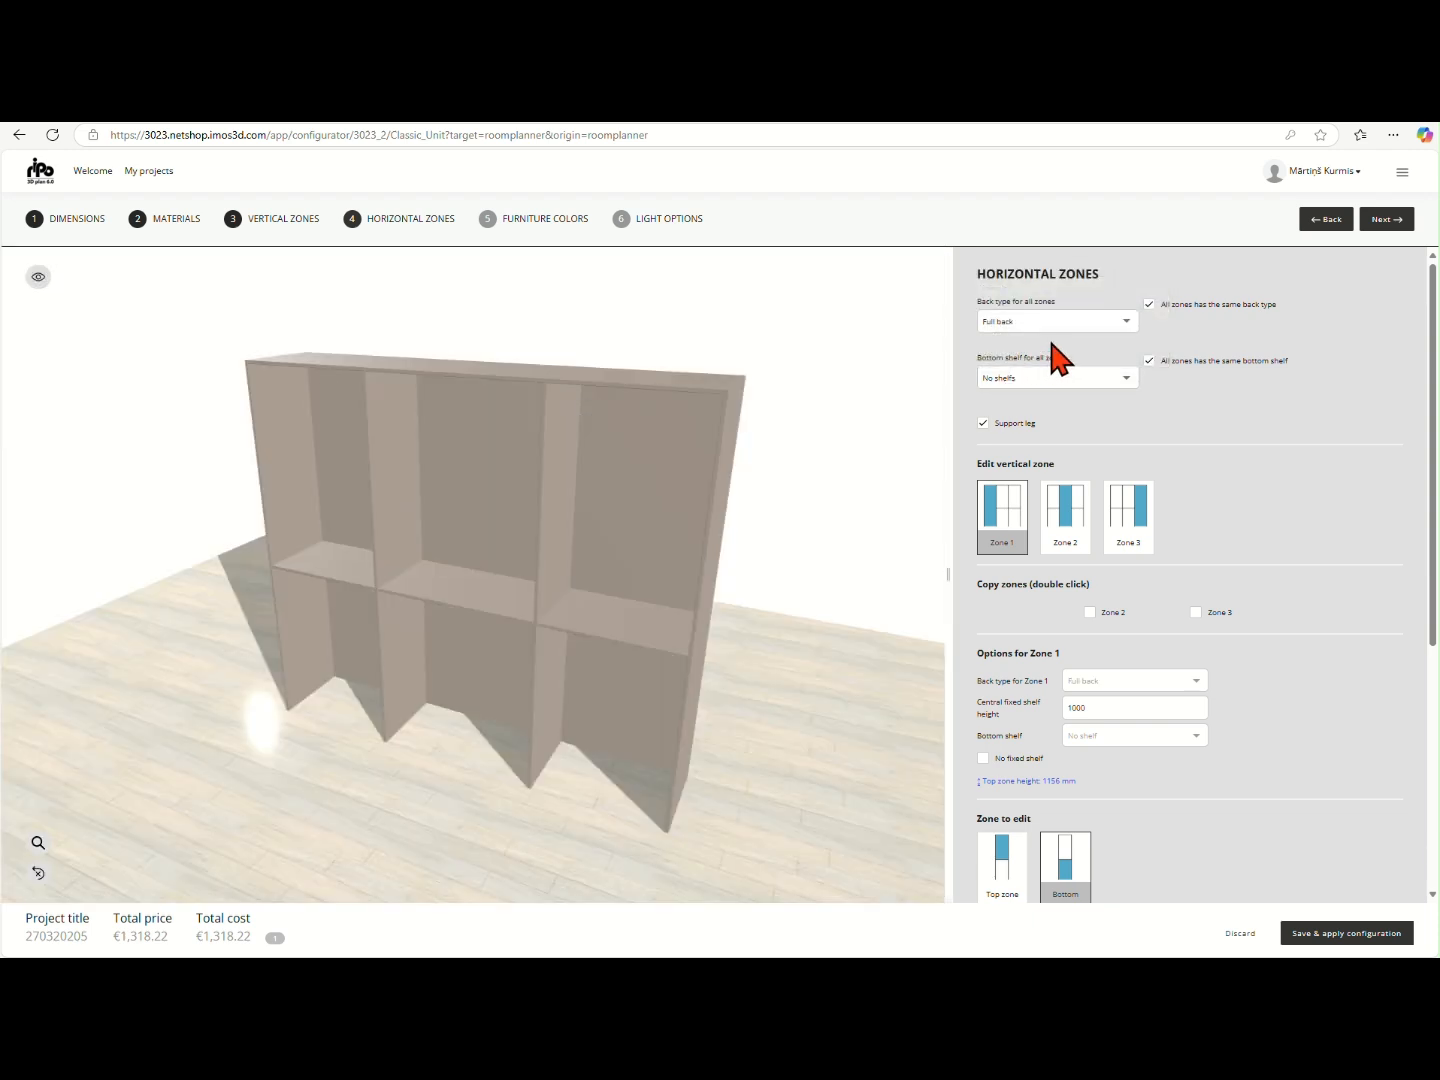
{"action": "left_click", "coordinate": [1062, 322]}
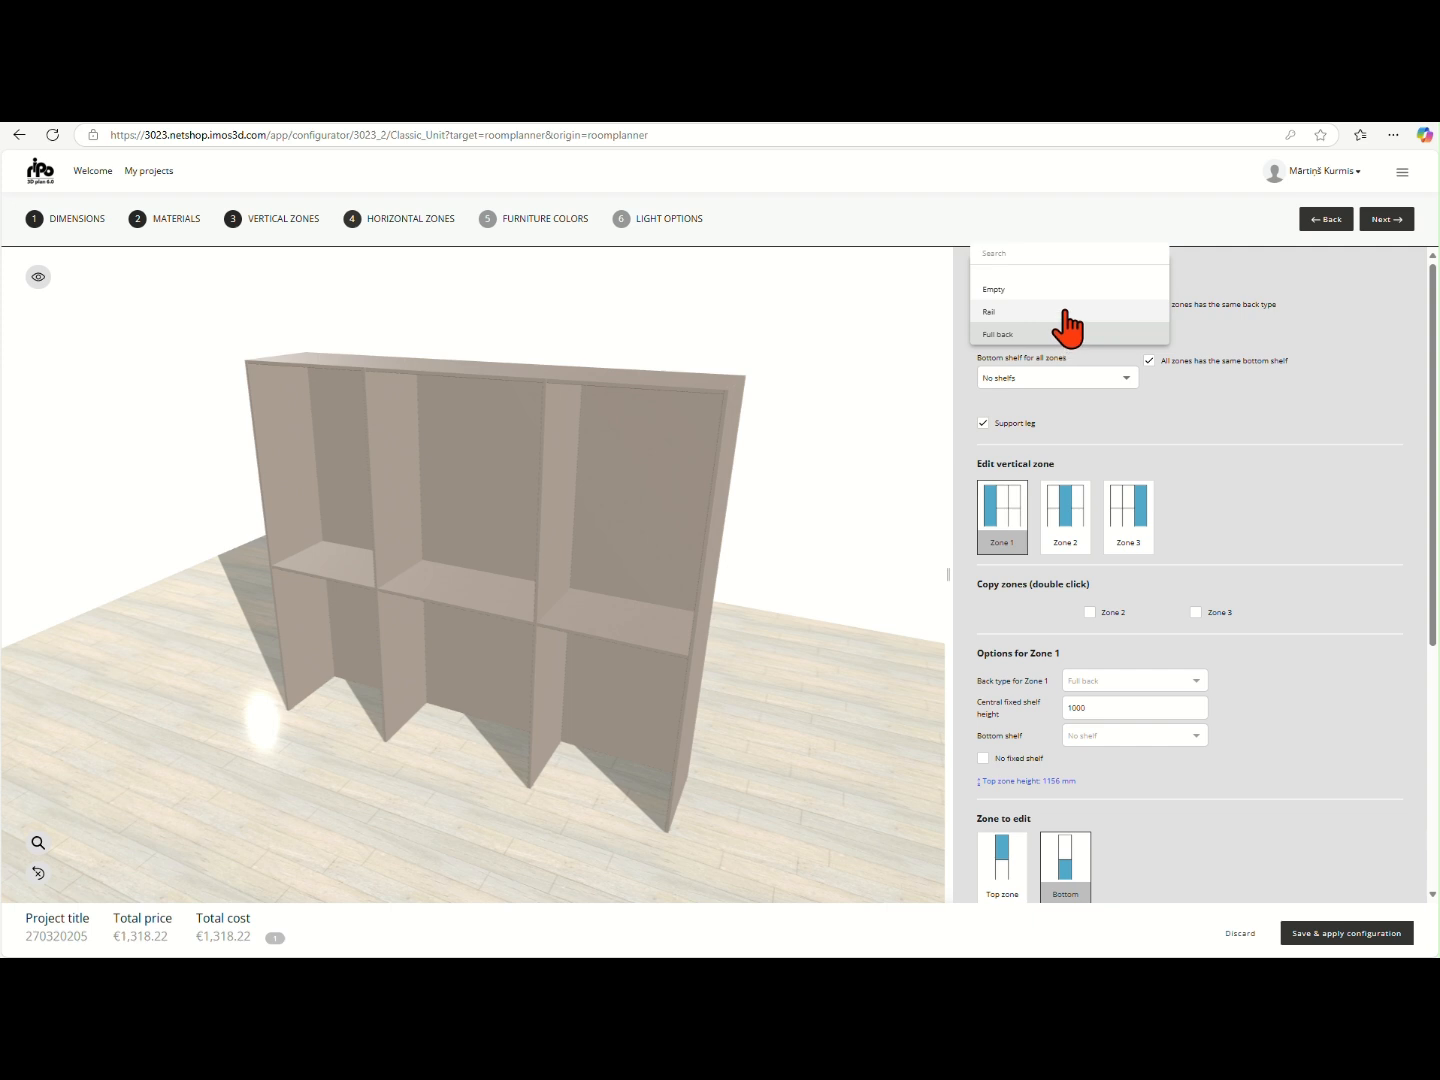
{"action": "left_click", "coordinate": [1065, 314]}
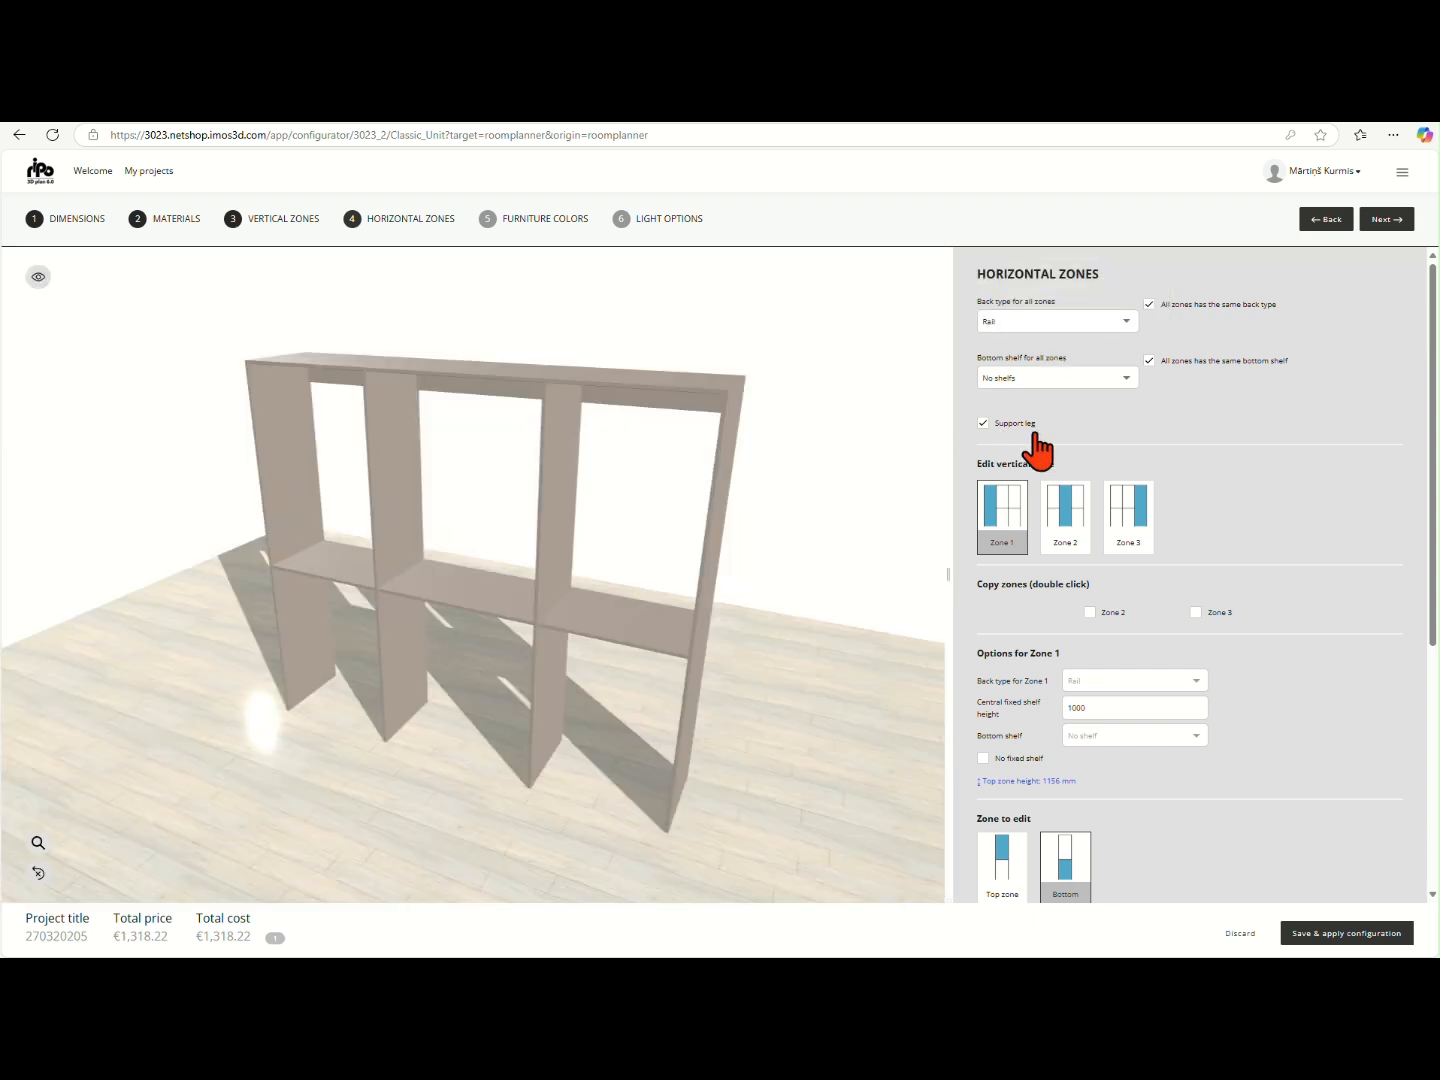
- Set the bottom shelf for all zones to Bottom shelf
{"action": "left_click", "coordinate": [1120, 377]}
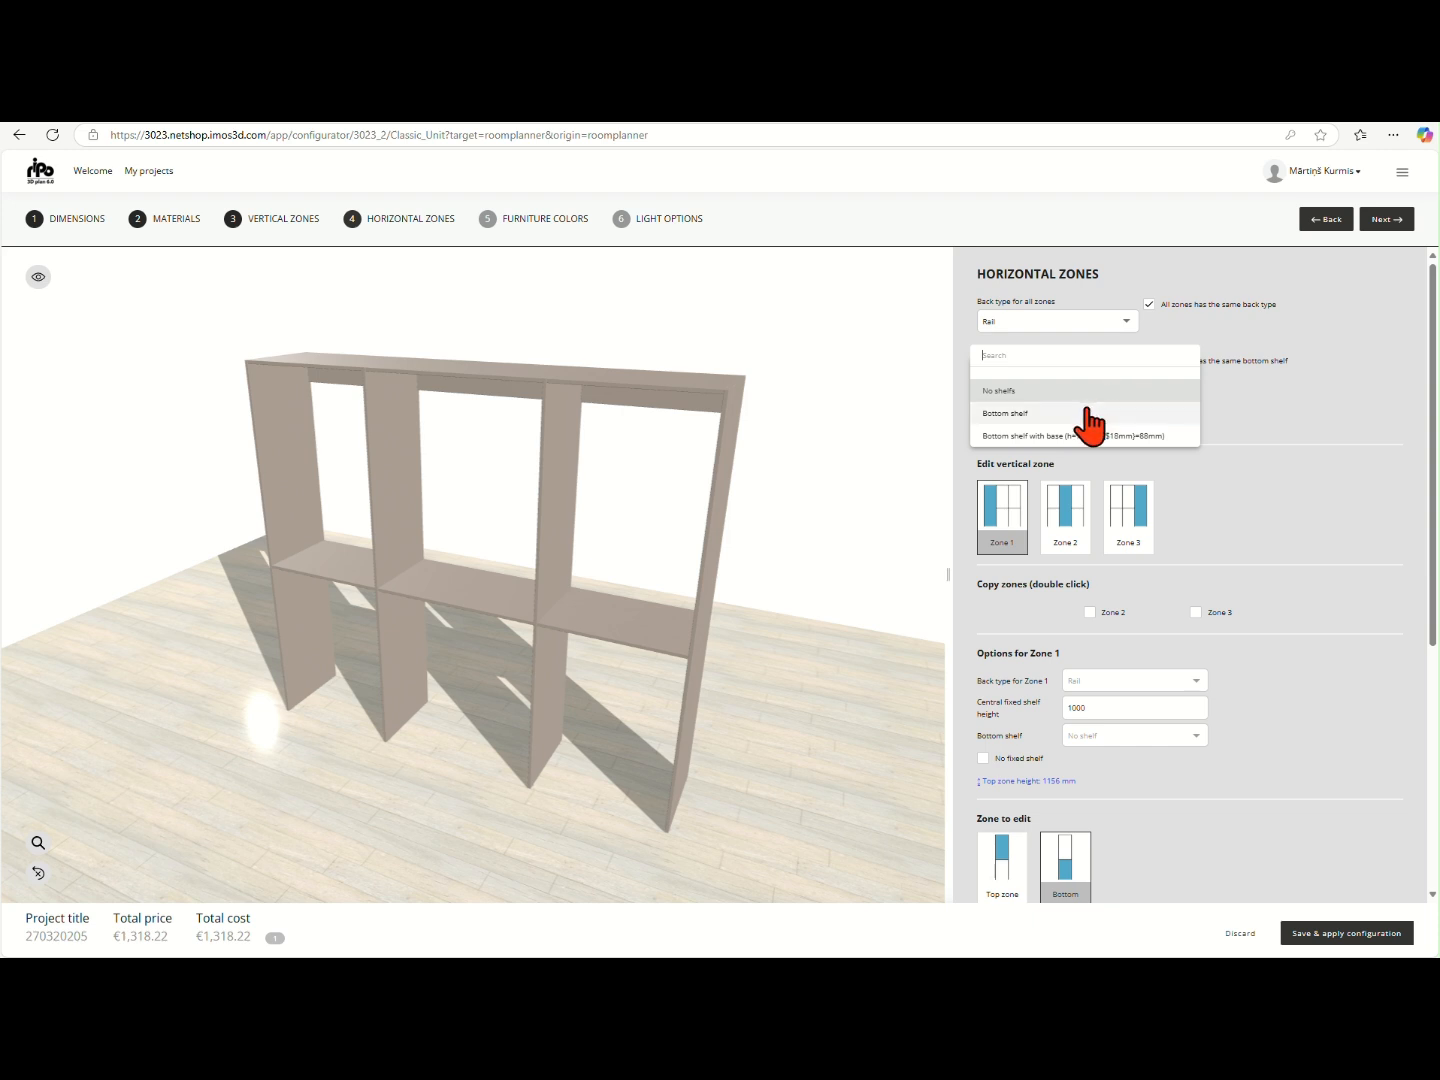
{"action": "left_click", "coordinate": [1090, 417]}
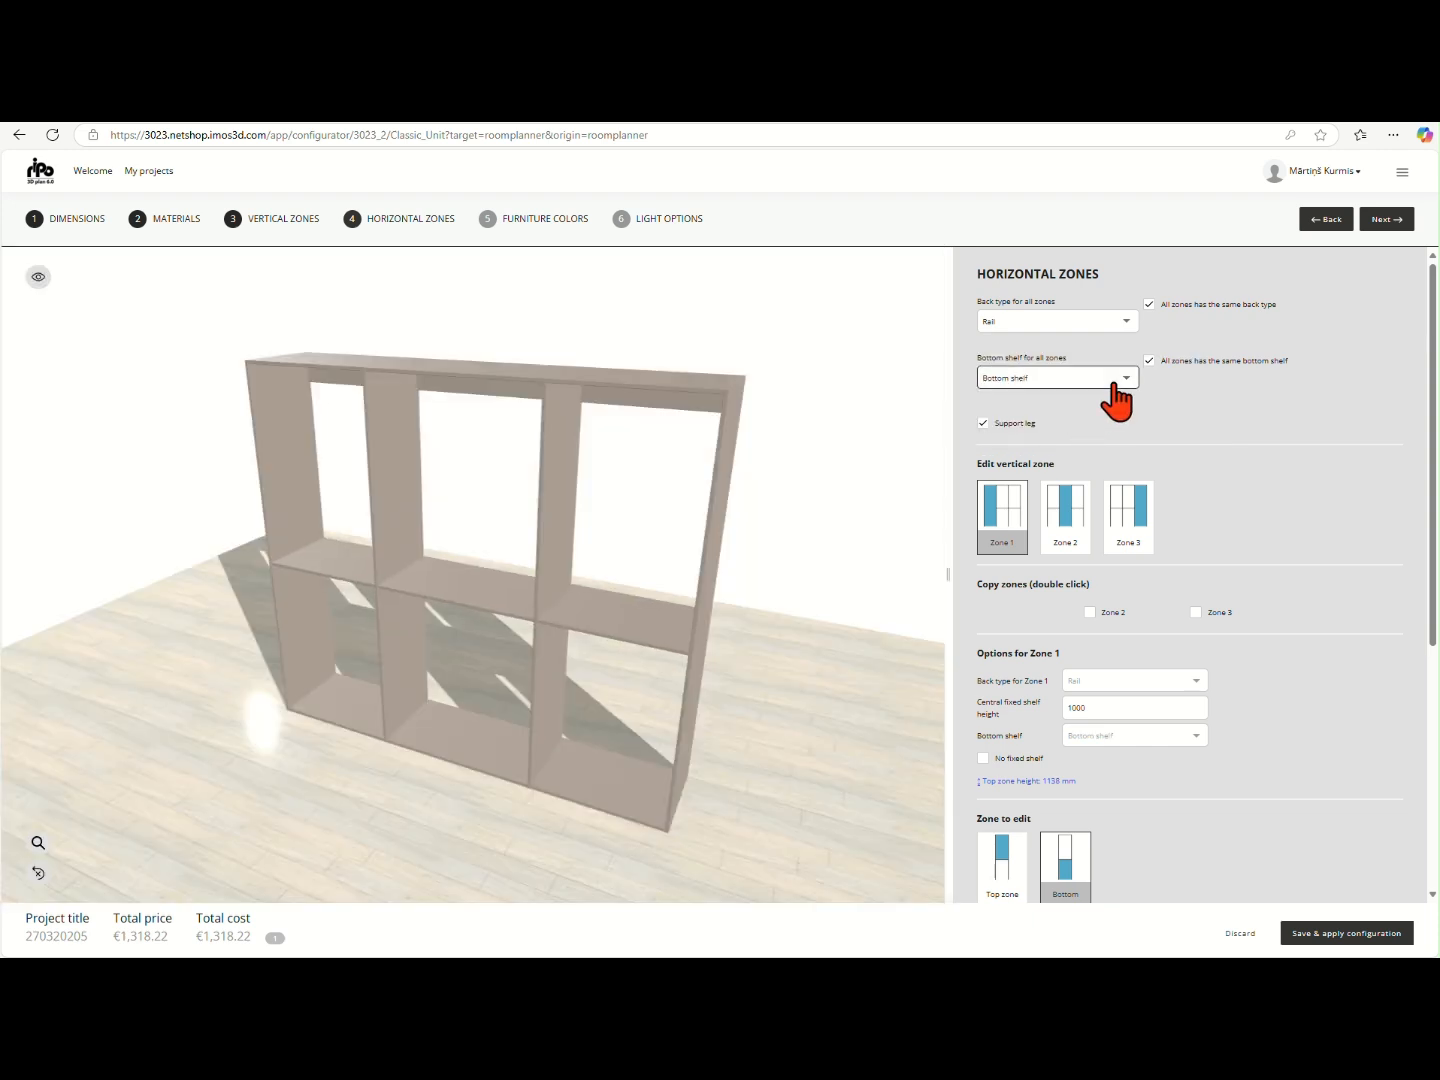
- Try the bottom shelf with base for all zones and switch back to the plain Bottom shelf
{"action": "left_click", "coordinate": [1112, 383]}
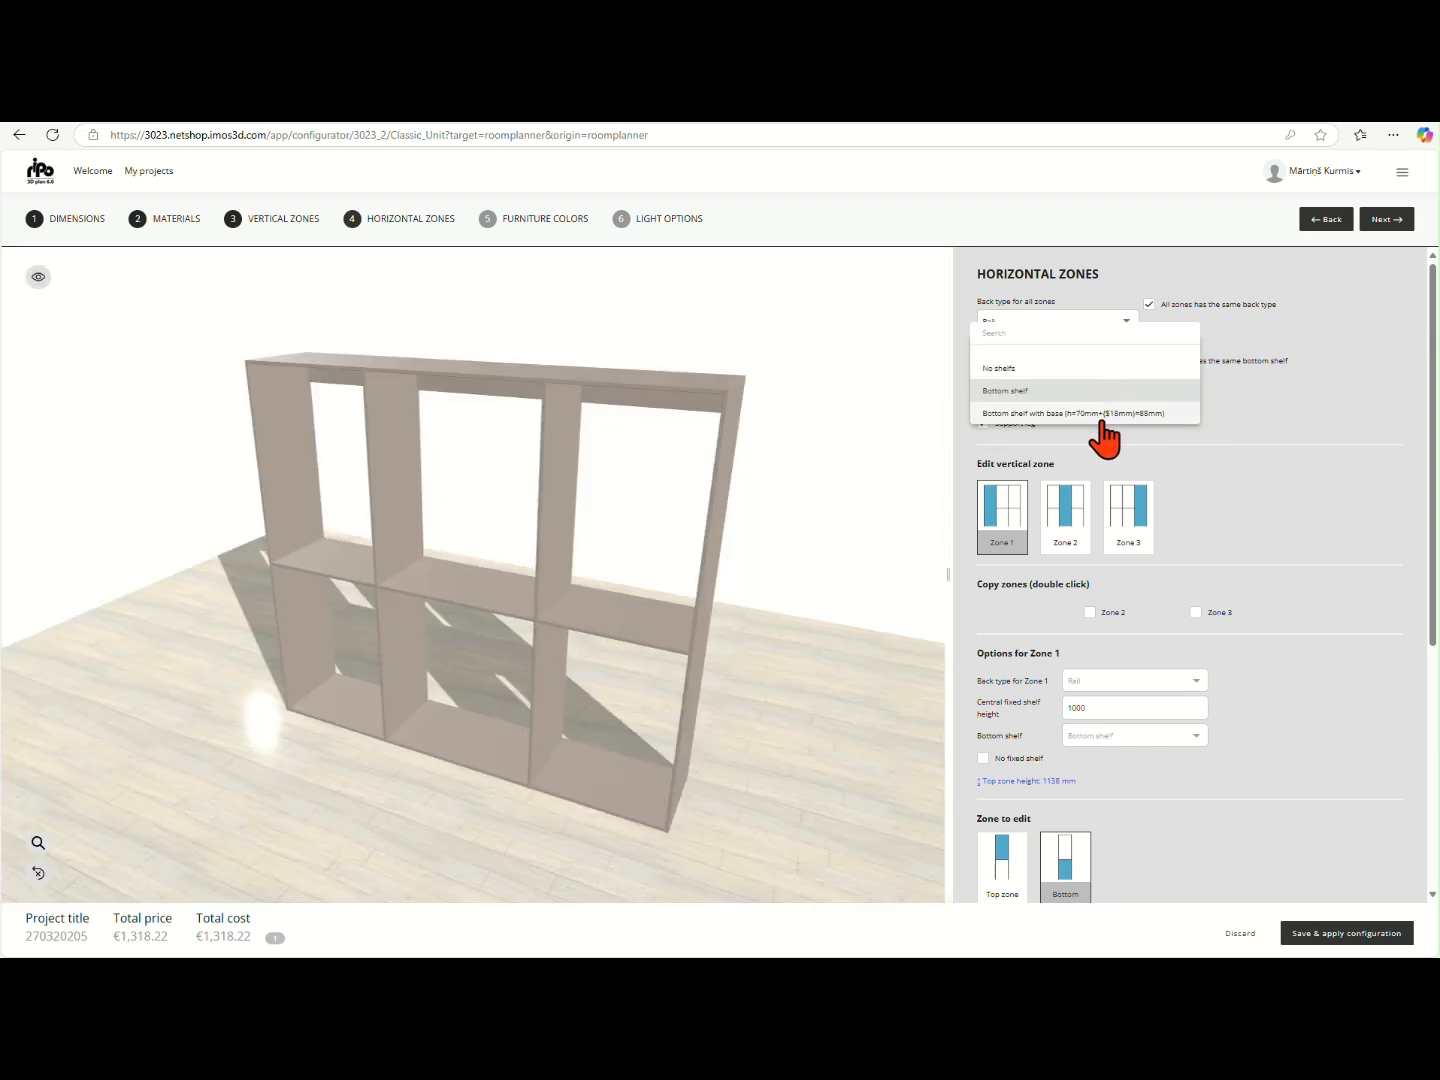
{"action": "left_click", "coordinate": [1099, 414]}
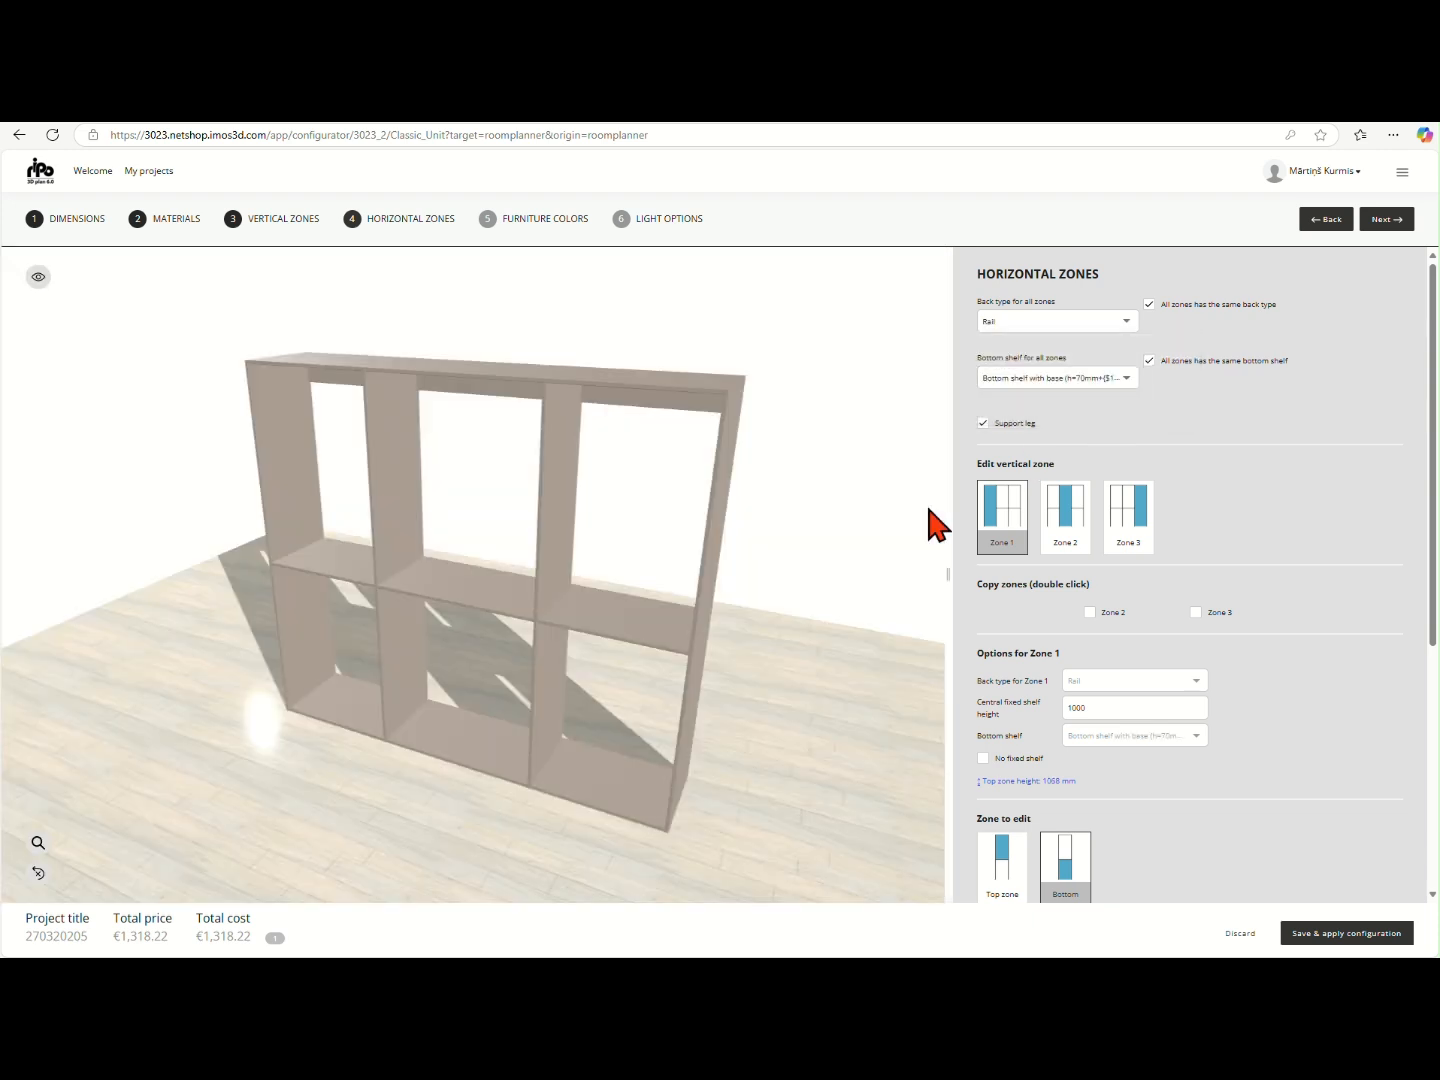
{"action": "left_click", "coordinate": [1069, 379]}
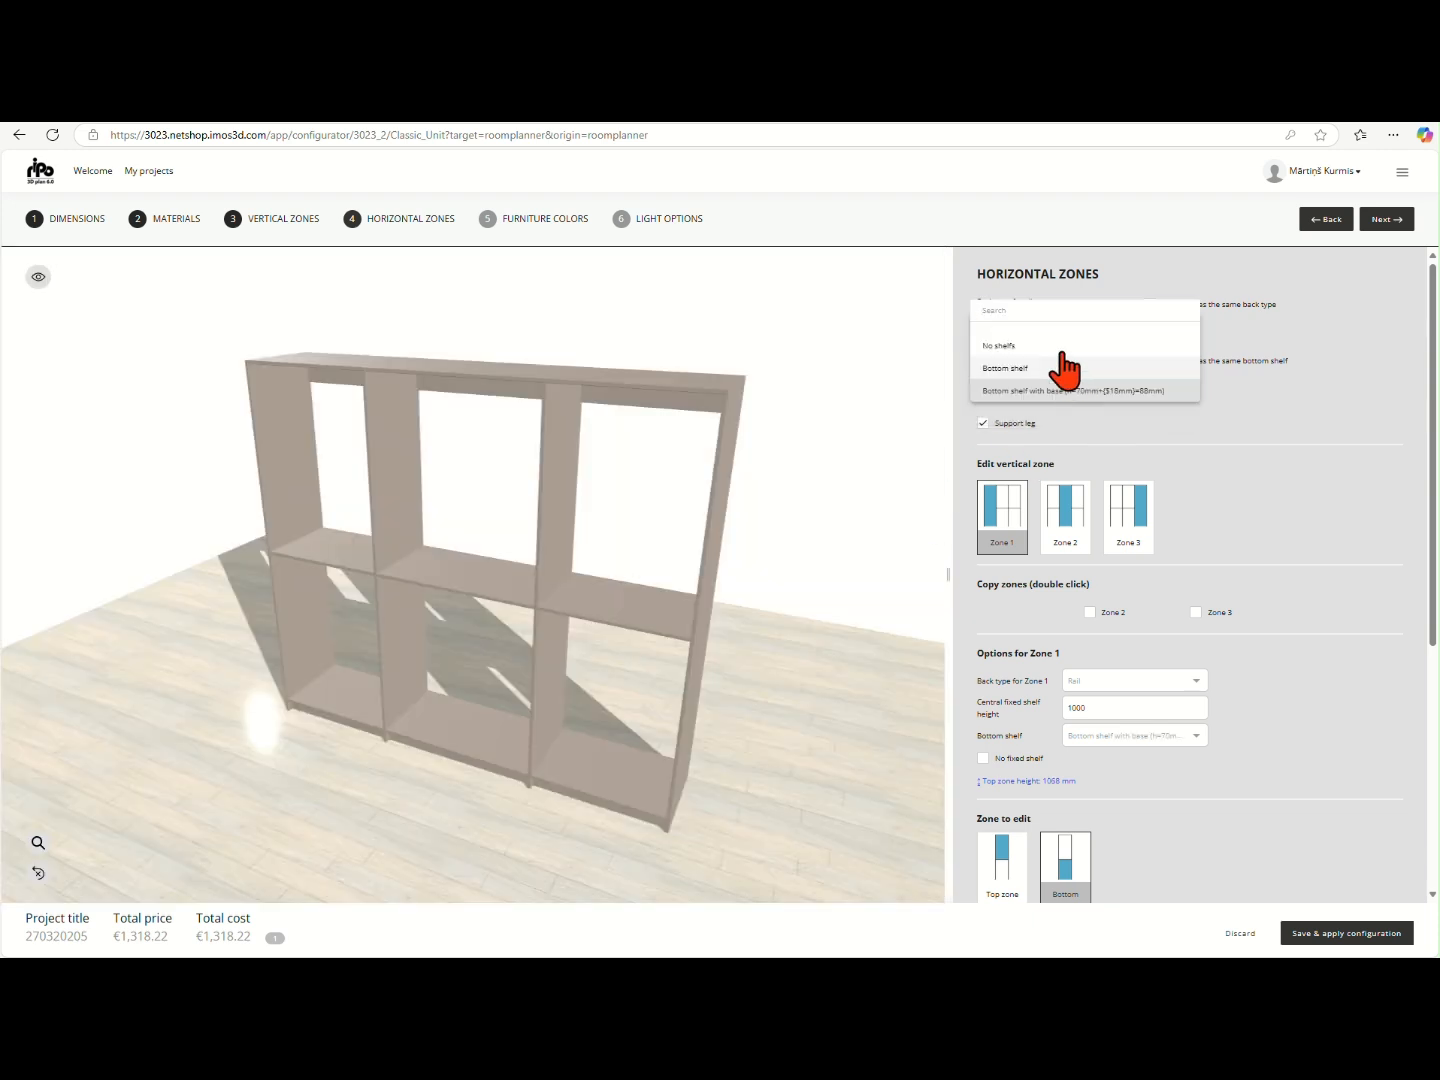
{"action": "left_click", "coordinate": [1052, 370]}
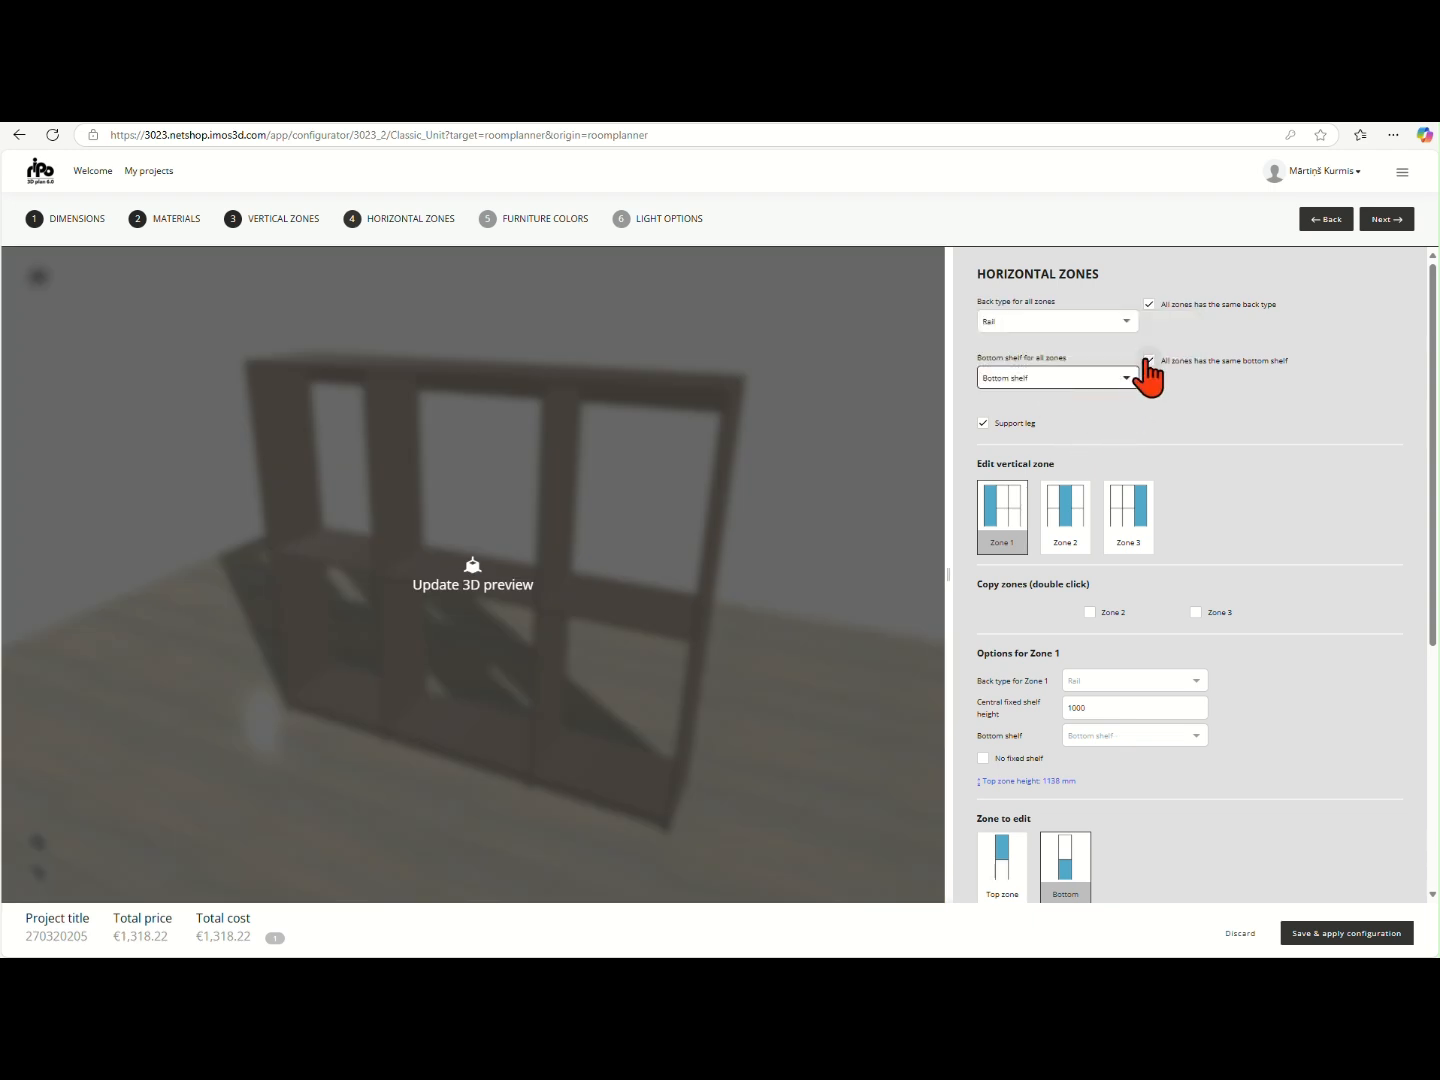
- Turn off the same bottom shelf for all zones and update the 3D preview
{"action": "left_click", "coordinate": [1147, 361]}
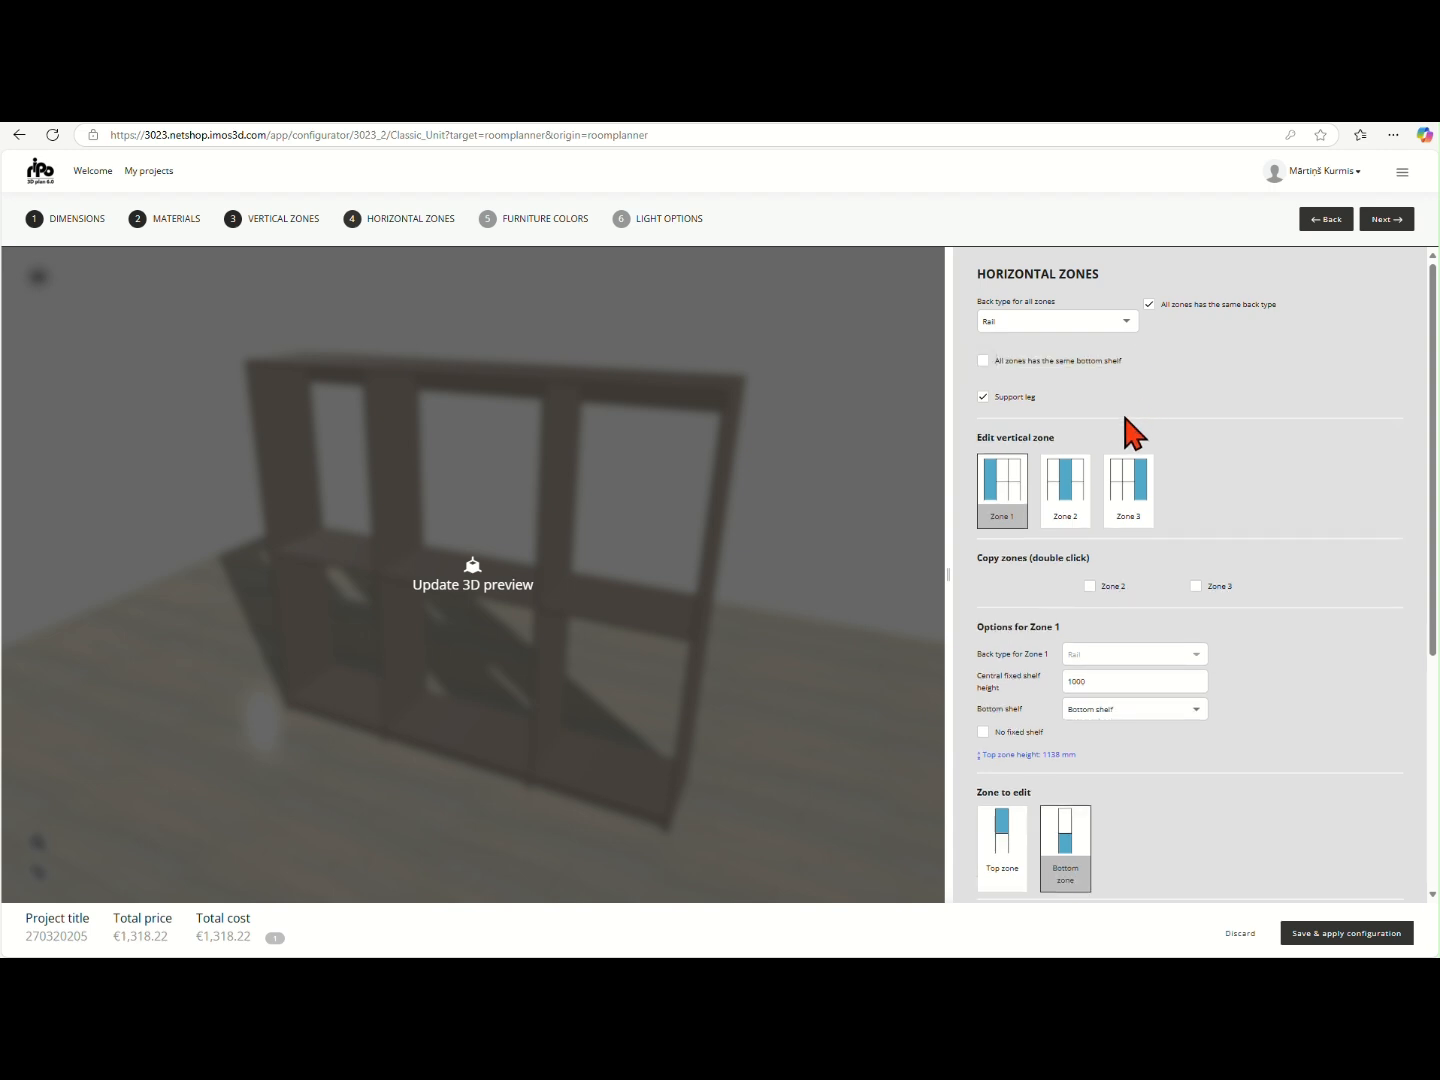
{"action": "left_click", "coordinate": [845, 507]}
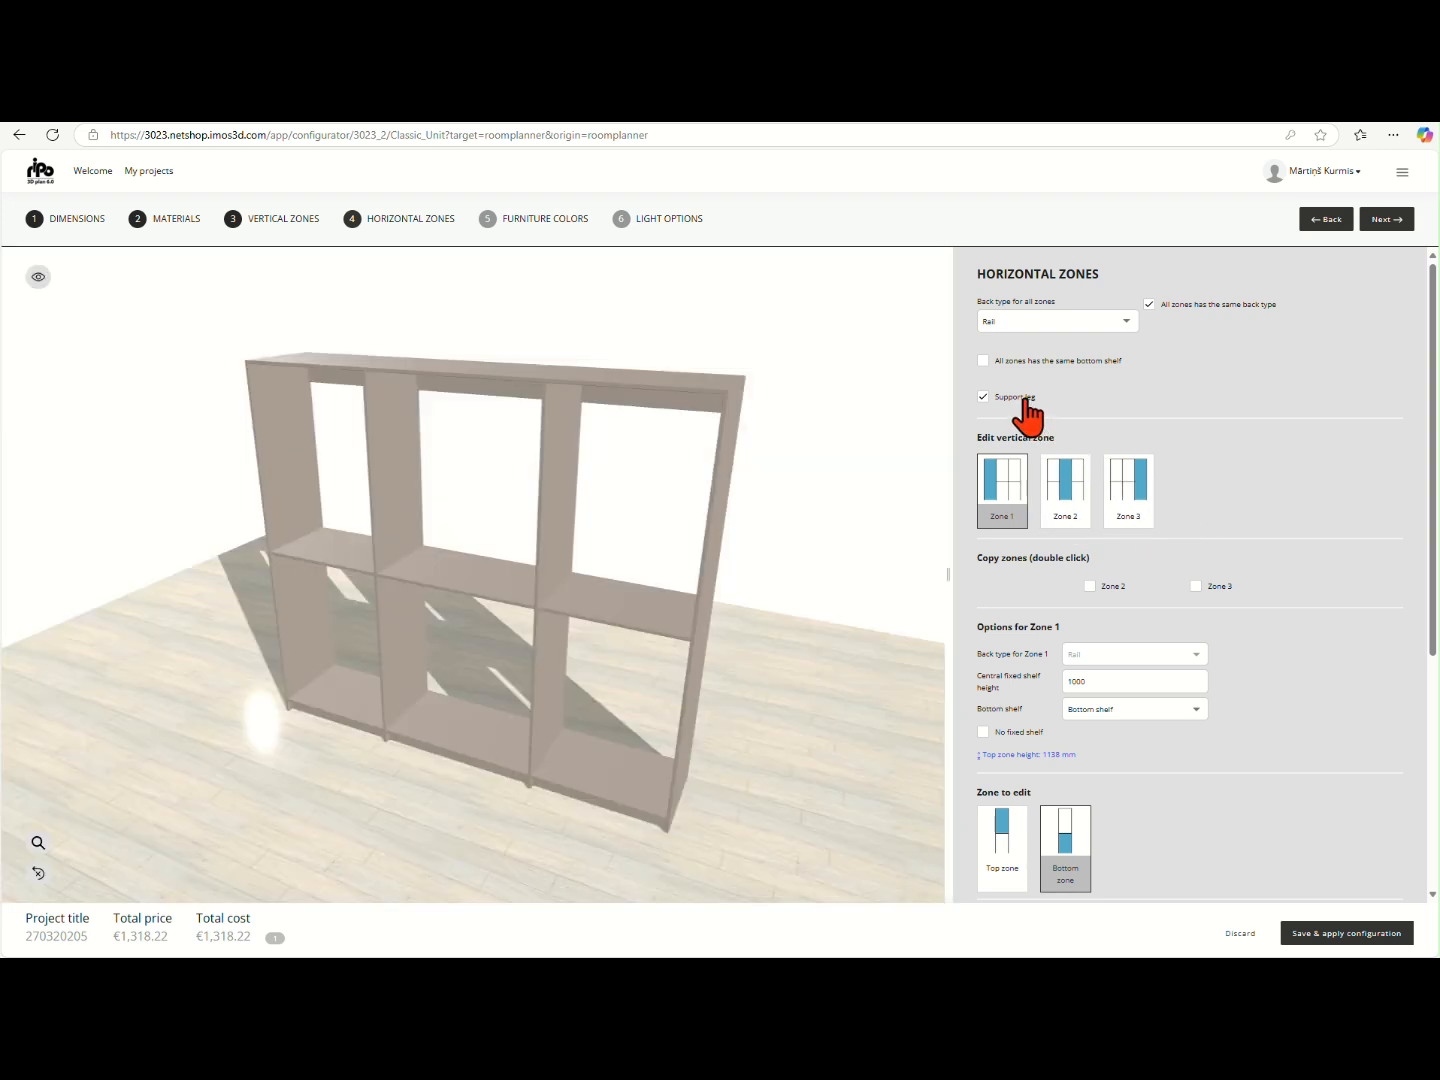
{"action": "mouse_move", "coordinate": [1027, 411]}
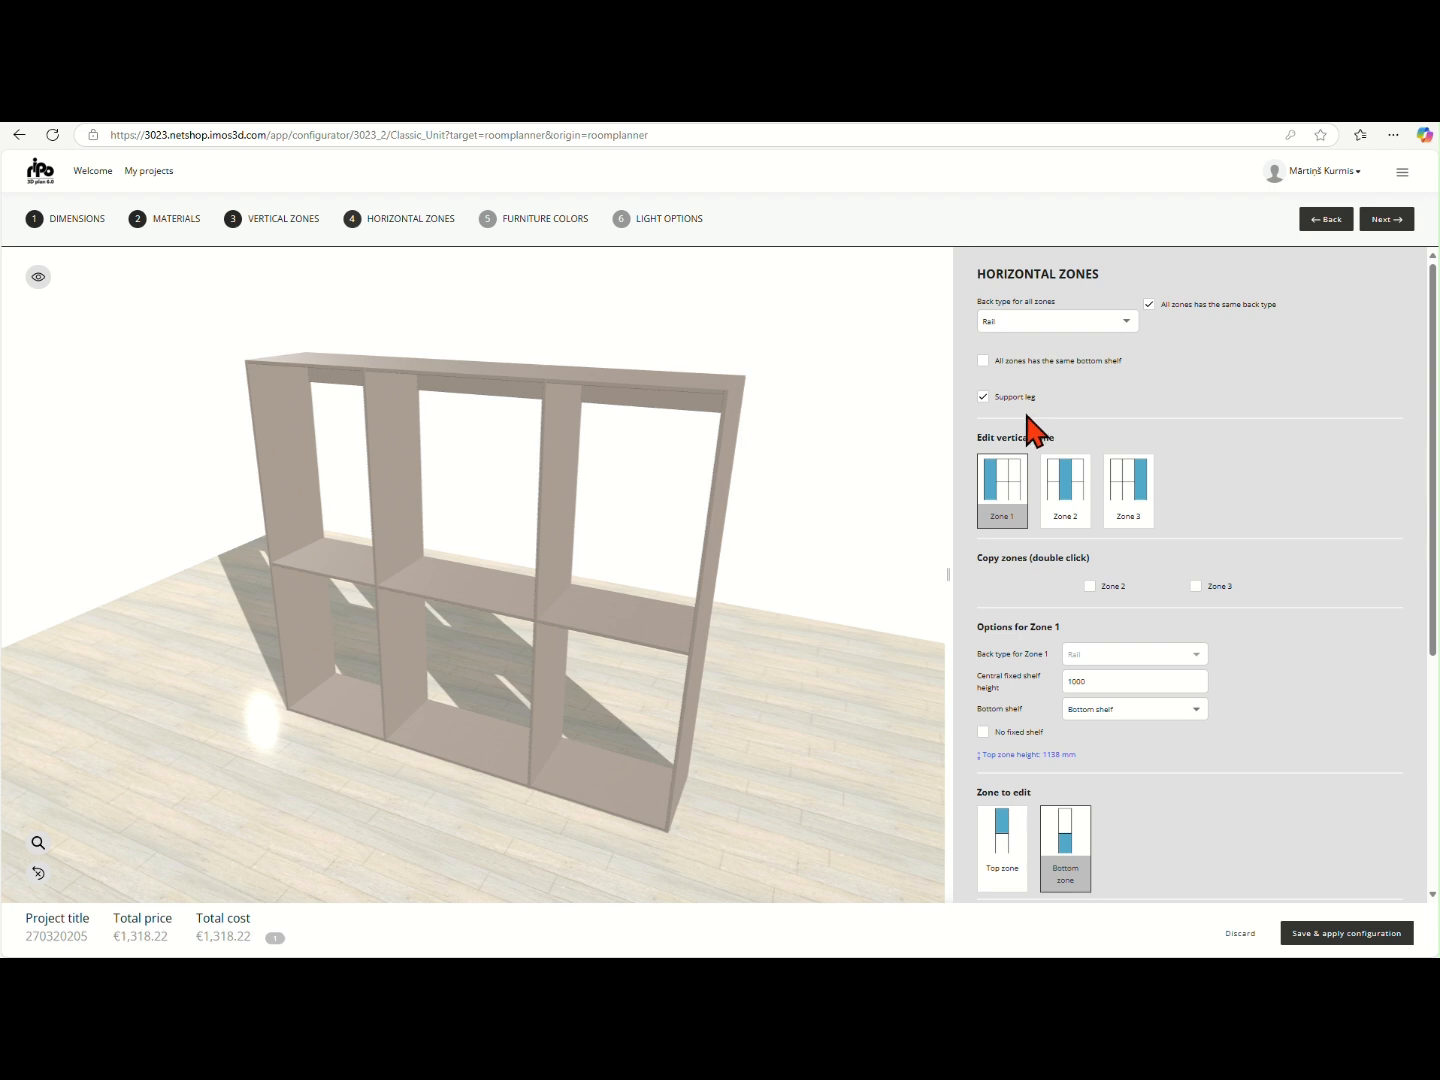
- Set the bottom shelf of vertical zone 2 to No shelf
{"action": "mouse_move", "coordinate": [1068, 509]}
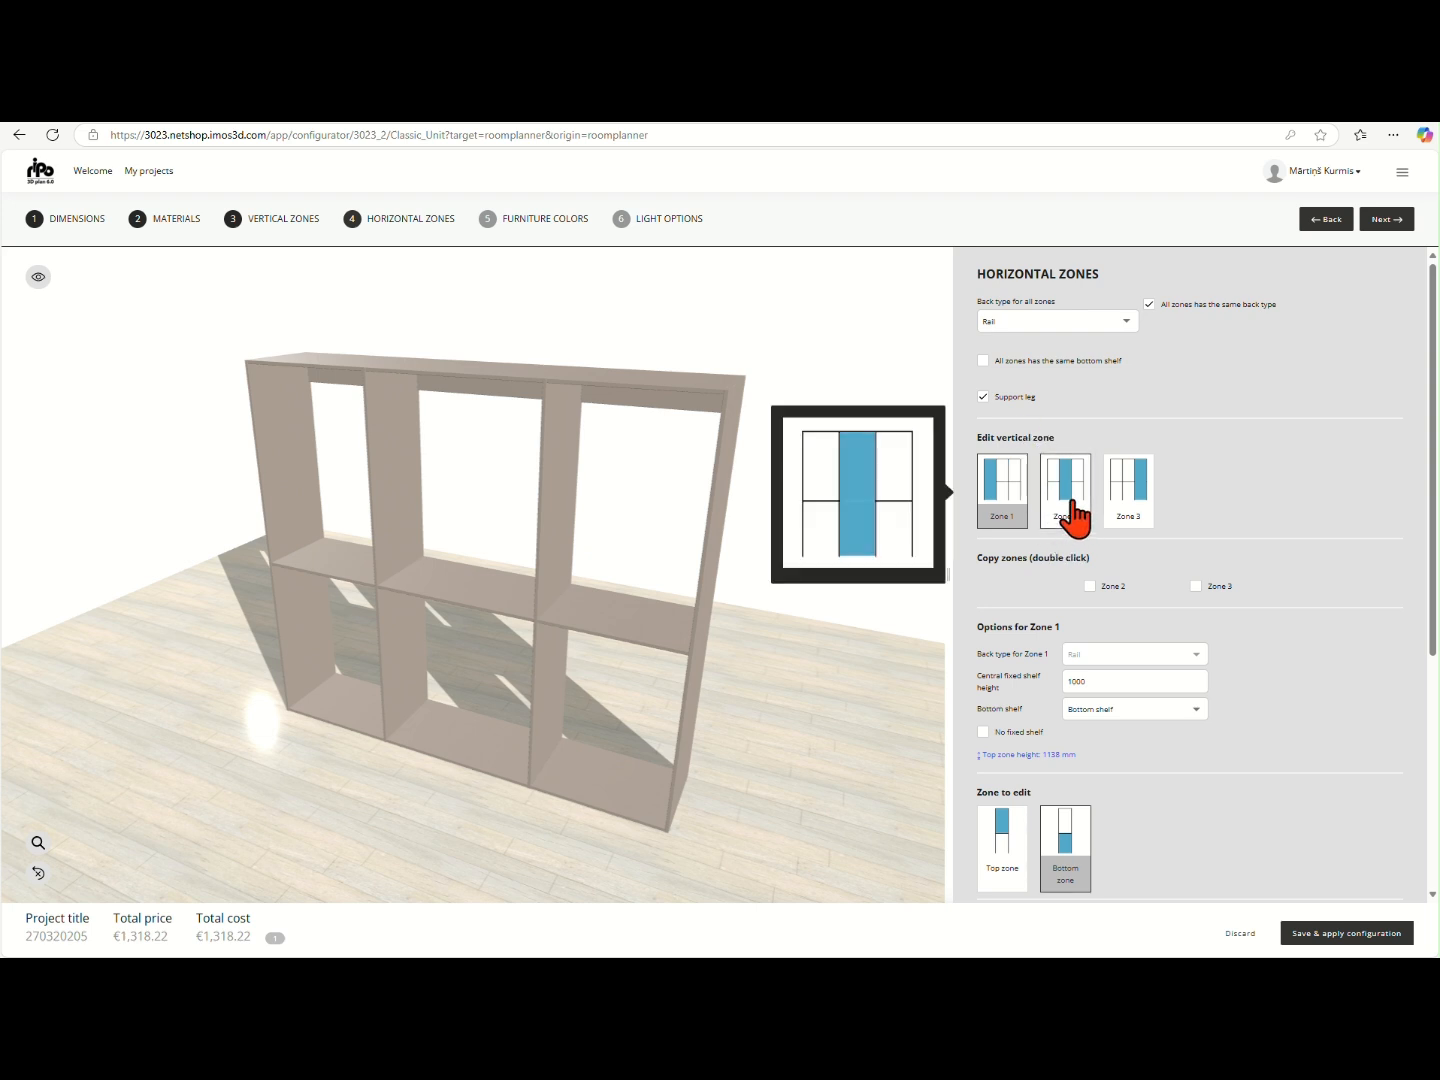
{"action": "left_click", "coordinate": [1073, 512]}
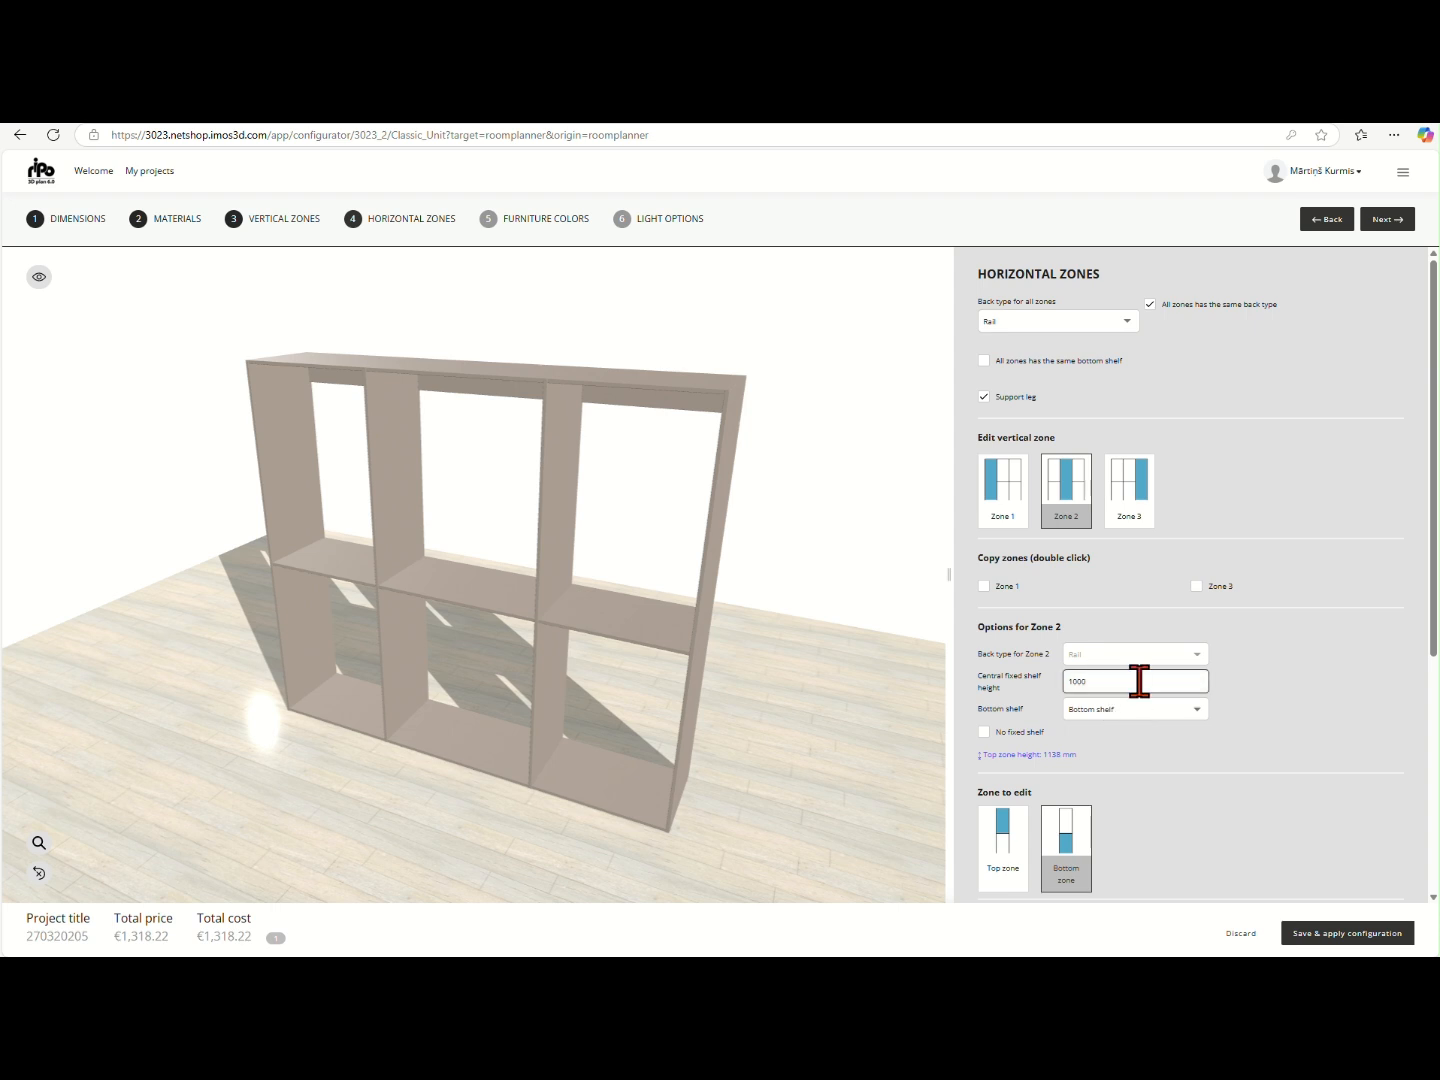
{"action": "left_click", "coordinate": [1133, 712]}
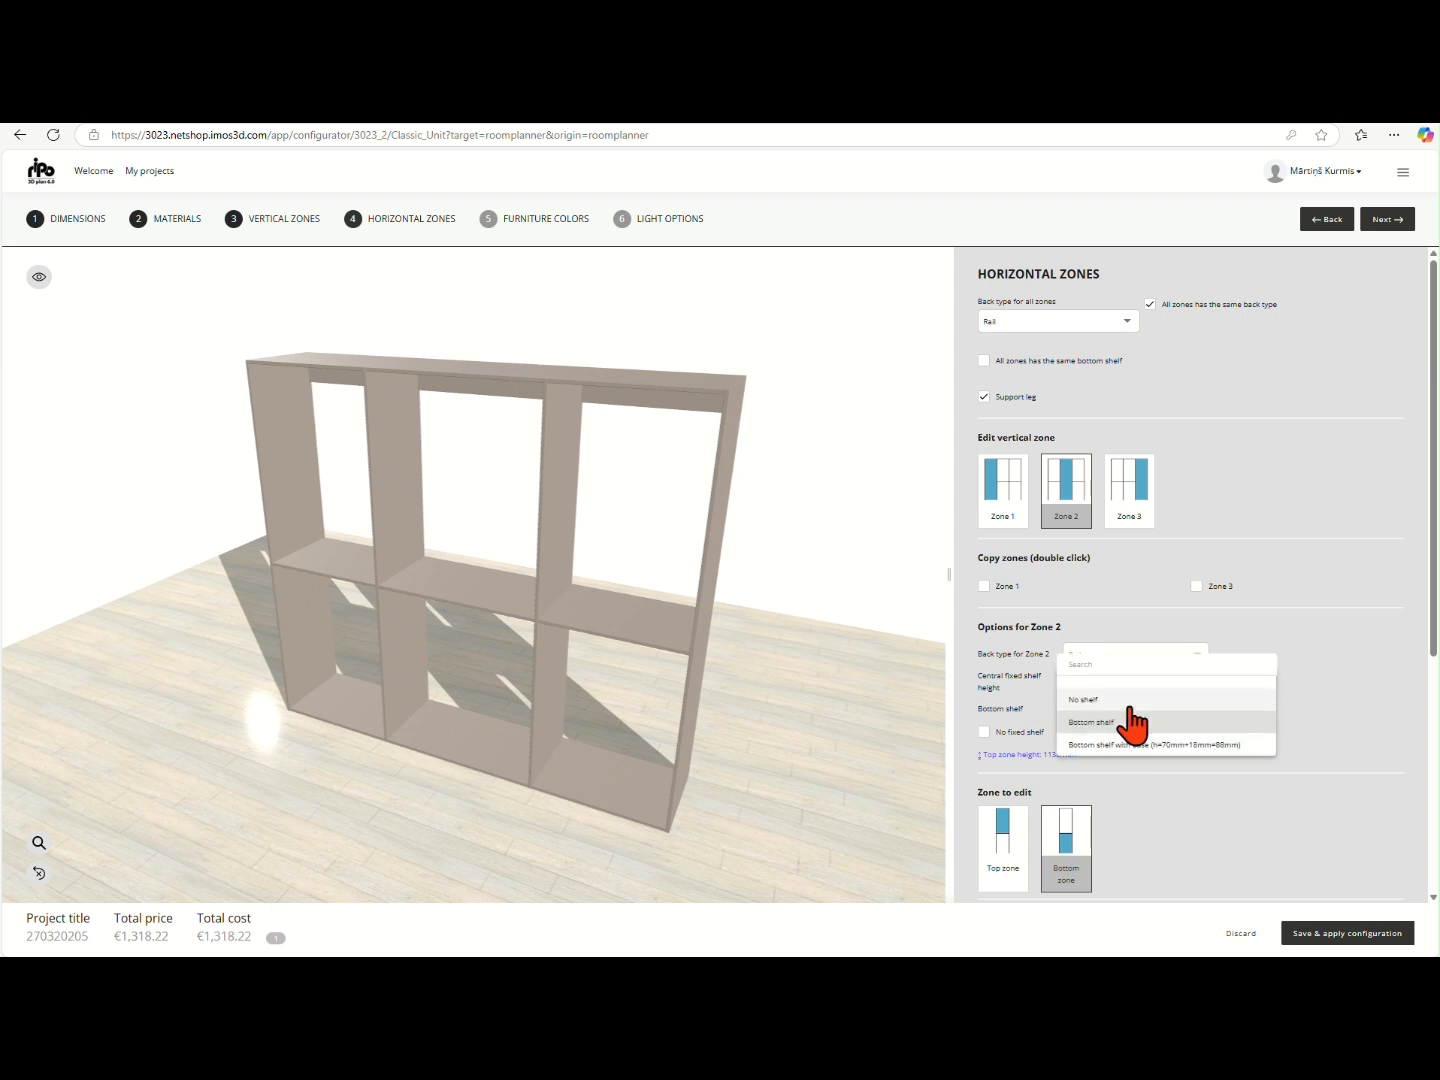
{"action": "left_click", "coordinate": [1121, 700]}
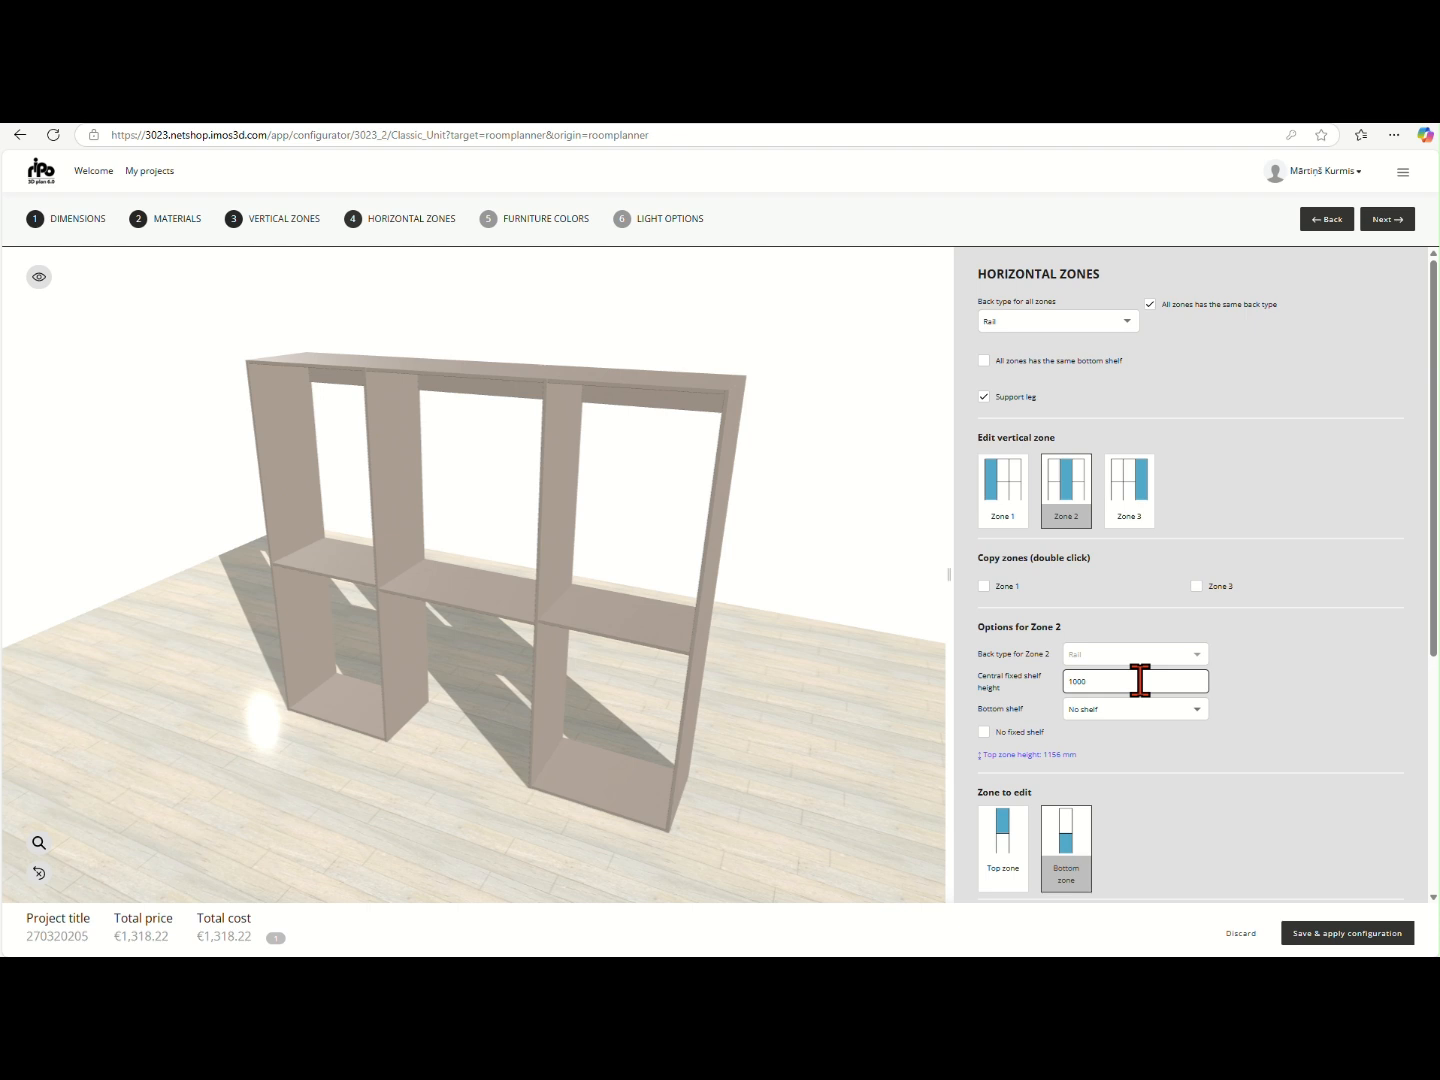
- Set the central fixed shelf height of vertical zone 2 to 1918 mm and update the 3D preview
{"action": "left_click", "coordinate": [1140, 680]}
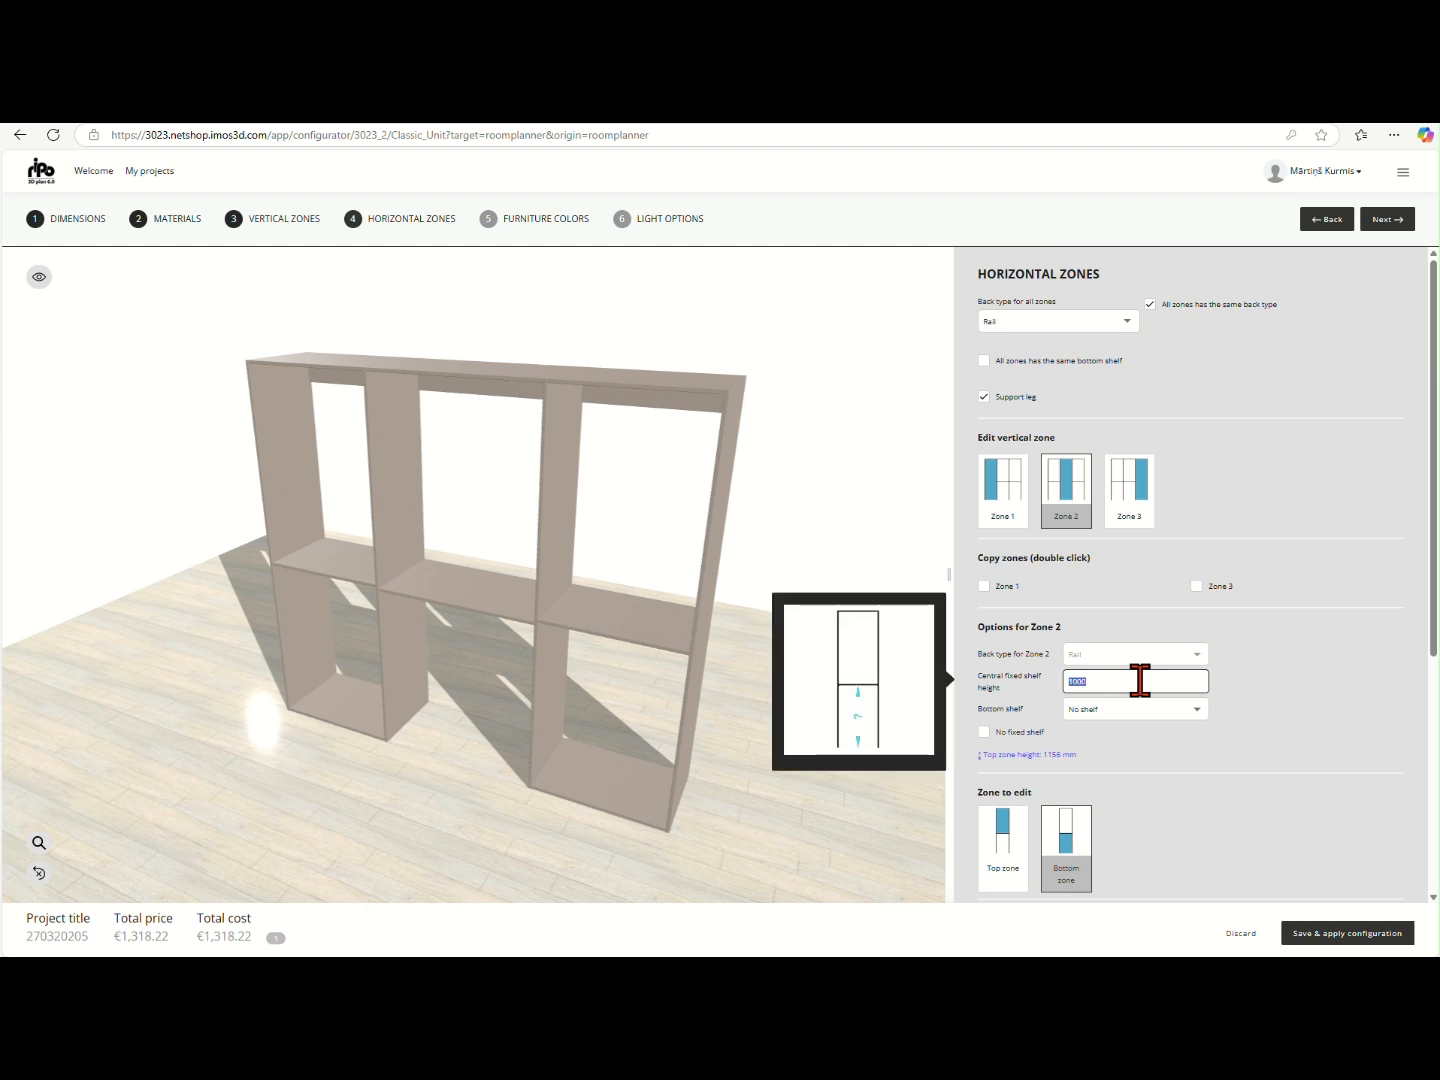
{"action": "type", "text": "1918"}
{"action": "left_click", "coordinate": [1245, 700]}
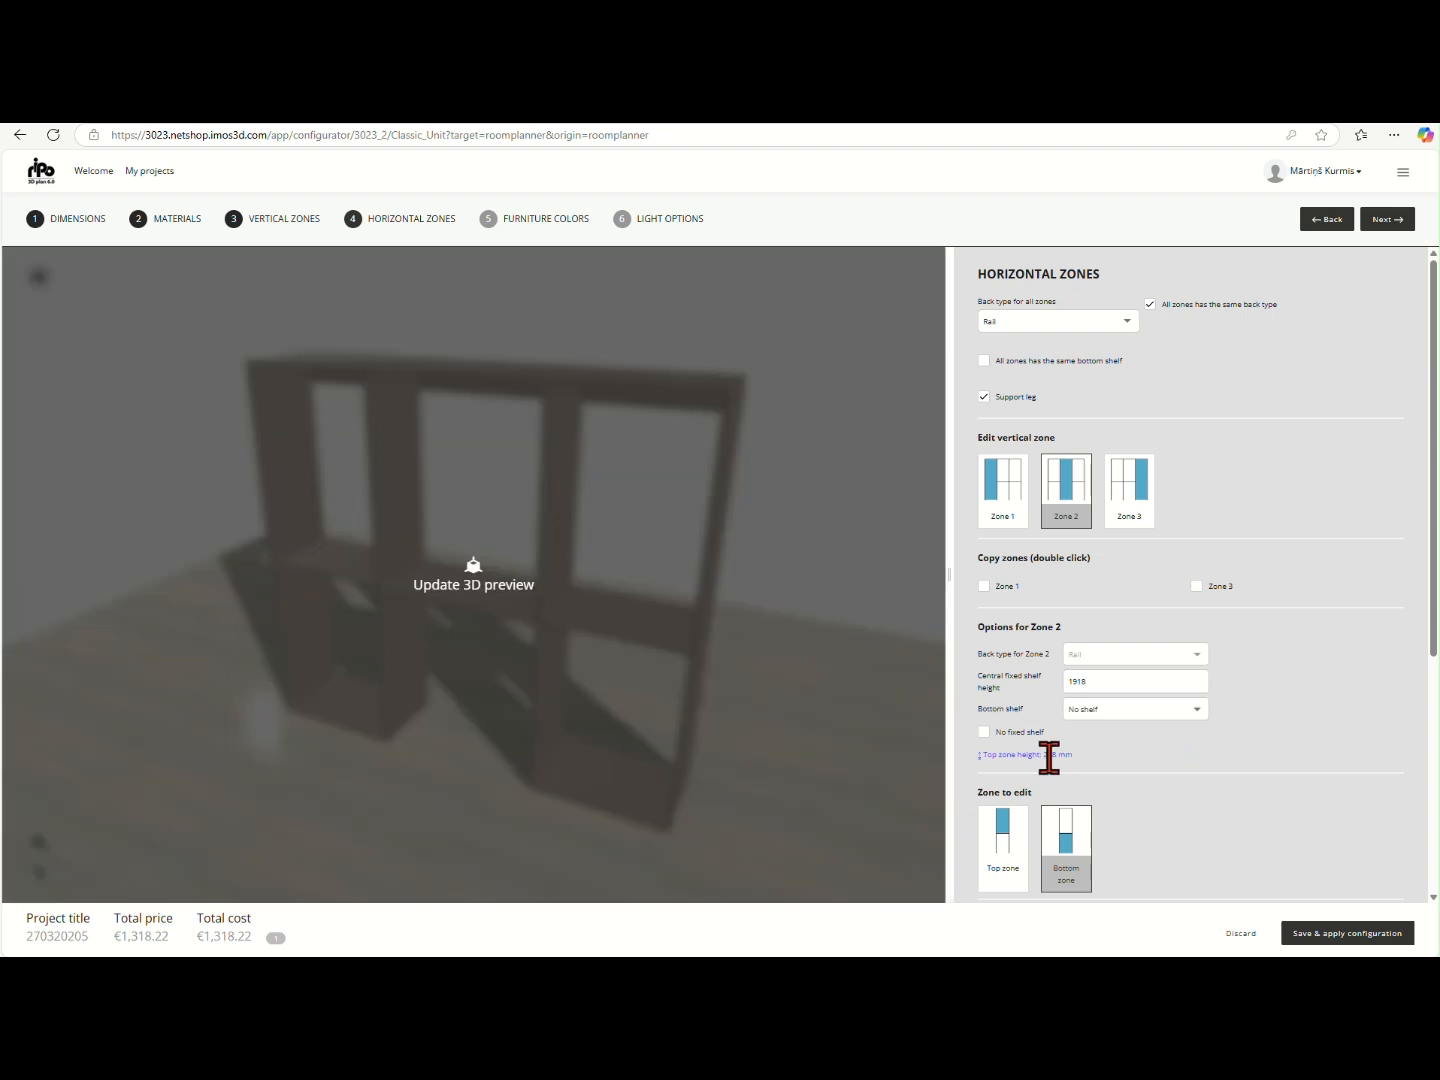
{"action": "left_click", "coordinate": [903, 750]}
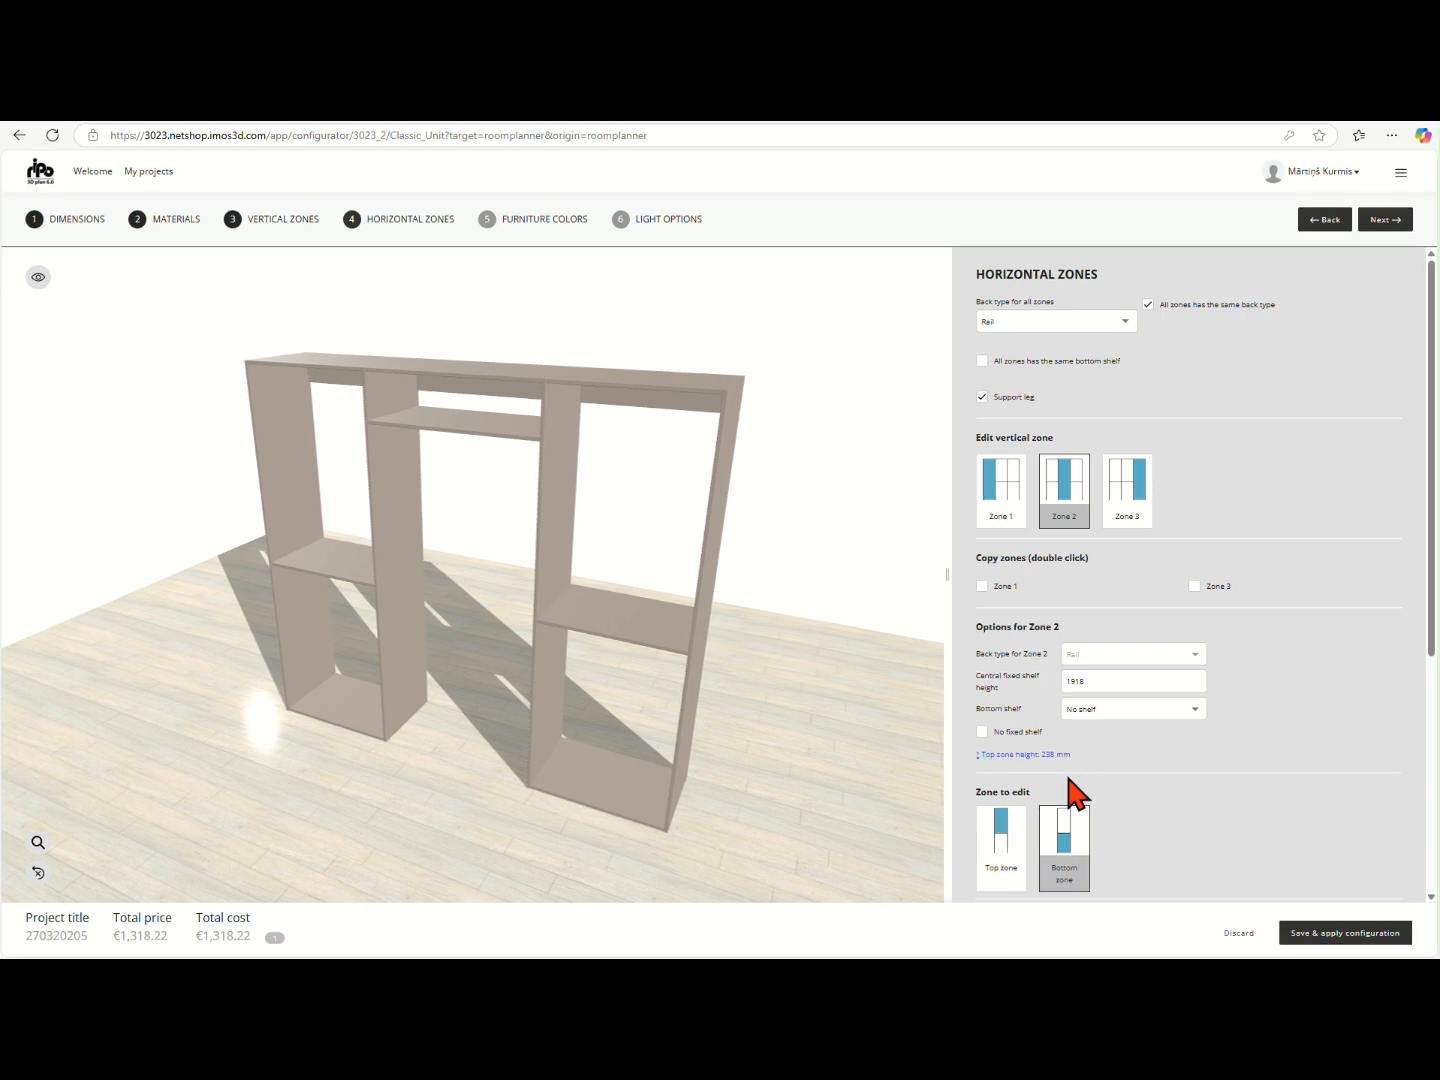
- Fit the Rail system furniture variant in the bottom zone of vertical zone 2 and update the 3D preview
{"action": "scroll", "coordinate": [1078, 800], "scroll_direction": "down", "scroll_amount": 3}
{"action": "scroll", "coordinate": [1090, 655], "scroll_direction": "down", "scroll_amount": 1}
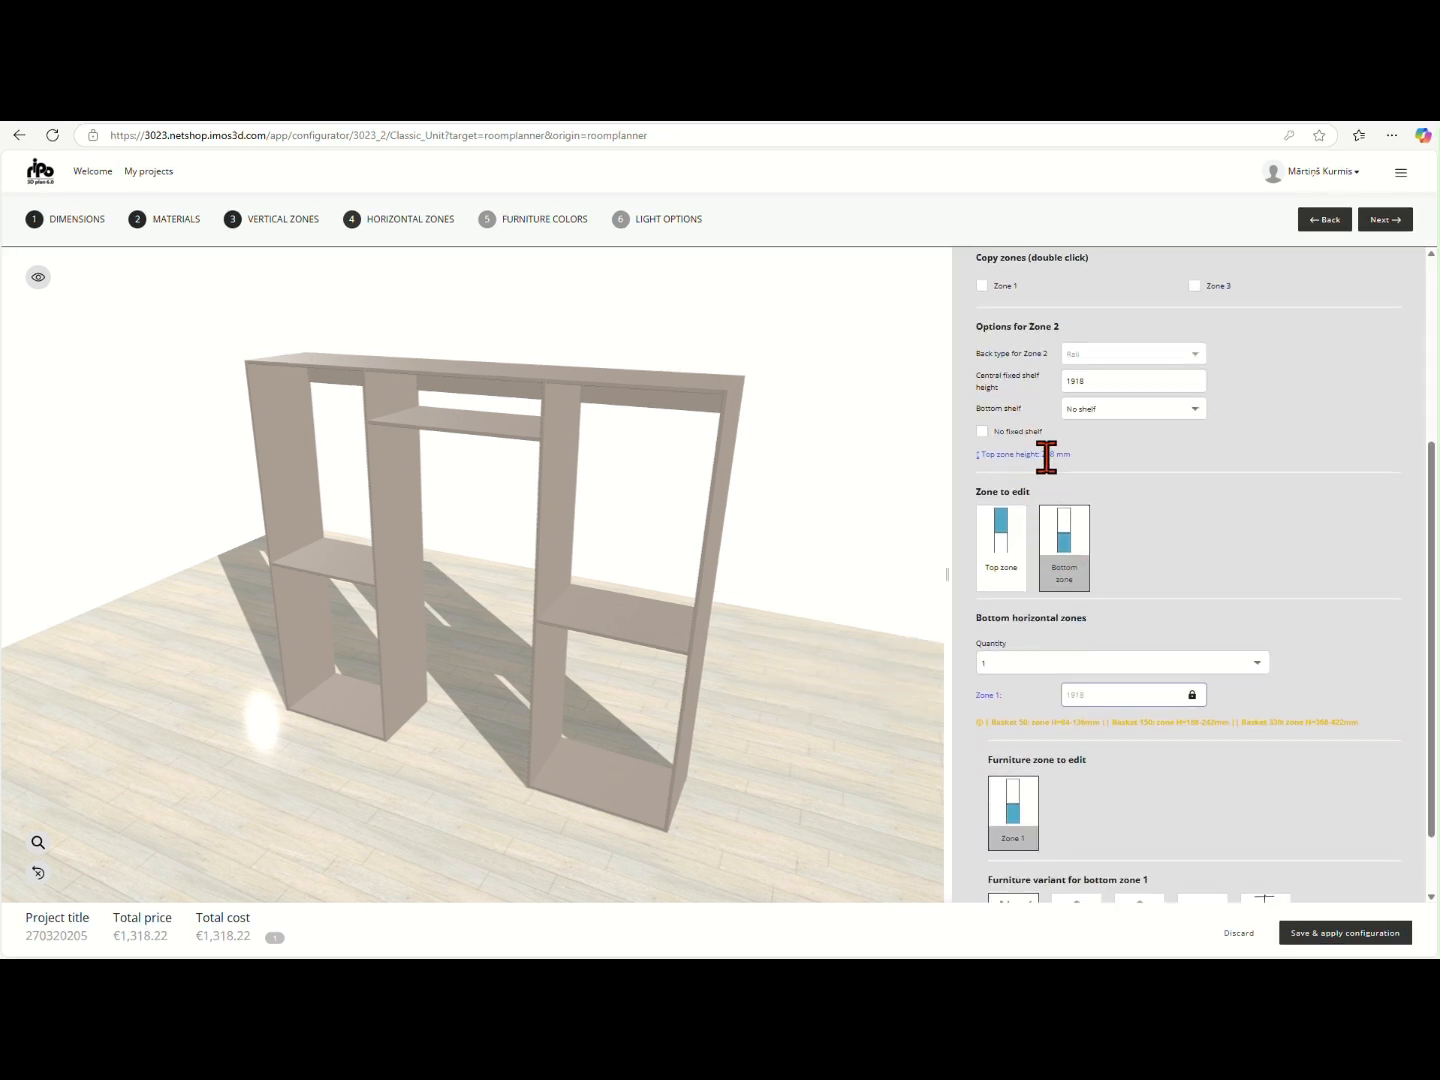
{"action": "scroll", "coordinate": [1078, 600], "scroll_direction": "down", "scroll_amount": 1}
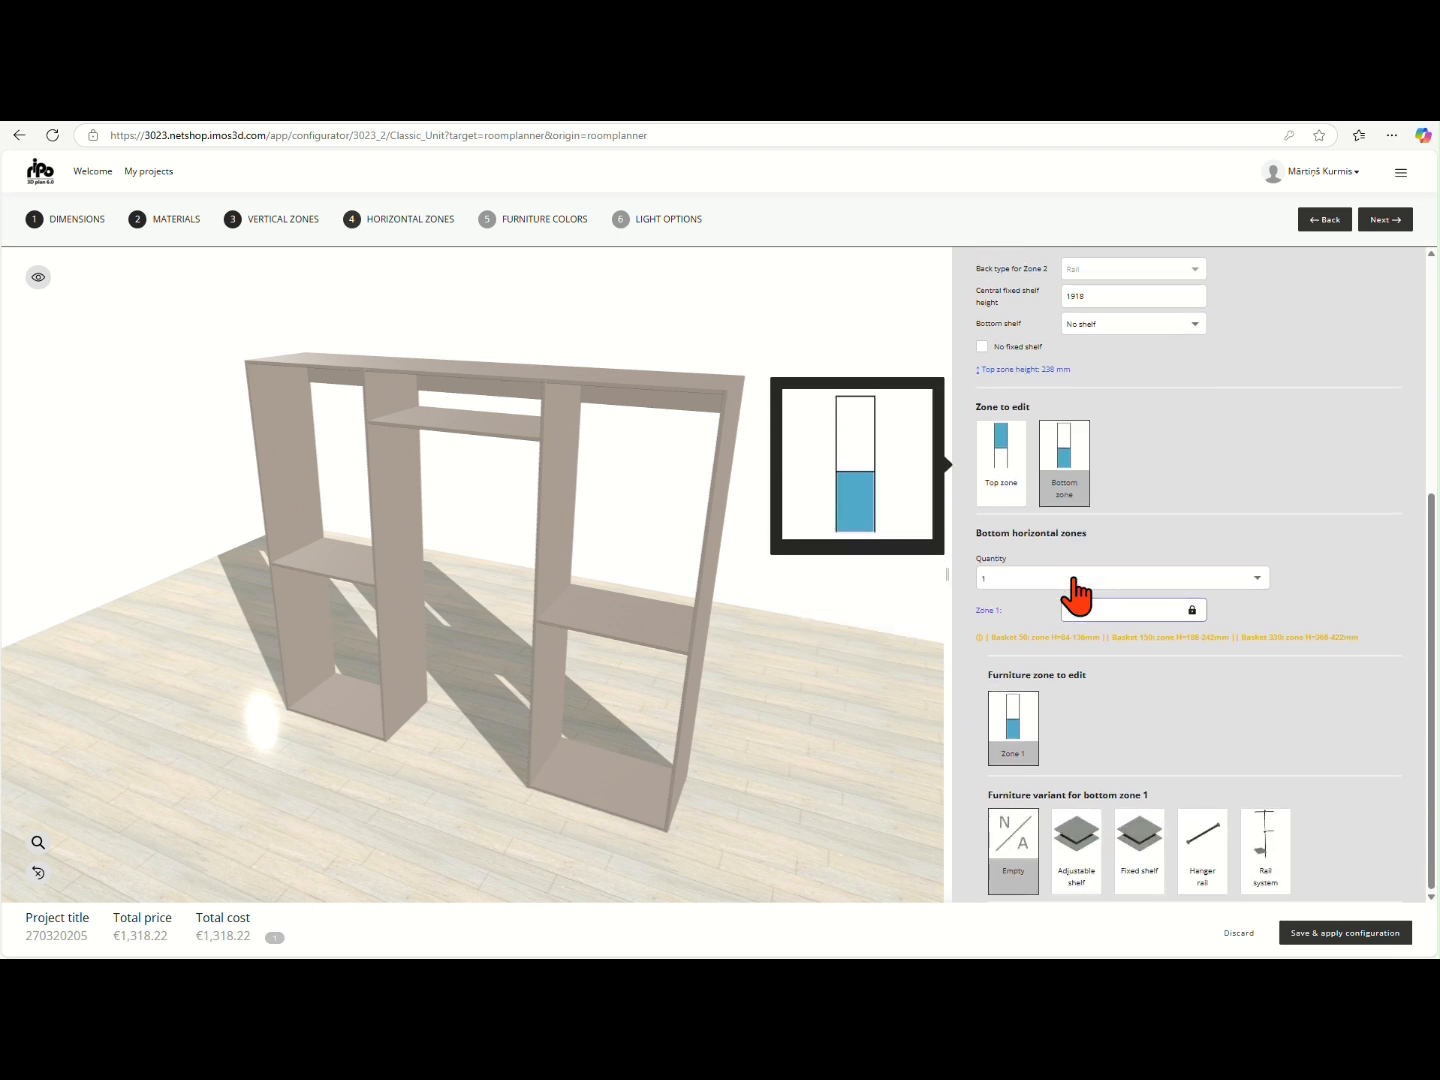
{"action": "left_click", "coordinate": [1074, 580]}
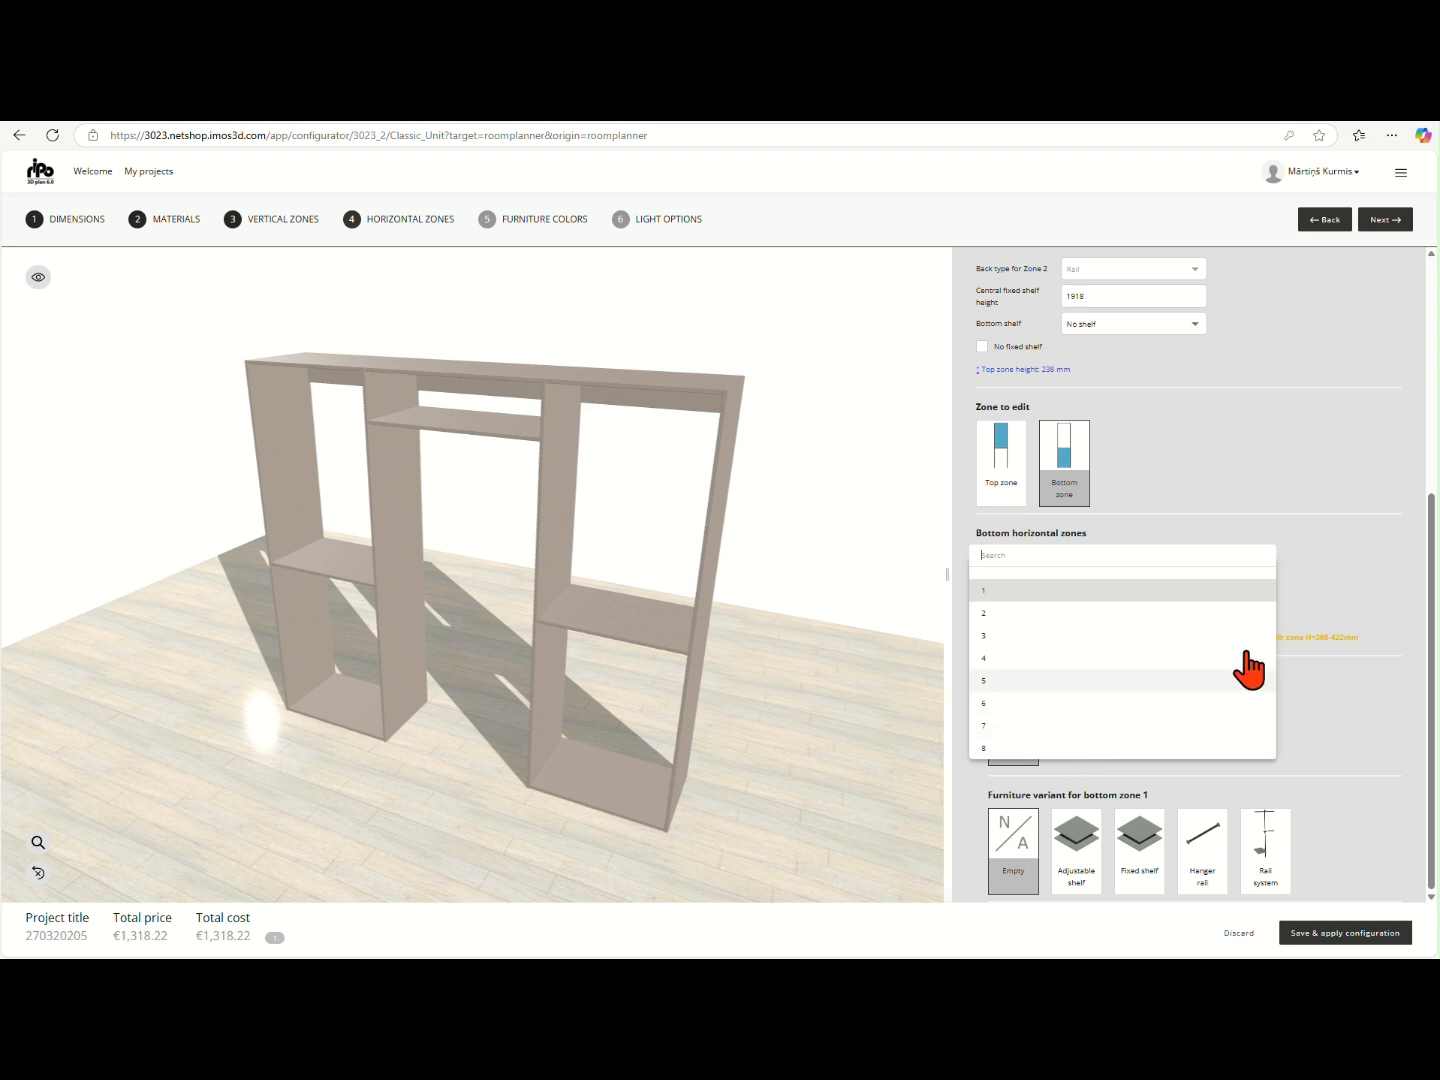
{"action": "left_click", "coordinate": [1336, 589]}
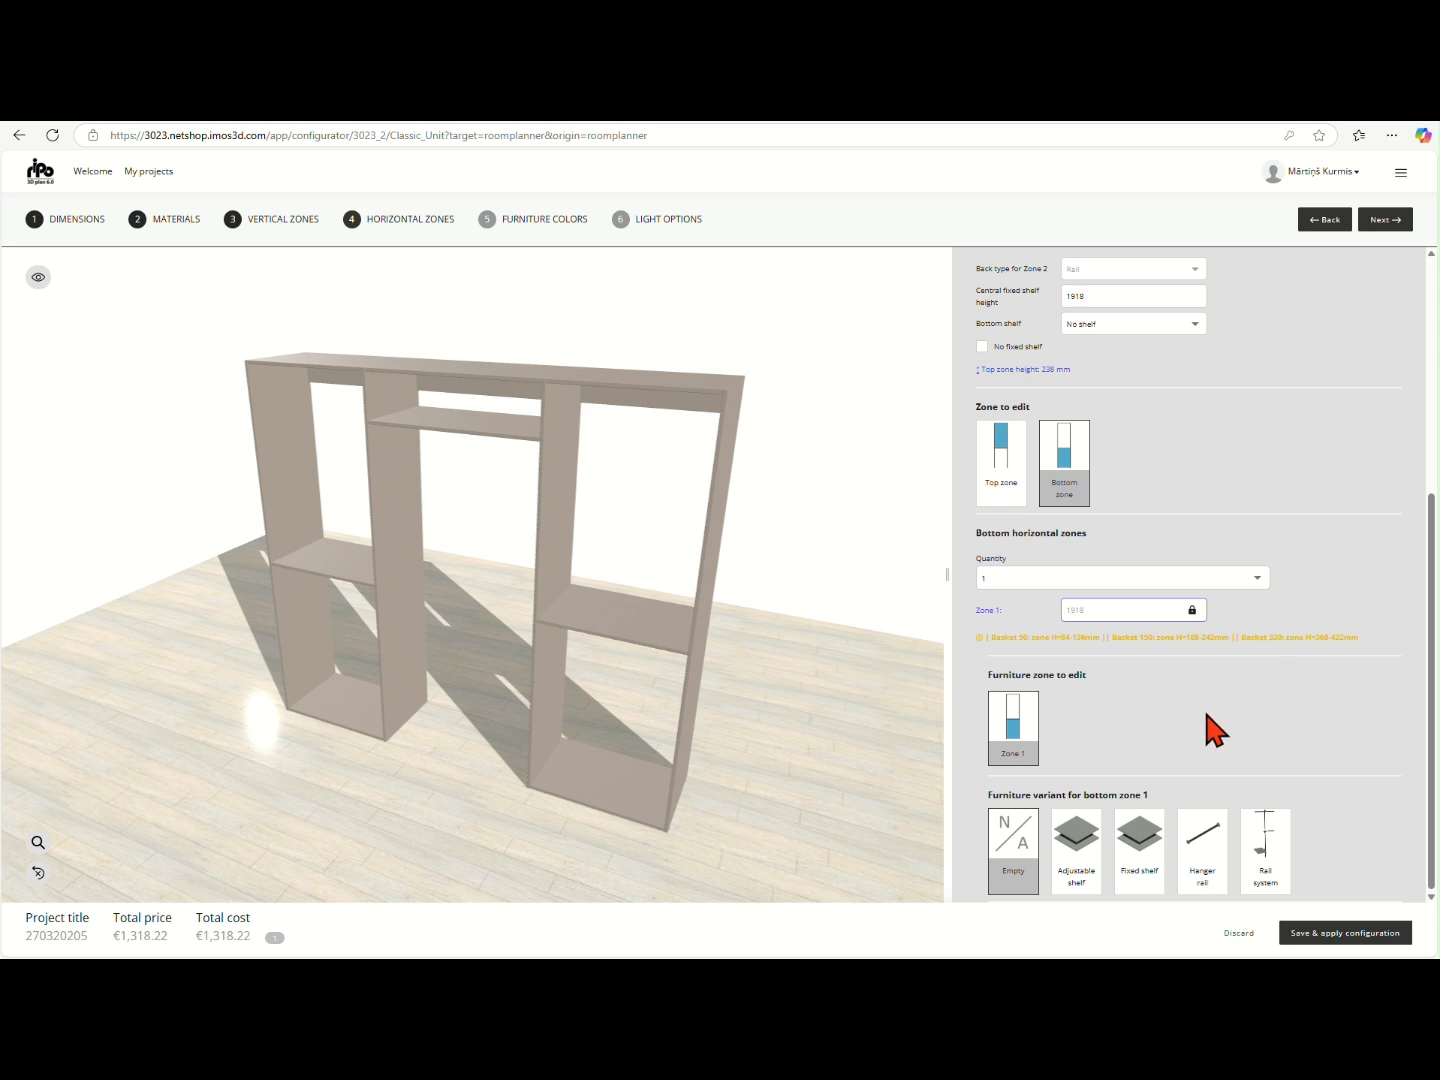
{"action": "left_click", "coordinate": [1268, 833]}
{"action": "scroll", "coordinate": [1212, 745], "scroll_direction": "down", "scroll_amount": 3}
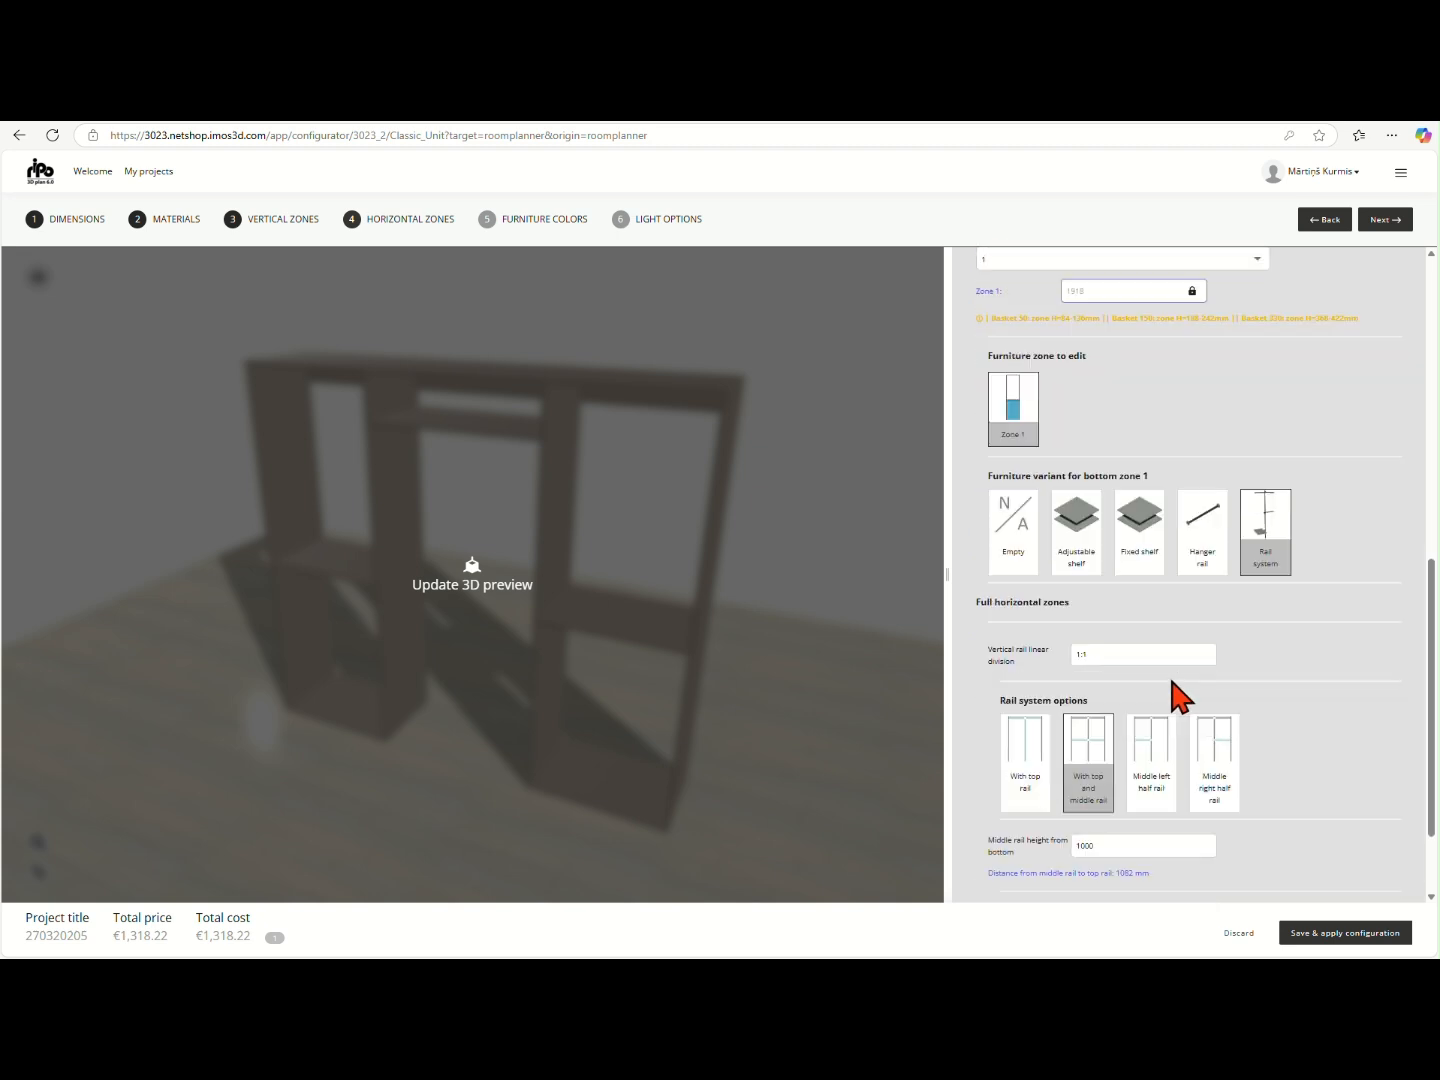
{"action": "scroll", "coordinate": [1173, 681], "scroll_direction": "down", "scroll_amount": 1}
{"action": "mouse_move", "coordinate": [1094, 632]}
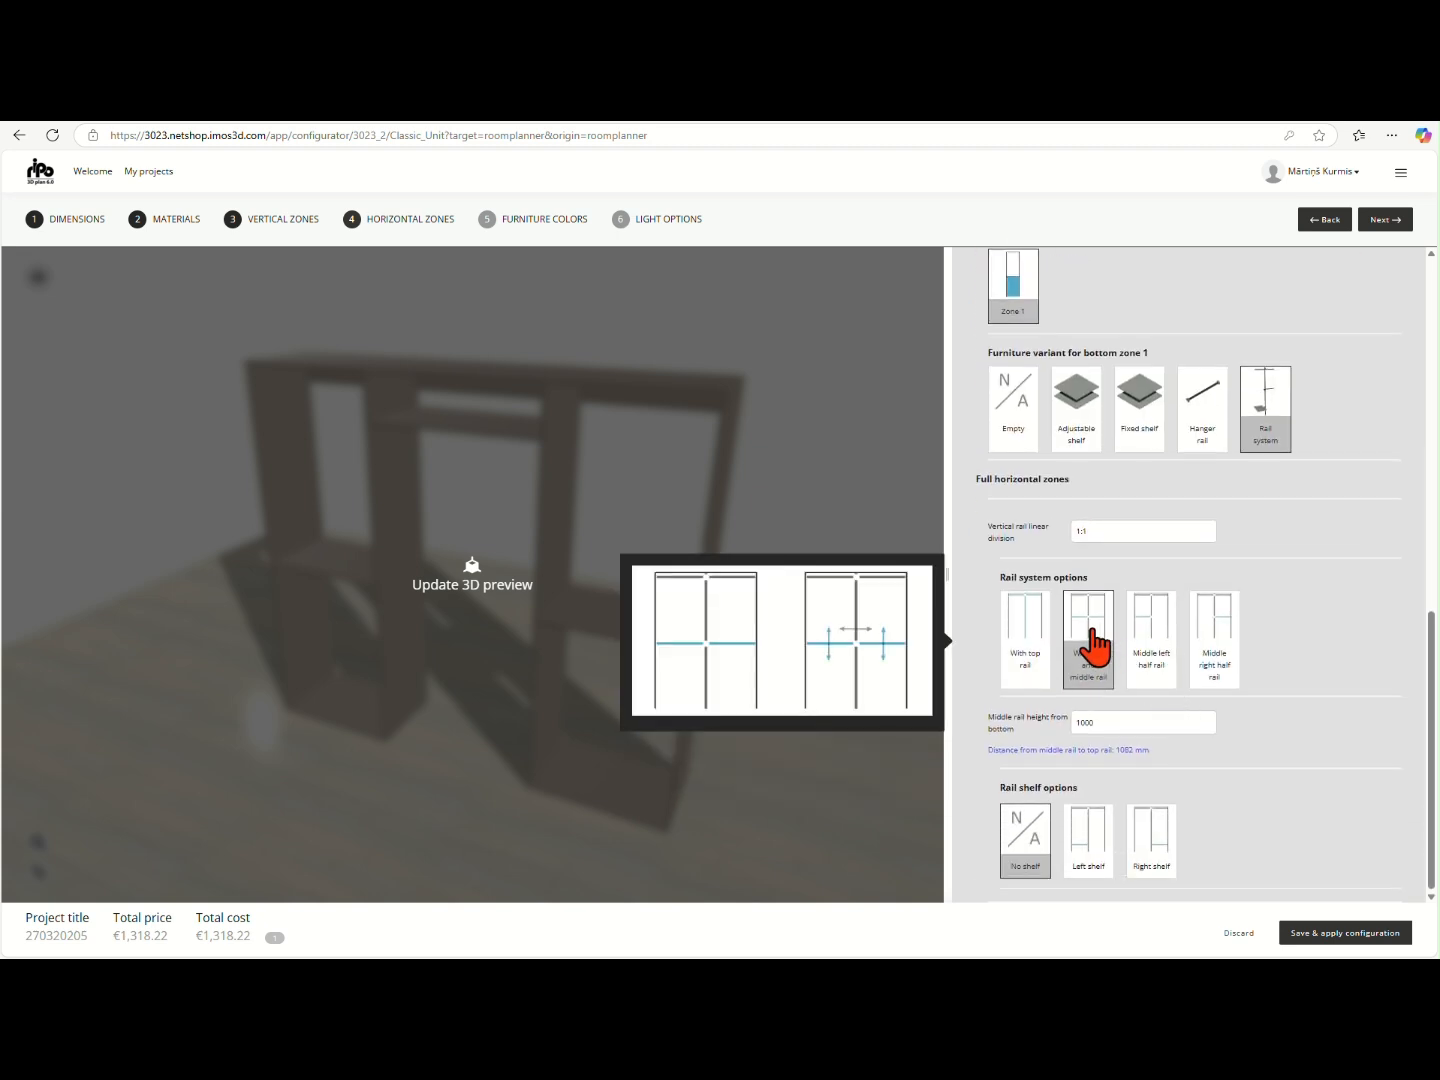
{"action": "left_click", "coordinate": [880, 799]}
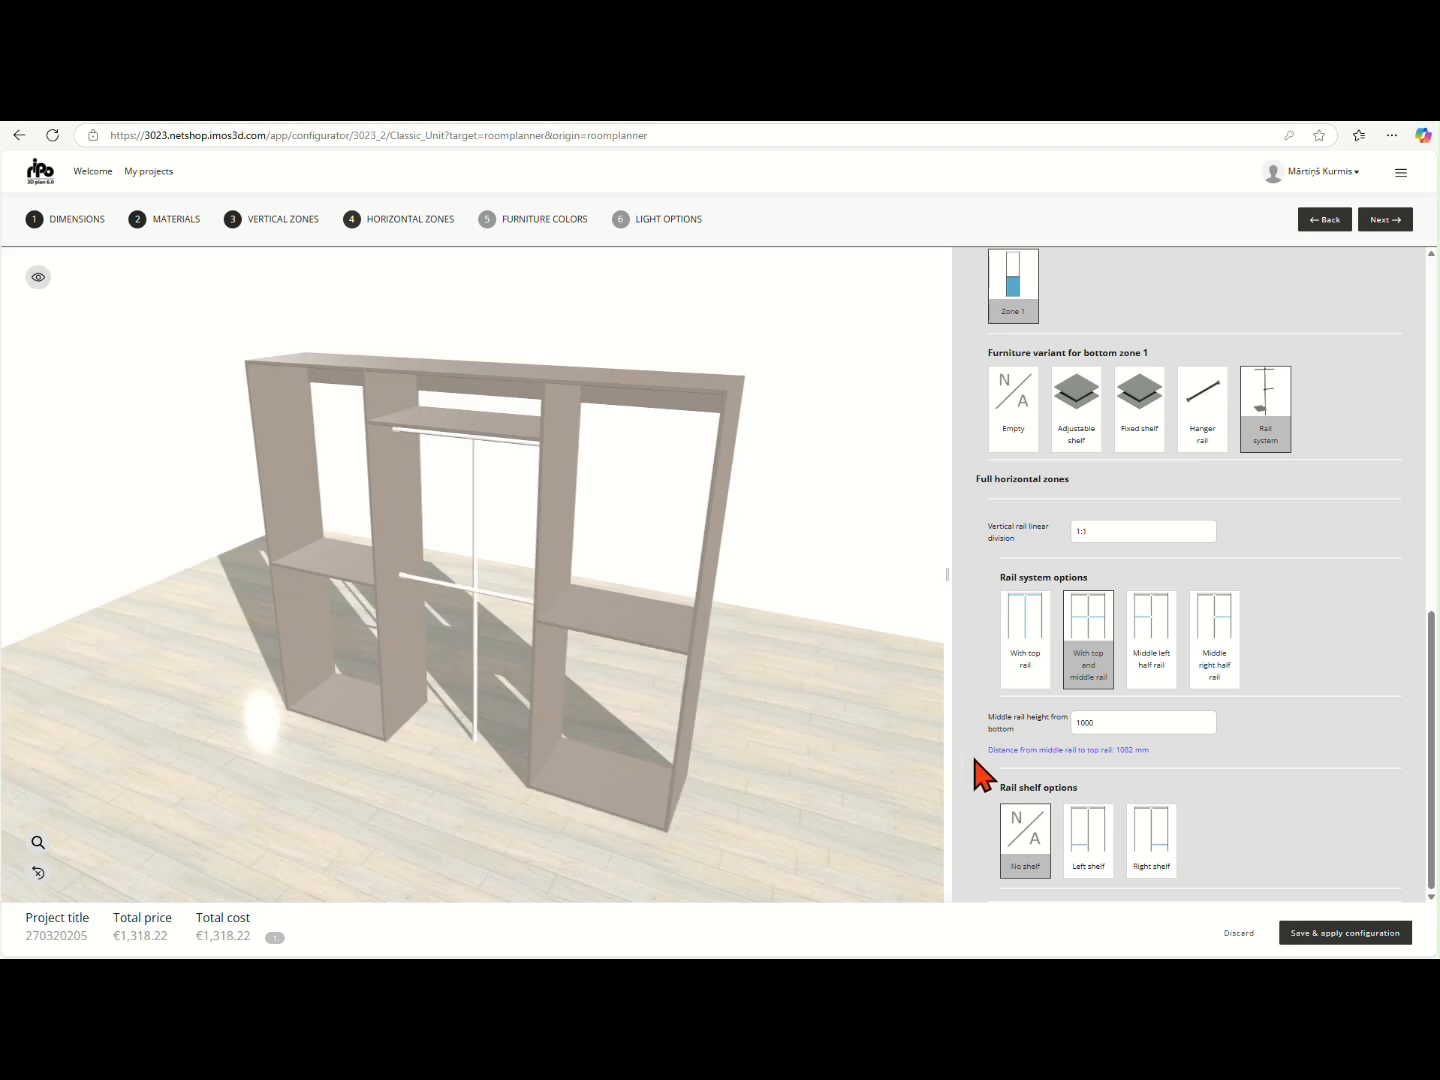
- Set the central fixed shelf height of vertical zone 1 to 1900 mm and update the 3D preview
{"action": "scroll", "coordinate": [976, 762], "scroll_direction": "up", "scroll_amount": 10}
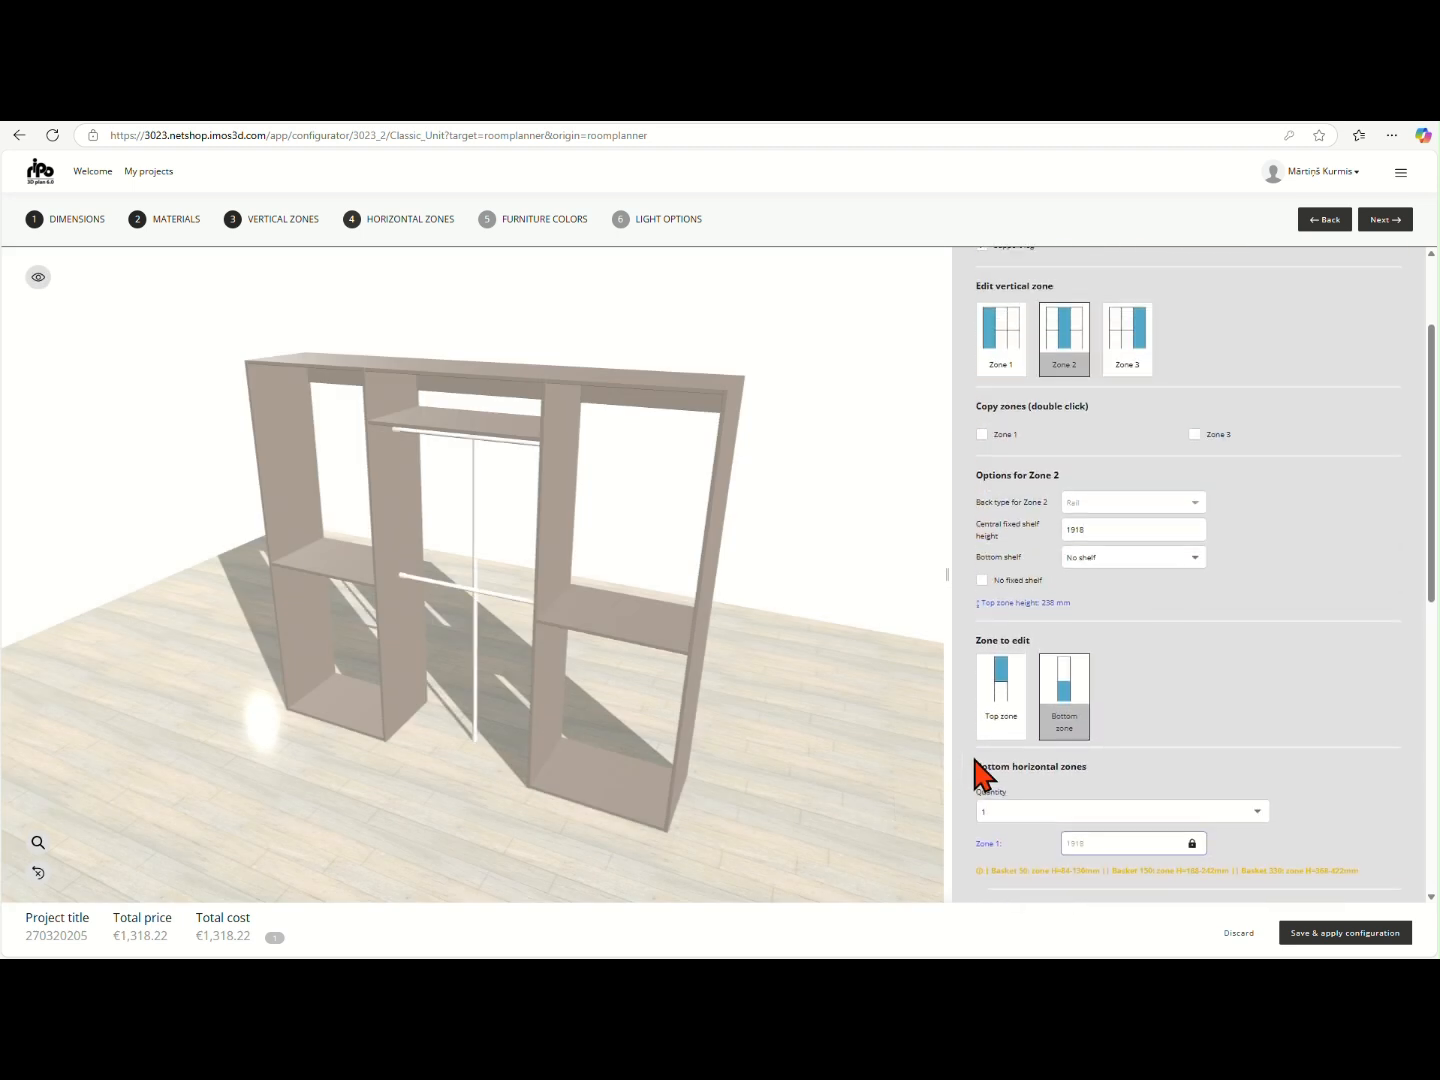
{"action": "mouse_move", "coordinate": [1013, 505]}
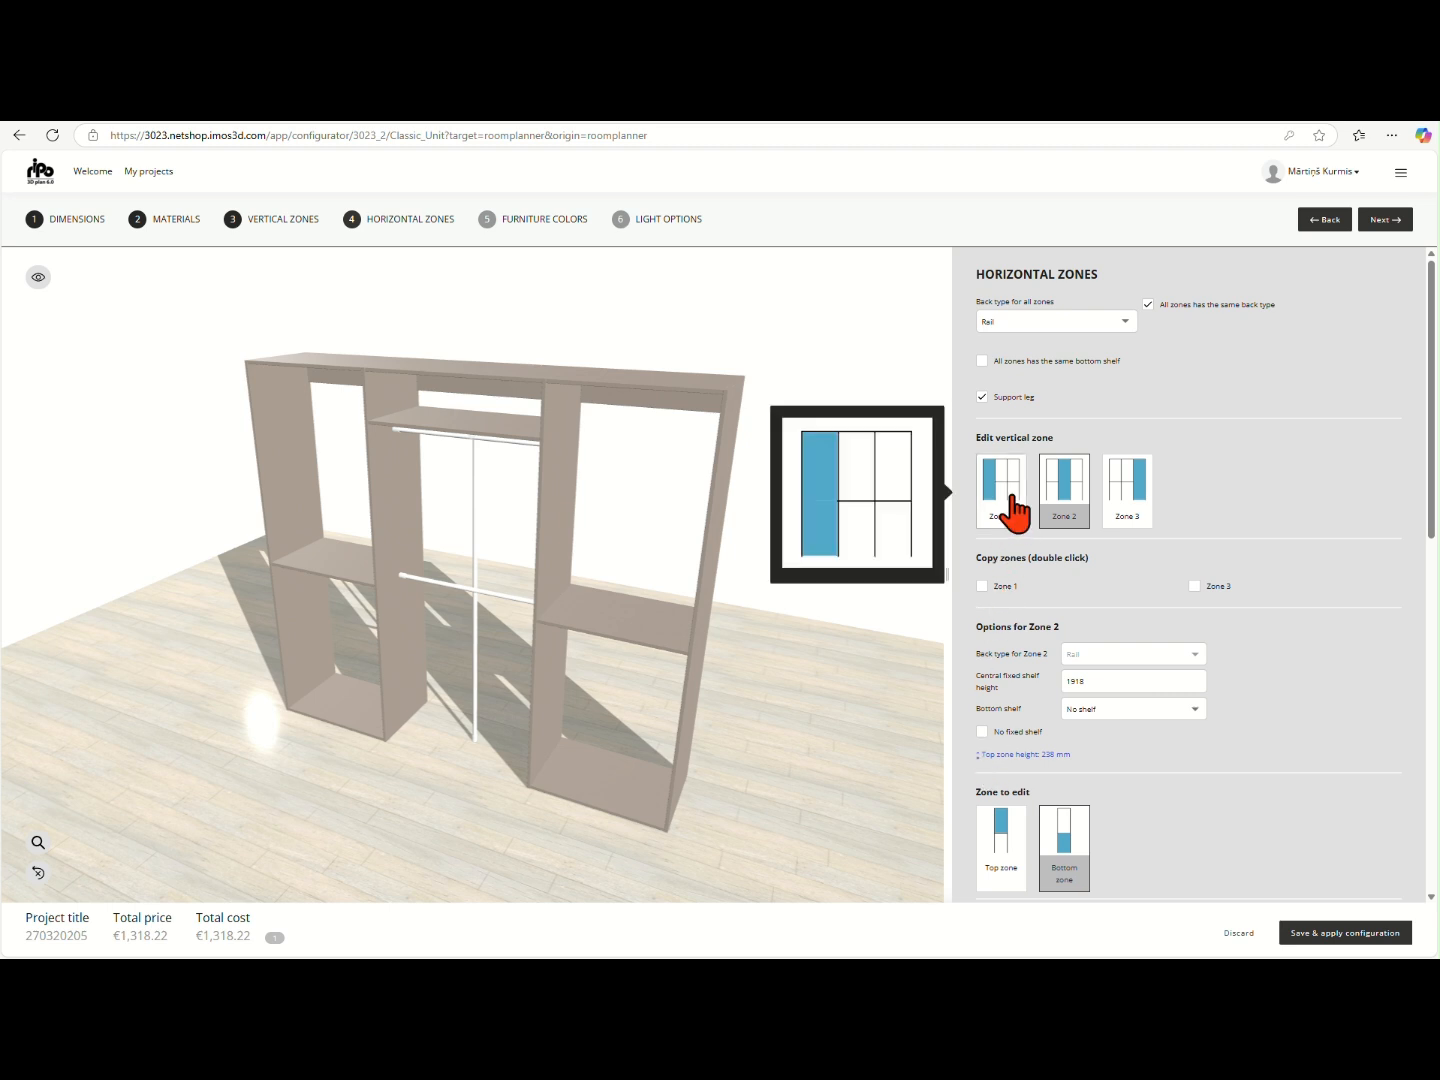
{"action": "left_click", "coordinate": [1013, 518]}
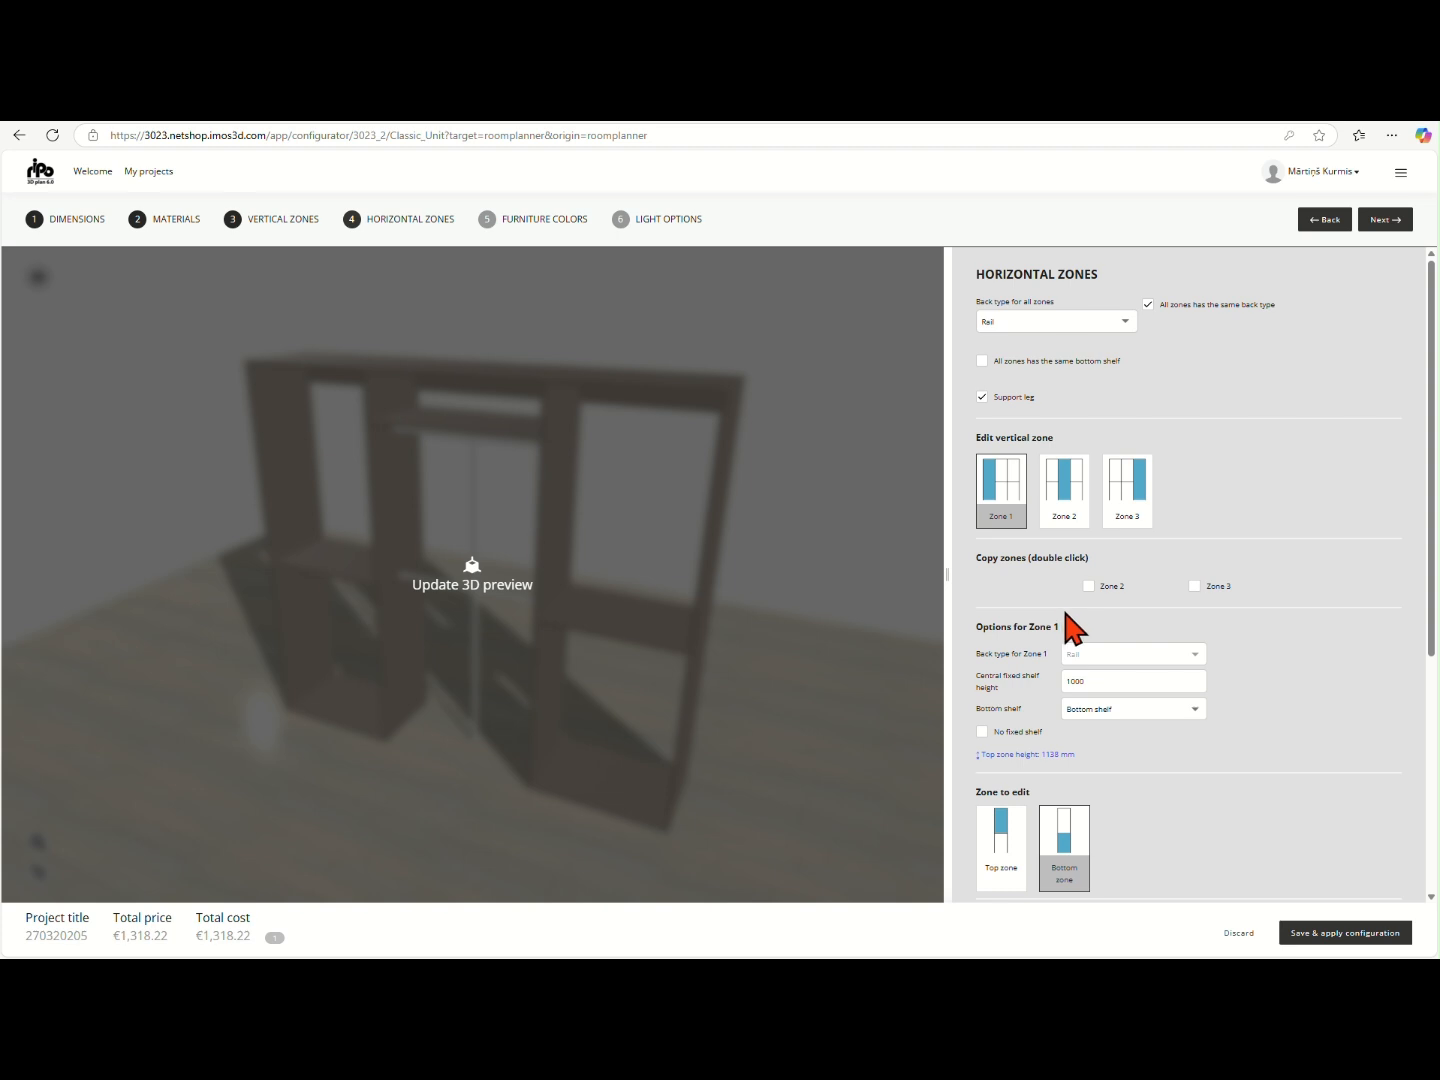
{"action": "left_click", "coordinate": [1099, 681]}
{"action": "double_click", "coordinate": [1100, 681]}
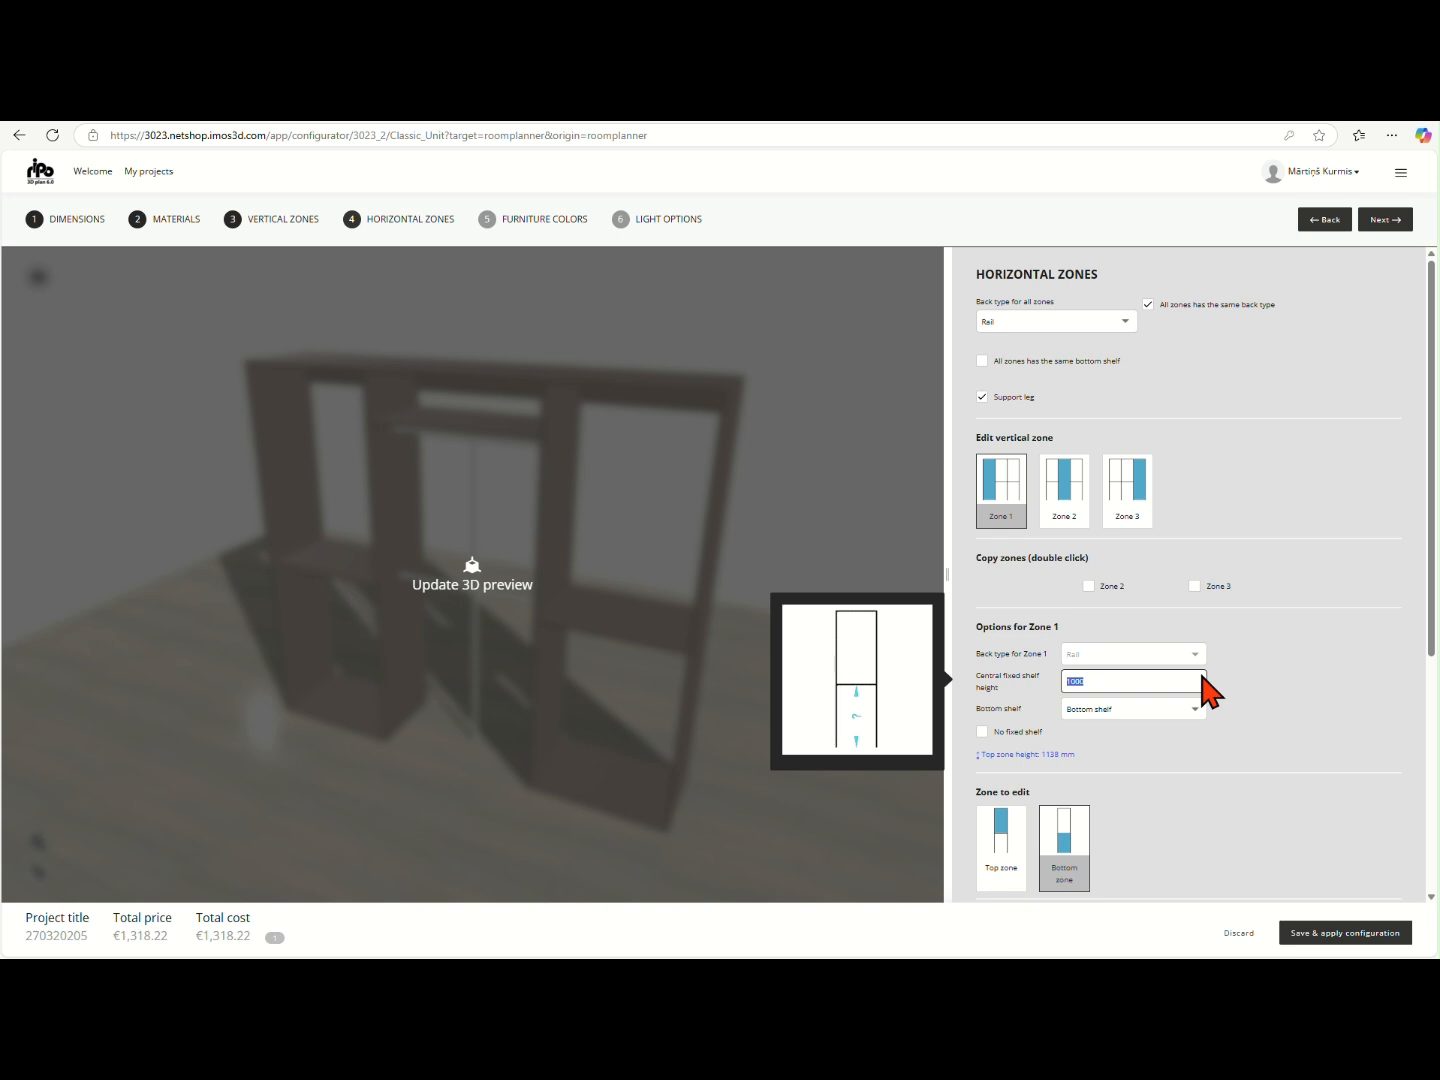
{"action": "type", "text": "1900"}
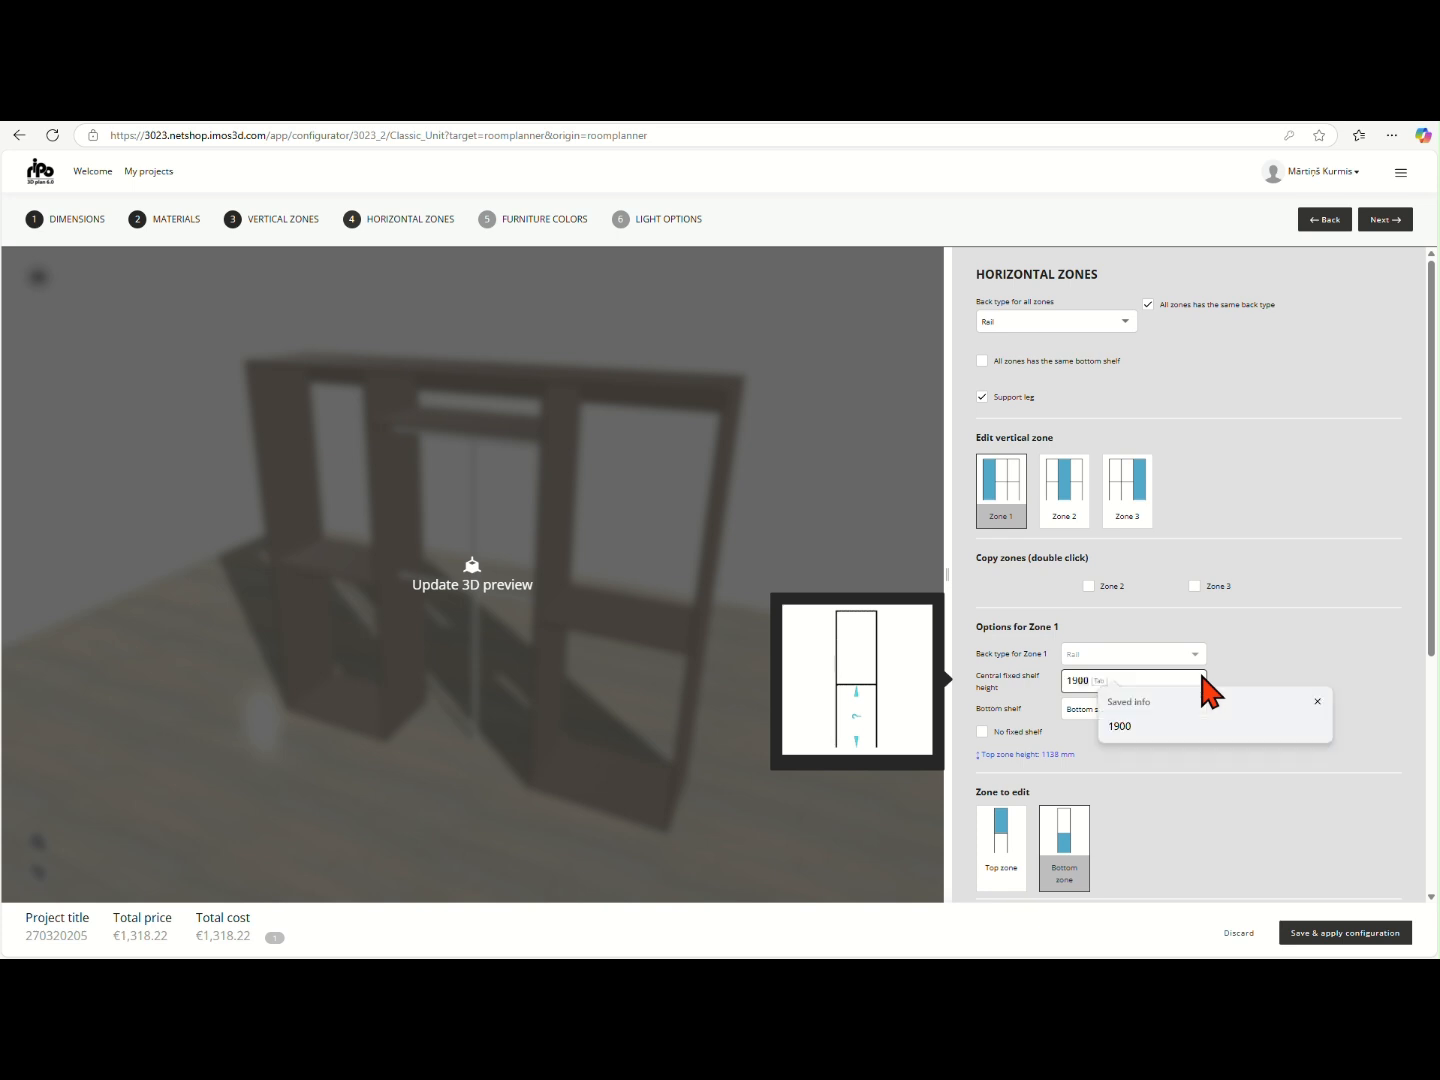
{"action": "key", "text": "Escape"}
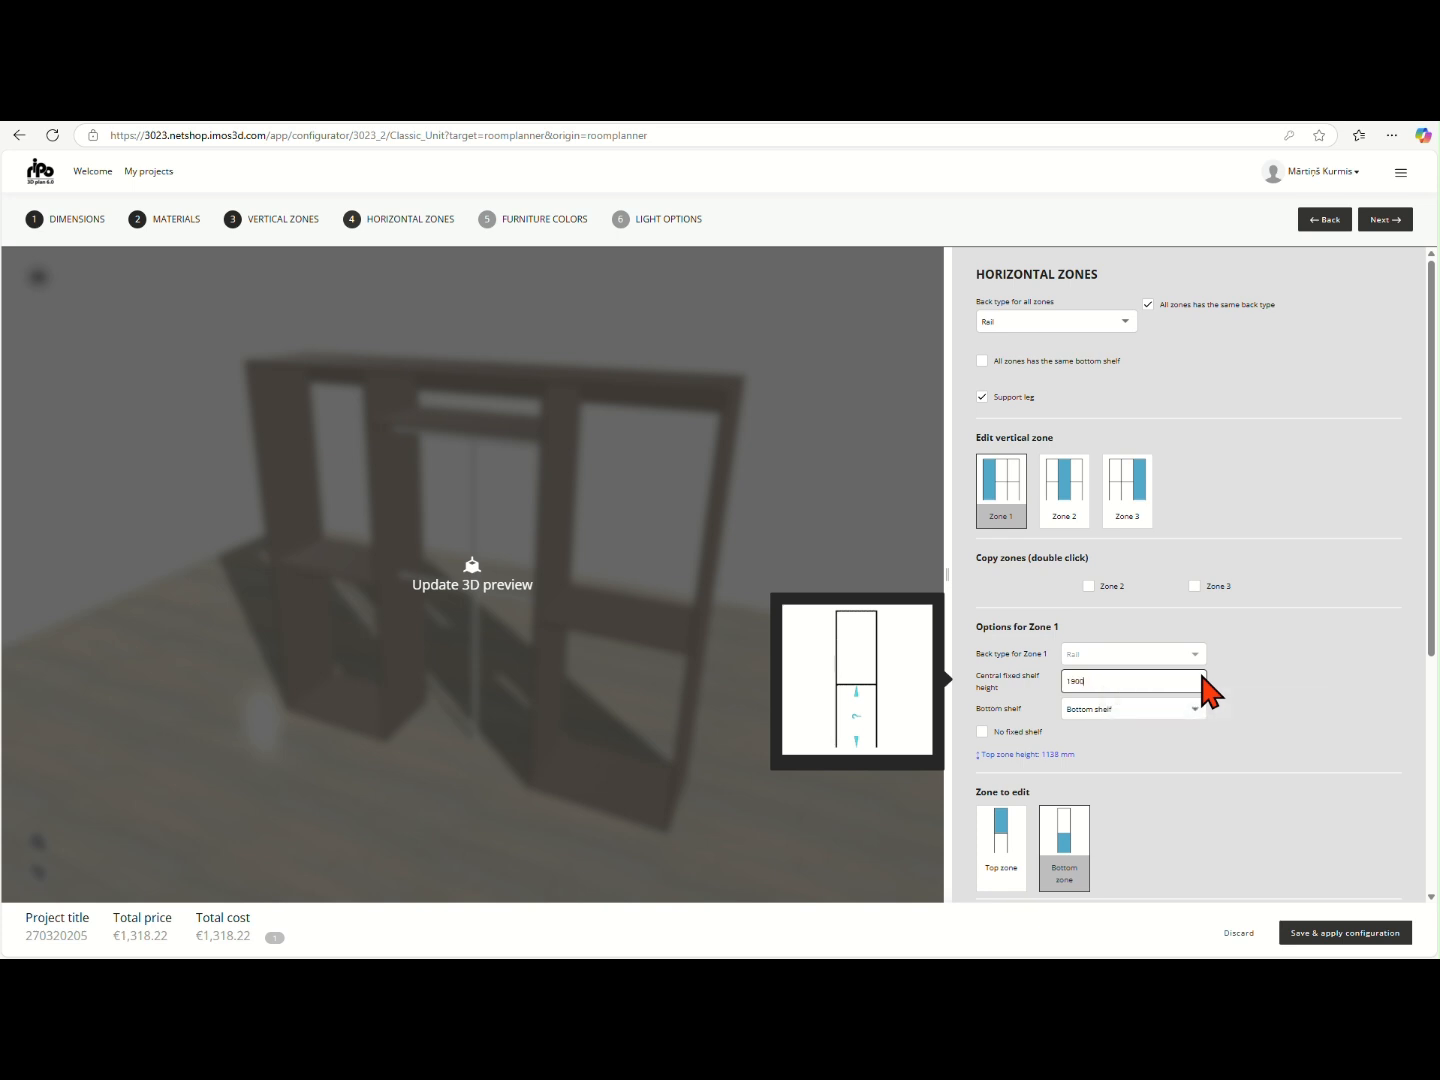
{"action": "left_click", "coordinate": [1252, 677]}
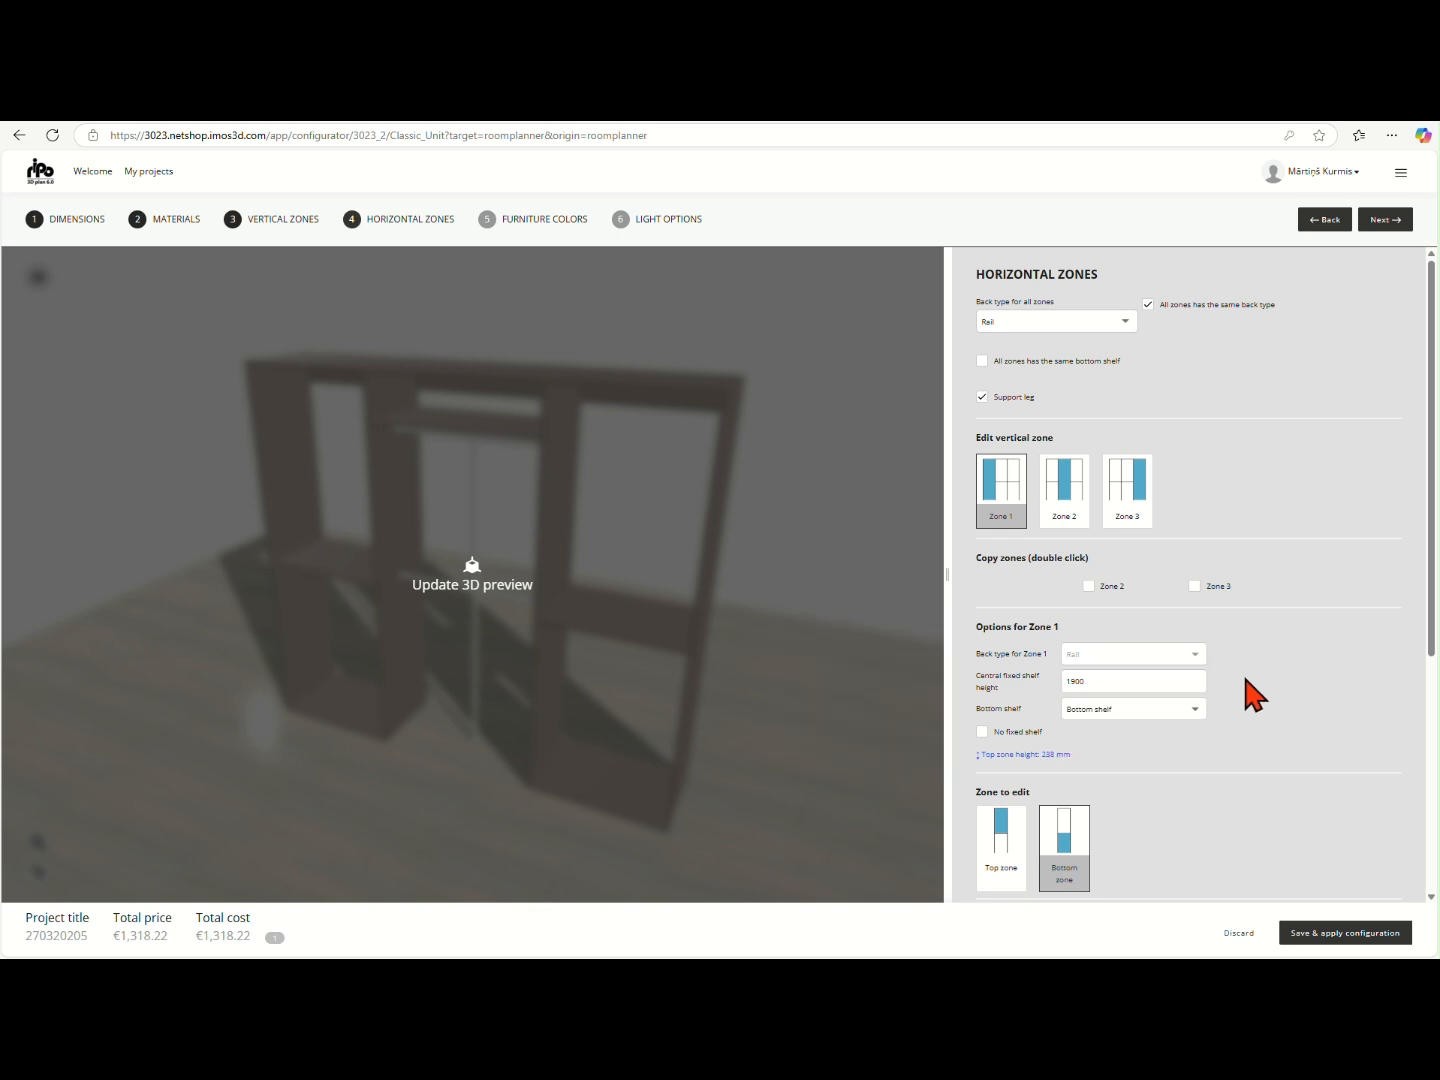
{"action": "scroll", "coordinate": [1256, 664], "scroll_direction": "down", "scroll_amount": 1}
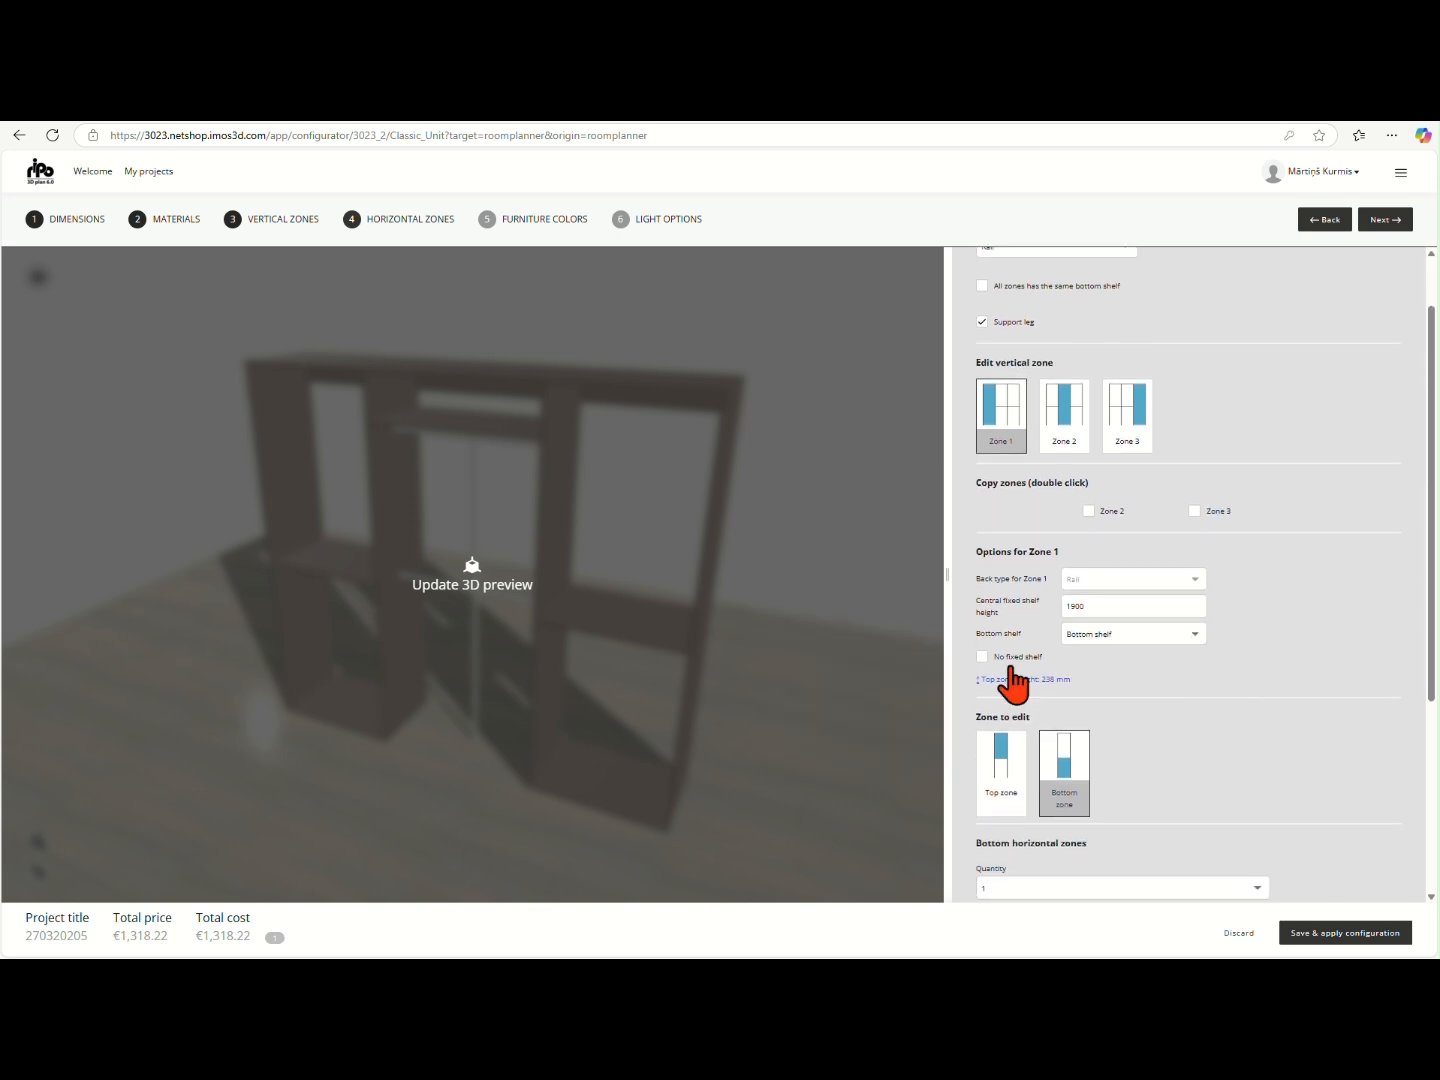
{"action": "left_click", "coordinate": [860, 656]}
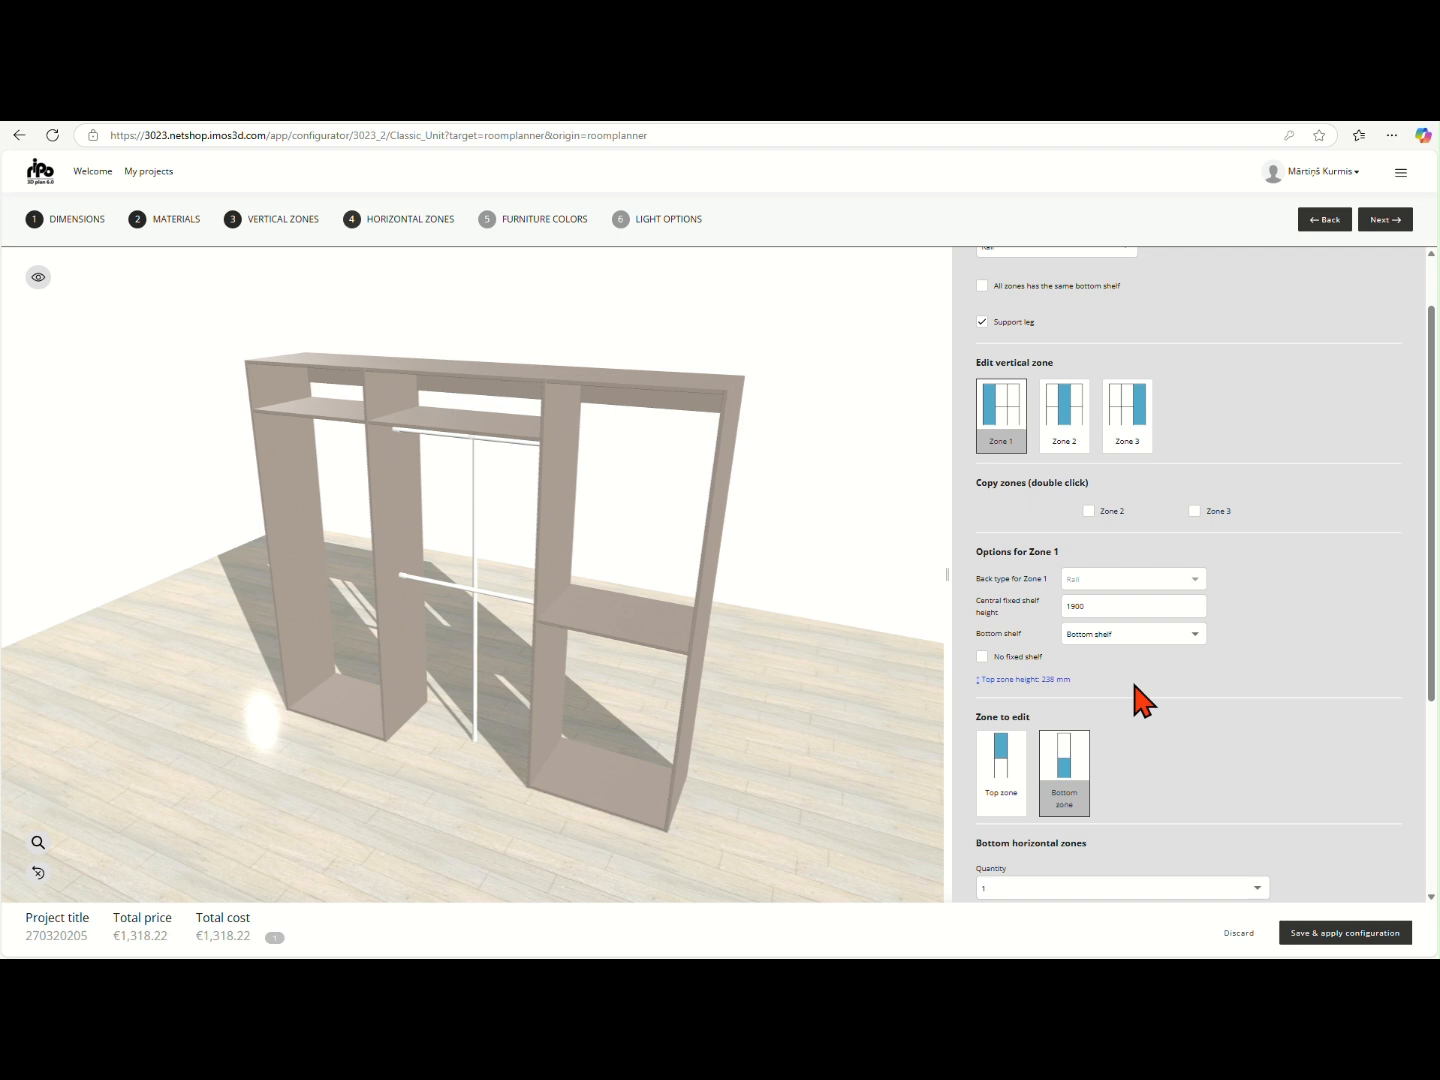
- Open the quantity choices for the bottom horizontal zones of vertical zone 1
{"action": "scroll", "coordinate": [1139, 699], "scroll_direction": "down", "scroll_amount": 3}
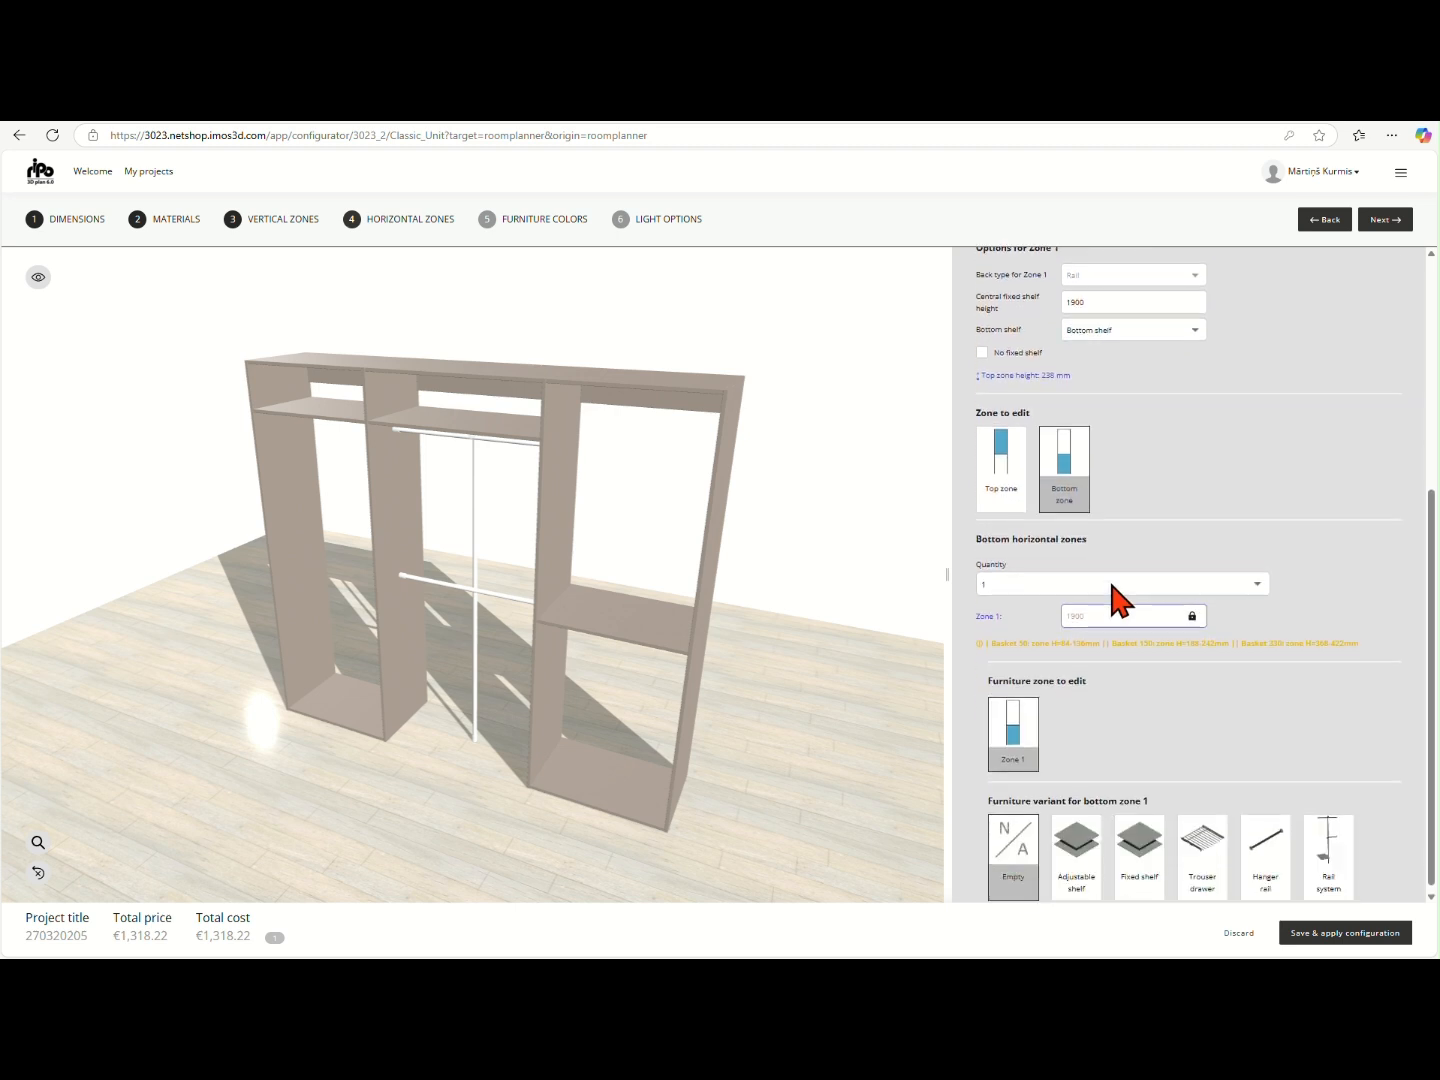
{"action": "left_click", "coordinate": [1255, 577]}
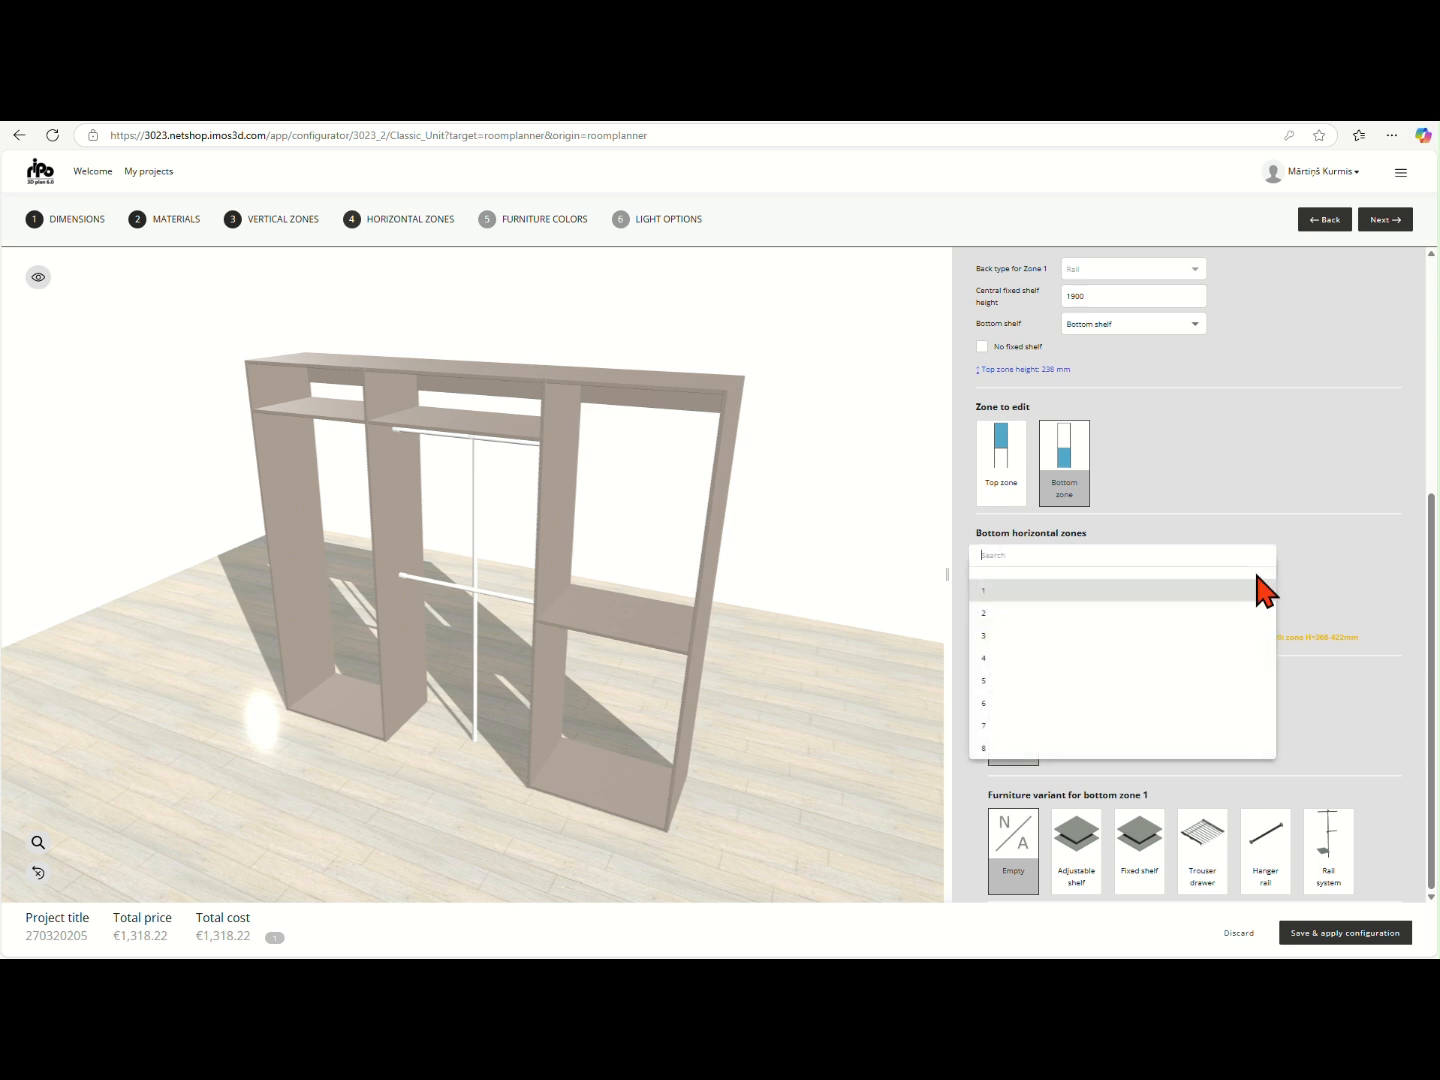
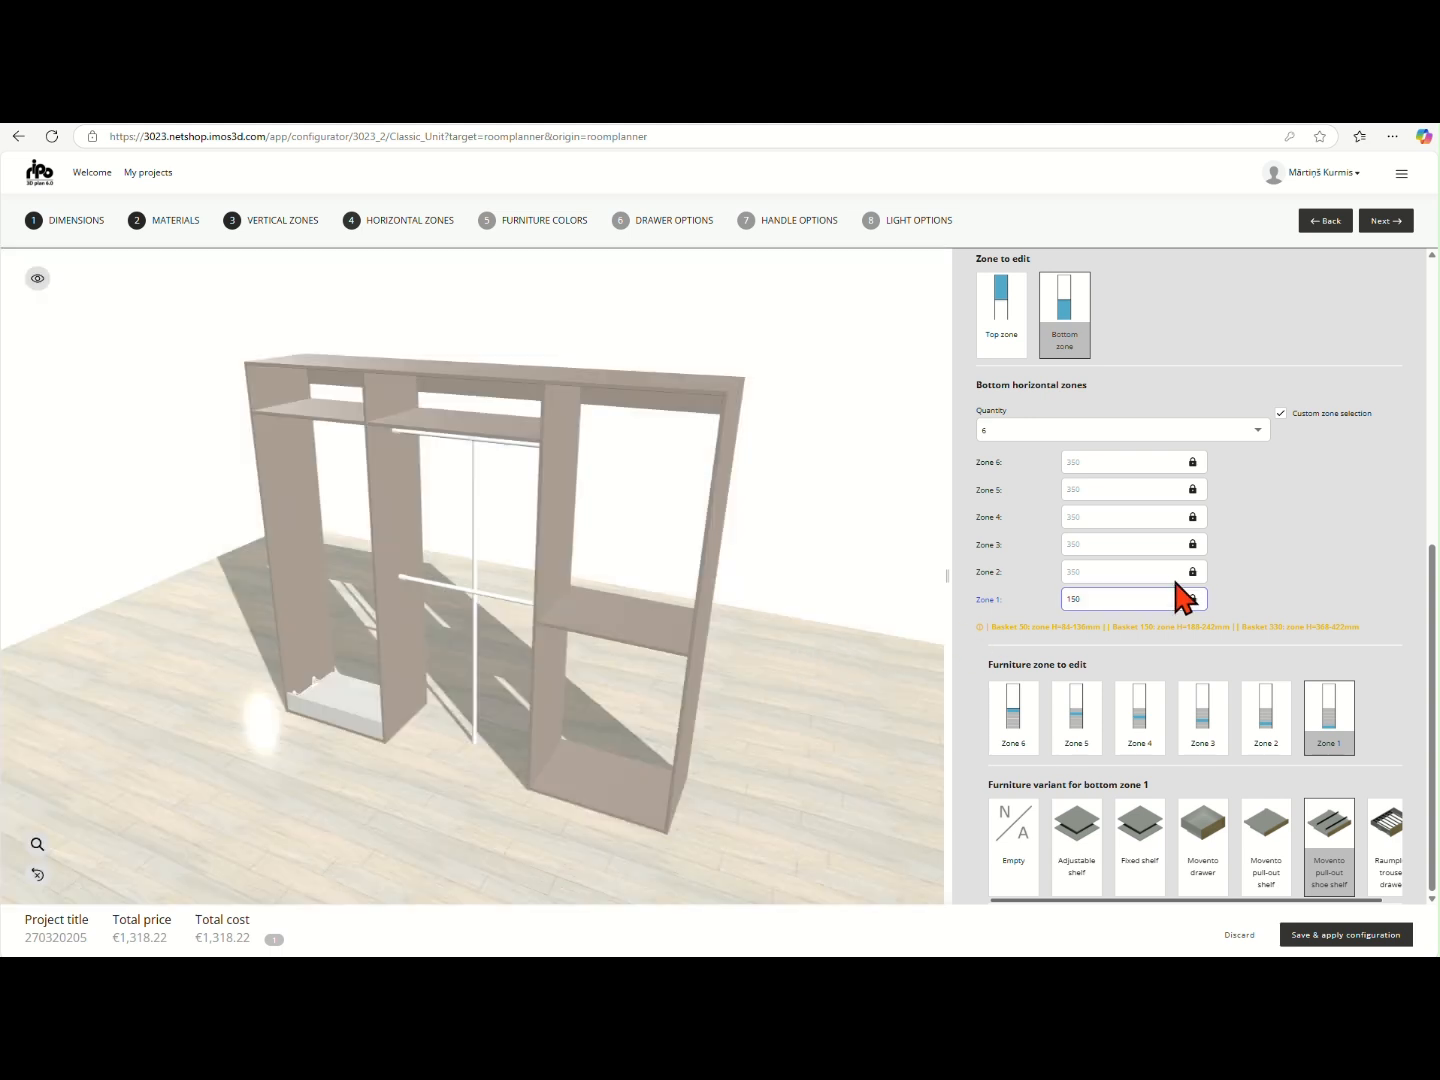
- Lock bottom zone 2 of vertical zone 1 at 300 mm, make it the furniture zone to edit, and update the 3D preview
{"action": "left_click", "coordinate": [1194, 572]}
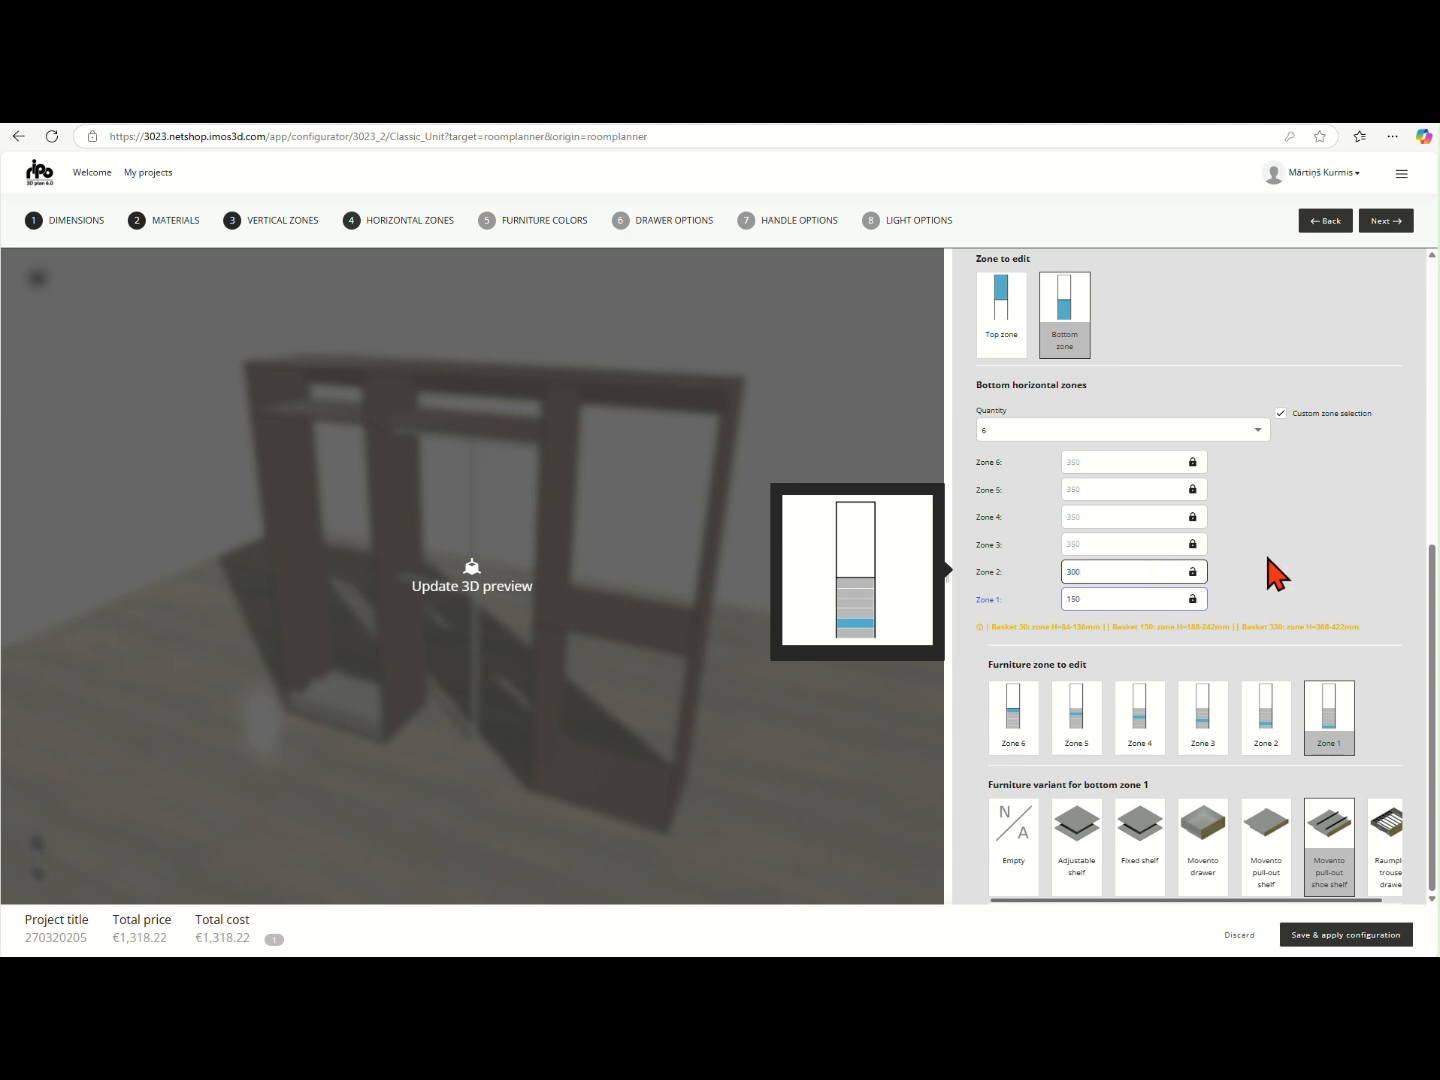
{"action": "left_click", "coordinate": [1257, 716]}
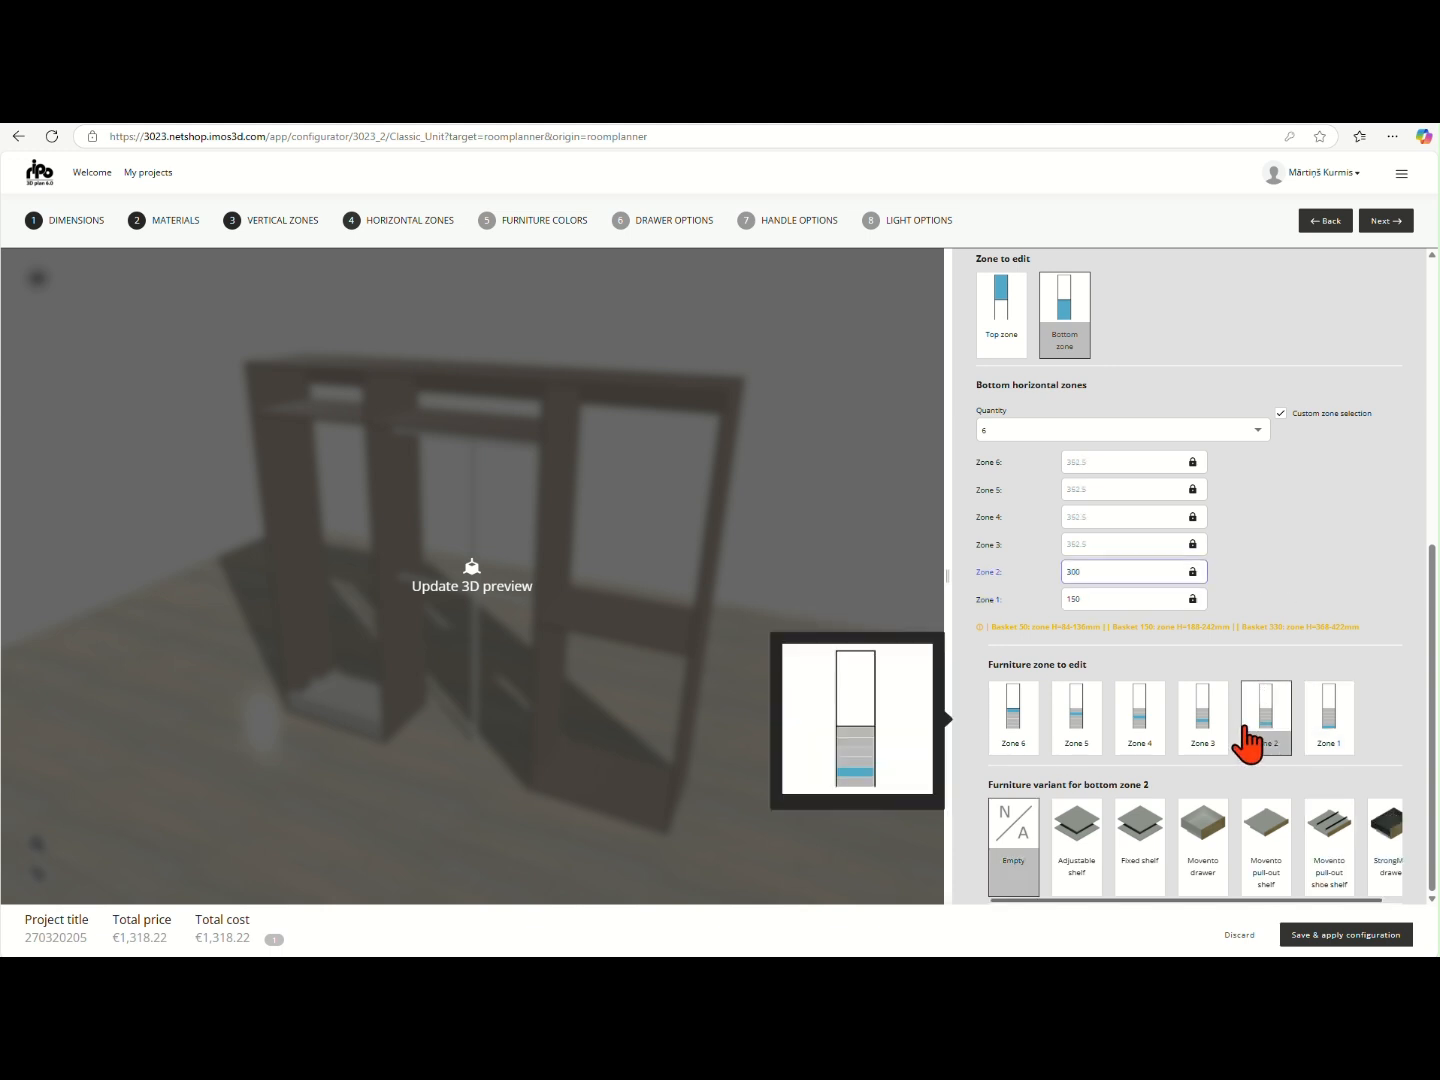
{"action": "left_click", "coordinate": [802, 671]}
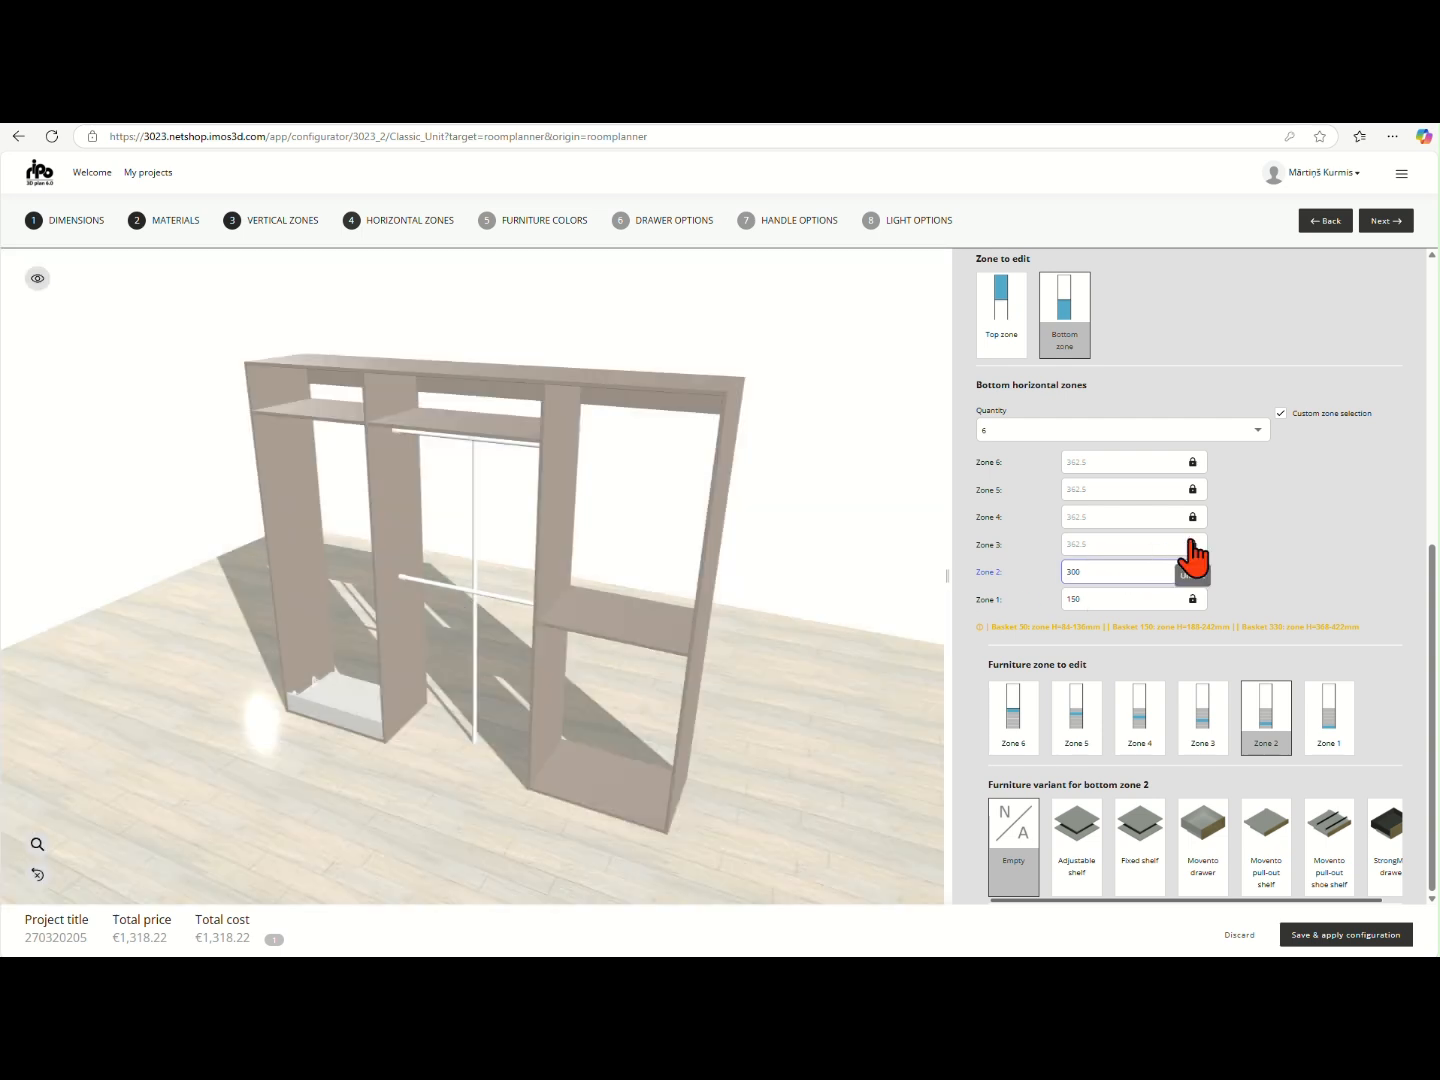
- Set bottom zone 3 of vertical zone 1 to 200 mm and fit it with a Movento drawer
{"action": "left_click", "coordinate": [1190, 544]}
{"action": "double_click", "coordinate": [1156, 538]}
{"action": "type", "text": "200"}
{"action": "key", "text": "Return"}
{"action": "left_click", "coordinate": [1215, 717]}
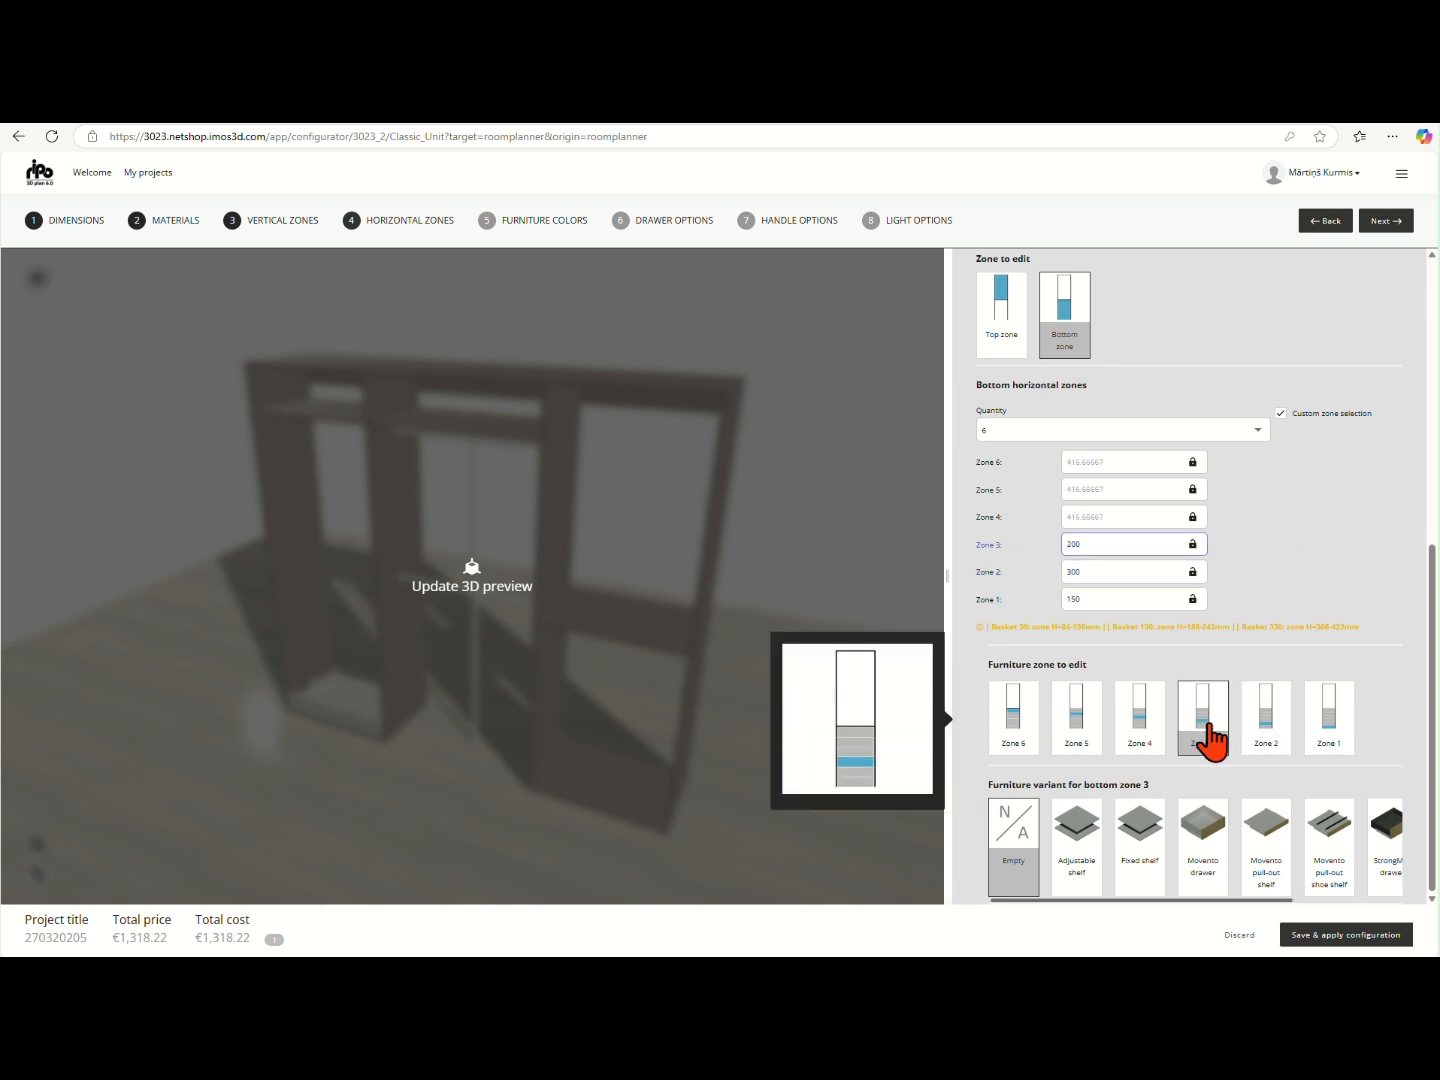
{"action": "left_click", "coordinate": [1201, 840]}
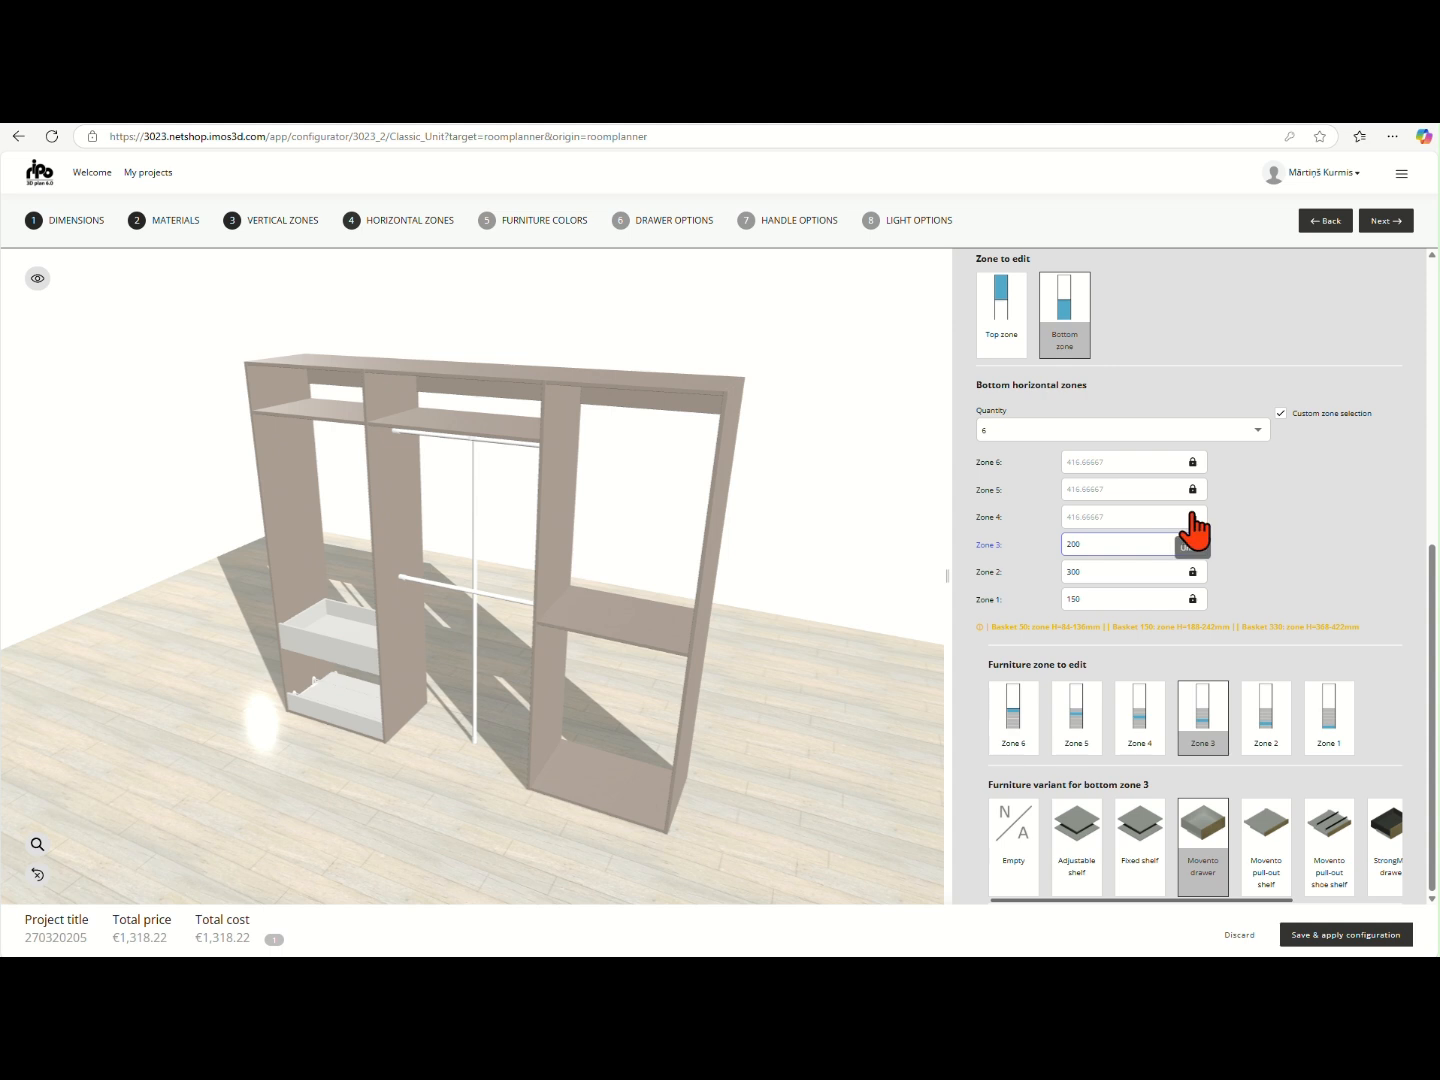
- Set bottom zone 4 of vertical zone 1 to 200 mm and fit it with a Movento drawer
{"action": "left_click", "coordinate": [1191, 516]}
{"action": "double_click", "coordinate": [1160, 514]}
{"action": "type", "text": "200"}
{"action": "left_click", "coordinate": [1296, 527]}
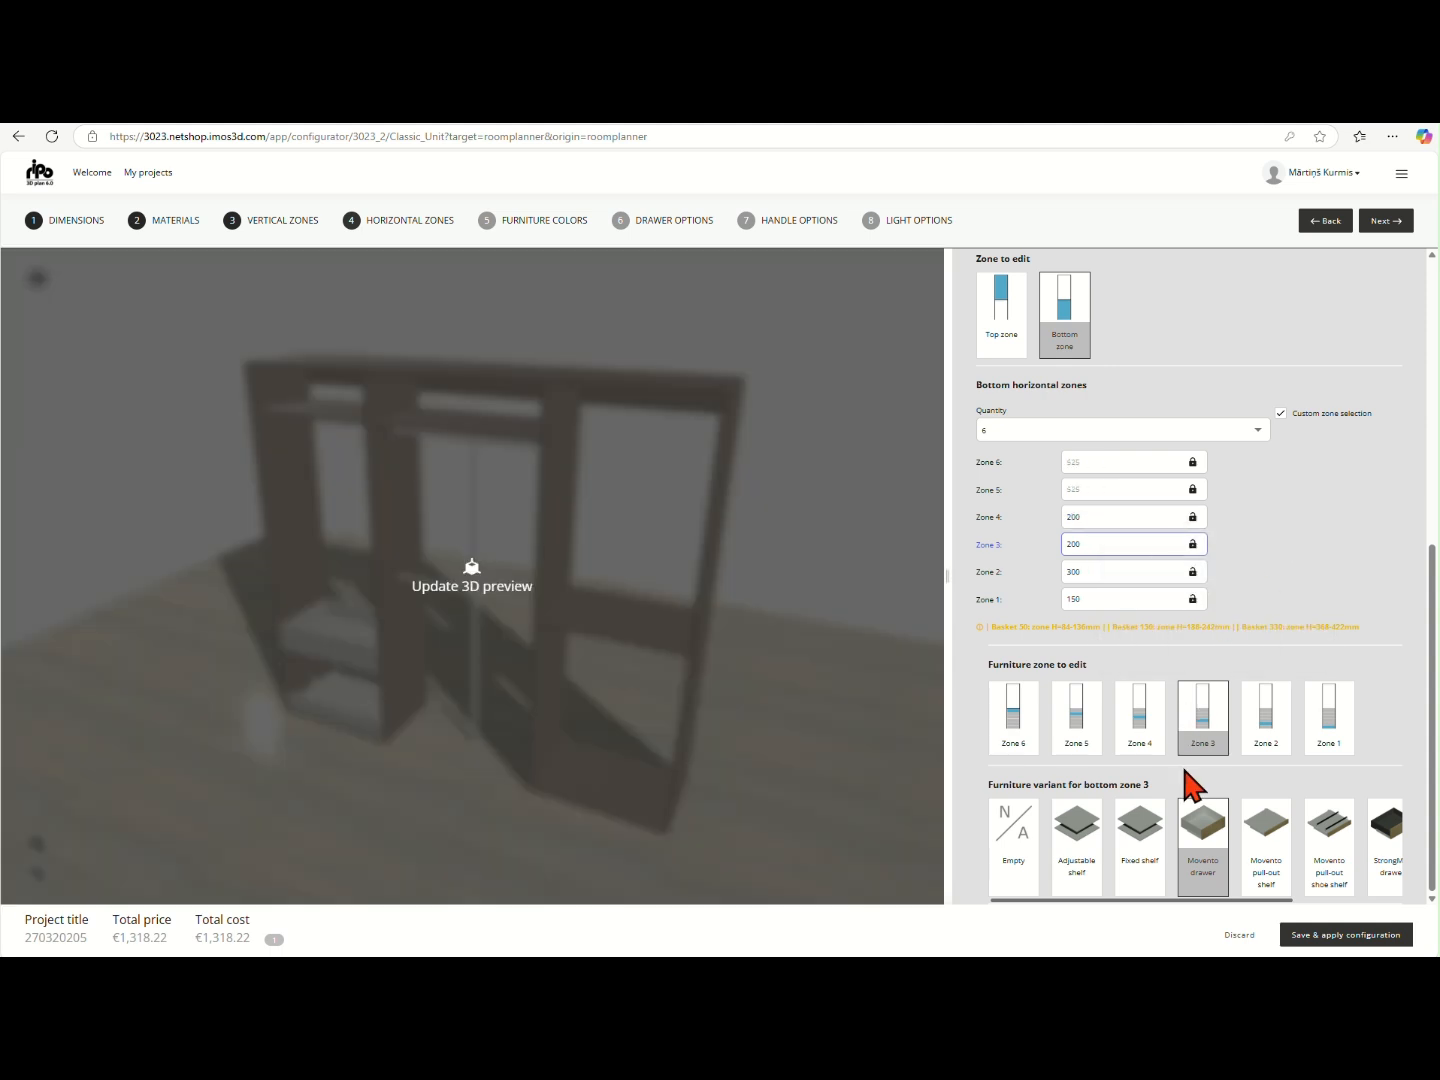
{"action": "left_click", "coordinate": [1143, 728]}
{"action": "left_click", "coordinate": [1178, 842]}
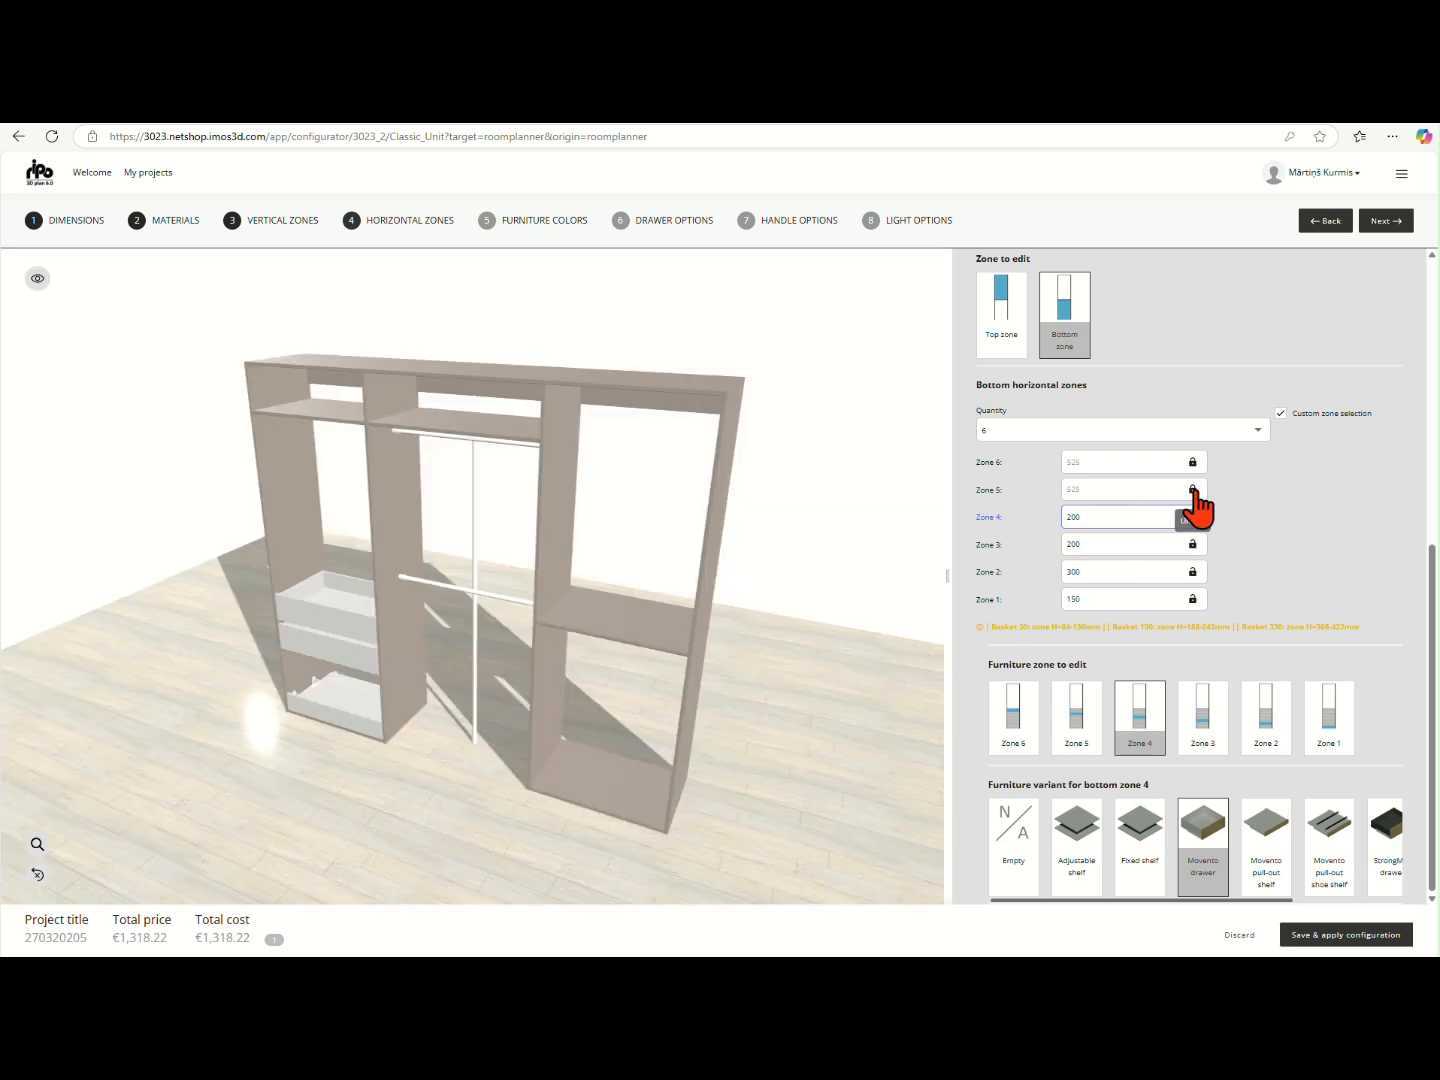
- Set bottom zone 5 of vertical zone 1 to 18 mm with a Fixed shelf, and choose Adjustable shelf for bottom zone 6
{"action": "left_click", "coordinate": [1192, 490]}
{"action": "double_click", "coordinate": [1144, 490]}
{"action": "type", "text": "18"}
{"action": "left_click", "coordinate": [1301, 510]}
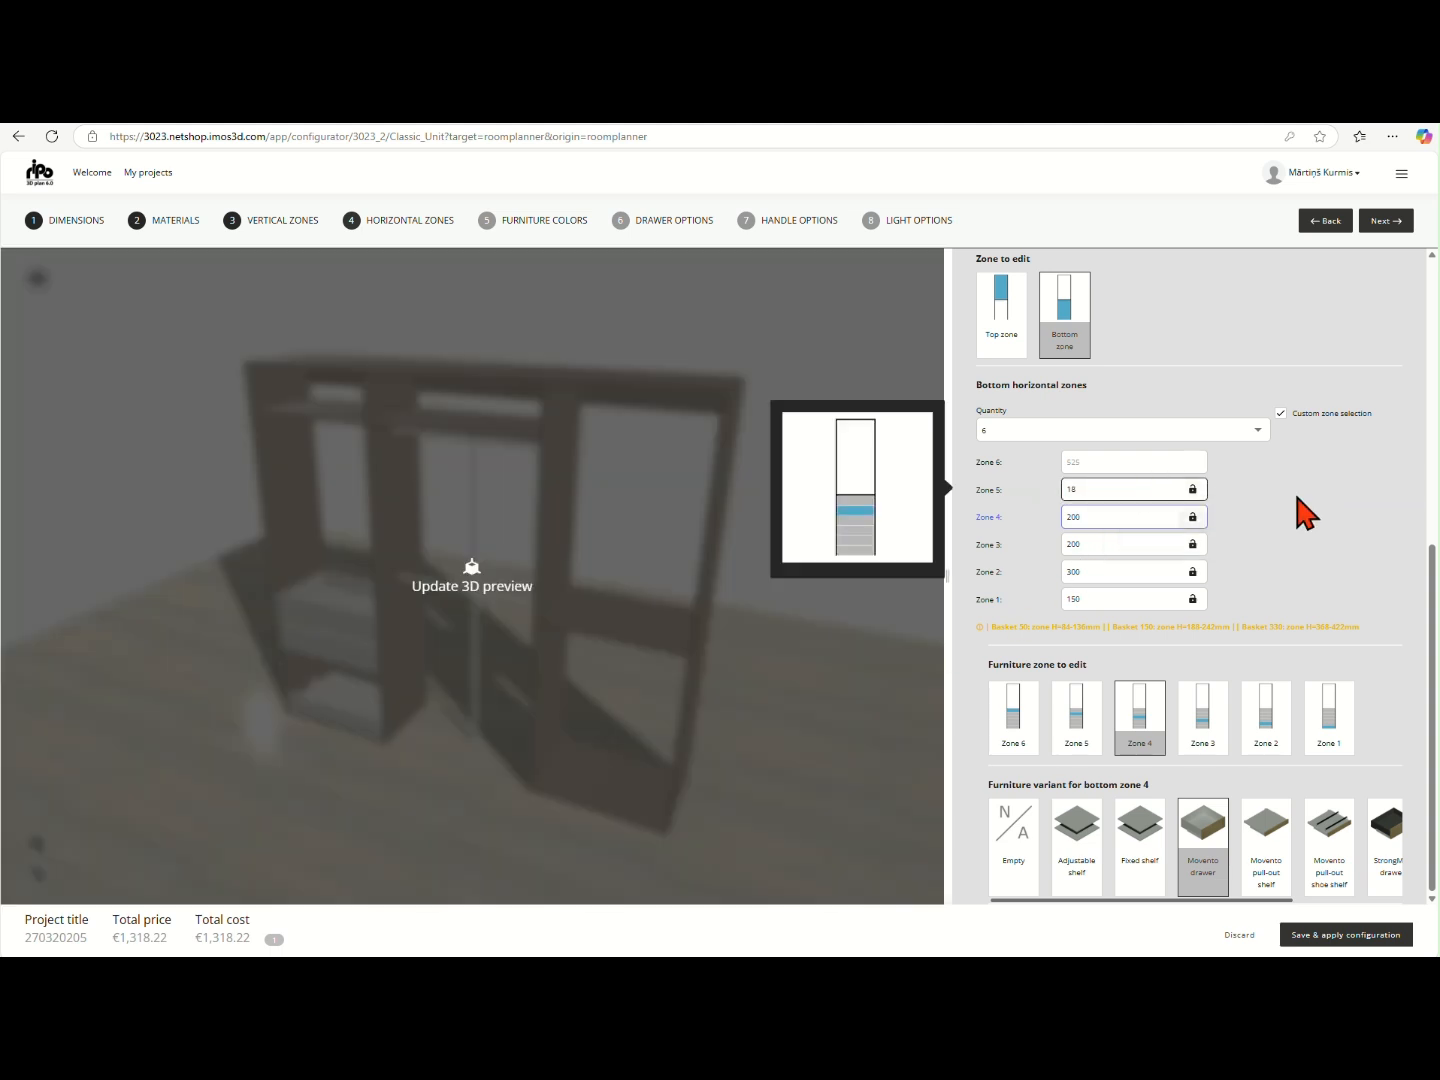
{"action": "left_click", "coordinate": [1085, 718]}
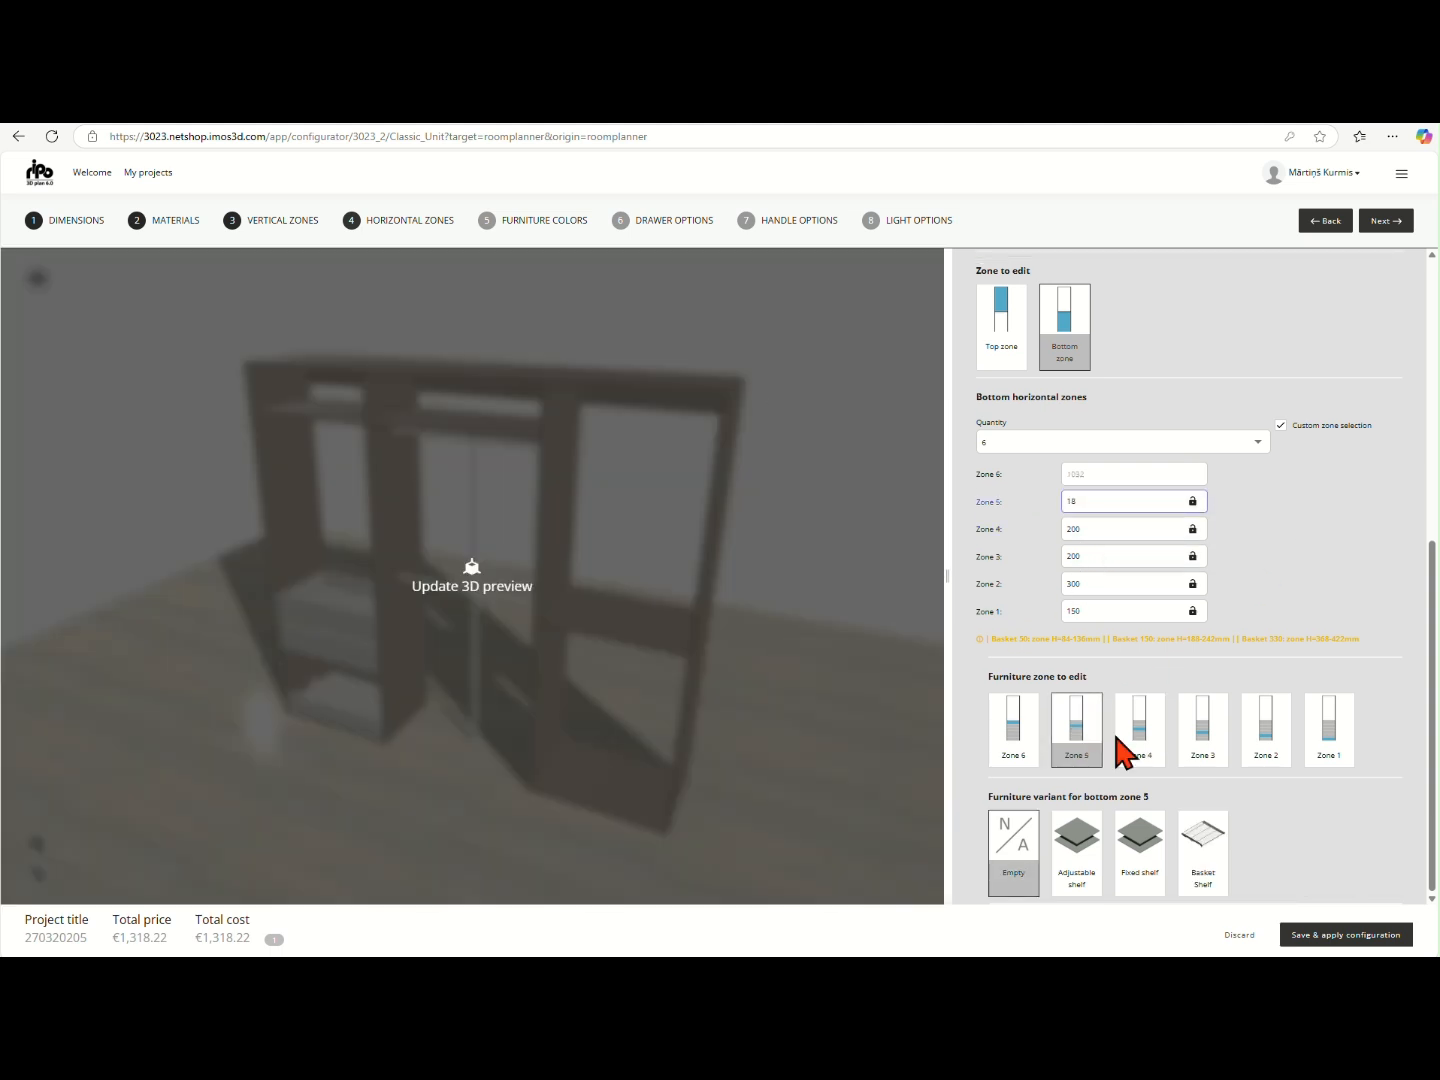
{"action": "left_click", "coordinate": [1130, 843]}
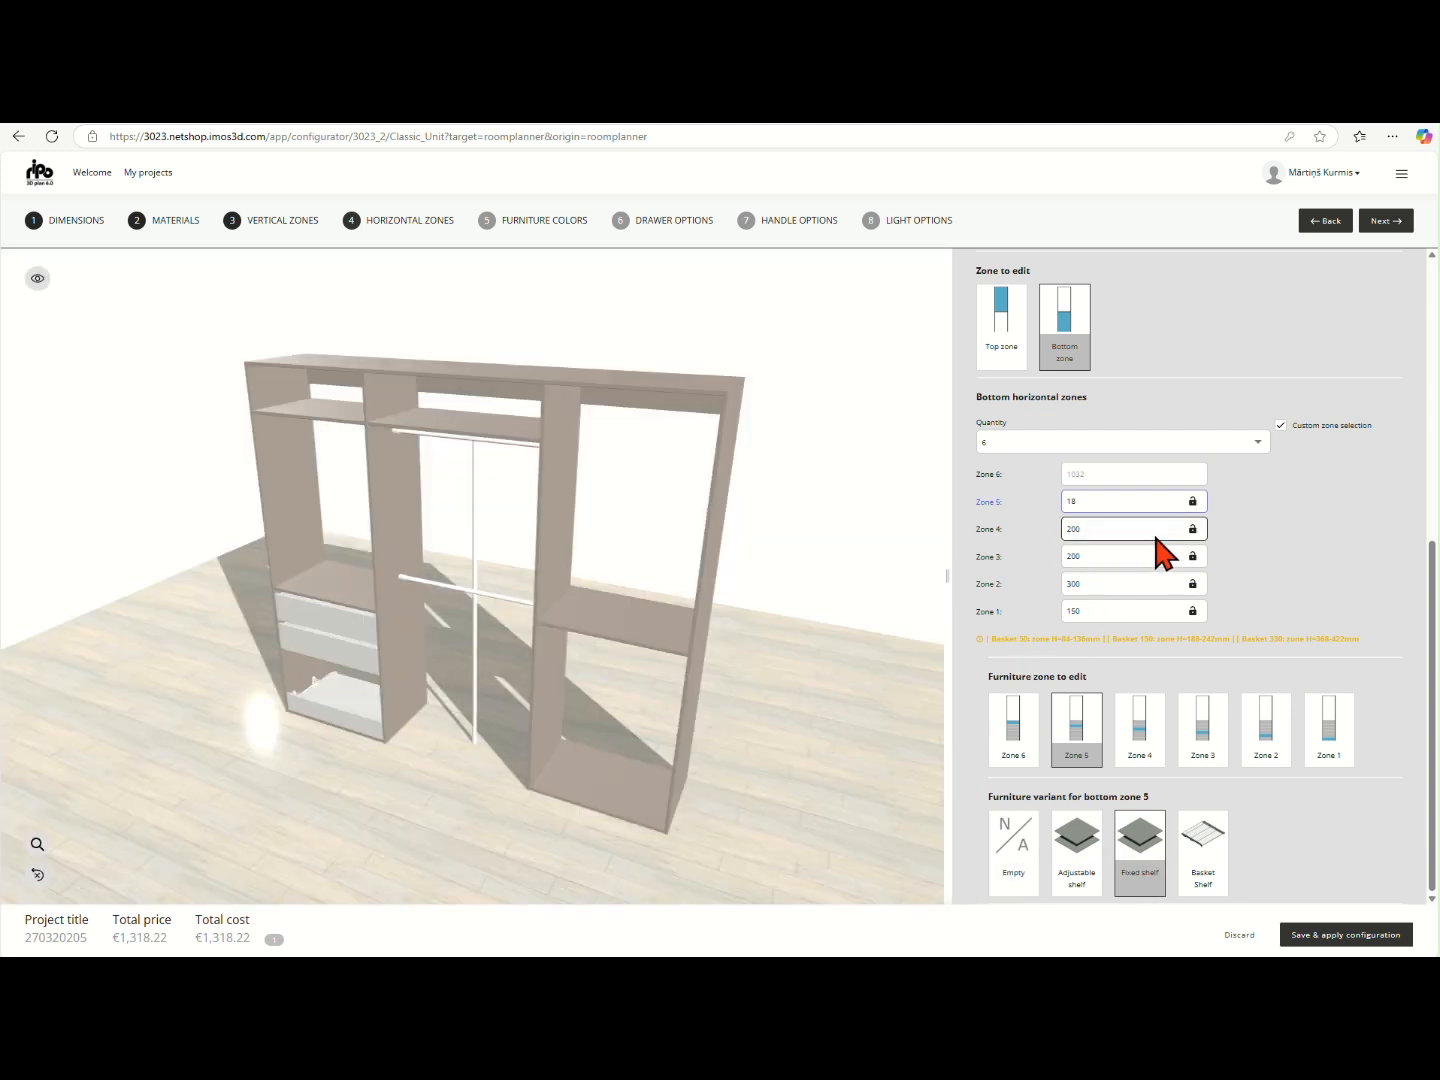
{"action": "left_click", "coordinate": [1013, 728]}
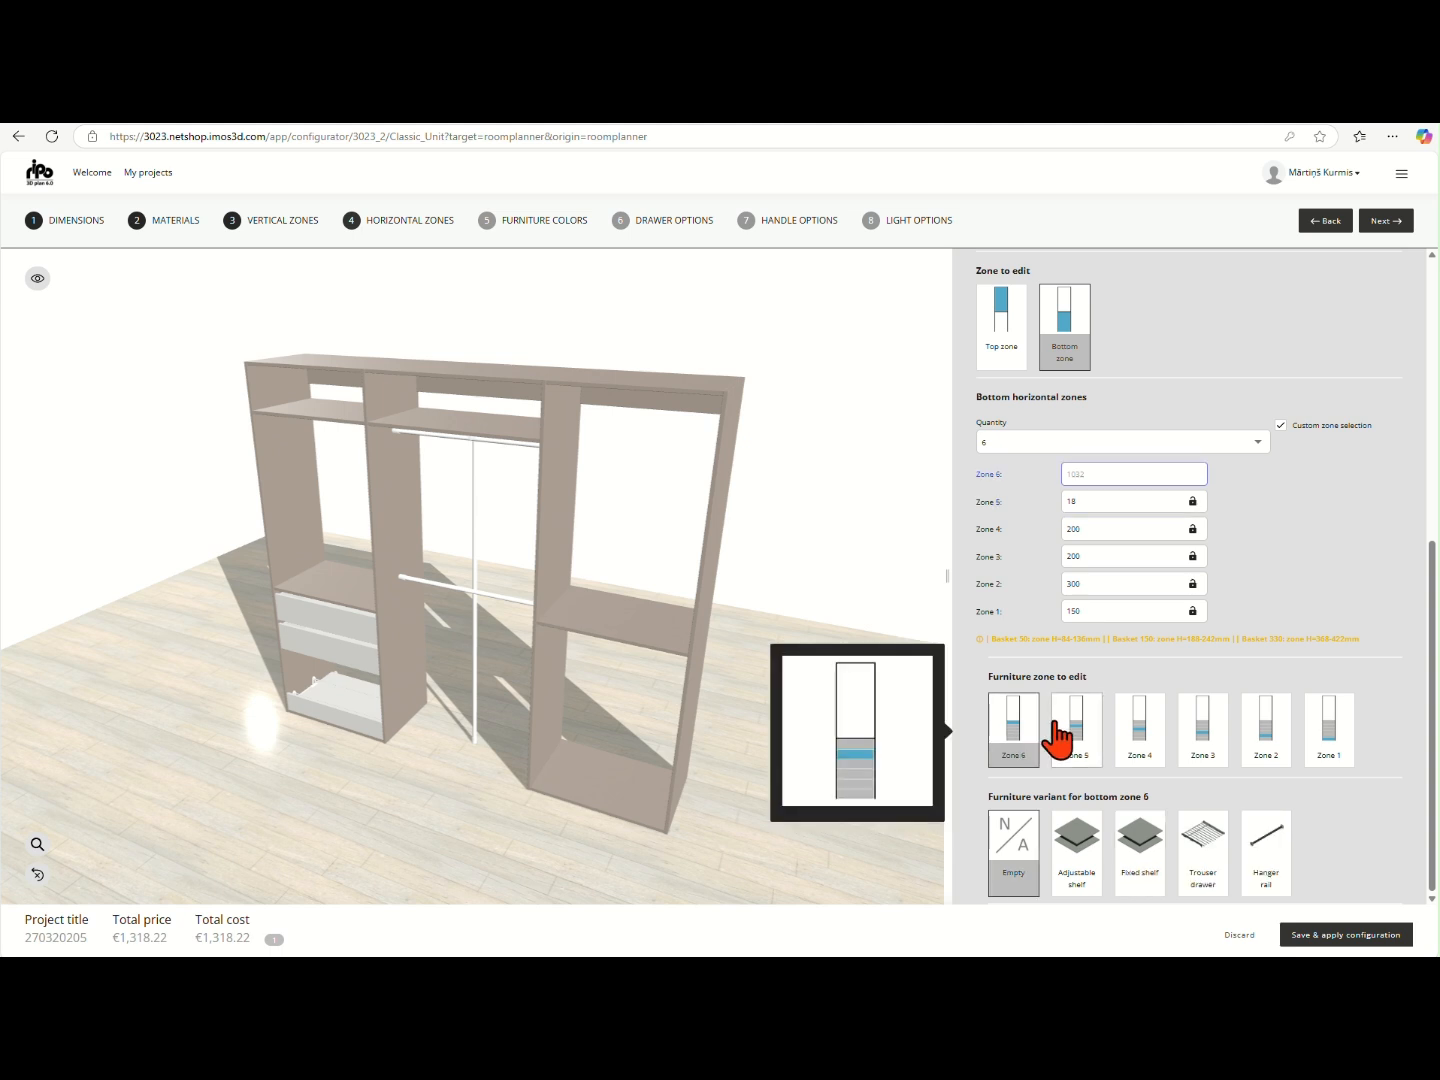
{"action": "left_click", "coordinate": [1076, 845]}
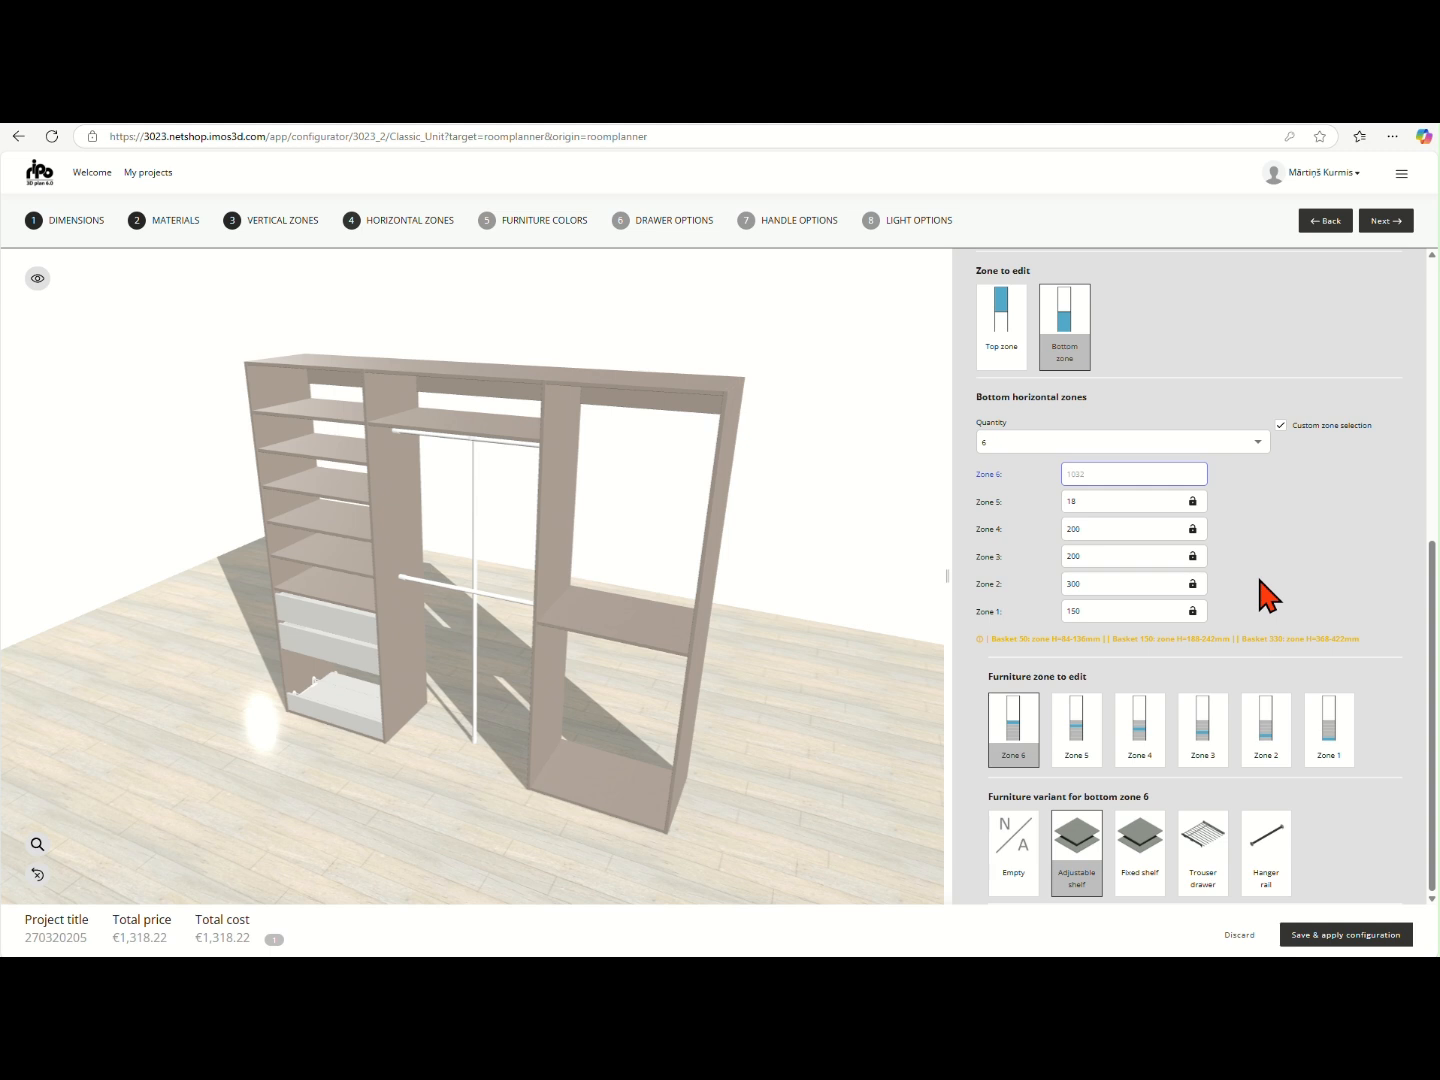
- Copy the configuration of vertical zone 1 to vertical zone 3 and check the updated 3D preview
{"action": "scroll", "coordinate": [1255, 572], "scroll_direction": "up", "scroll_amount": 5}
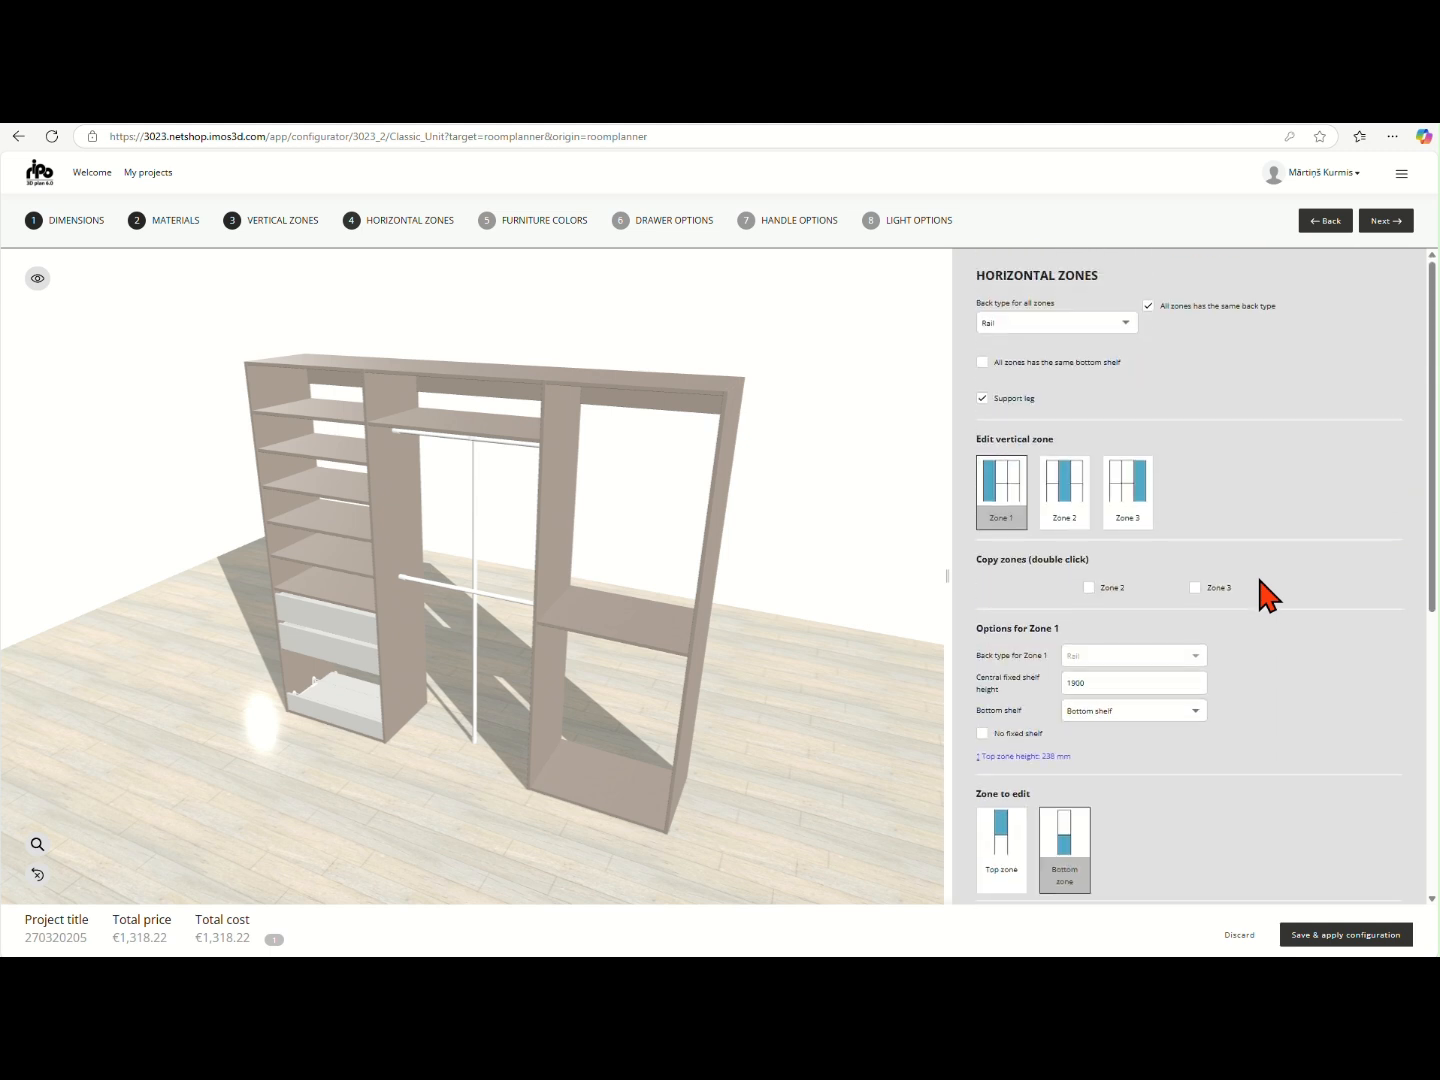
{"action": "left_click", "coordinate": [1126, 519]}
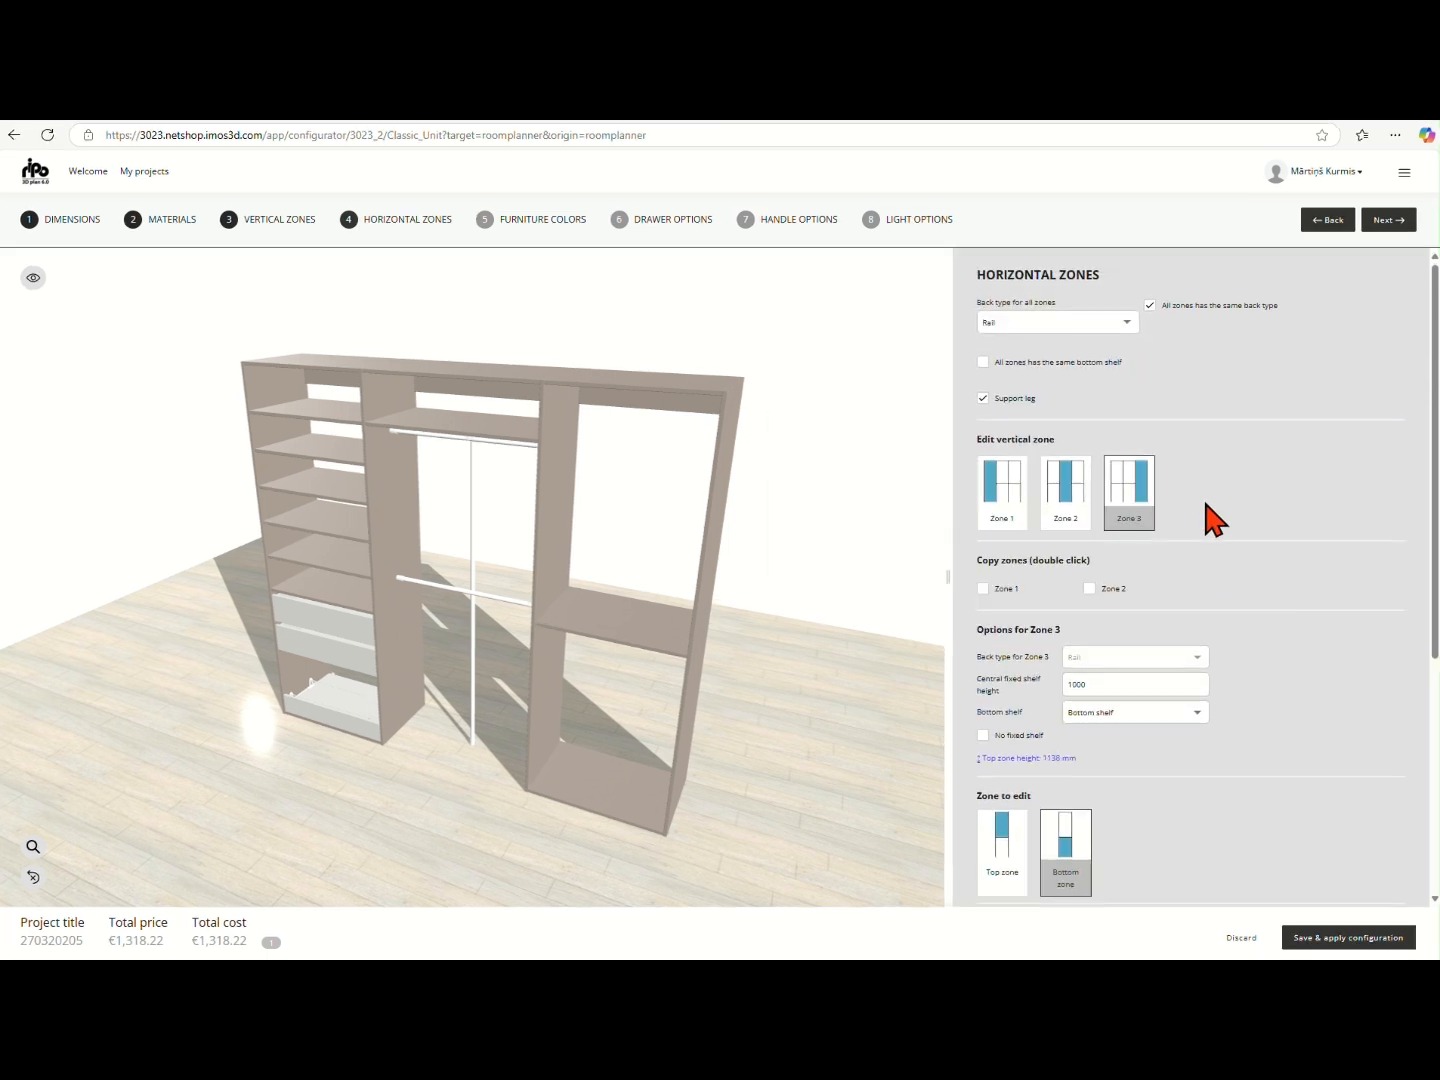
{"action": "scroll", "coordinate": [1206, 505], "scroll_direction": "down", "scroll_amount": 1}
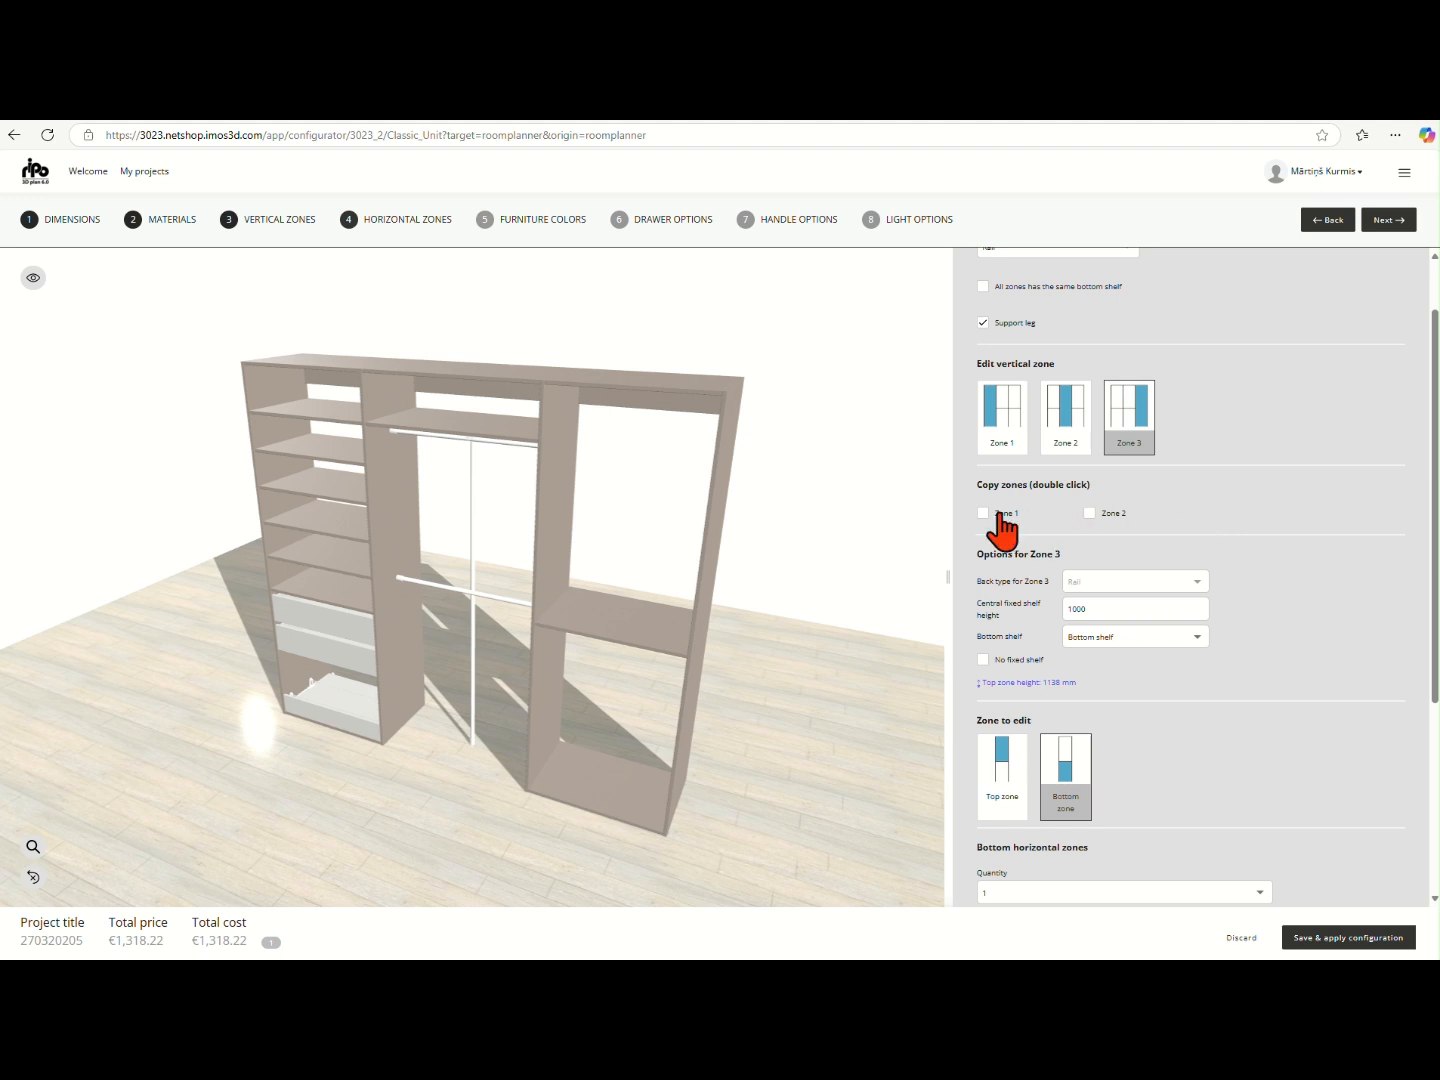
{"action": "double_click", "coordinate": [1000, 513]}
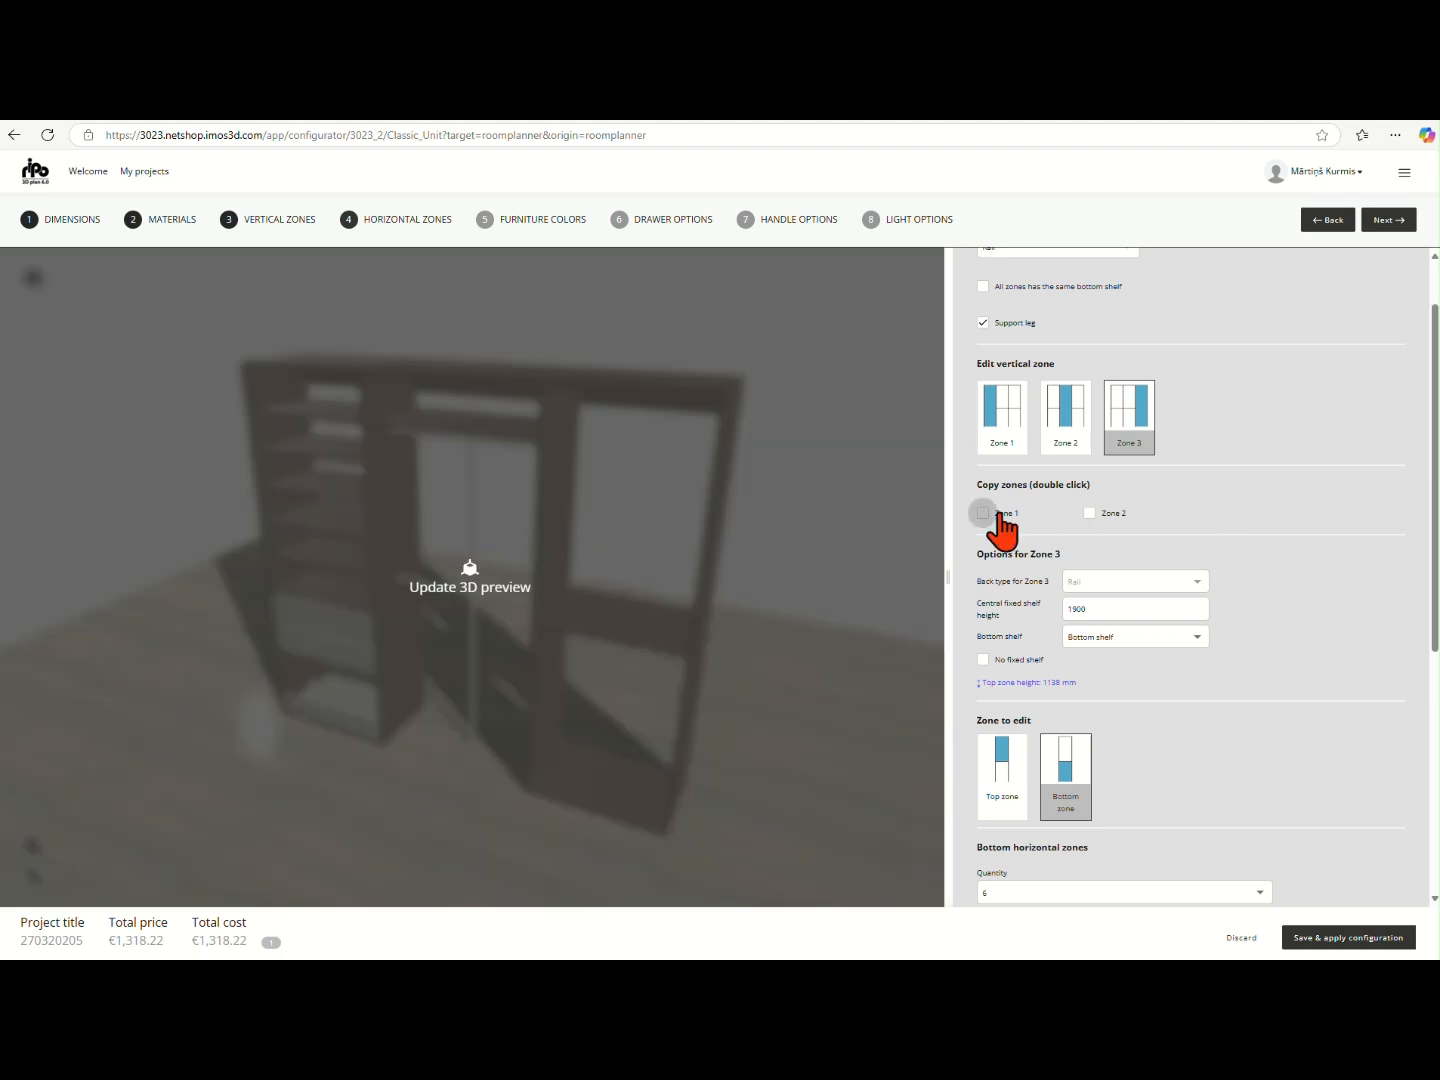
{"action": "left_click", "coordinate": [914, 550]}
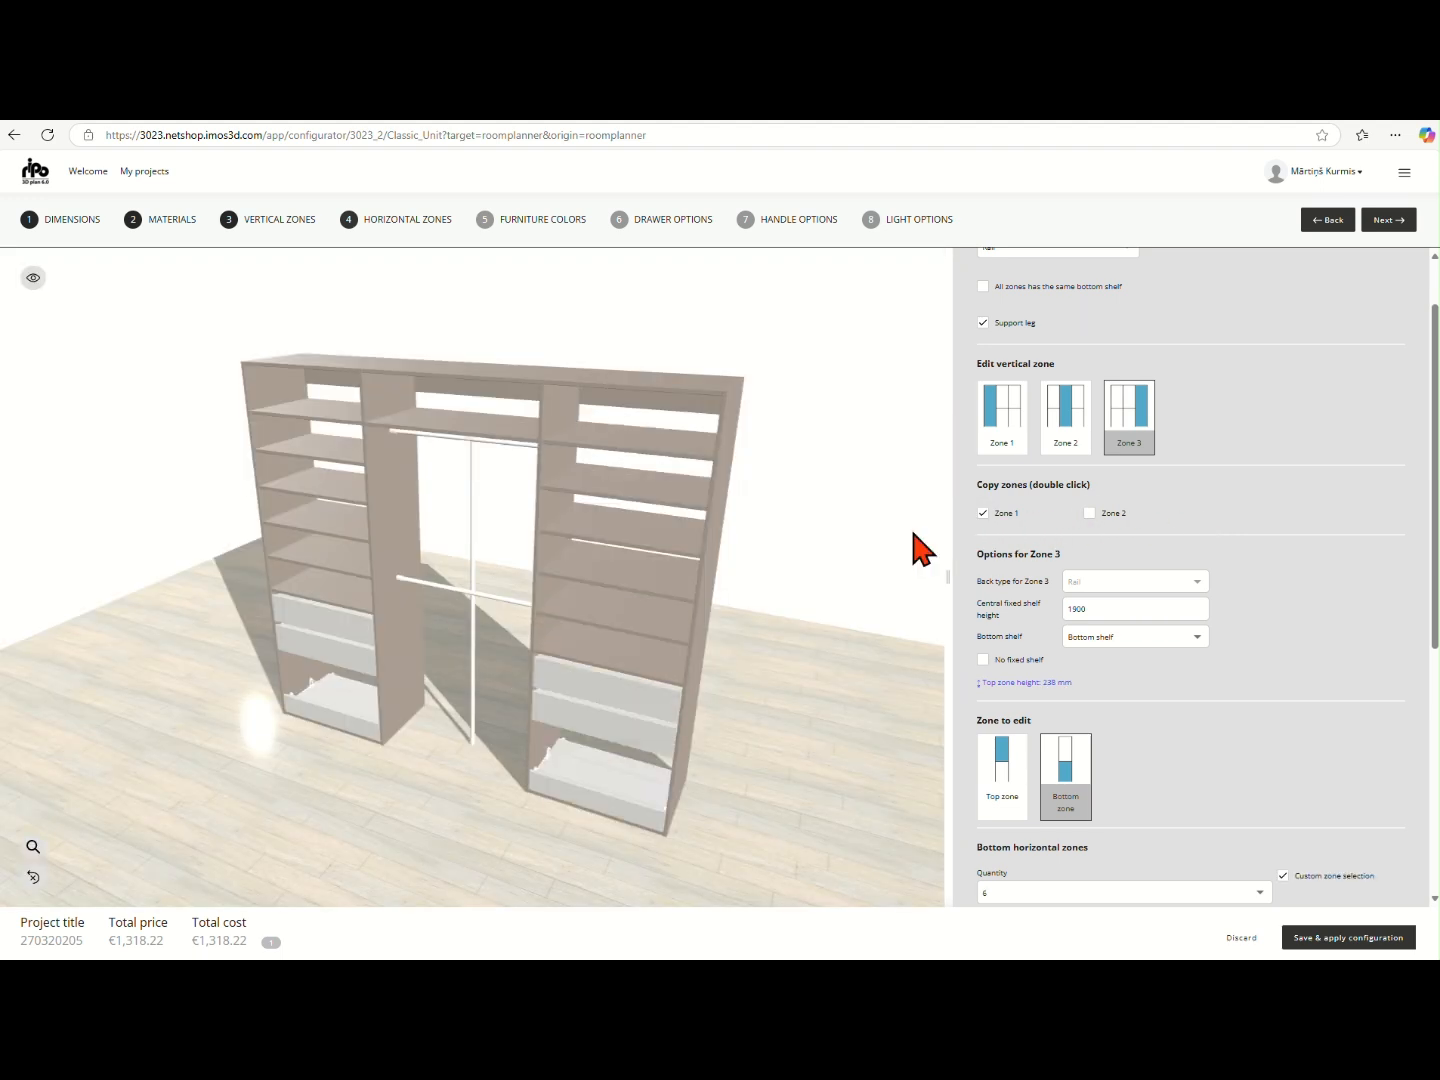
{"action": "left_click_drag", "start_coordinate": [571, 762], "coordinate": [644, 734]}
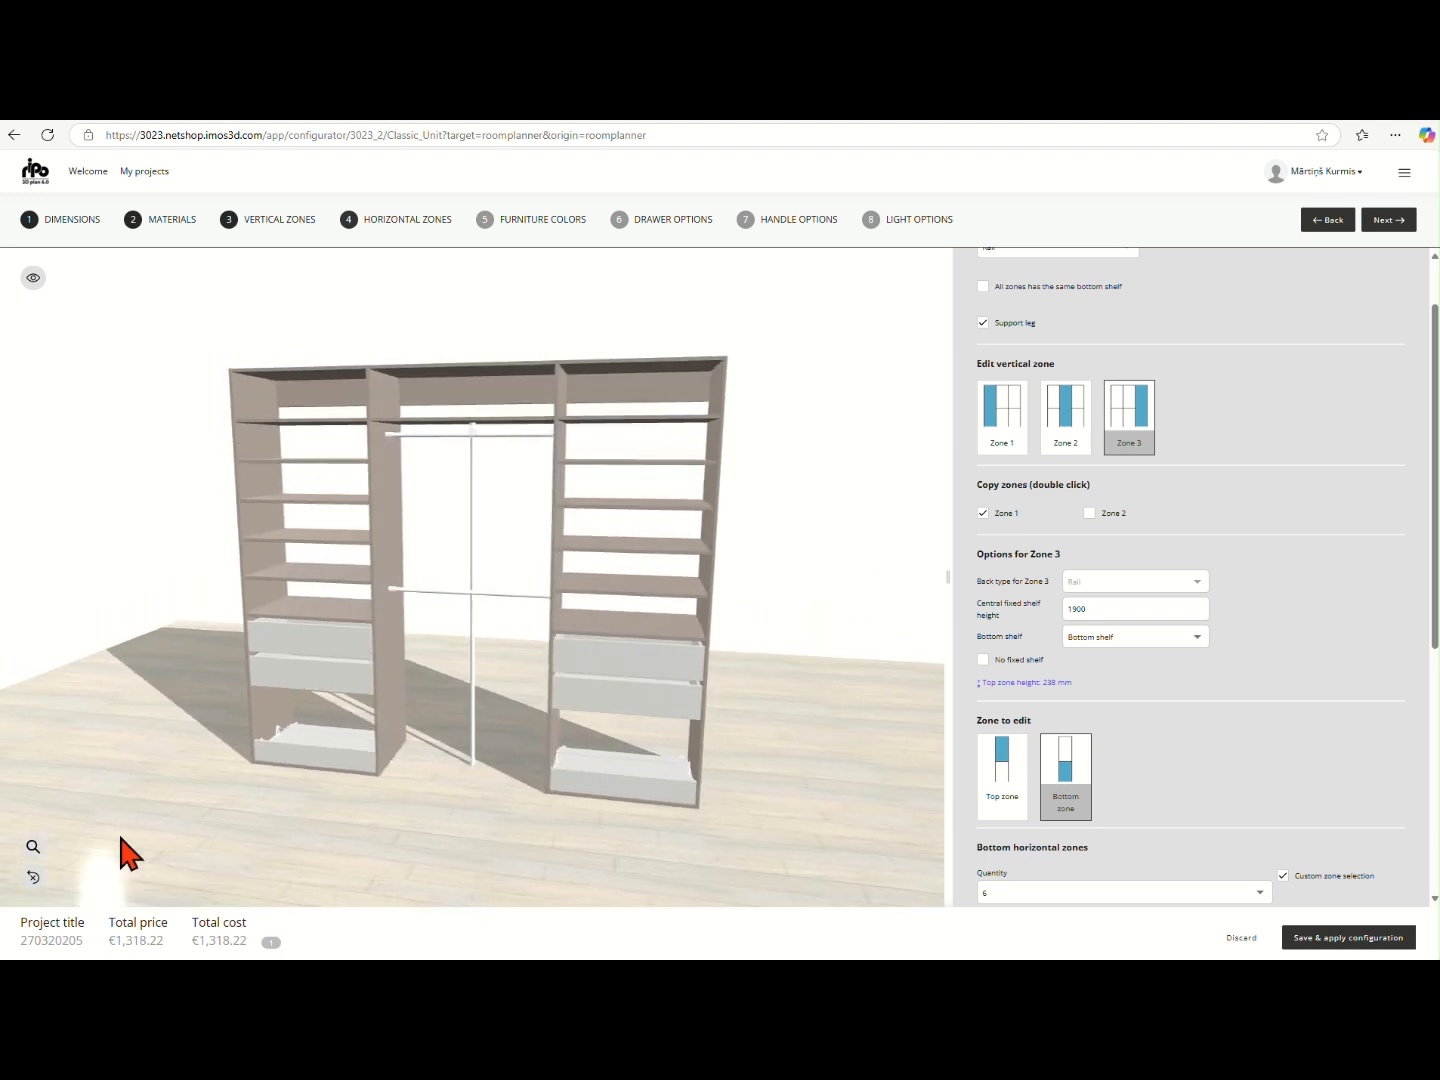
{"action": "left_click", "coordinate": [32, 877]}
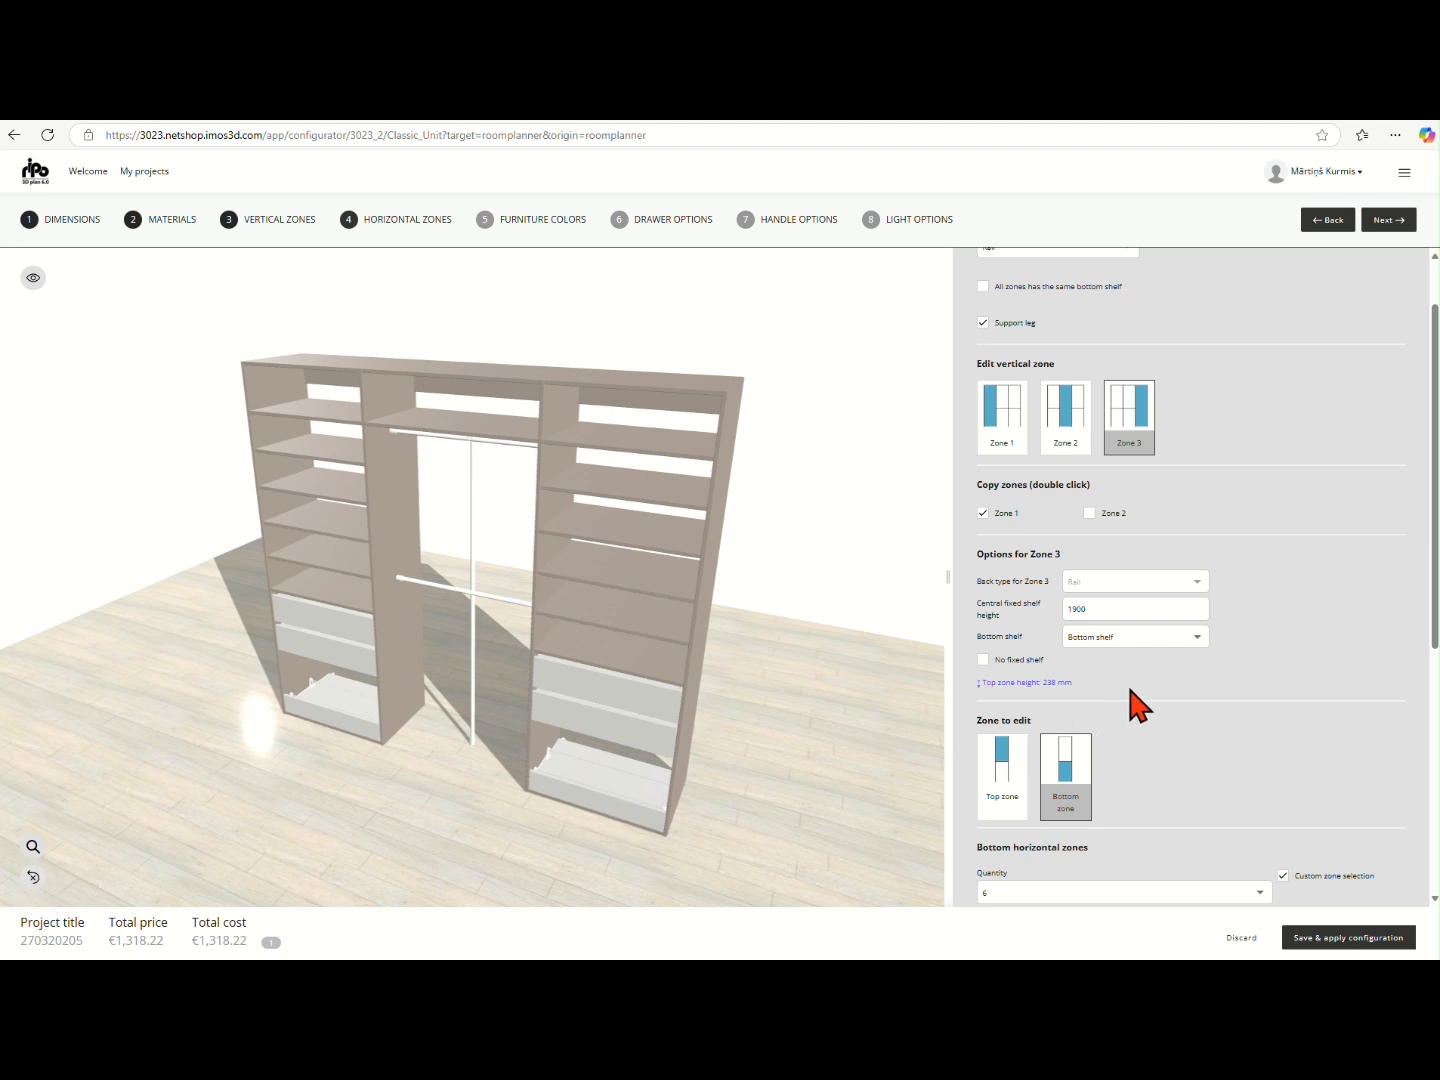
- Turn off the zone 1 copy option for vertical zone 3 and fit a Basket in its bottom zone 3
{"action": "scroll", "coordinate": [1210, 665], "scroll_direction": "down", "scroll_amount": 3}
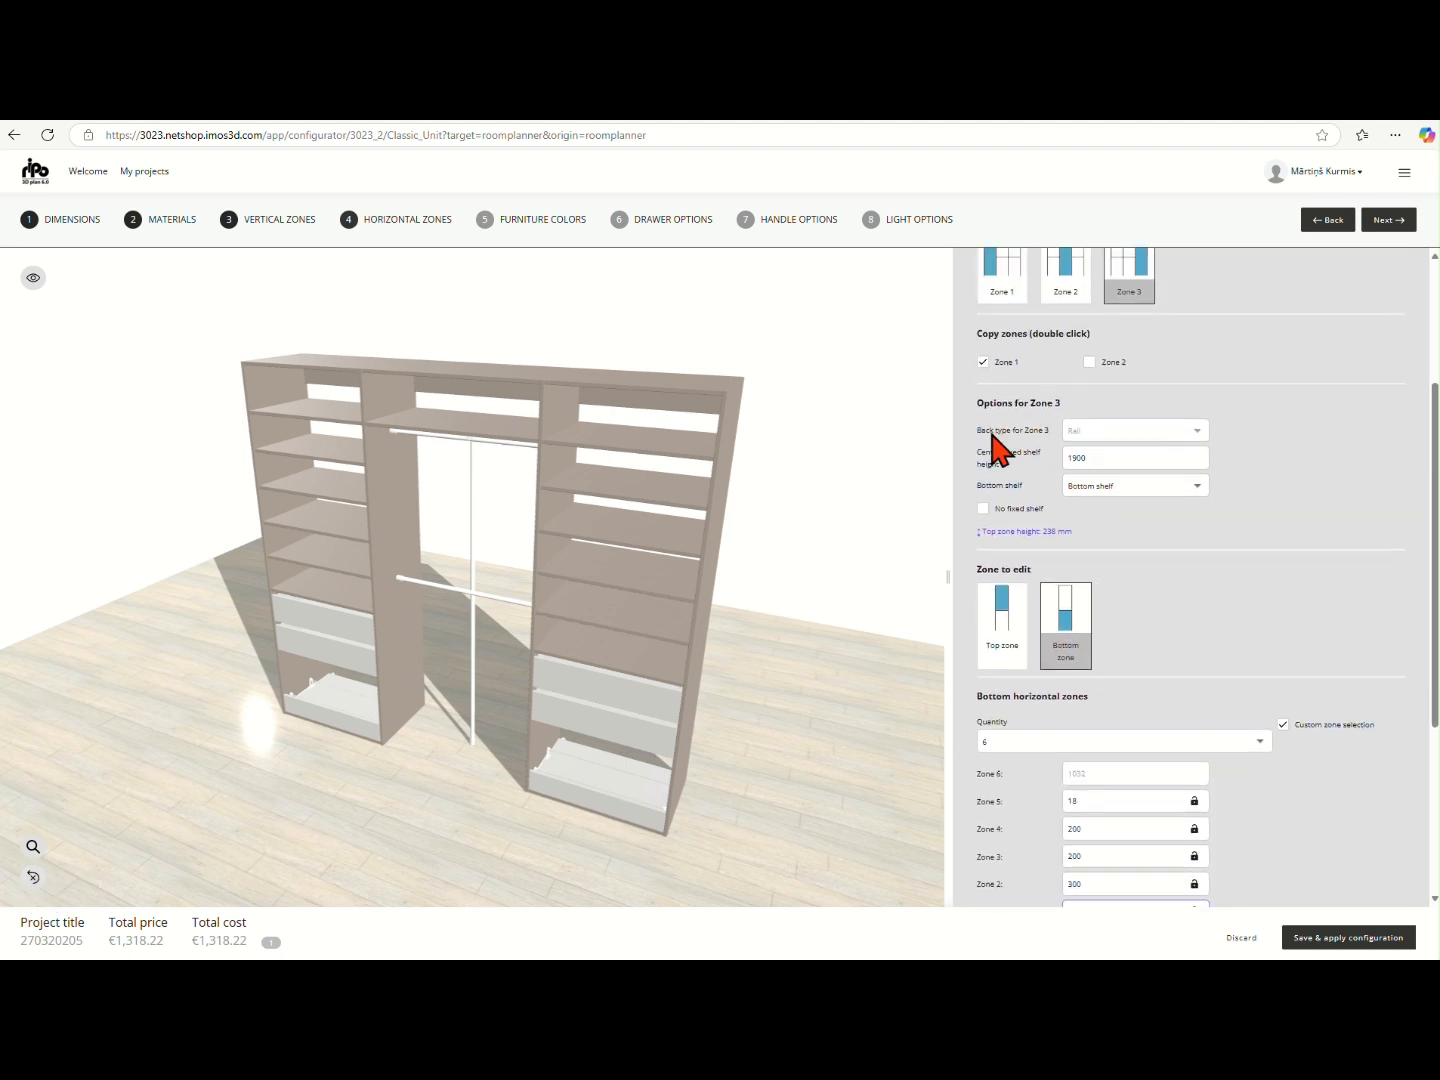
{"action": "left_click", "coordinate": [984, 359]}
{"action": "scroll", "coordinate": [1181, 621], "scroll_direction": "down", "scroll_amount": 1}
{"action": "scroll", "coordinate": [1185, 632], "scroll_direction": "down", "scroll_amount": 4}
{"action": "scroll", "coordinate": [1274, 661], "scroll_direction": "down", "scroll_amount": 2}
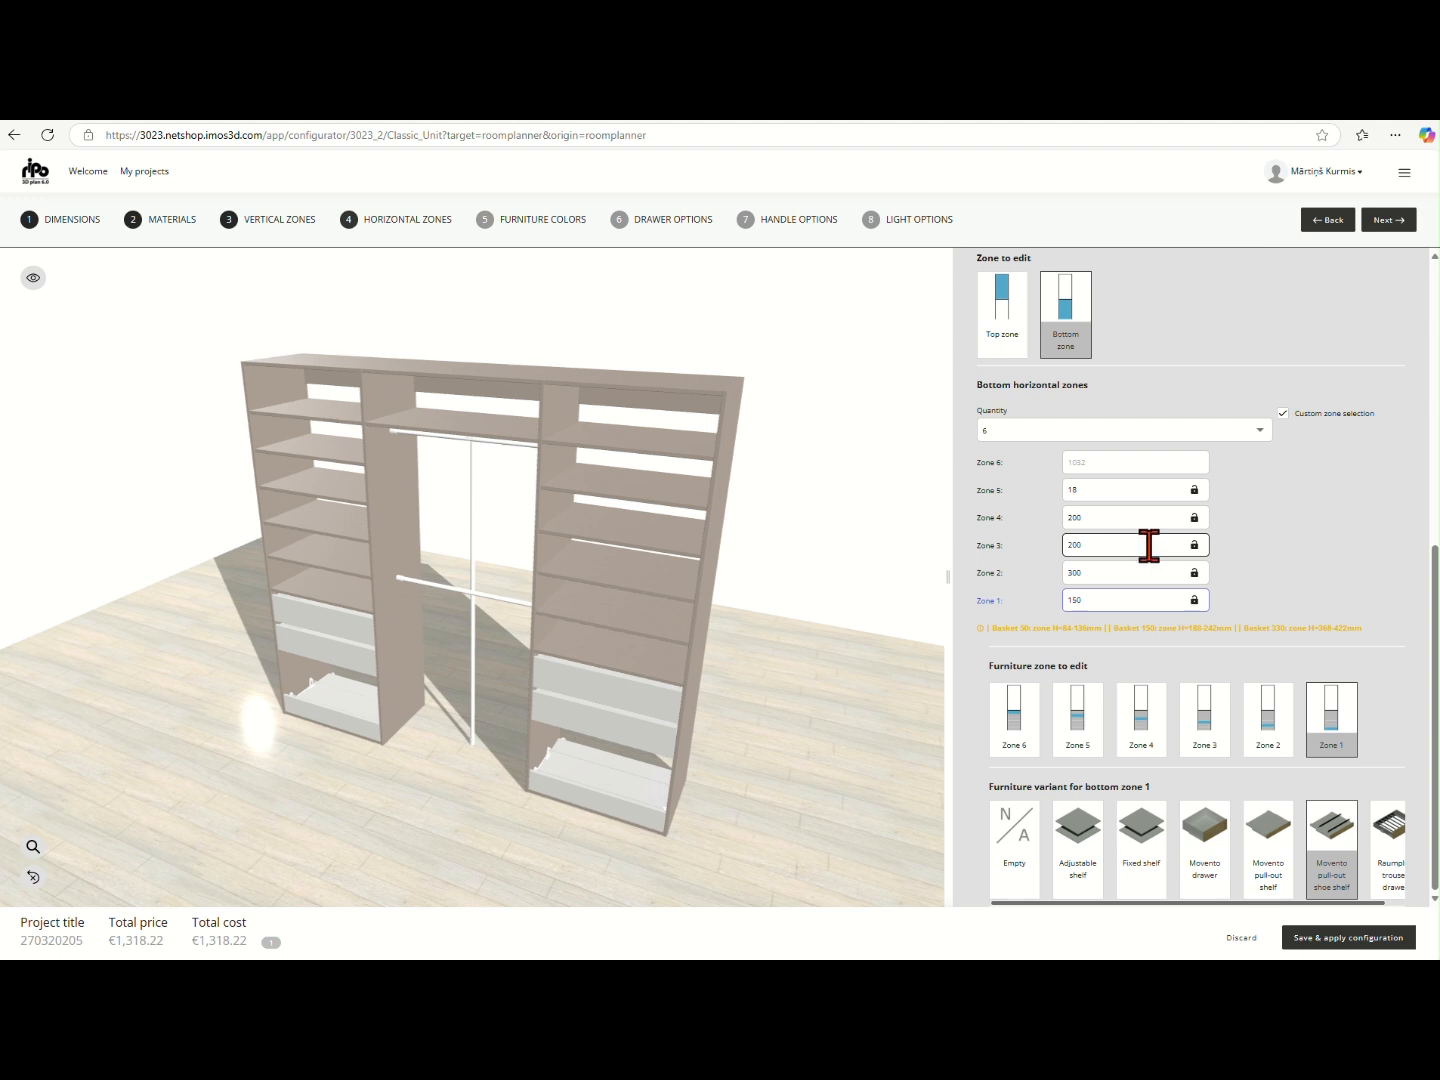
{"action": "left_click", "coordinate": [1207, 738]}
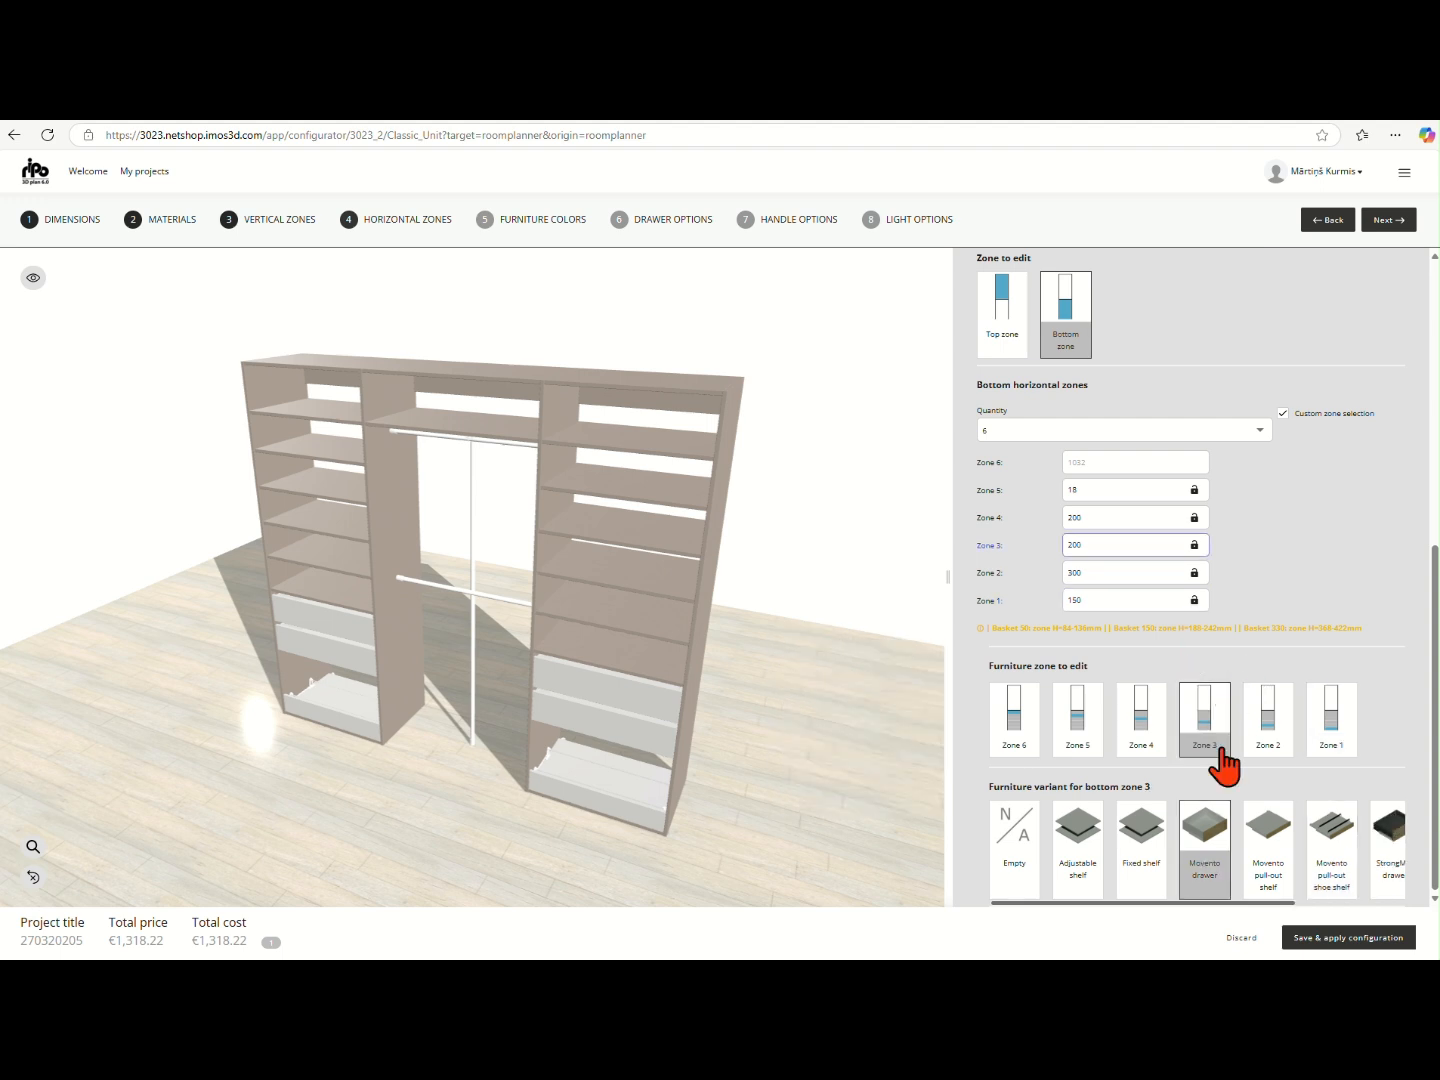
{"action": "scroll", "coordinate": [1255, 858], "scroll_direction": "right", "scroll_amount": 2}
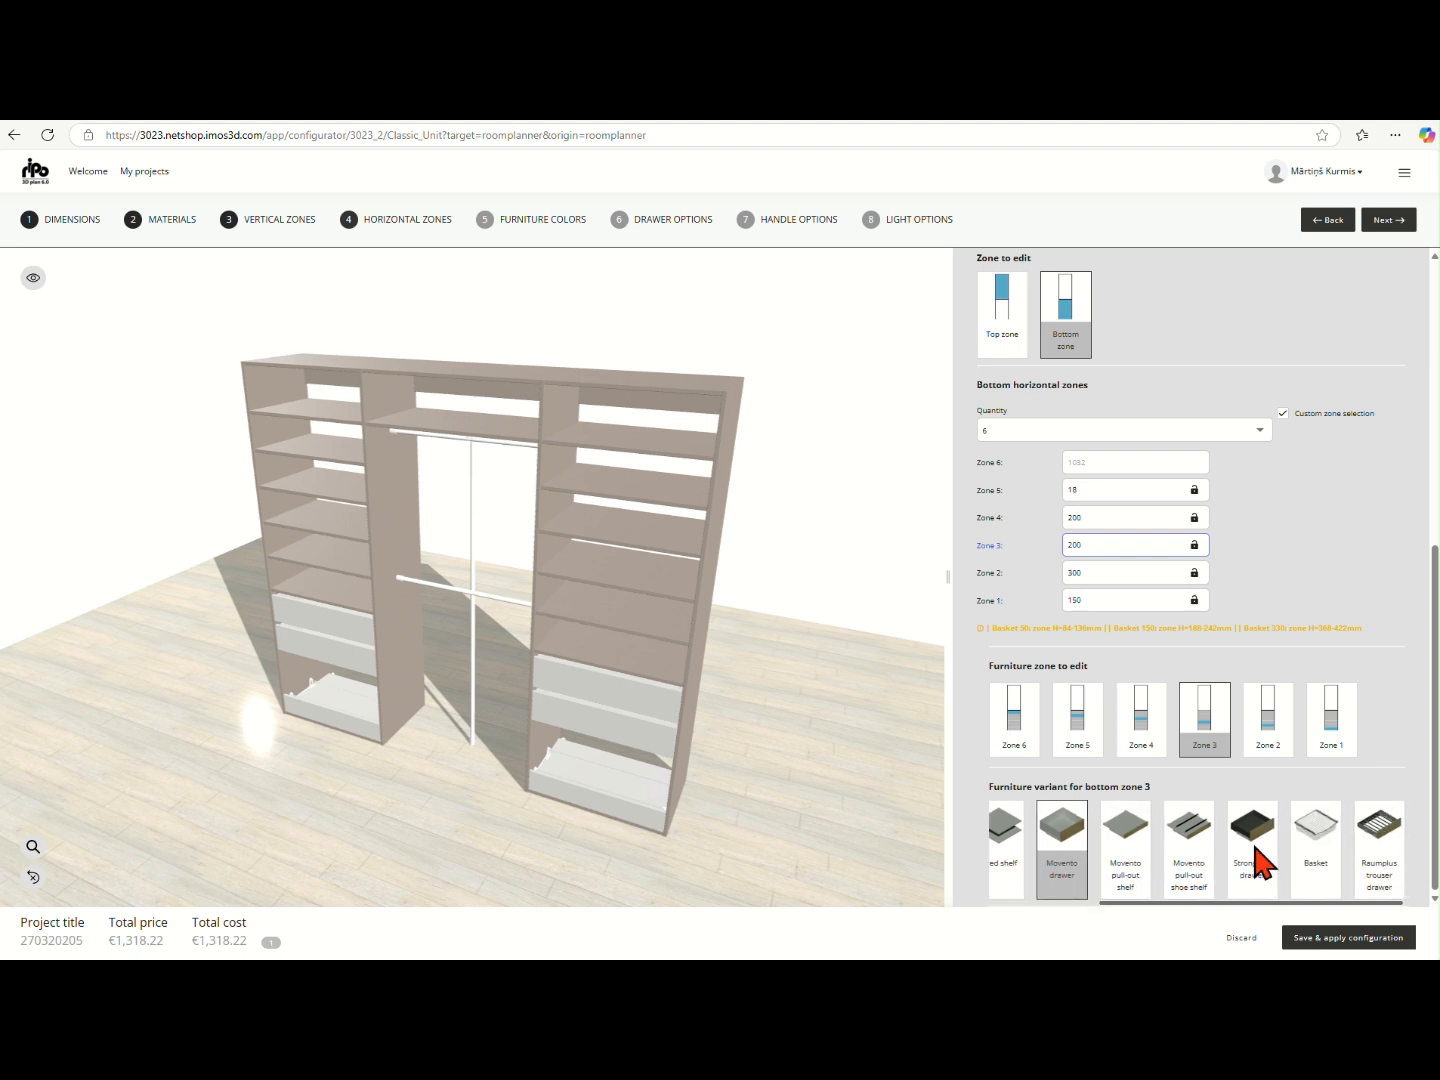
{"action": "left_click", "coordinate": [1314, 859]}
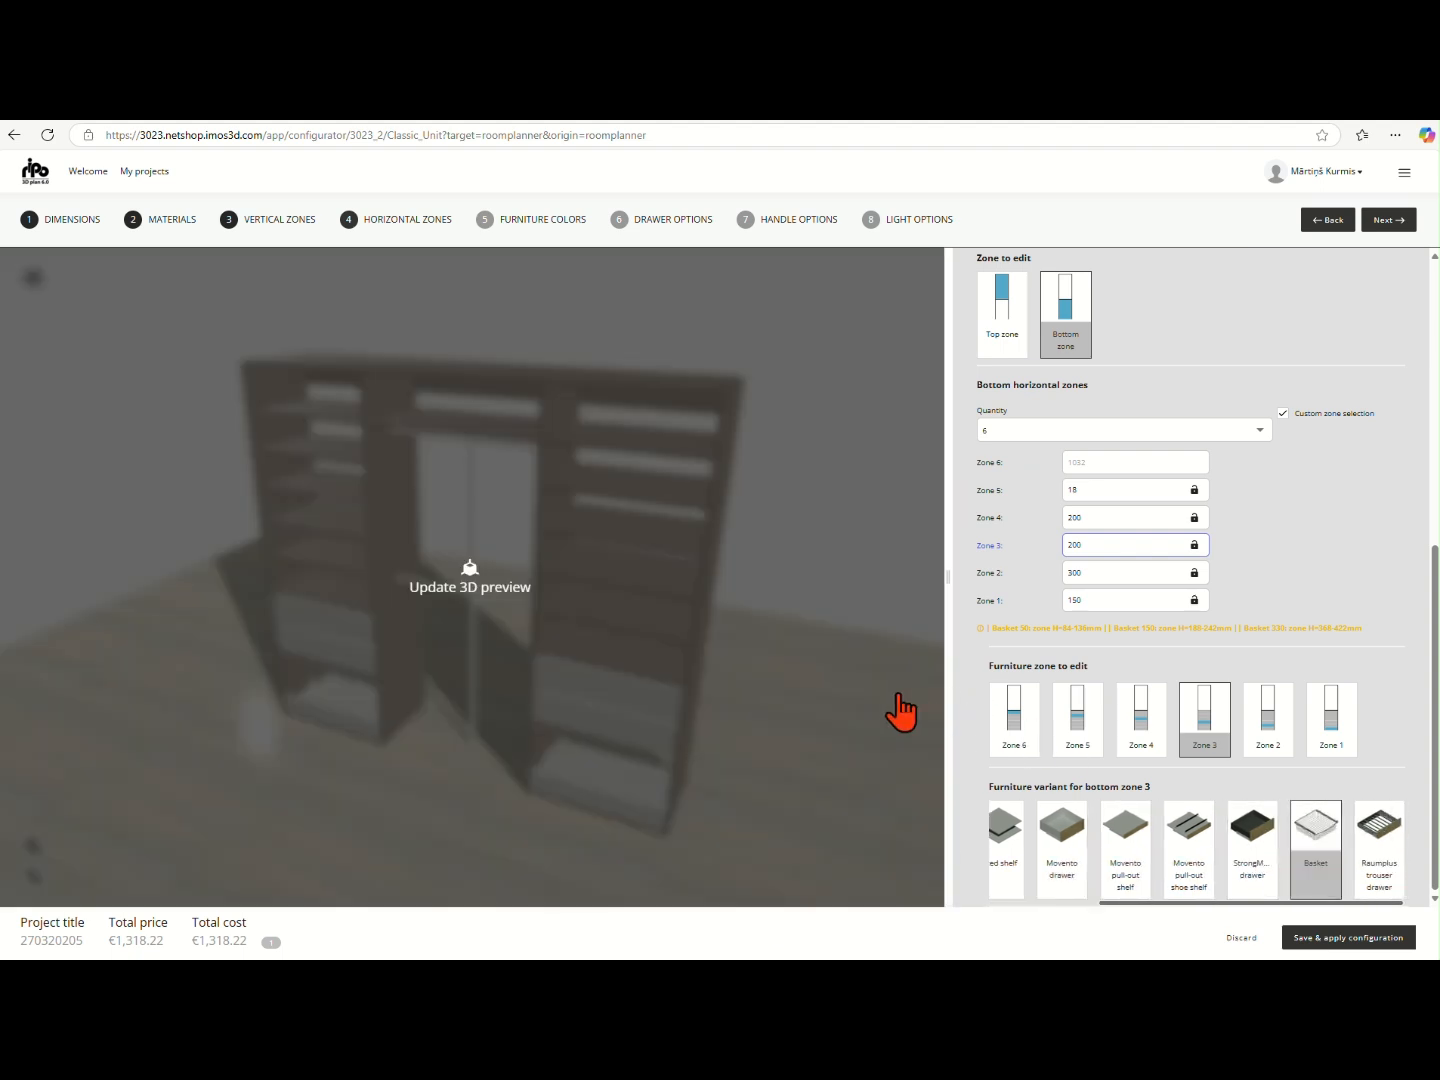
- Fit a Basket in bottom zone 4 and a Hanger rail in bottom zone 6 of vertical zone 3
{"action": "left_click", "coordinate": [1144, 518]}
{"action": "left_click", "coordinate": [1147, 725]}
{"action": "scroll", "coordinate": [1277, 877], "scroll_direction": "right", "scroll_amount": 3}
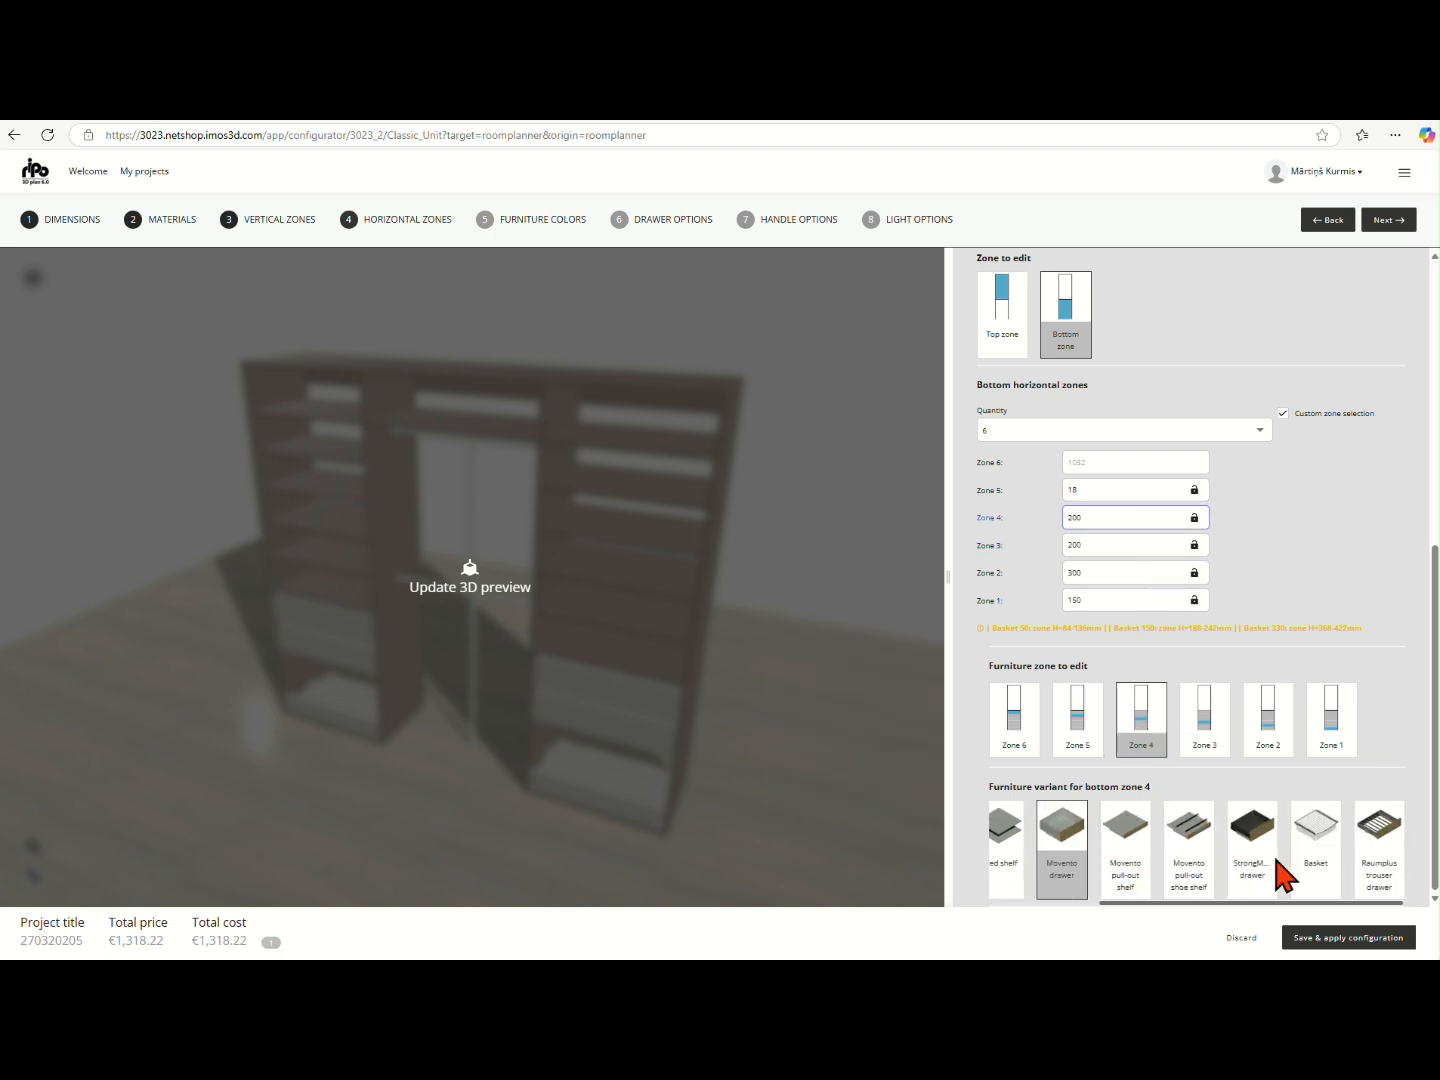
{"action": "left_click", "coordinate": [1320, 831]}
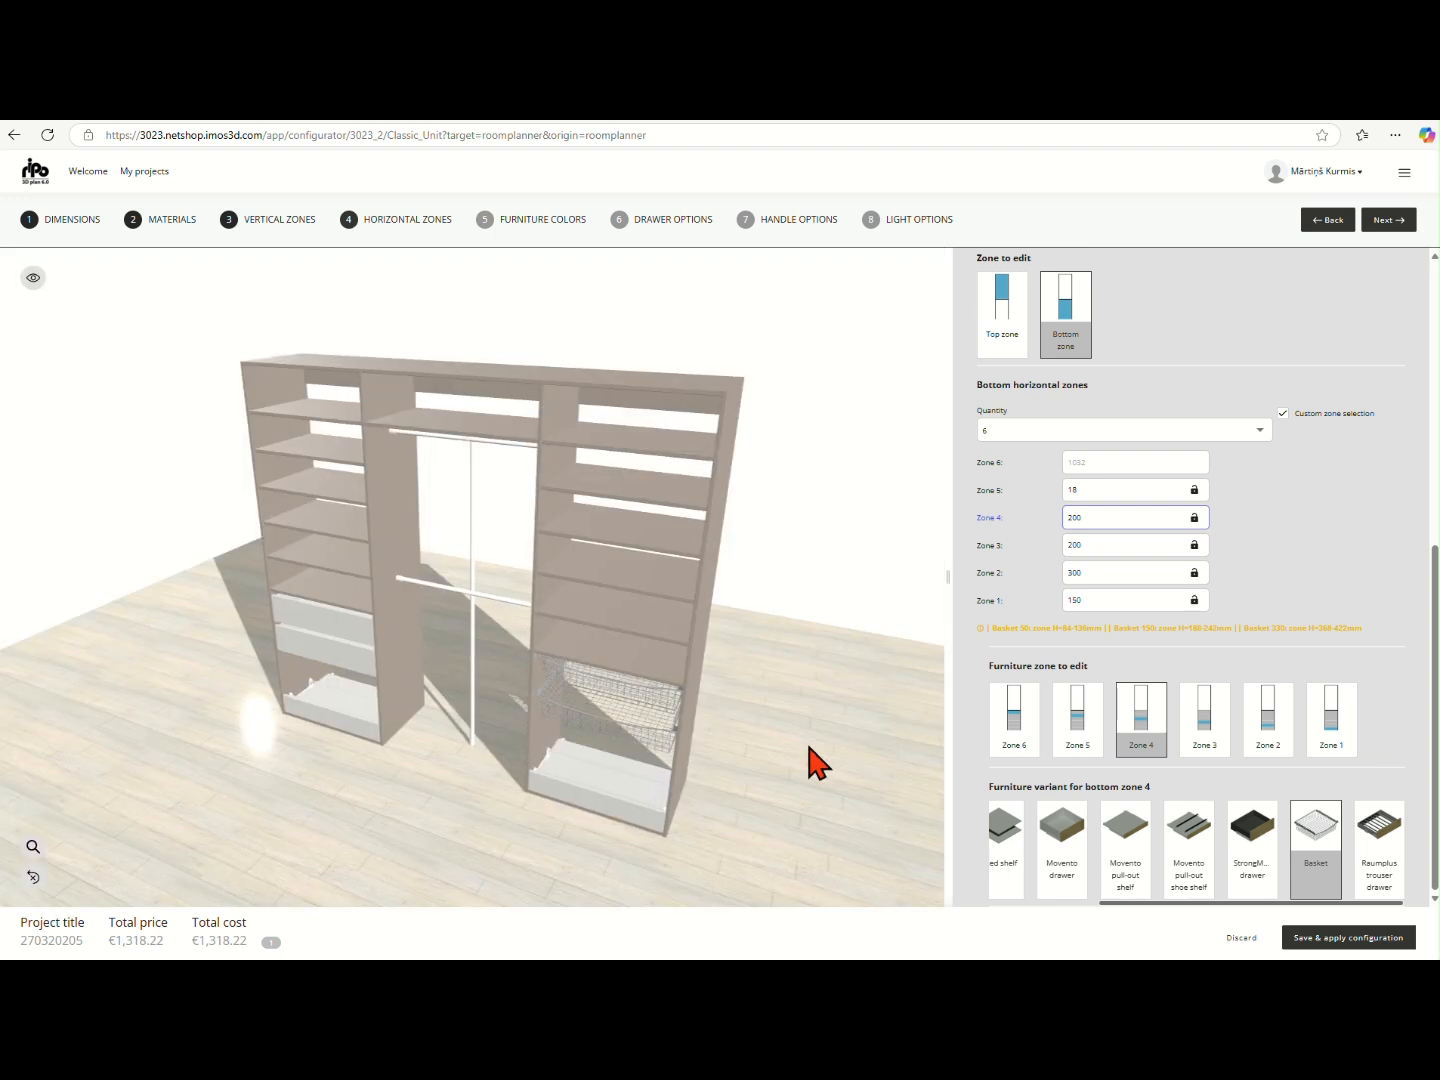
{"action": "left_click", "coordinate": [1014, 722]}
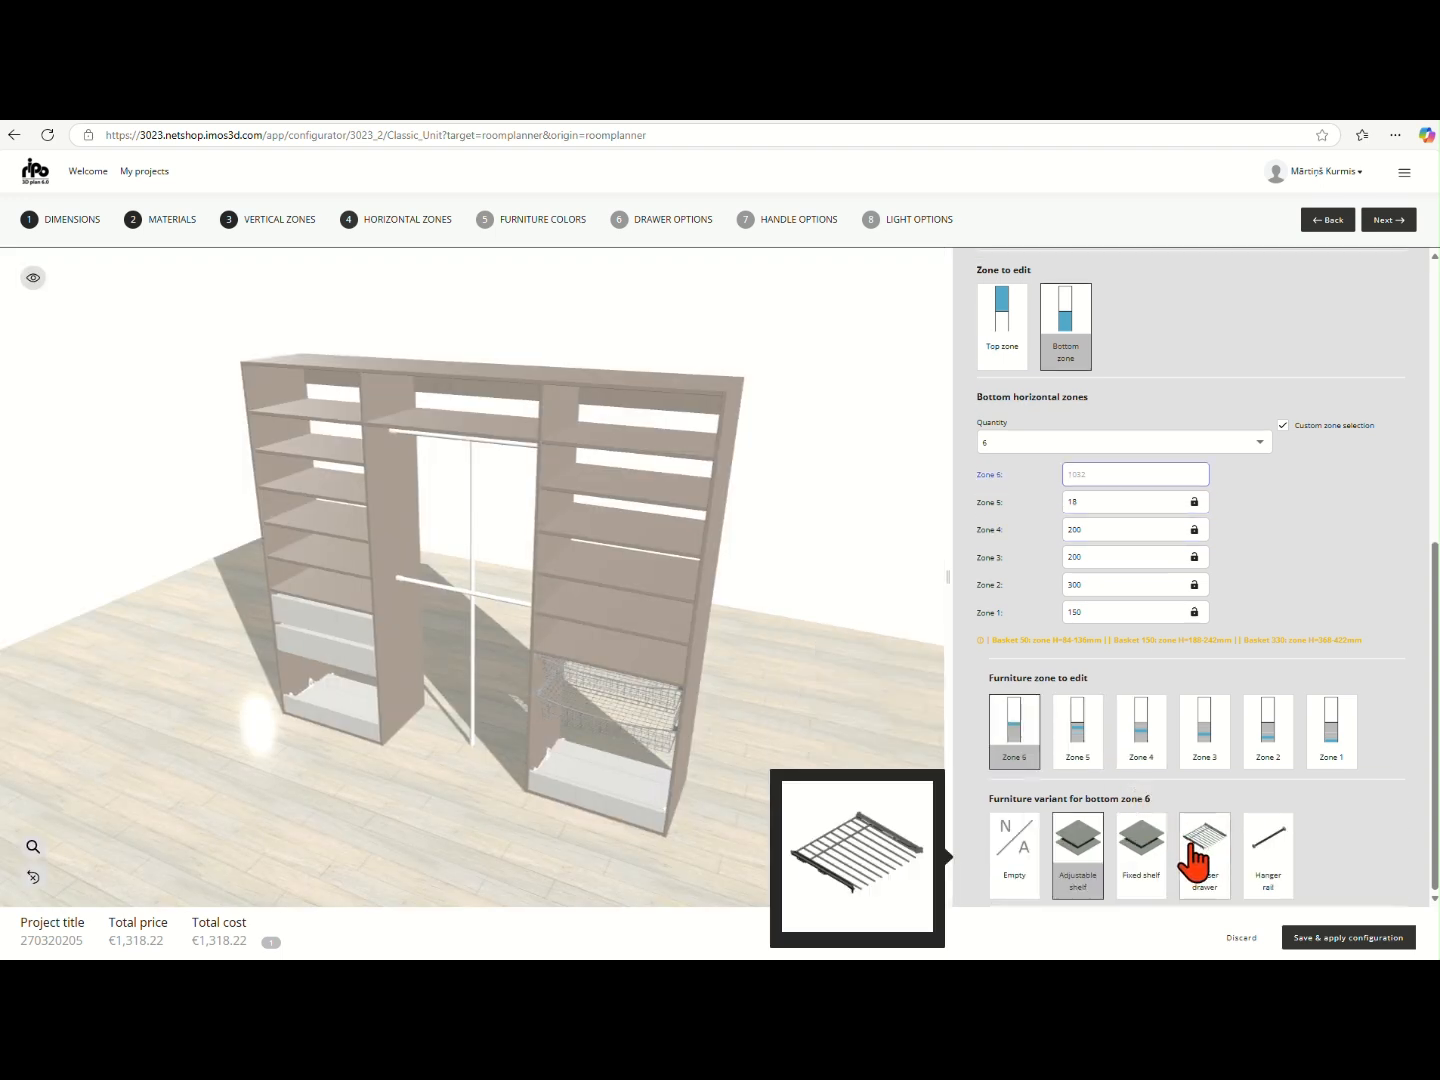
{"action": "left_click", "coordinate": [1267, 852]}
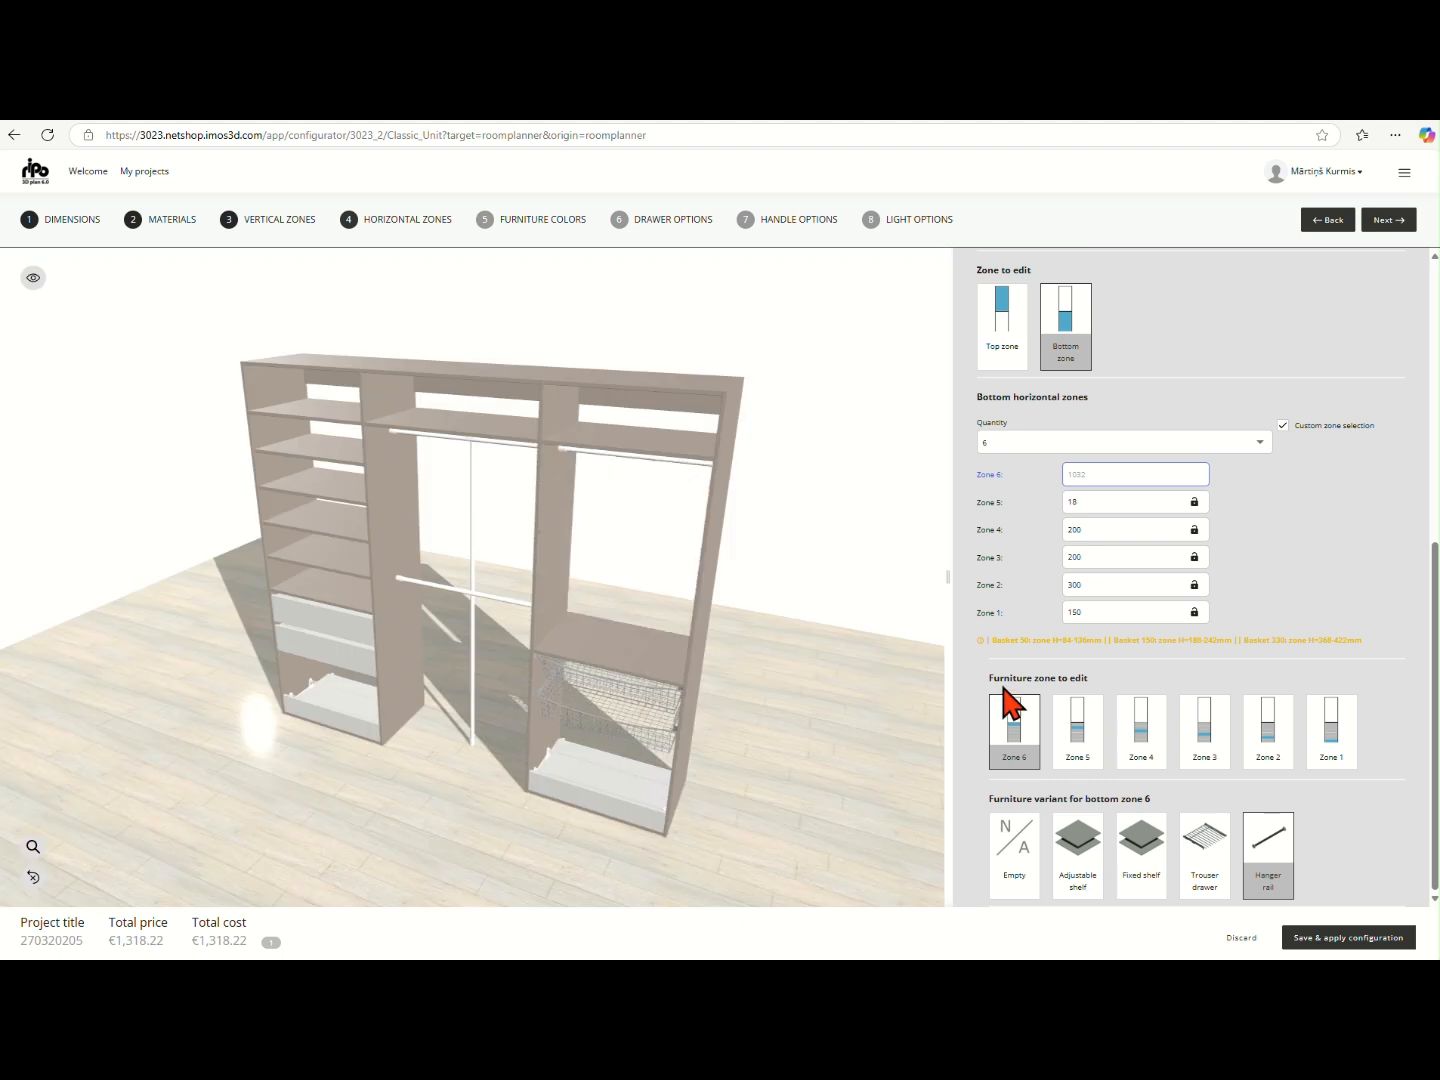
- Go to the furniture colors stage and examine the shelf support color, borehole number and clothes rack color options
{"action": "scroll", "coordinate": [1189, 739], "scroll_direction": "up", "scroll_amount": 5}
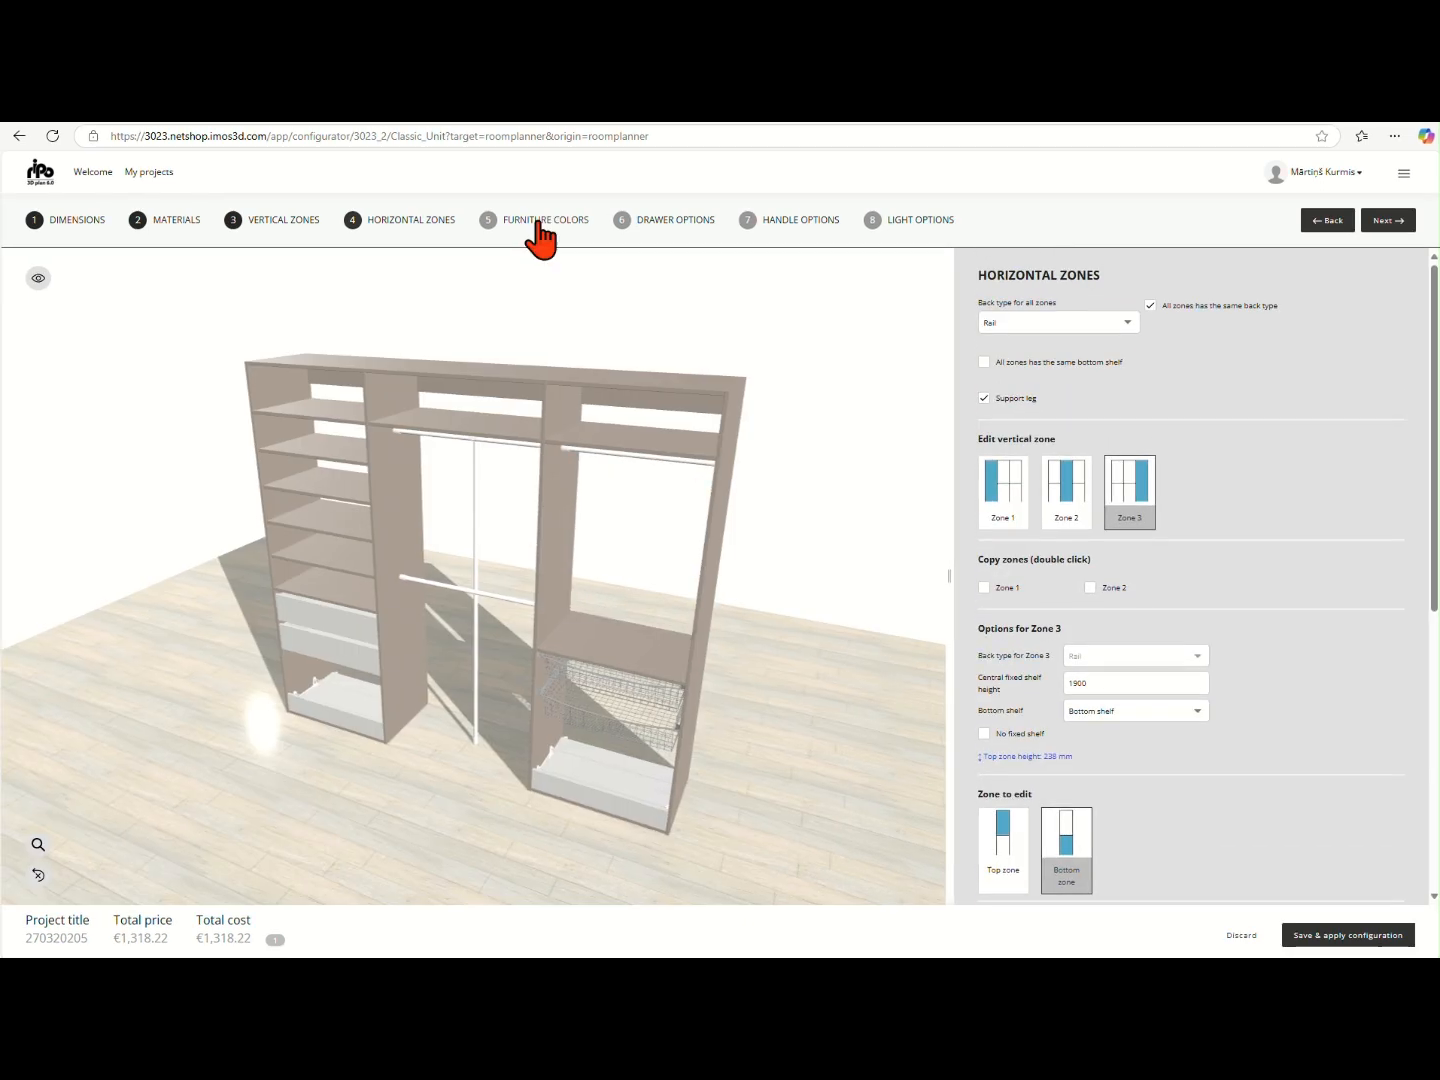
{"action": "left_click", "coordinate": [540, 225]}
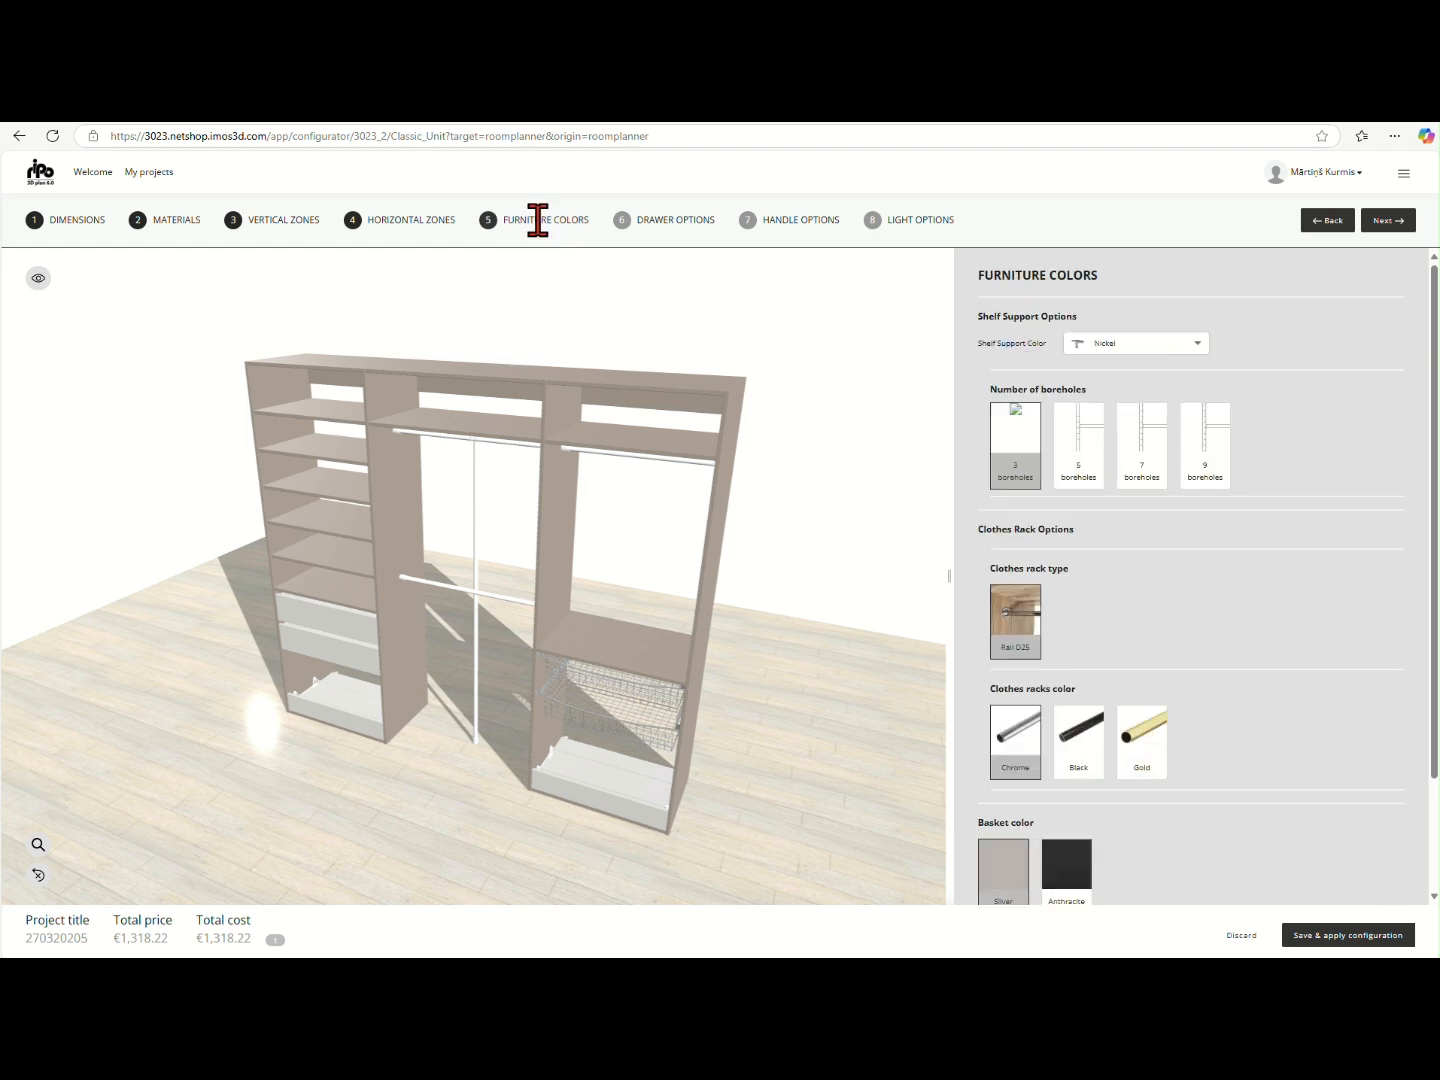
{"action": "left_click", "coordinate": [1204, 346]}
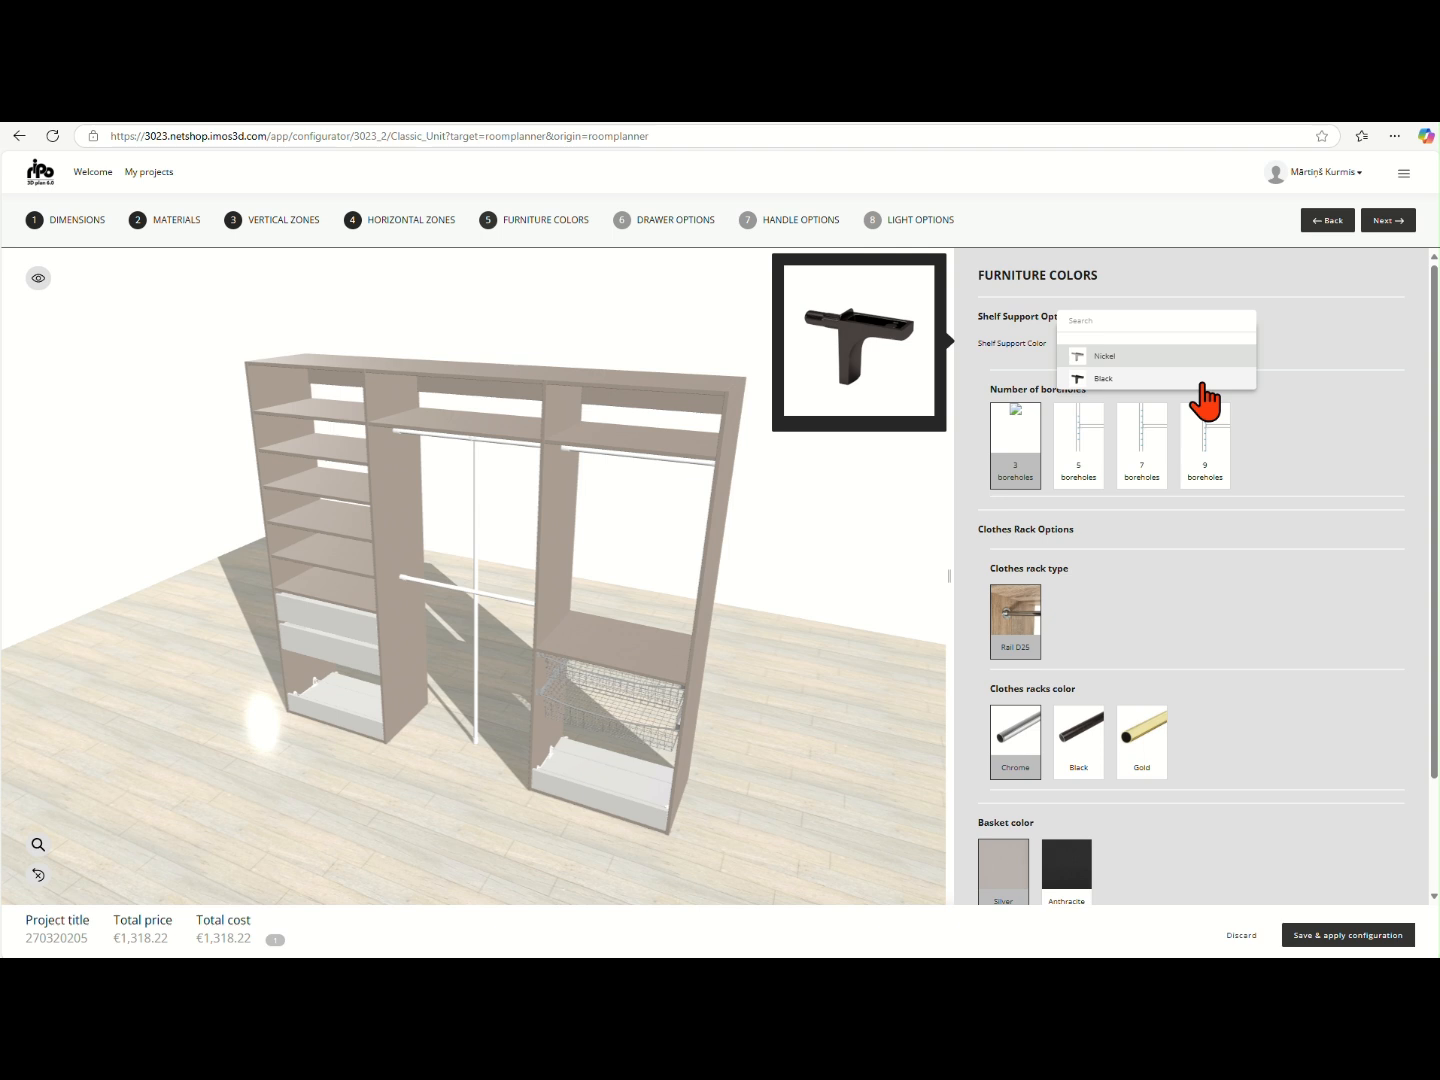
{"action": "left_click", "coordinate": [1350, 432]}
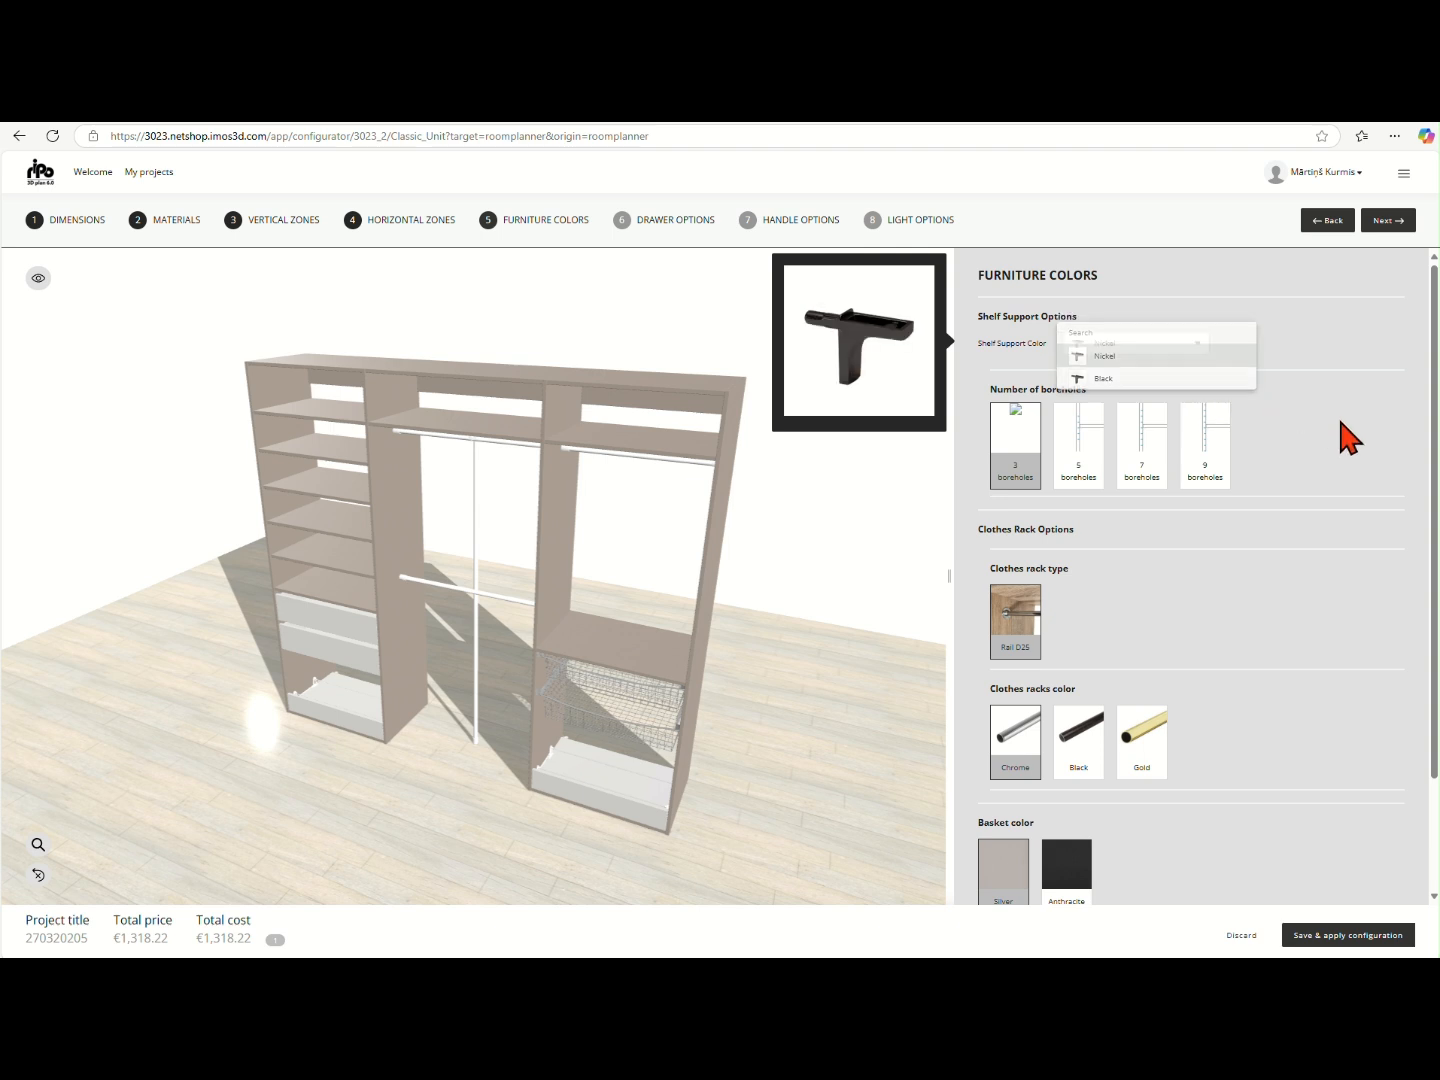
{"action": "mouse_move", "coordinate": [1077, 465]}
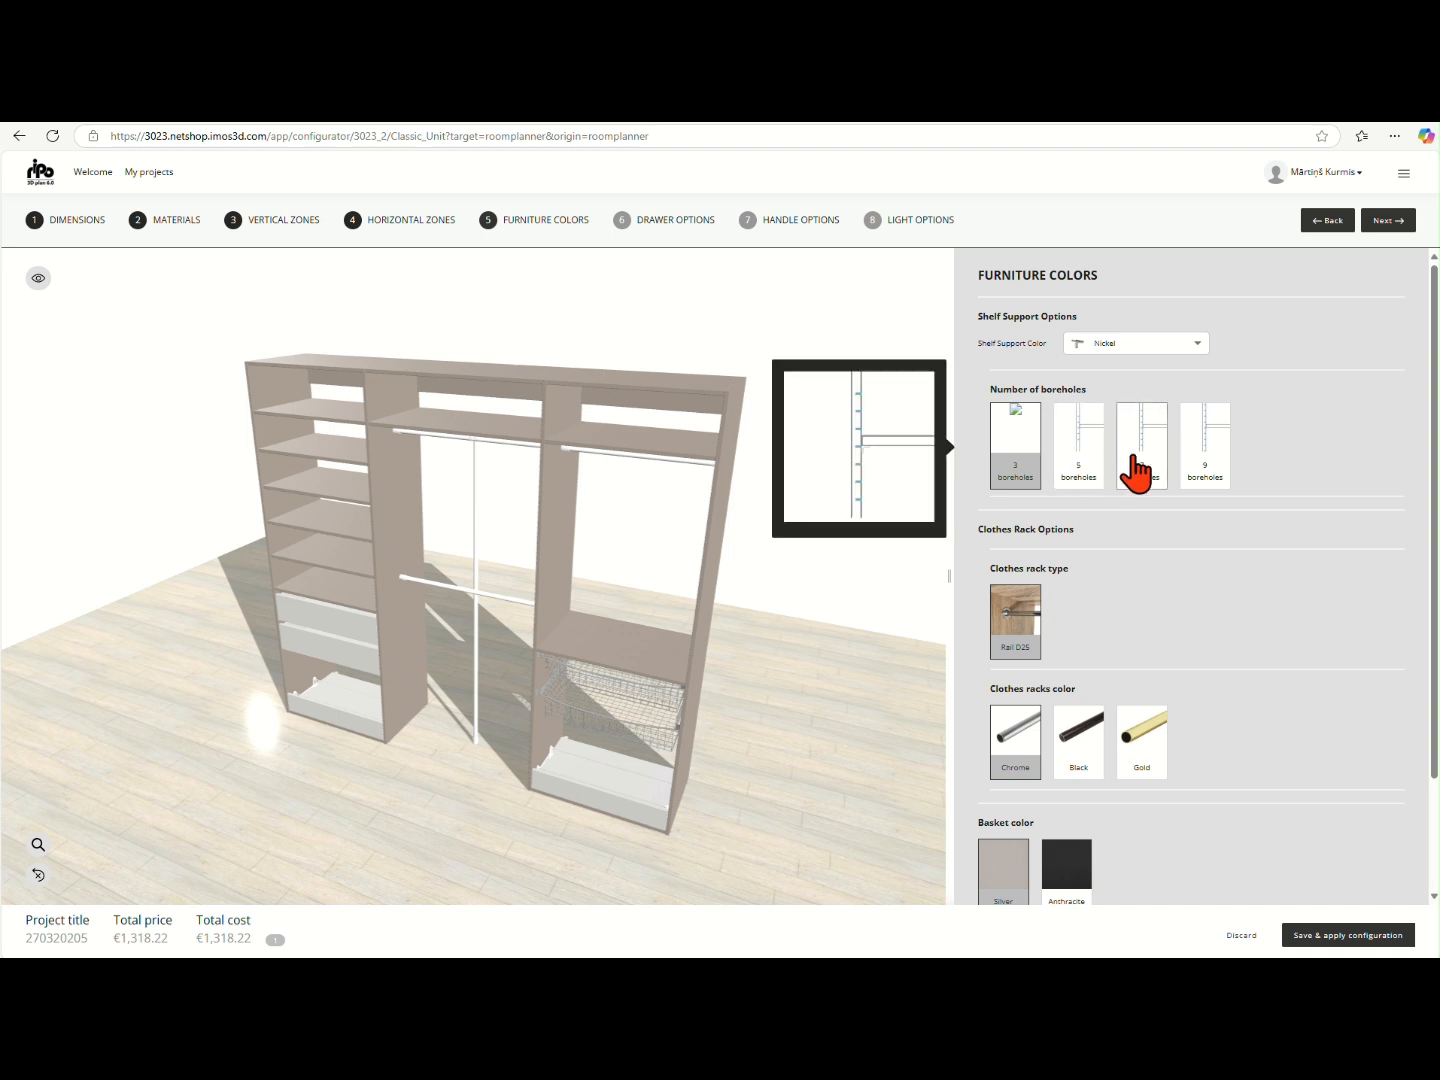
{"action": "mouse_move", "coordinate": [1218, 491]}
{"action": "scroll", "coordinate": [1206, 538], "scroll_direction": "down", "scroll_amount": 2}
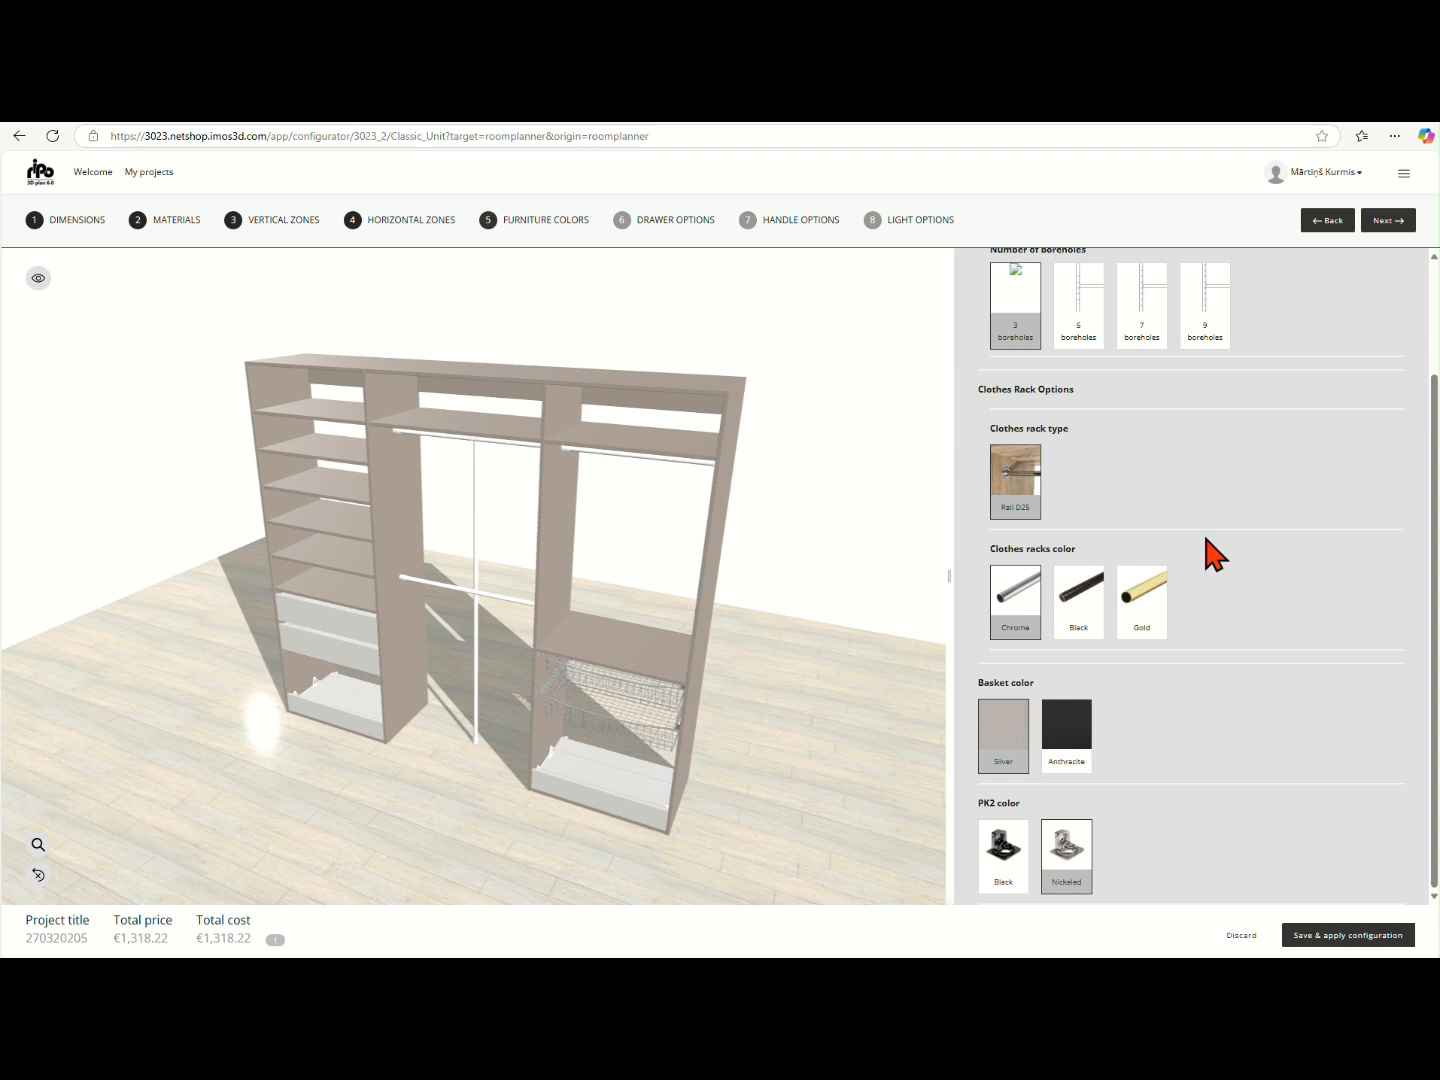
{"action": "mouse_move", "coordinate": [1085, 600]}
{"action": "mouse_move", "coordinate": [1143, 622]}
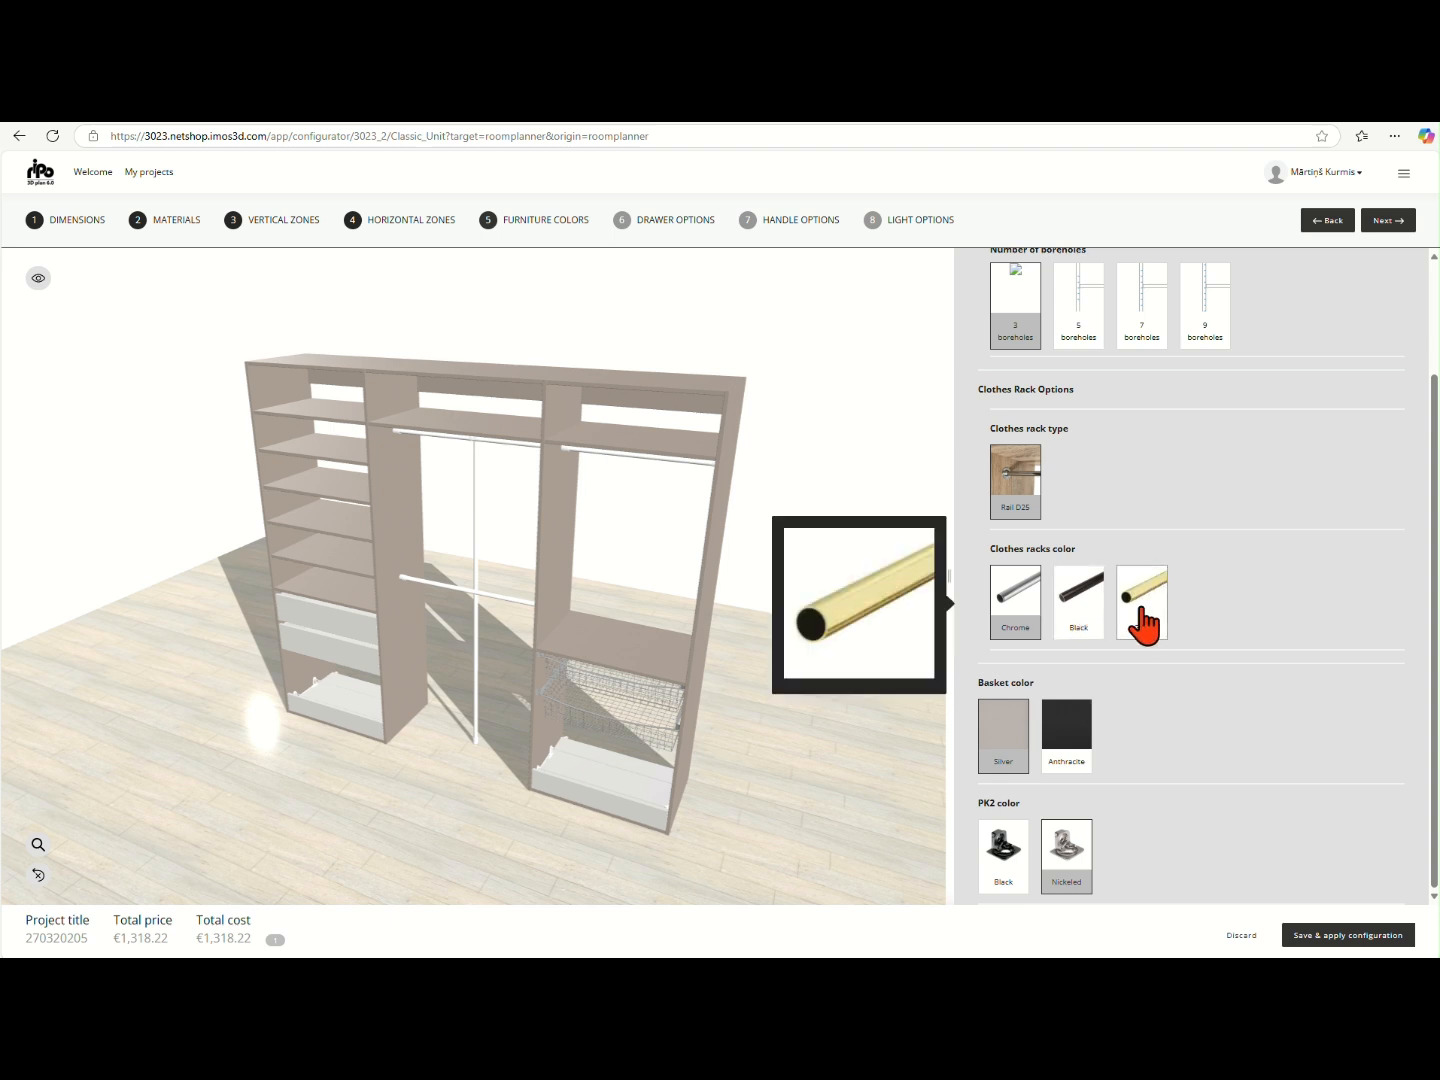
- Change the basket color to Anthracite
{"action": "left_click", "coordinate": [1062, 757]}
{"action": "mouse_move", "coordinate": [1005, 755]}
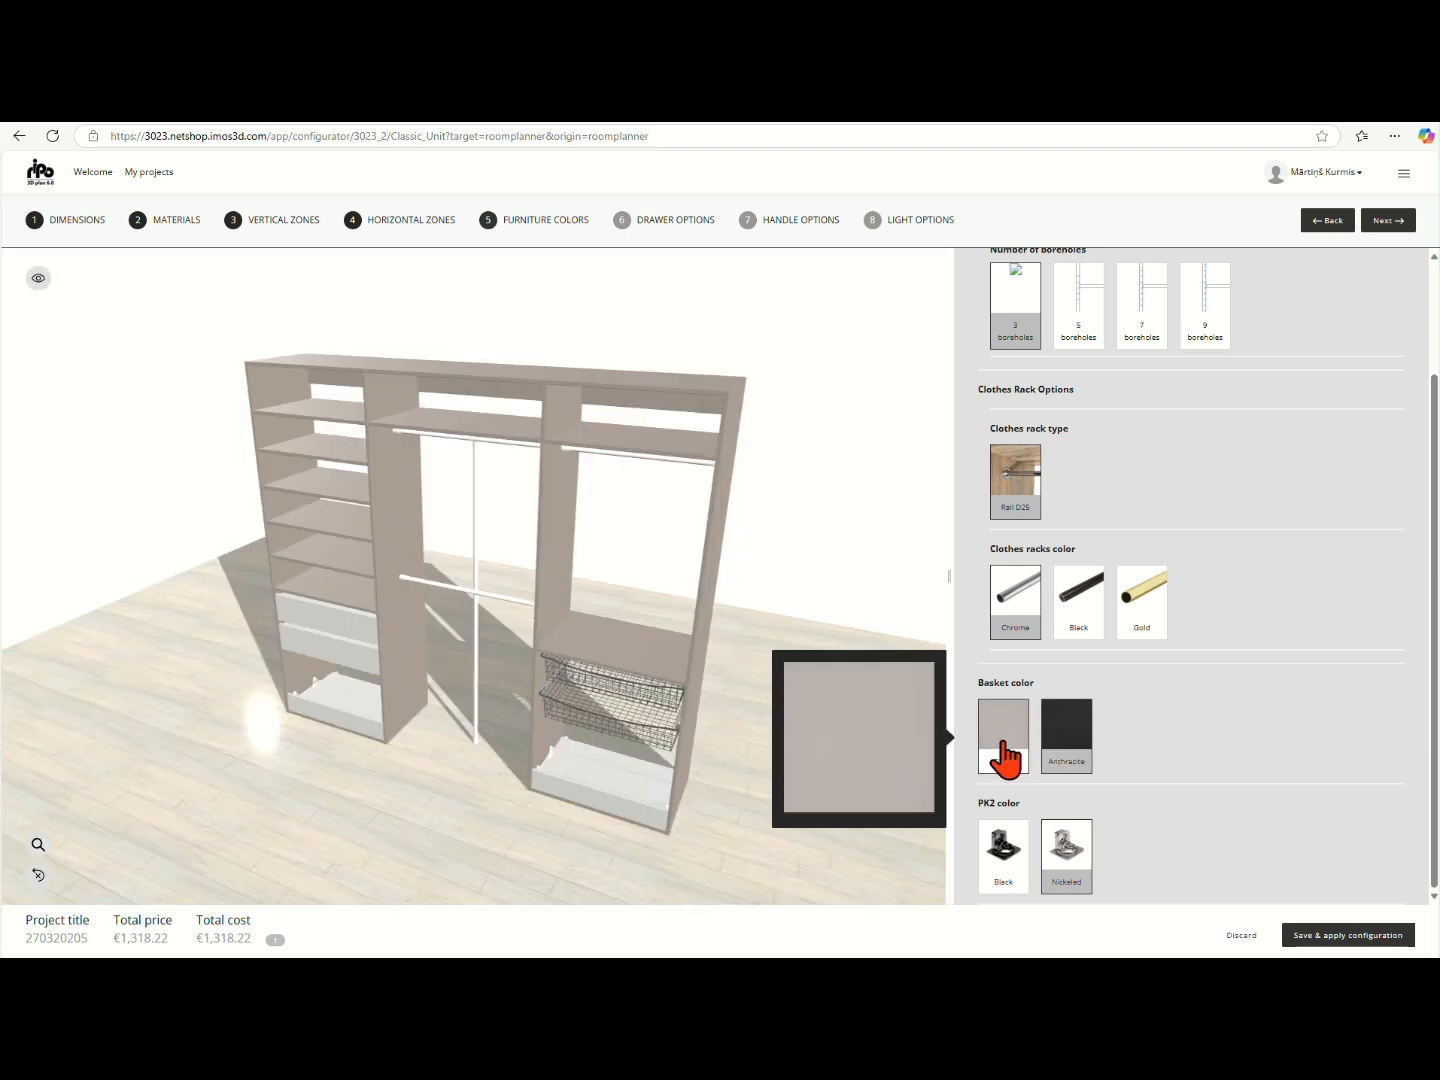
- Set the basket color back to Silver and keep the PK2 color as Nickeled
{"action": "left_click", "coordinate": [1004, 757]}
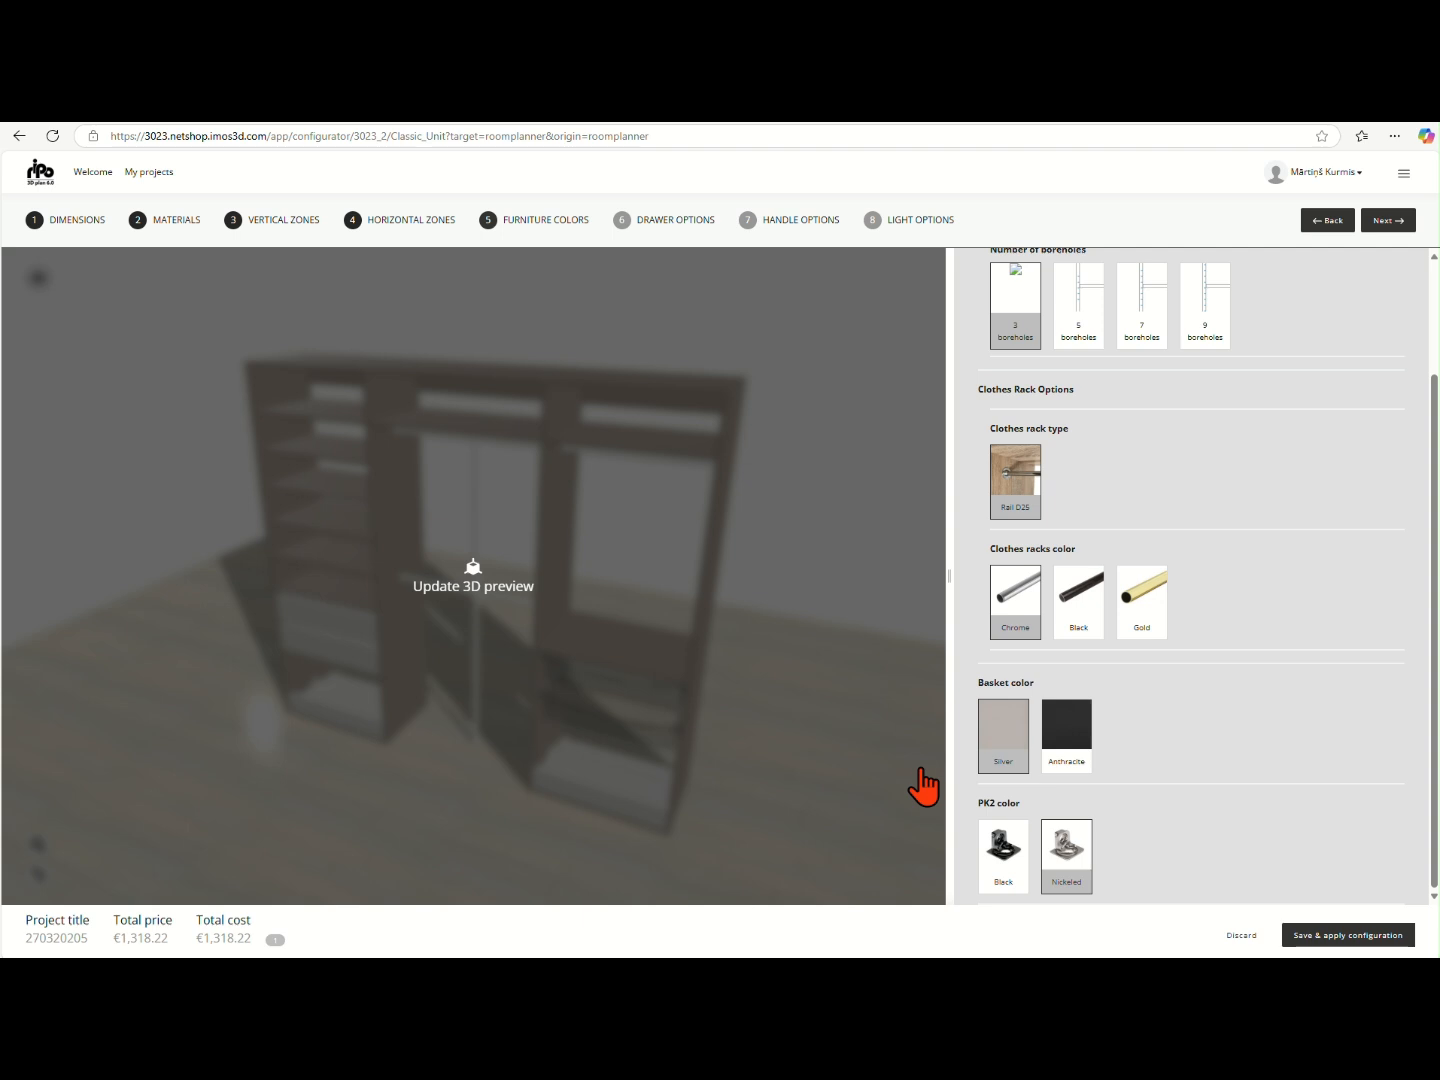
{"action": "mouse_move", "coordinate": [1008, 870]}
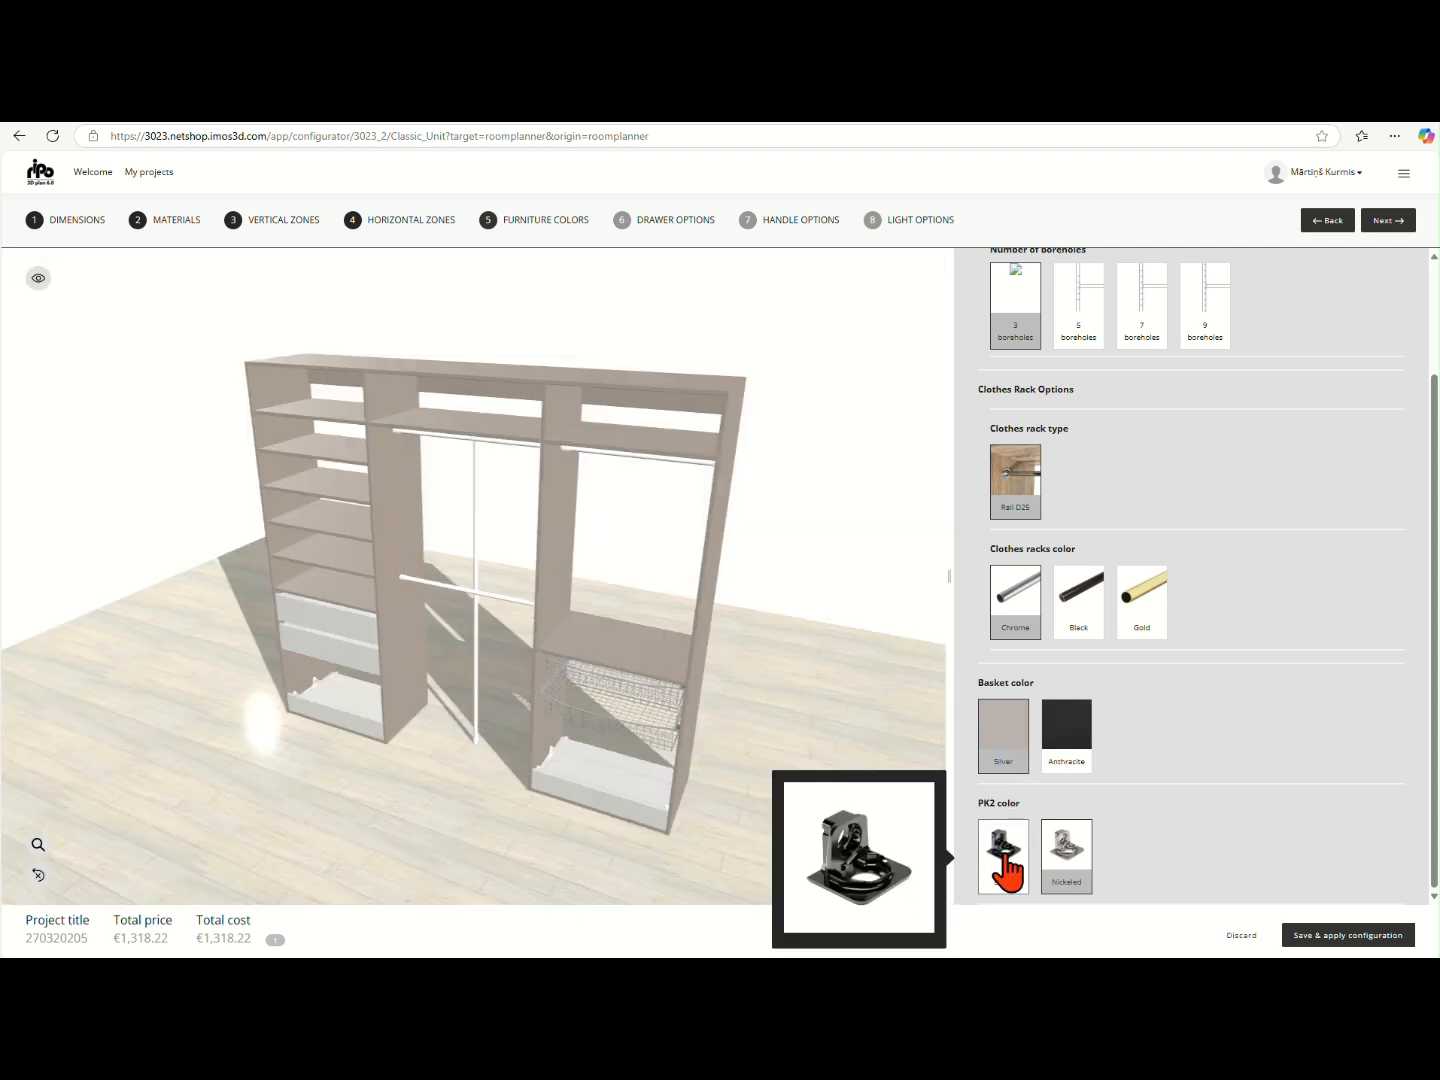
{"action": "left_click", "coordinate": [1063, 857]}
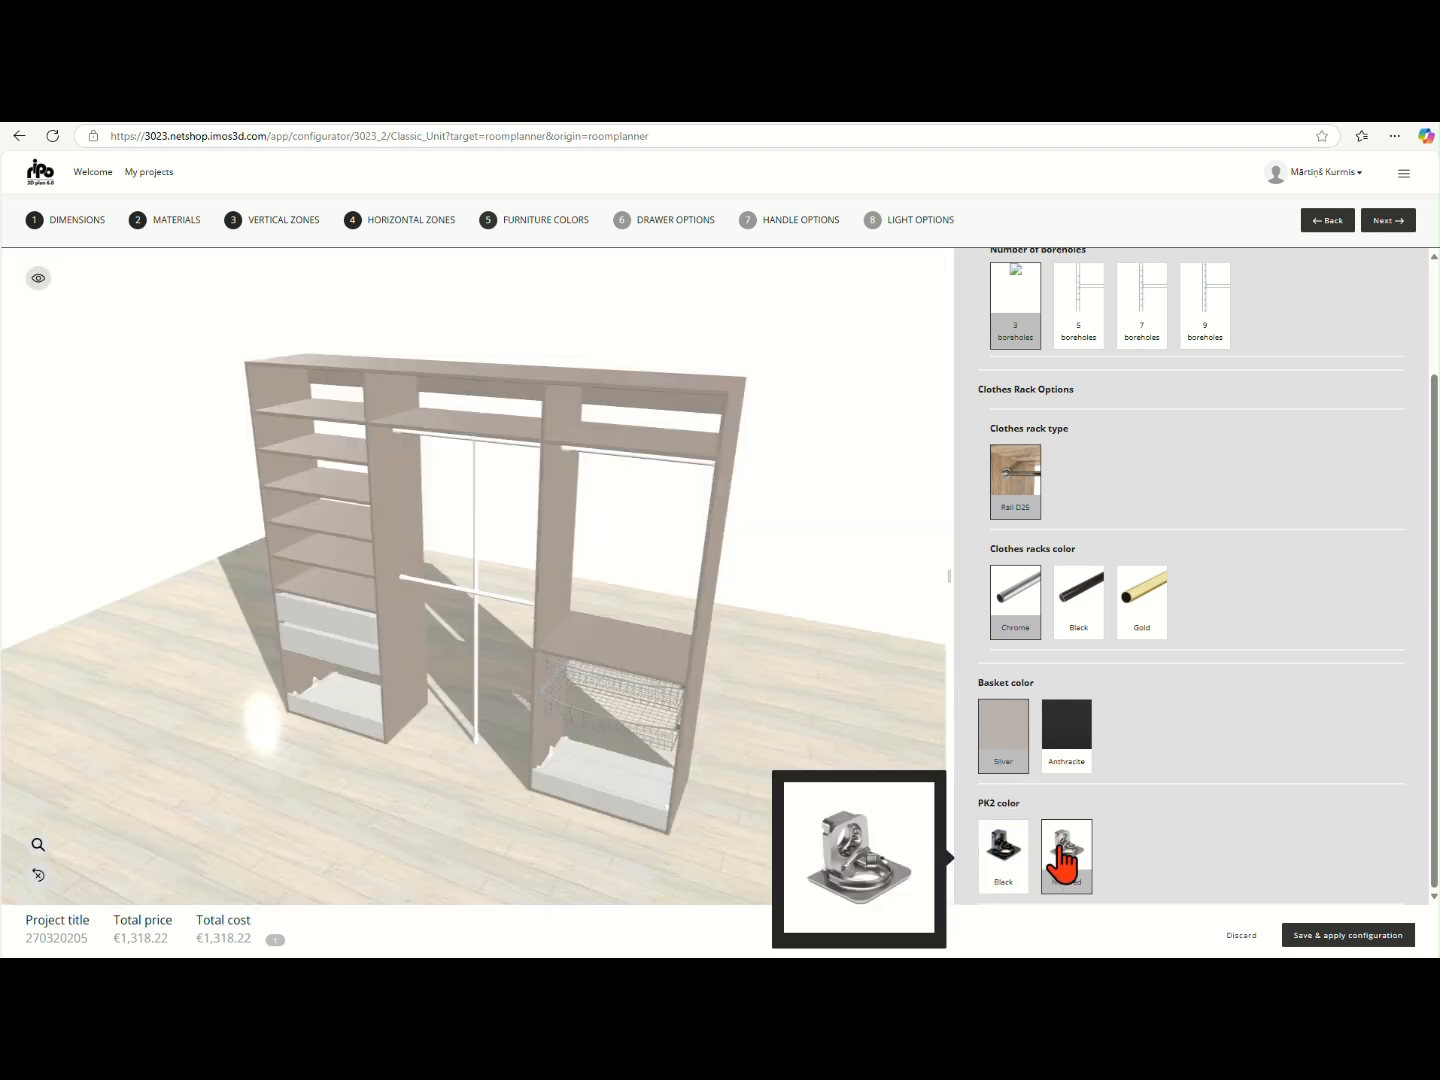
- Go to the drawer options stage and set the Movento drawer type to Tipo-On Blumotion 40kg, keeping the 40kg load option
{"action": "left_click", "coordinate": [1388, 220]}
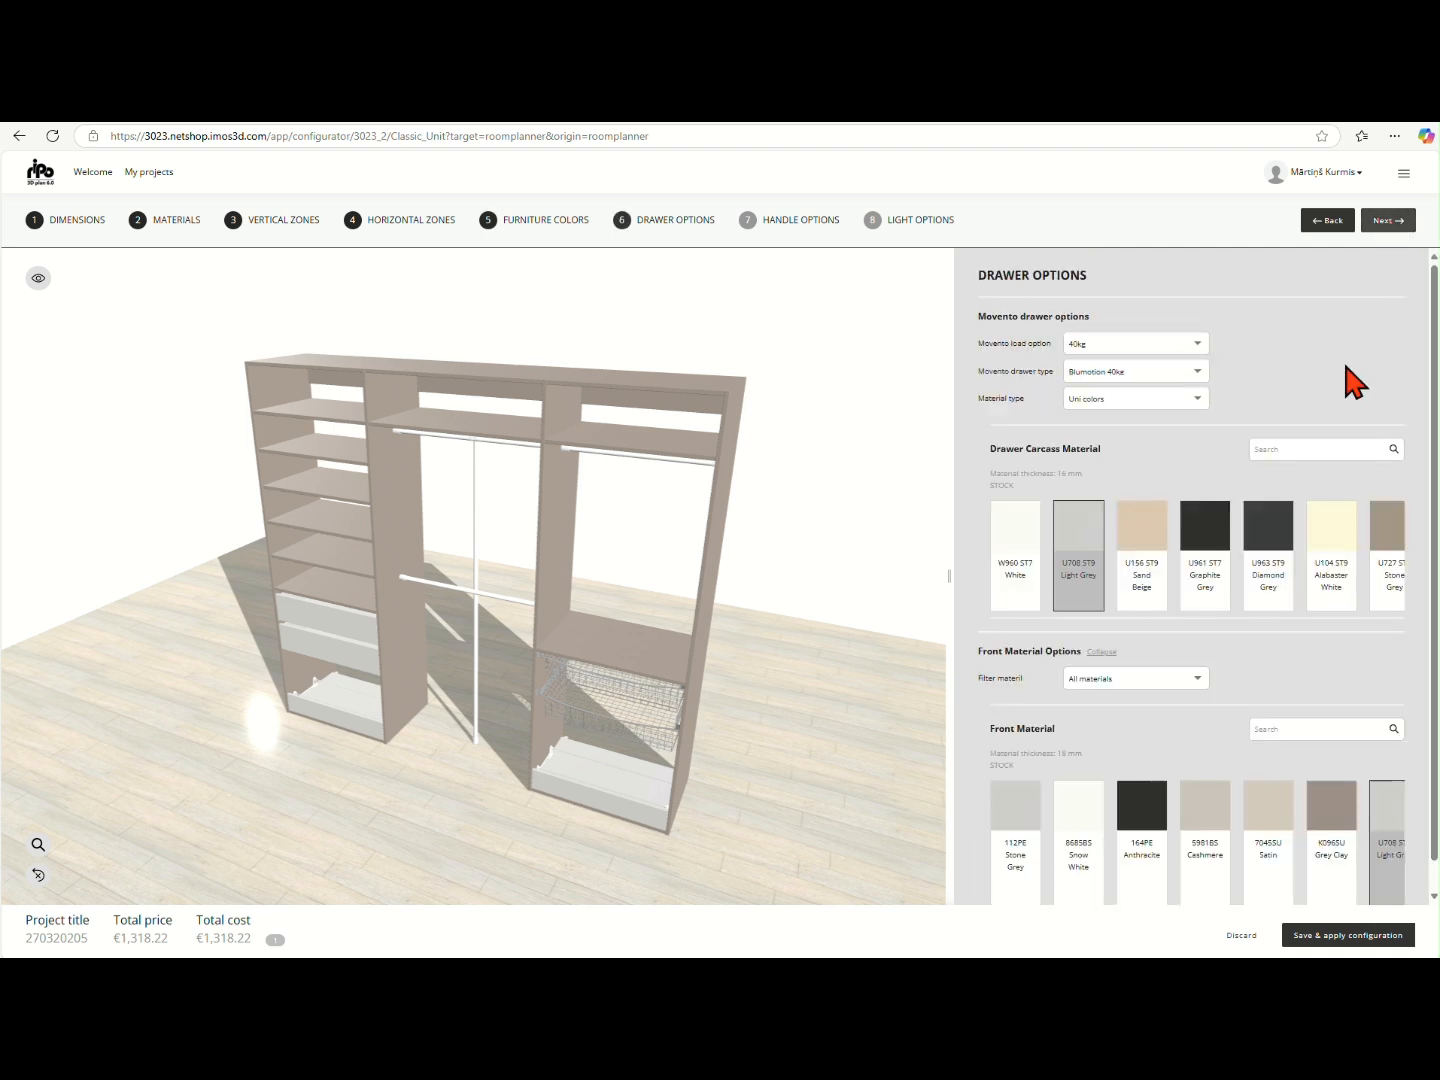
{"action": "left_click", "coordinate": [1195, 343]}
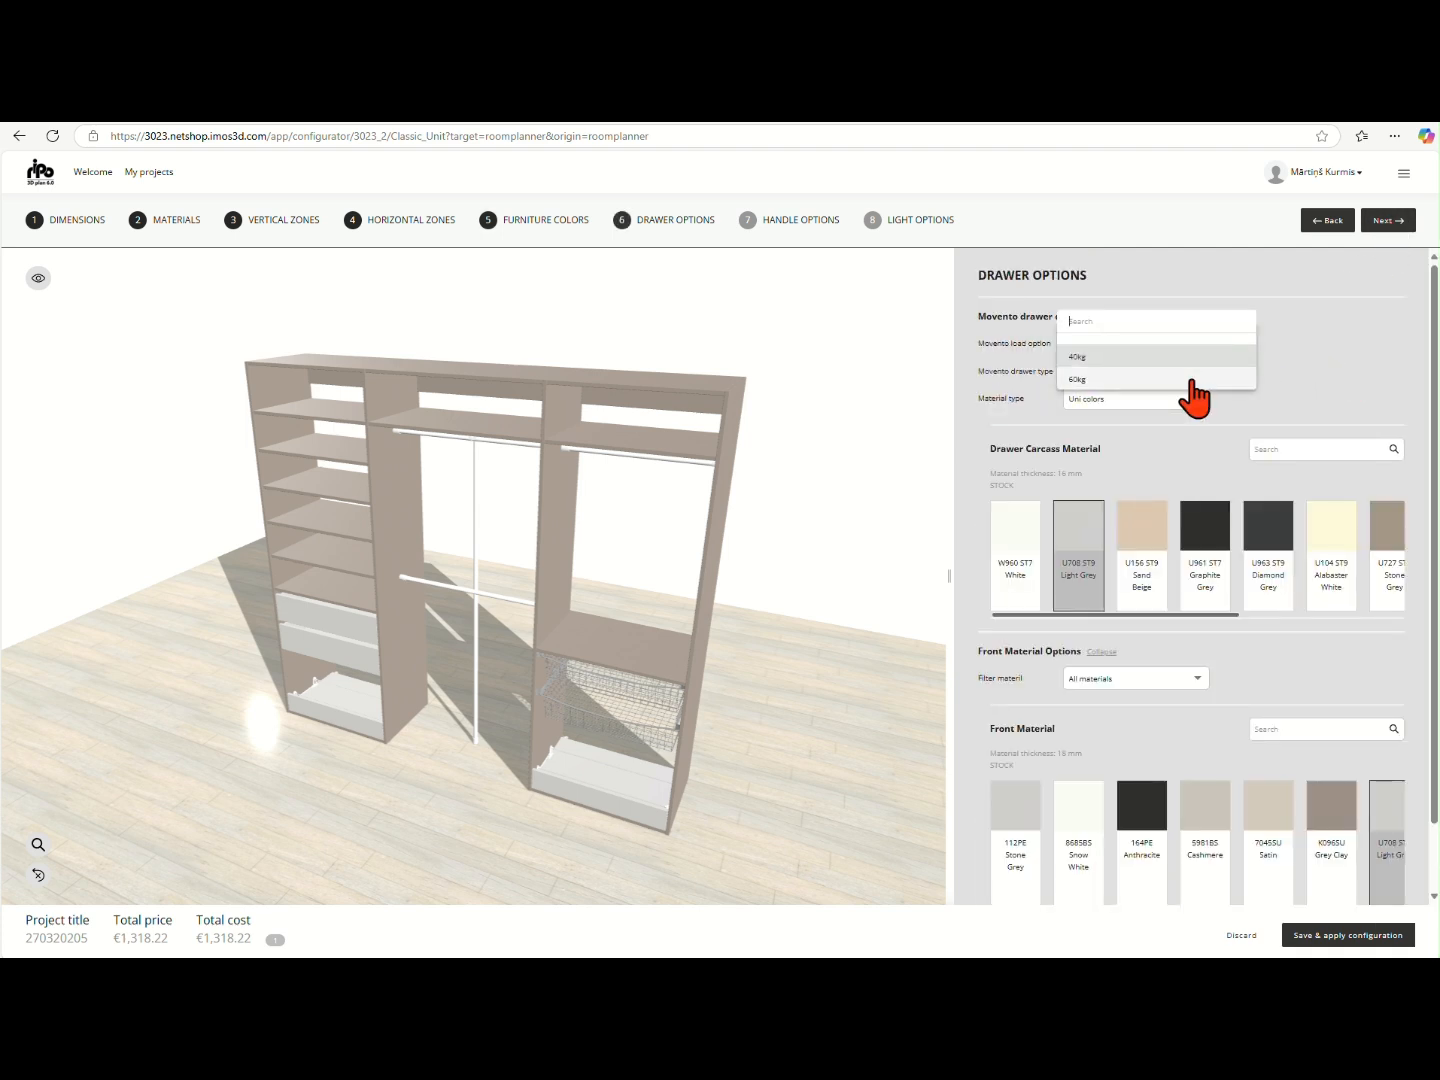
{"action": "left_click", "coordinate": [1284, 351]}
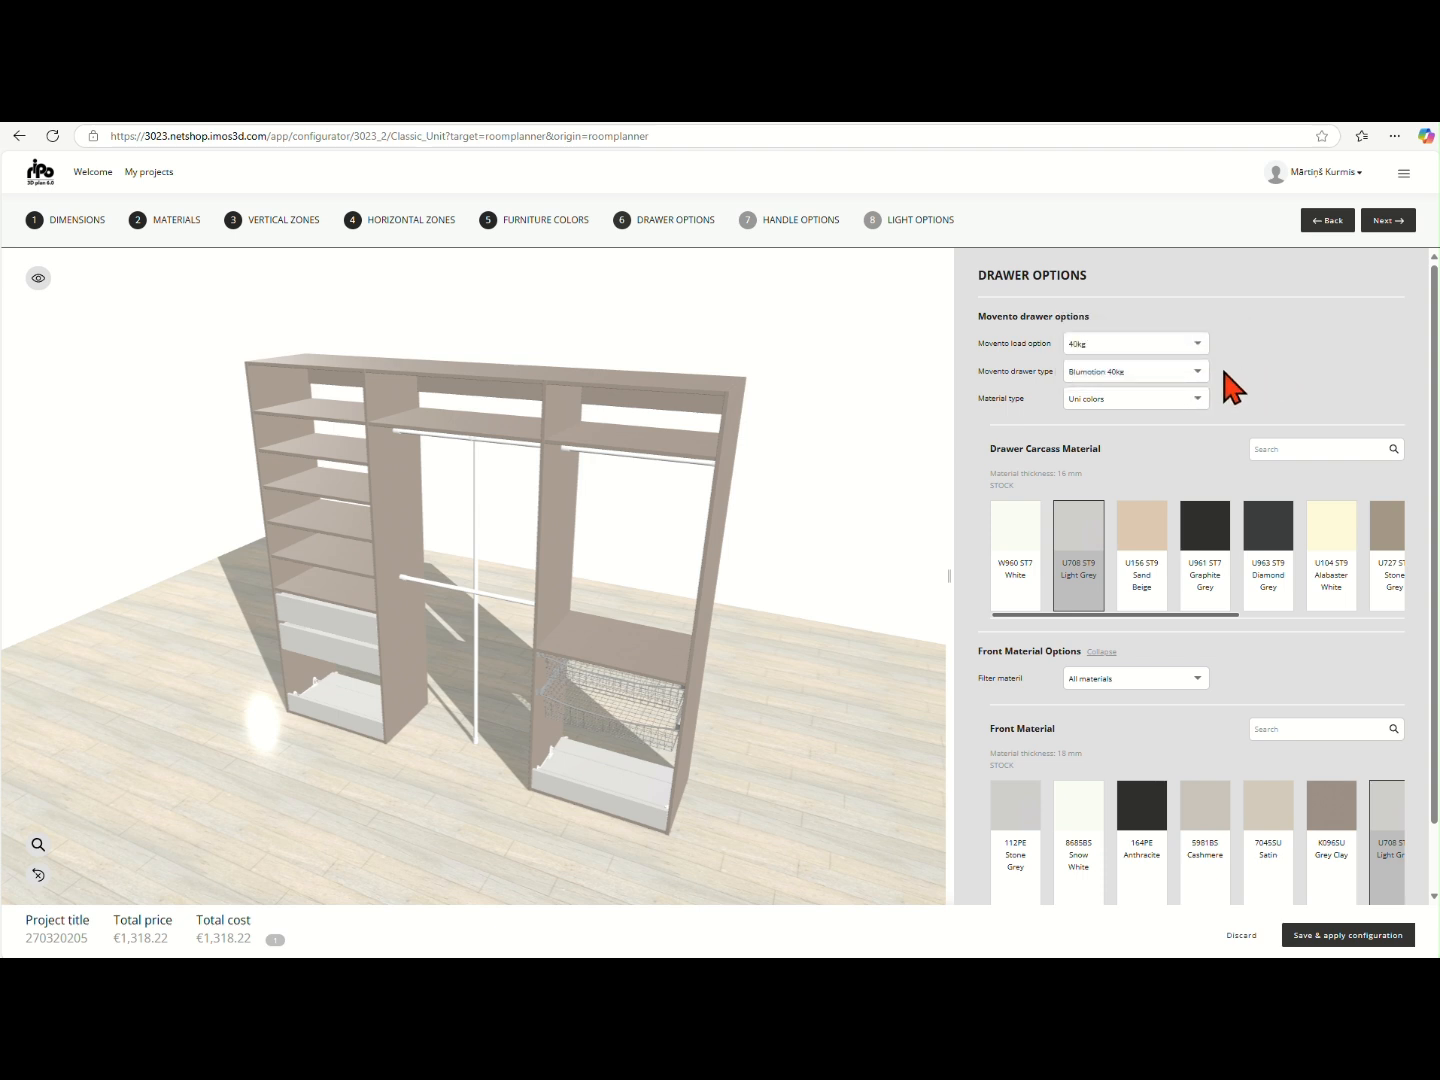
{"action": "left_click", "coordinate": [1193, 374]}
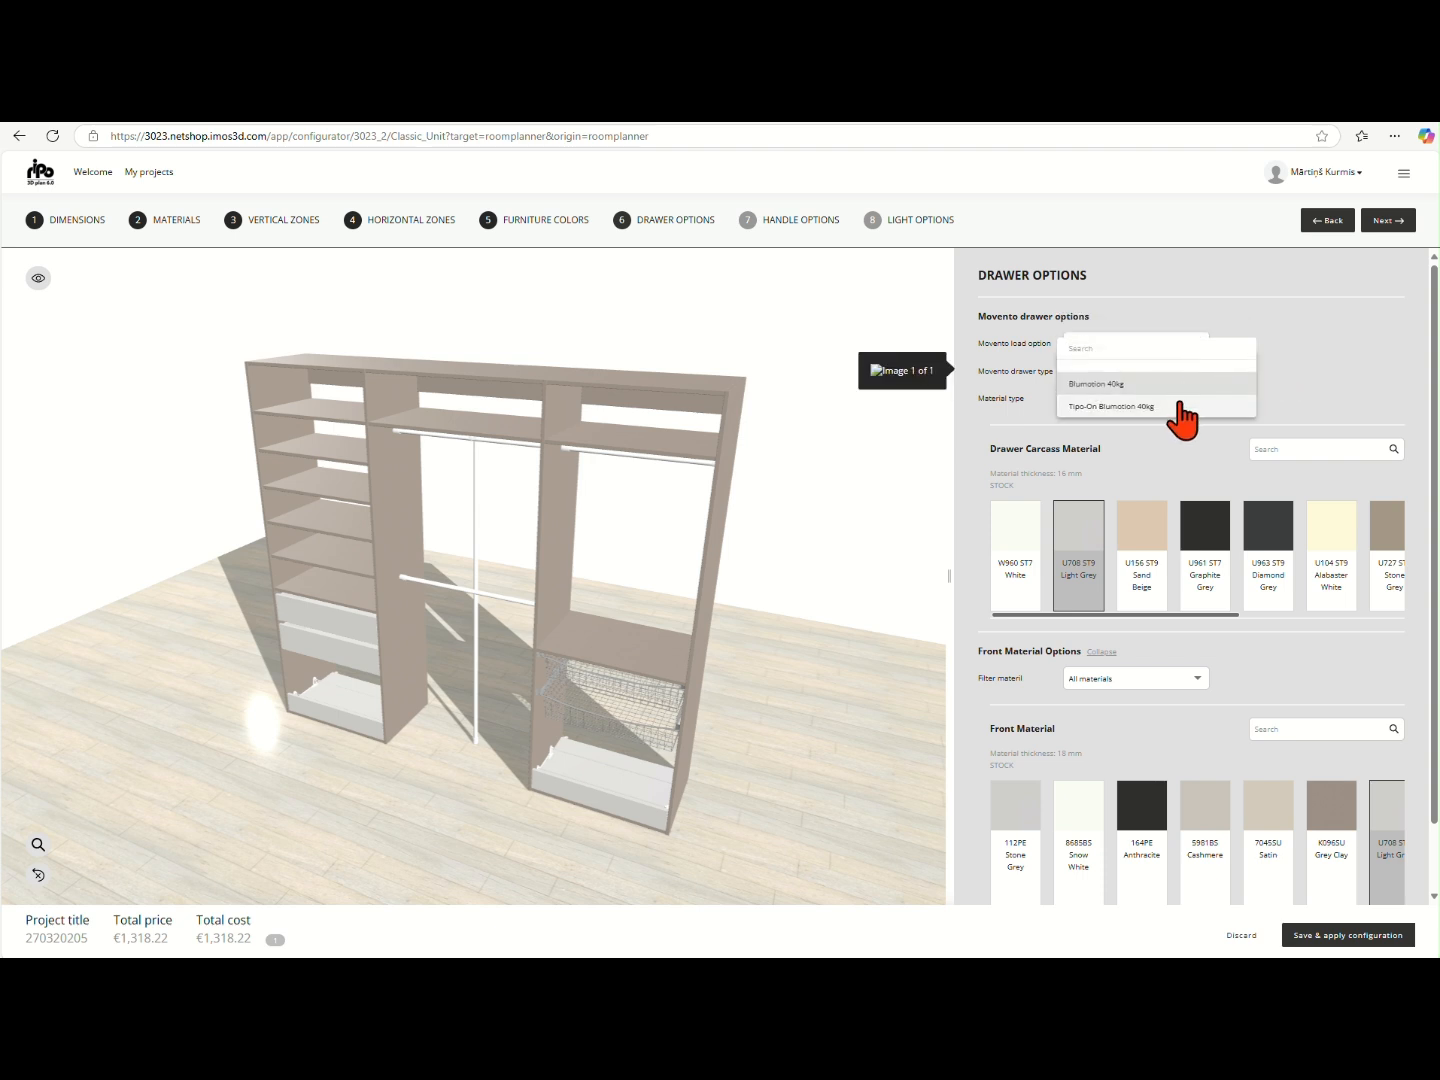
{"action": "left_click", "coordinate": [1150, 406]}
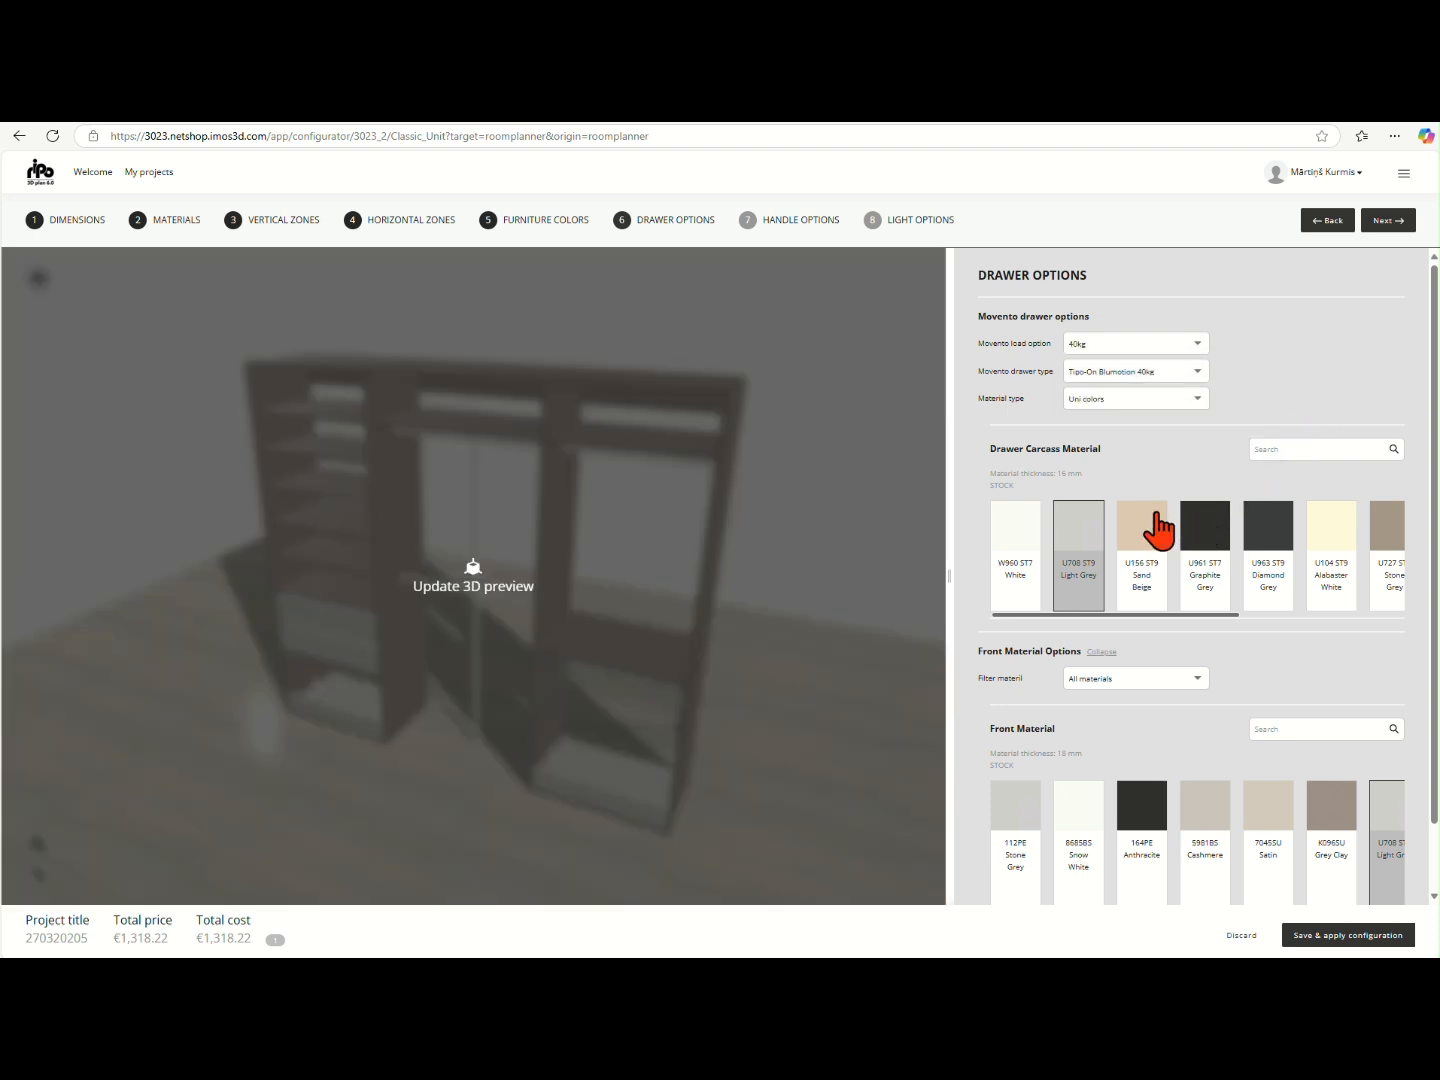
- Choose U727 ST9 Stone Grey as the drawer carcass material
{"action": "scroll", "coordinate": [1160, 530], "scroll_direction": "right", "scroll_amount": 2}
{"action": "scroll", "coordinate": [1130, 540], "scroll_direction": "right", "scroll_amount": 2}
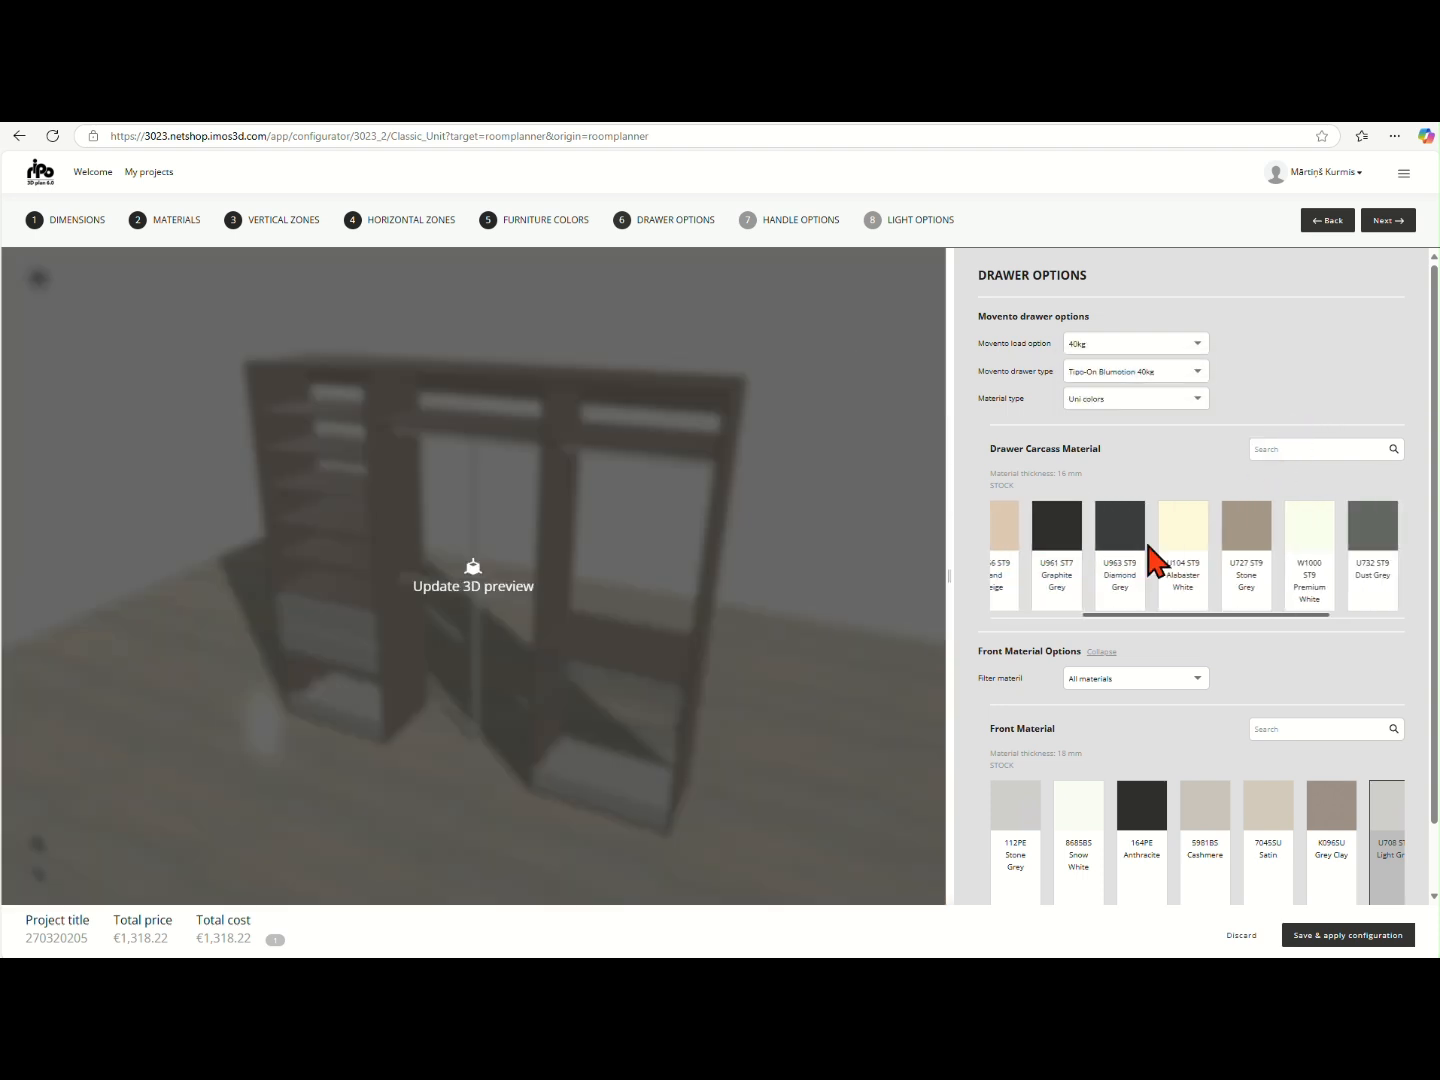
{"action": "left_click", "coordinate": [1247, 551]}
- Search the drawer front materials for "u72" and choose U727 ST9 Stone Grey
{"action": "scroll", "coordinate": [1239, 670], "scroll_direction": "down", "scroll_amount": 1}
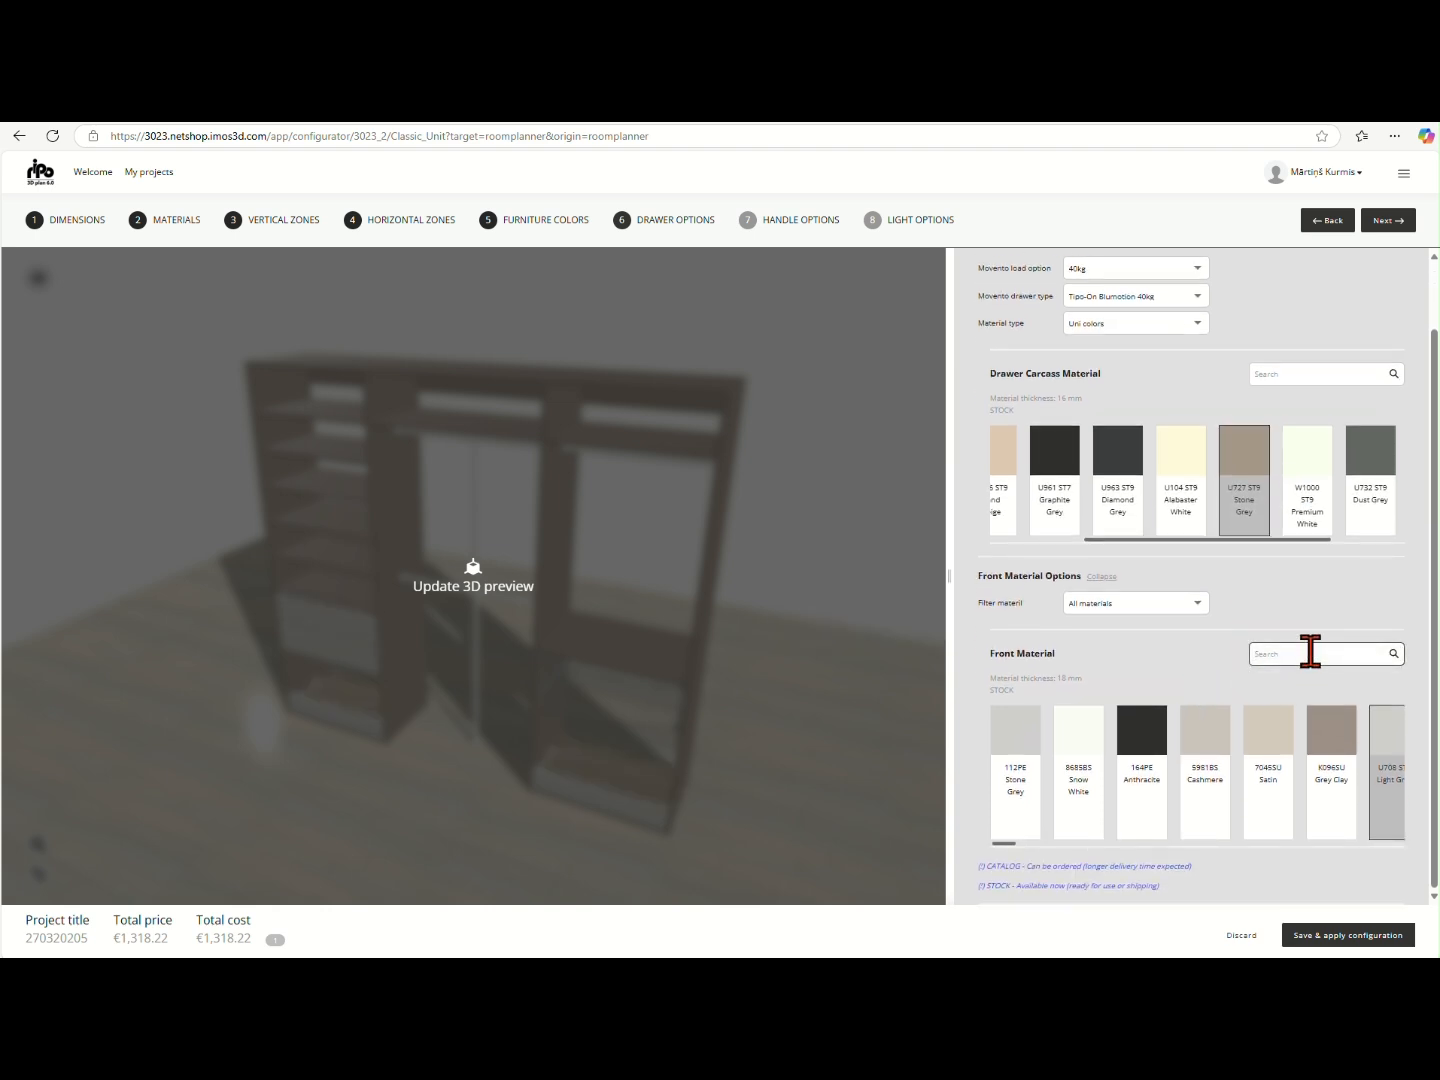
{"action": "type", "text": "u"}
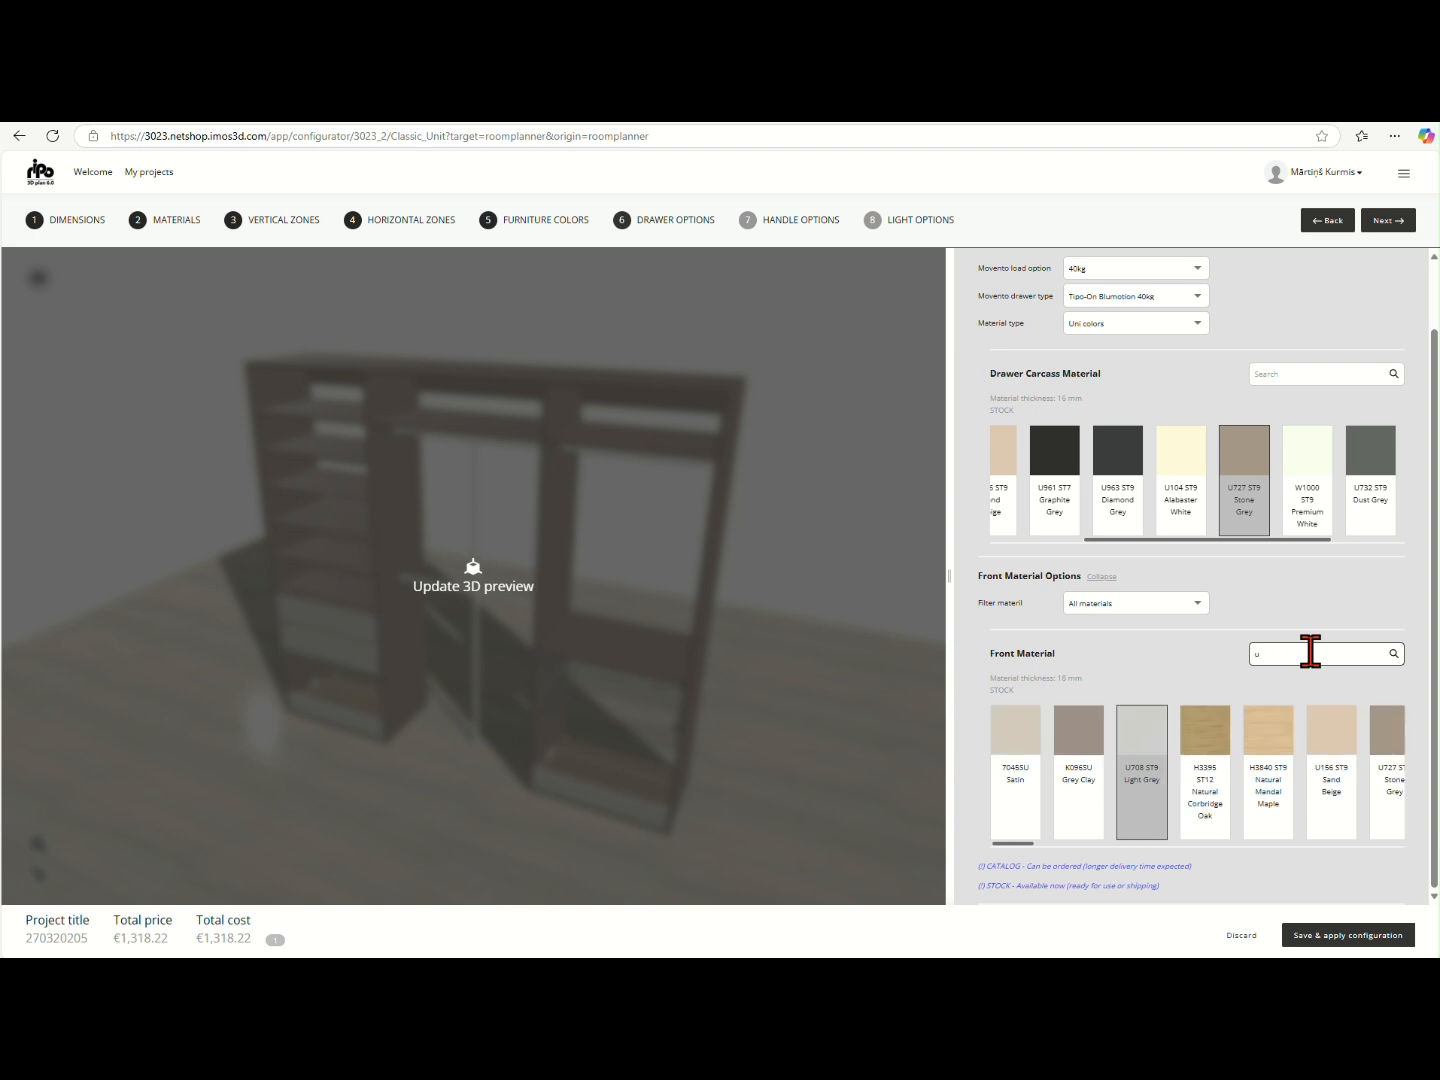
{"action": "type", "text": "72"}
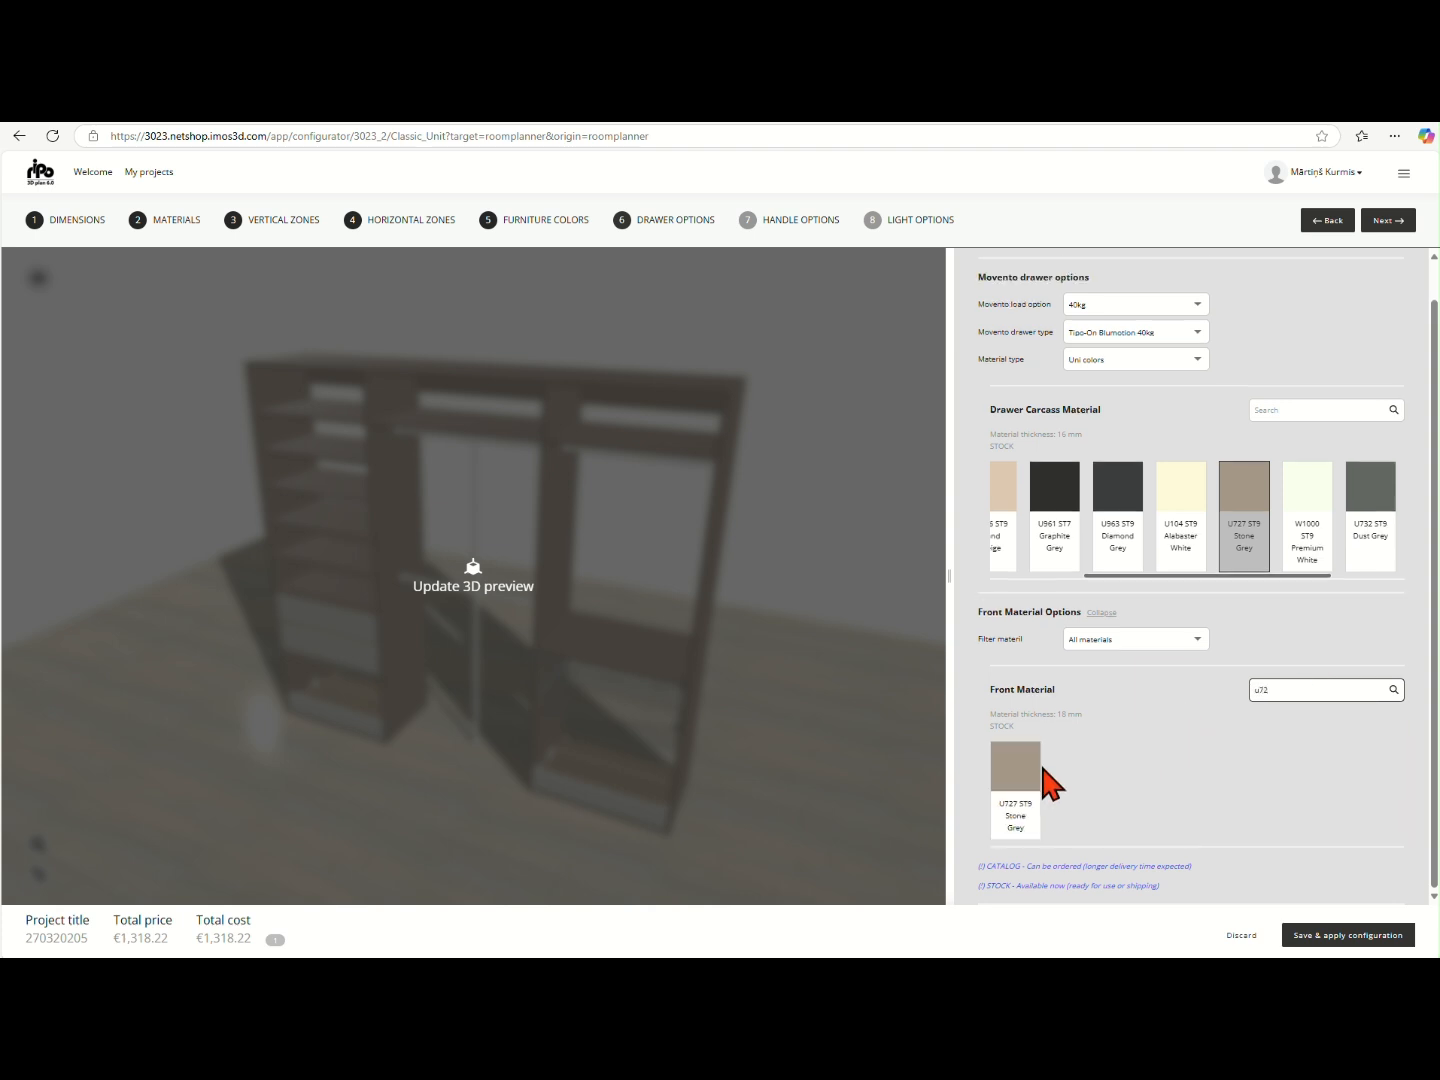
{"action": "left_click", "coordinate": [1020, 790]}
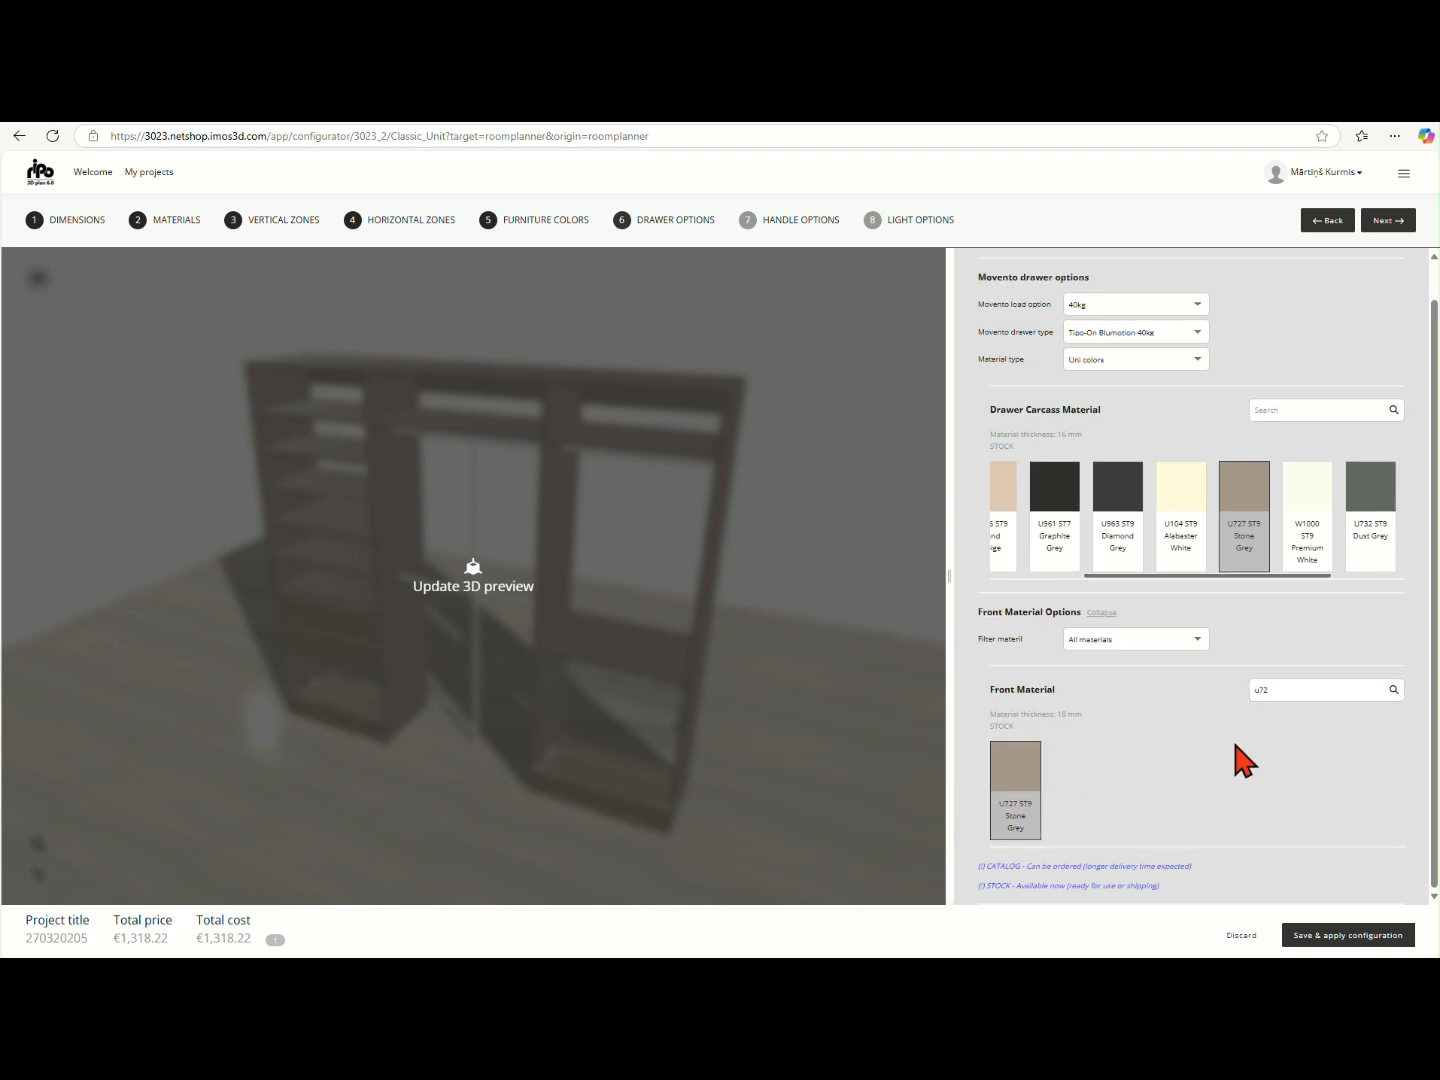
- Go to the handle options stage and set the drawer handle style to No Handle
{"action": "left_click", "coordinate": [1386, 221]}
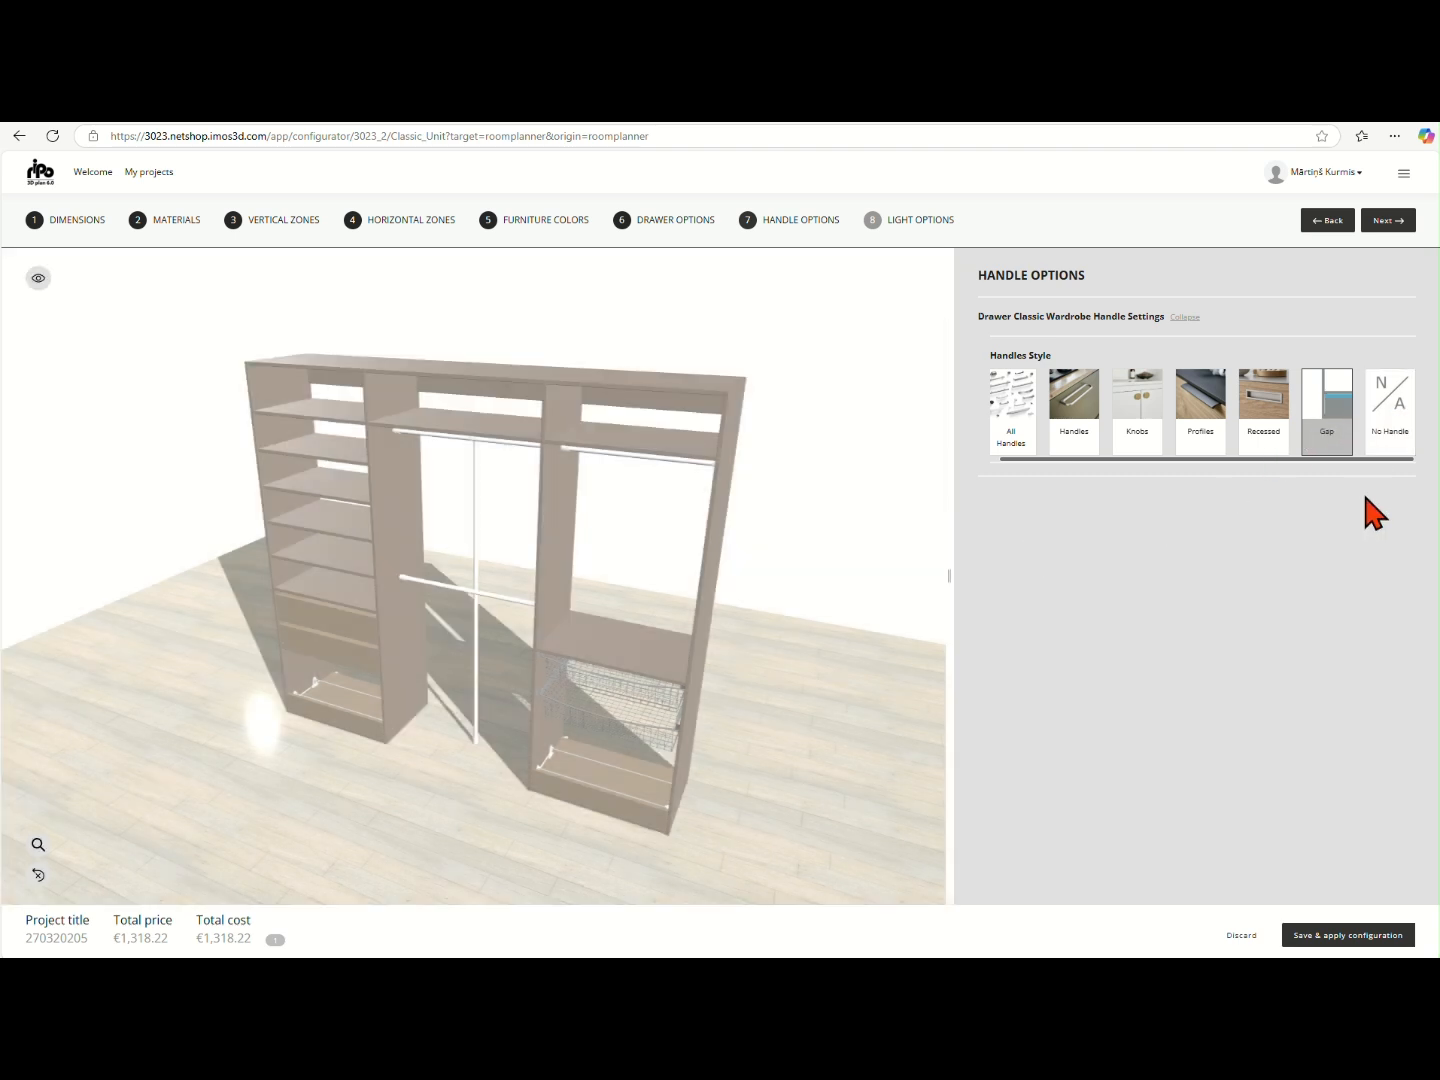
{"action": "mouse_move", "coordinate": [1390, 428]}
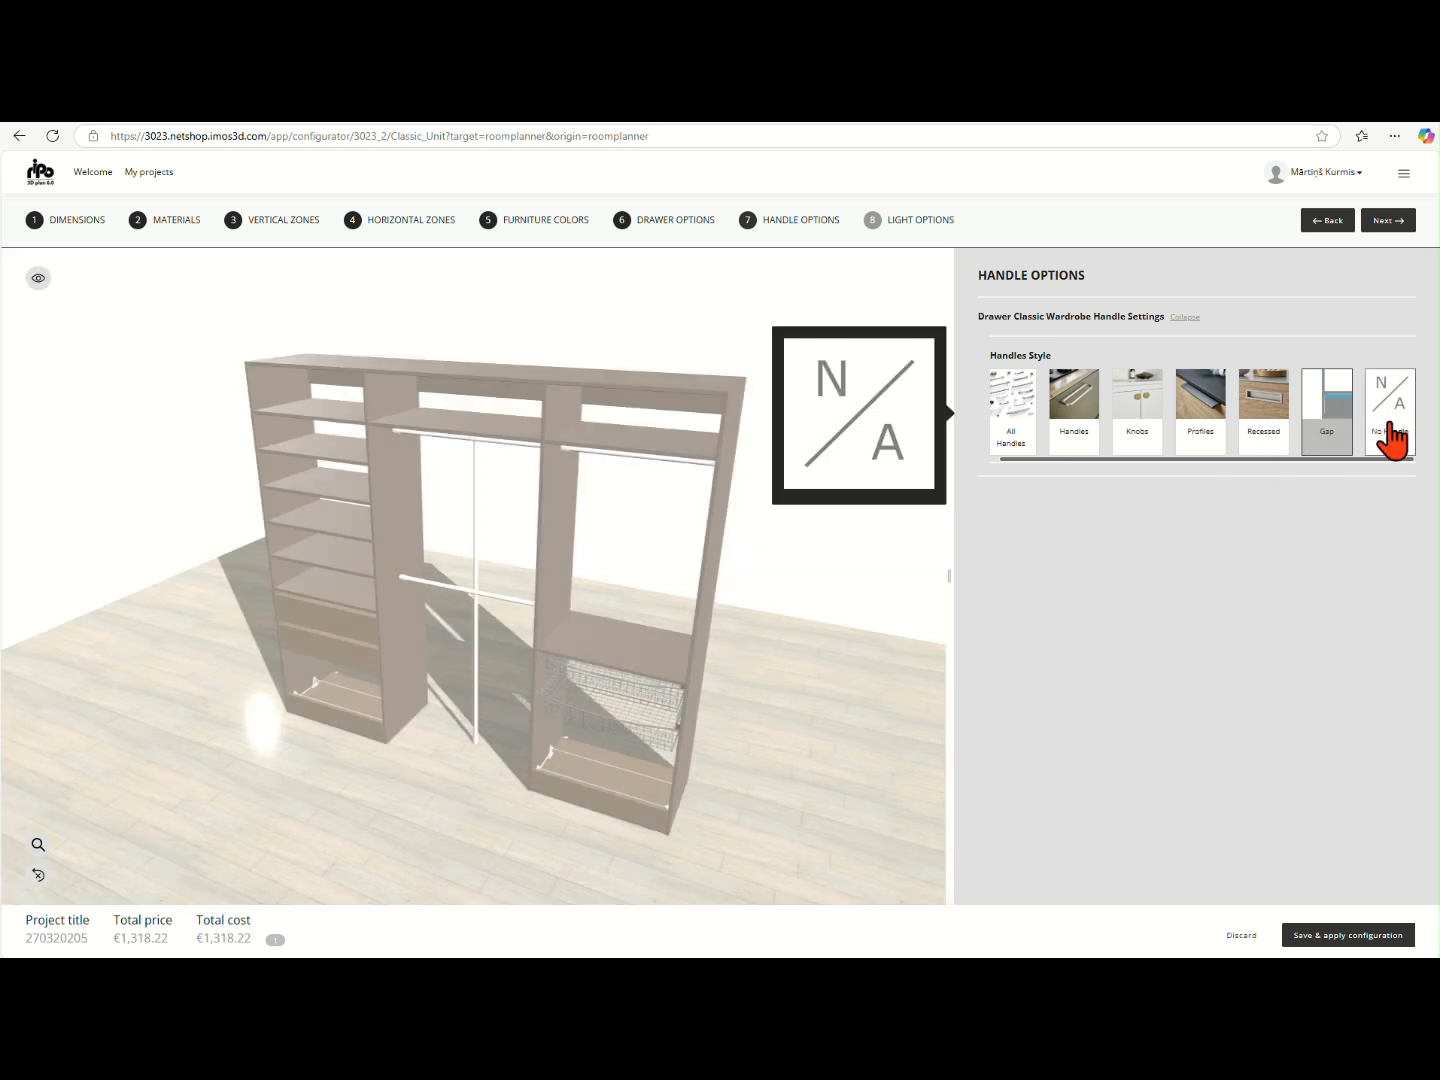
{"action": "left_click", "coordinate": [1391, 438]}
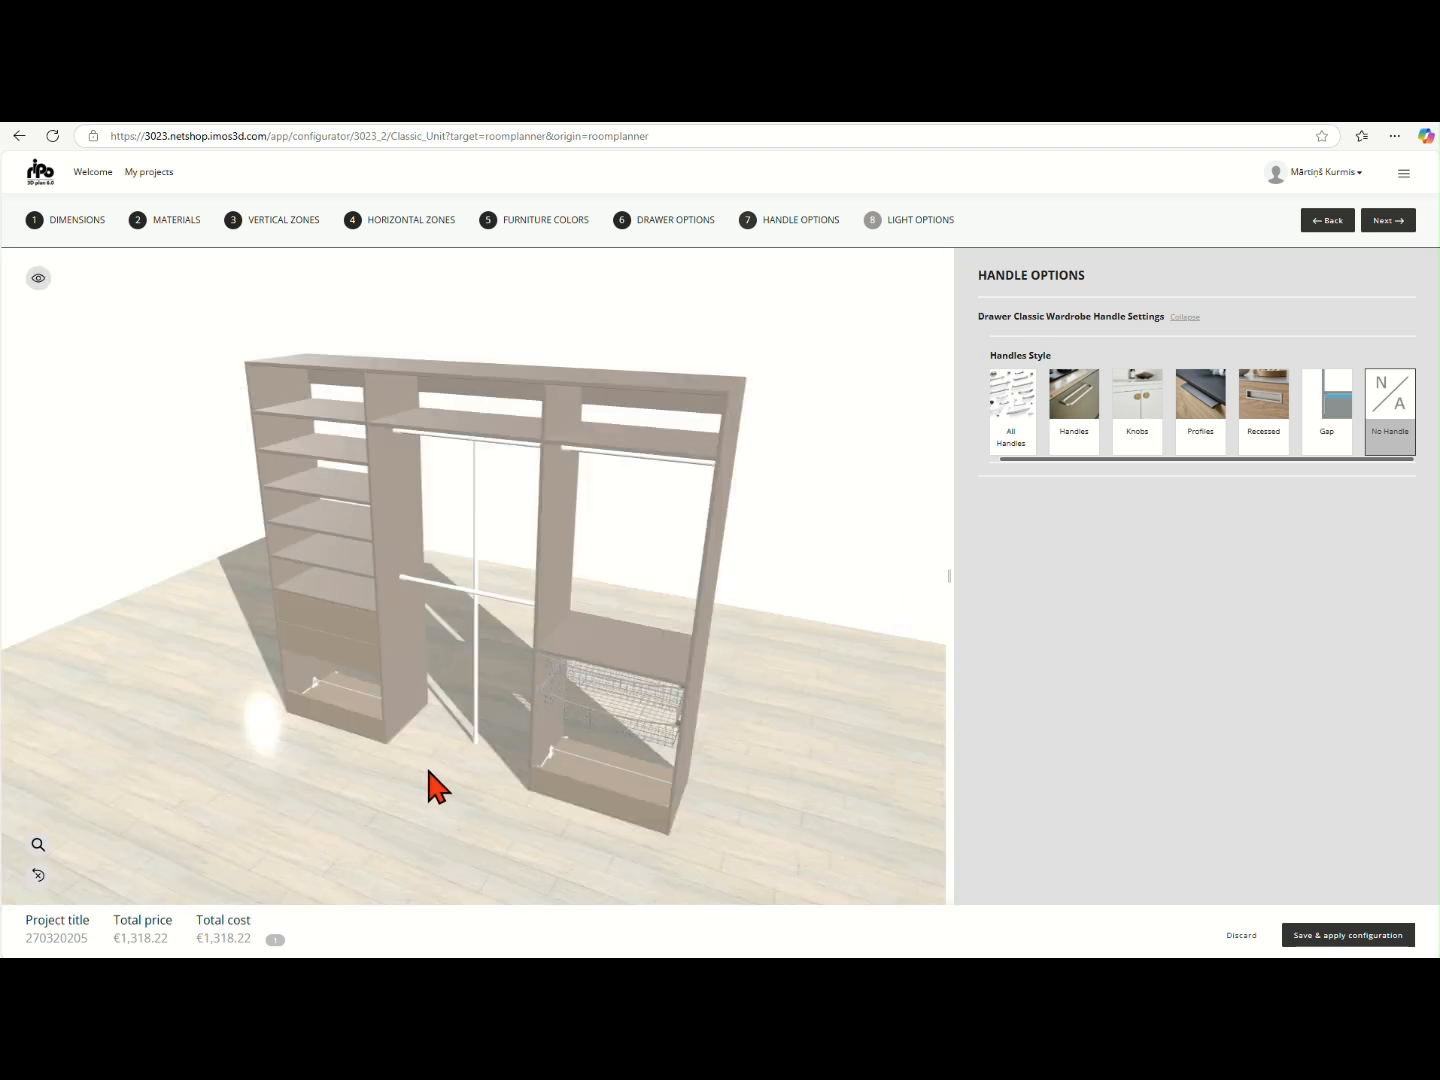
{"action": "mouse_move", "coordinate": [432, 787]}
{"action": "left_mouse_down"}
{"action": "mouse_move", "coordinate": [554, 733]}
{"action": "mouse_move", "coordinate": [444, 752]}
{"action": "left_mouse_up"}
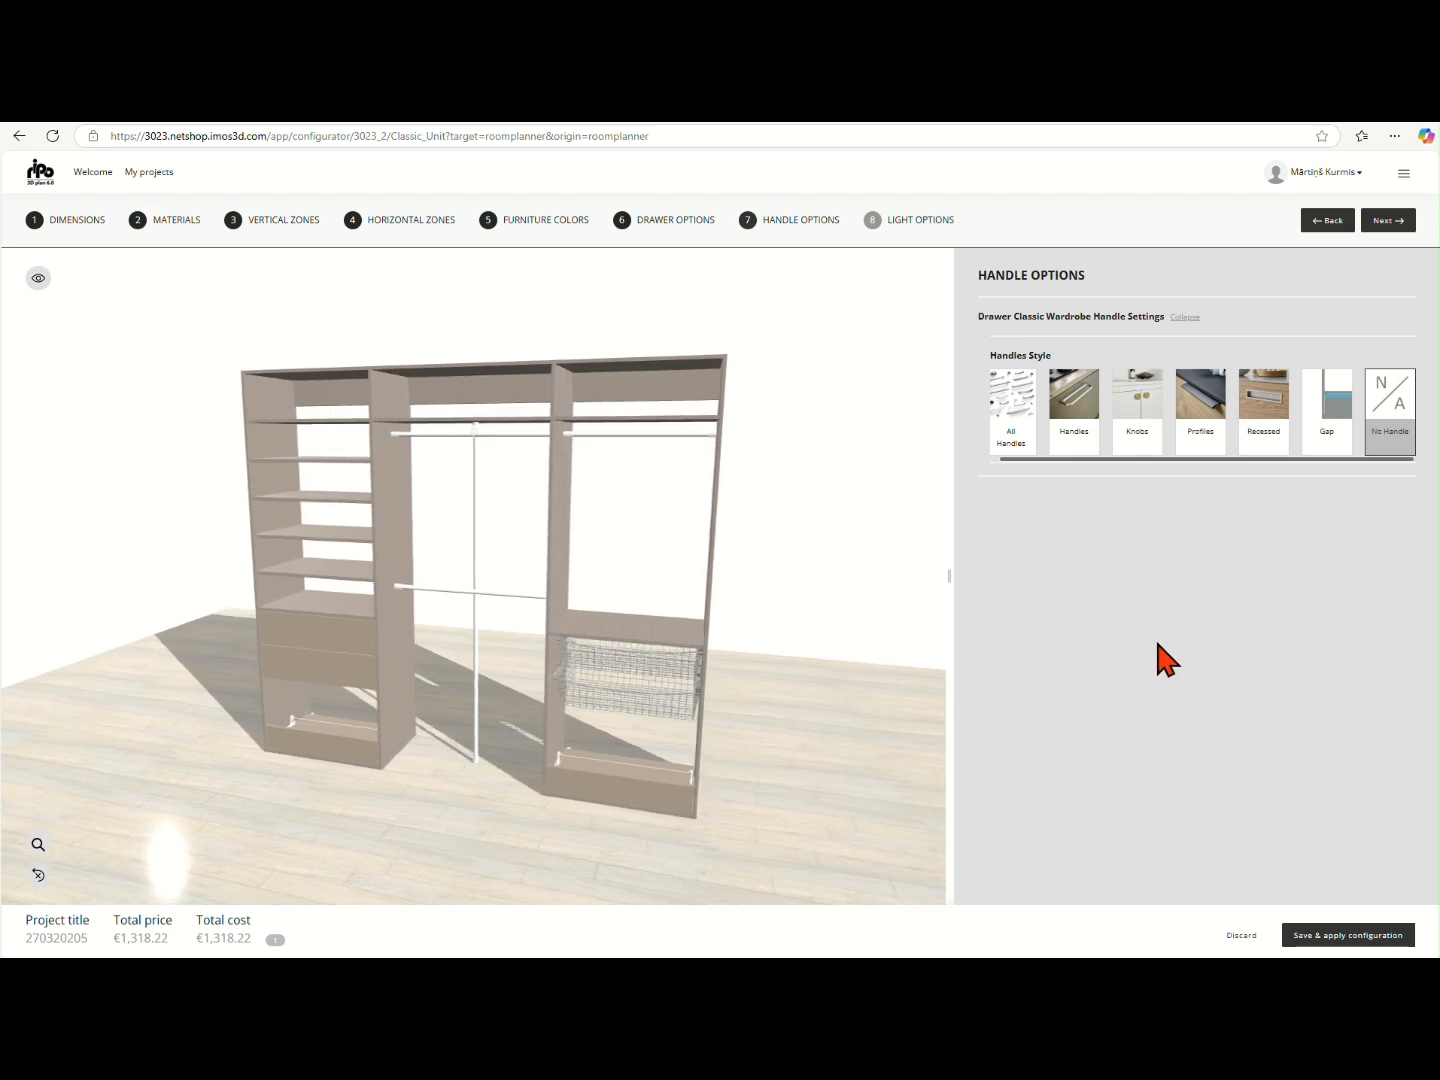
- Go to the light options stage, preview the wardrobe with a vertical LED profile, and switch back to Without LED profile
{"action": "left_click", "coordinate": [1387, 220]}
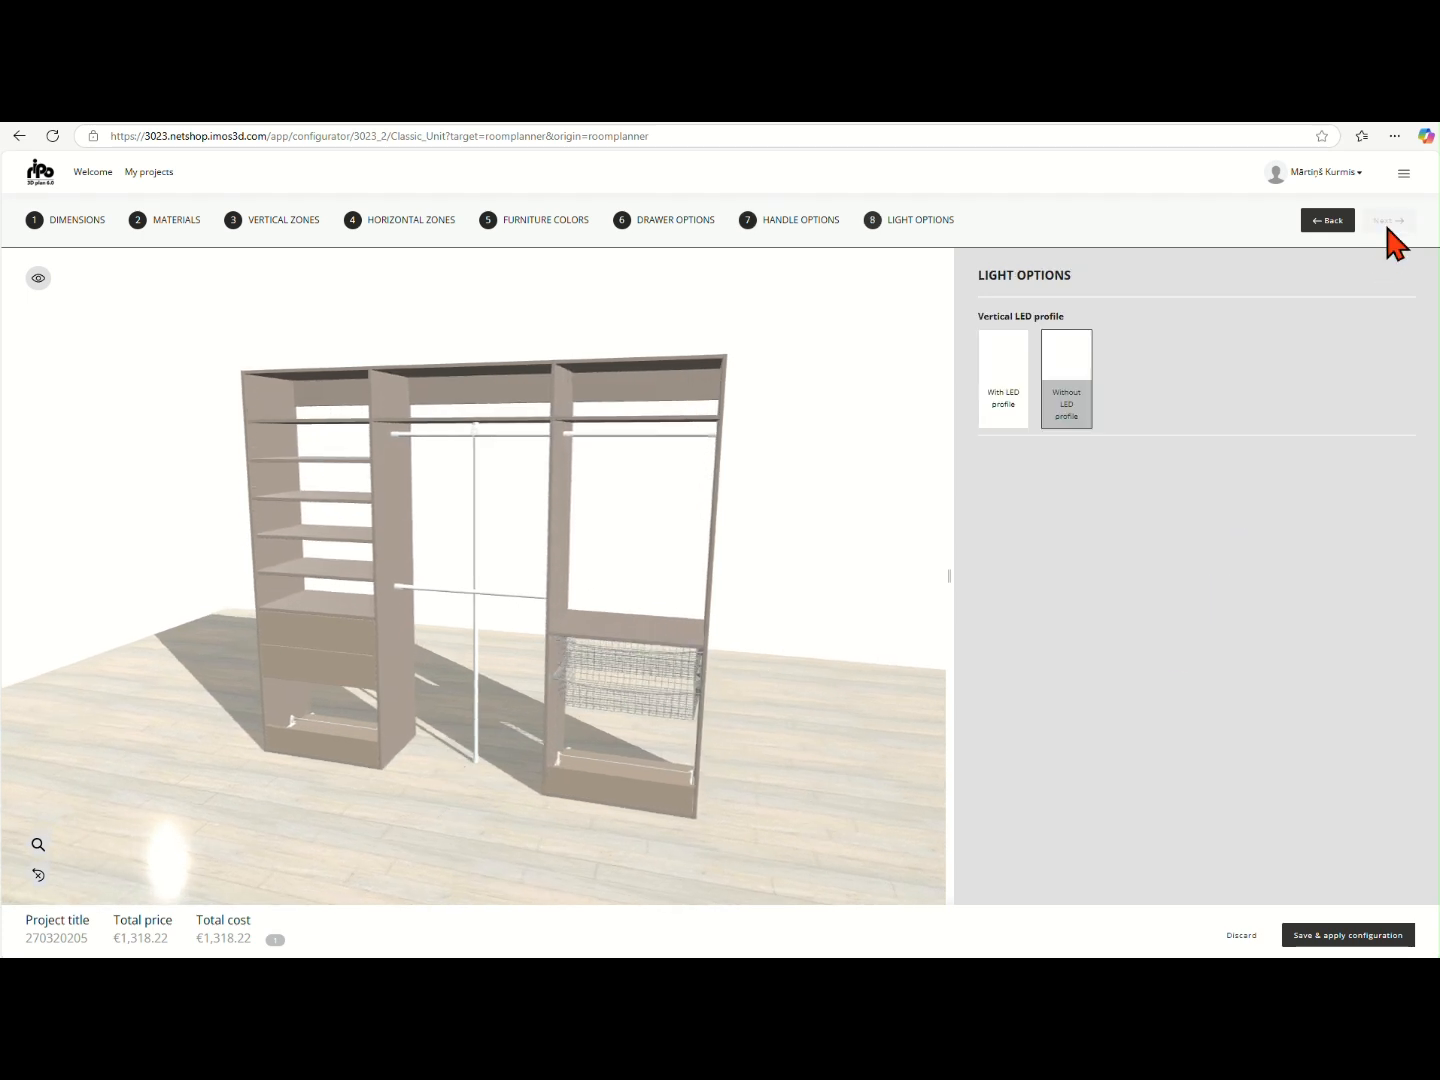
{"action": "left_click", "coordinate": [1000, 401]}
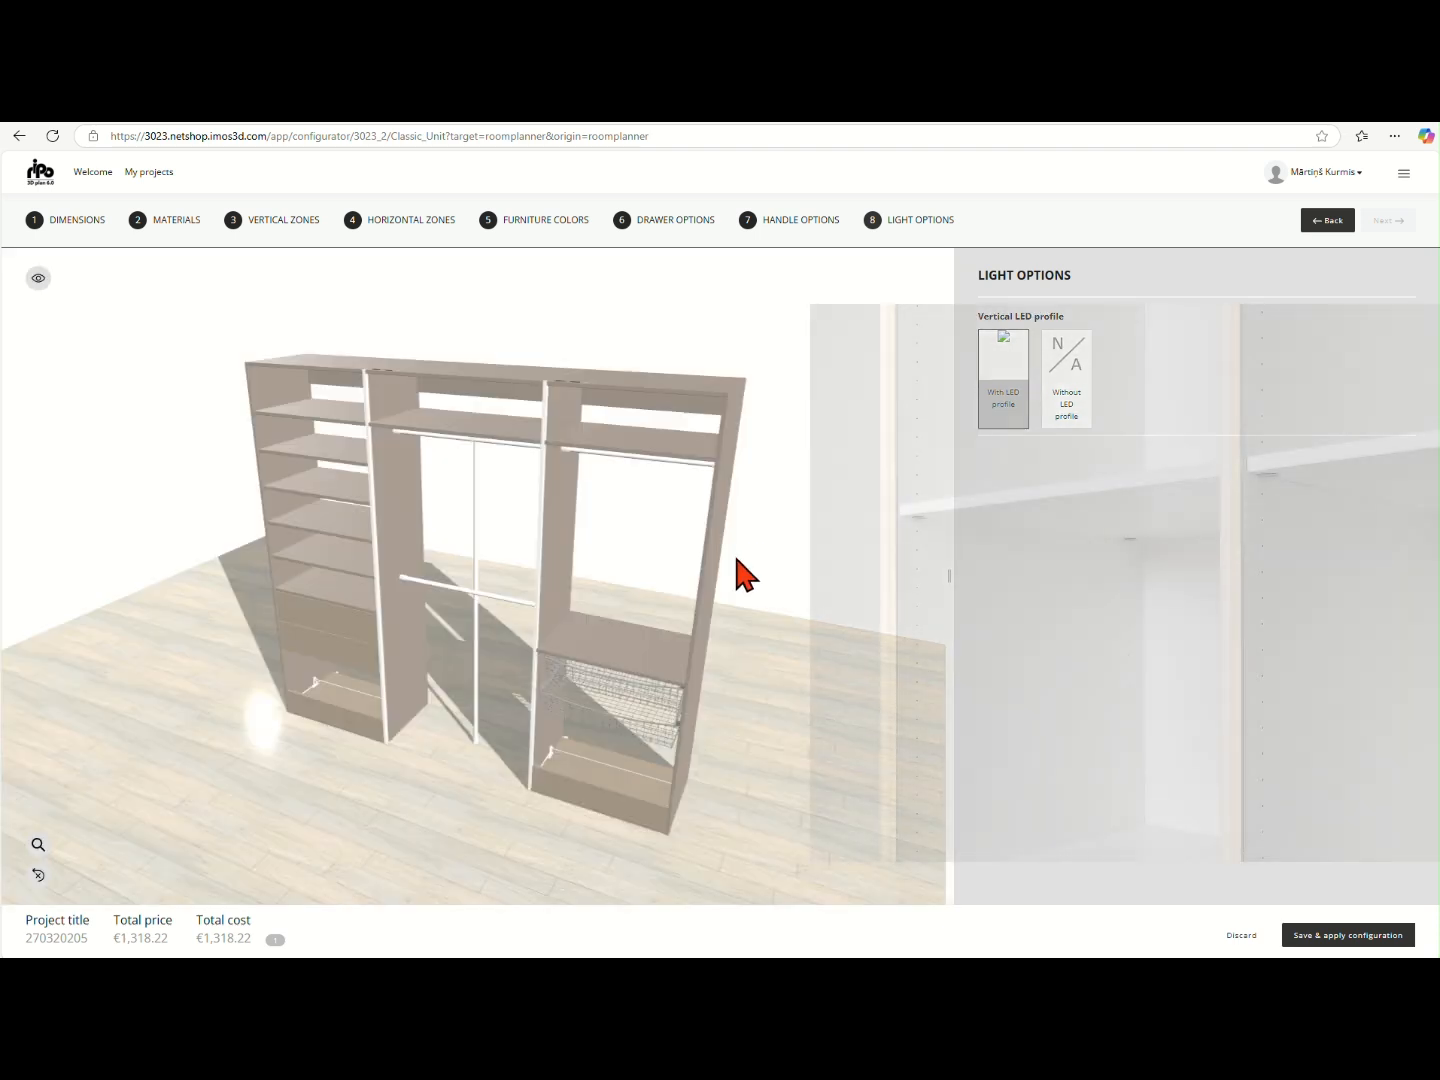
{"action": "mouse_move", "coordinate": [577, 577]}
{"action": "left_mouse_down"}
{"action": "mouse_move", "coordinate": [634, 602]}
{"action": "mouse_move", "coordinate": [690, 591]}
{"action": "mouse_move", "coordinate": [701, 569]}
{"action": "mouse_move", "coordinate": [566, 562]}
{"action": "left_mouse_up"}
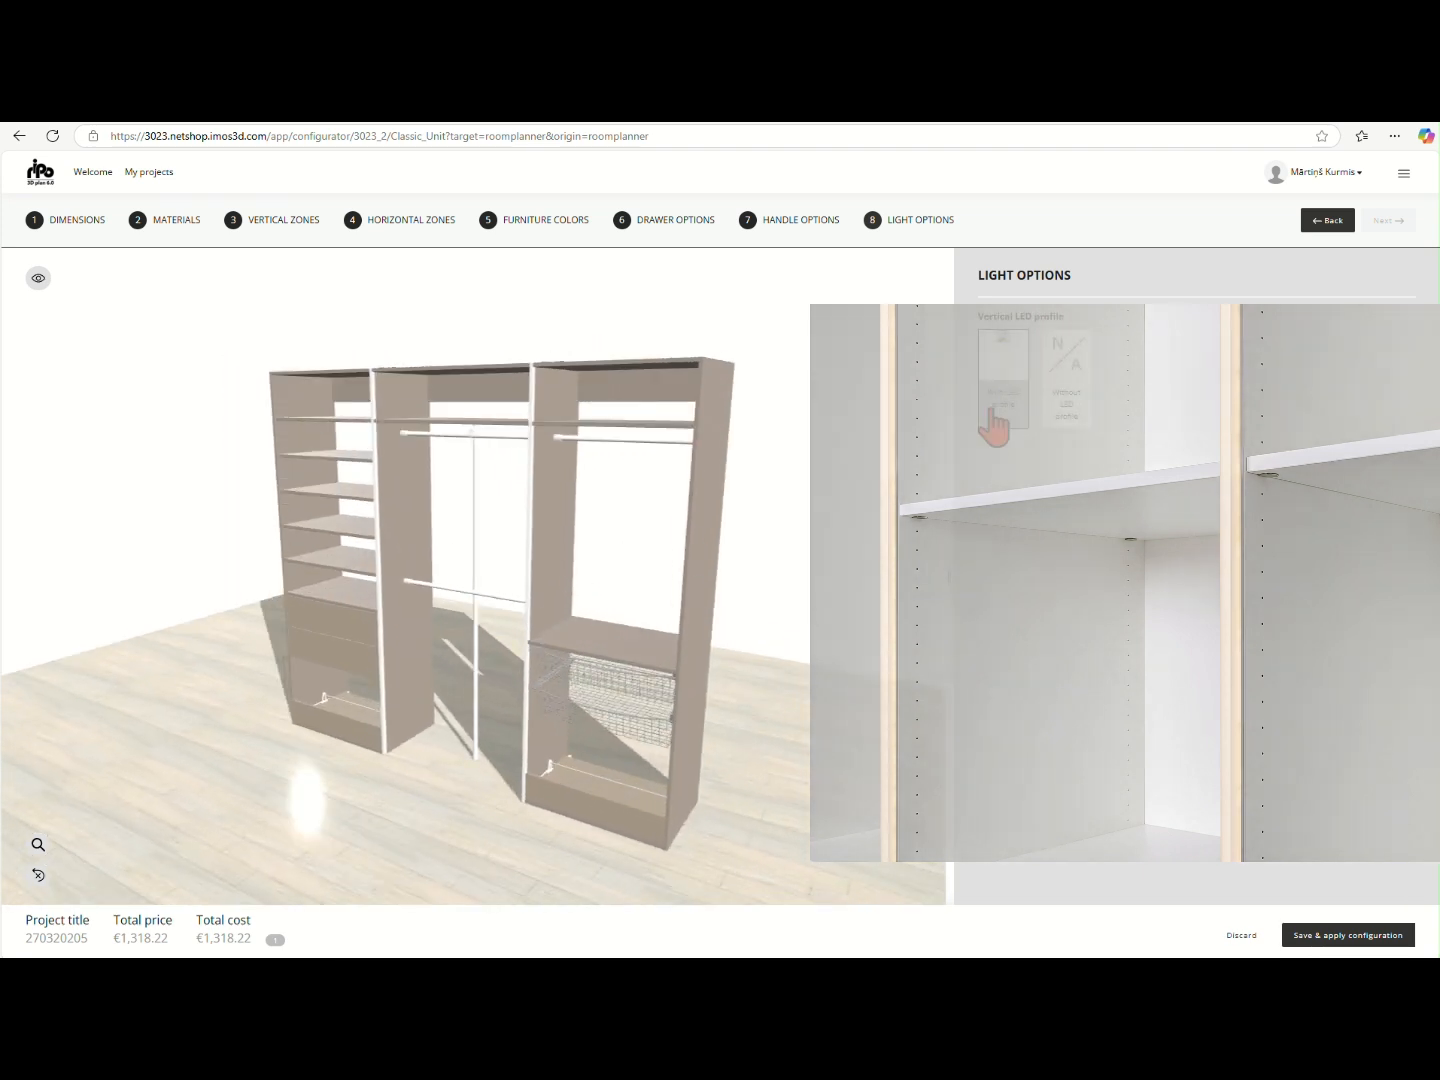
{"action": "left_click", "coordinate": [1067, 403]}
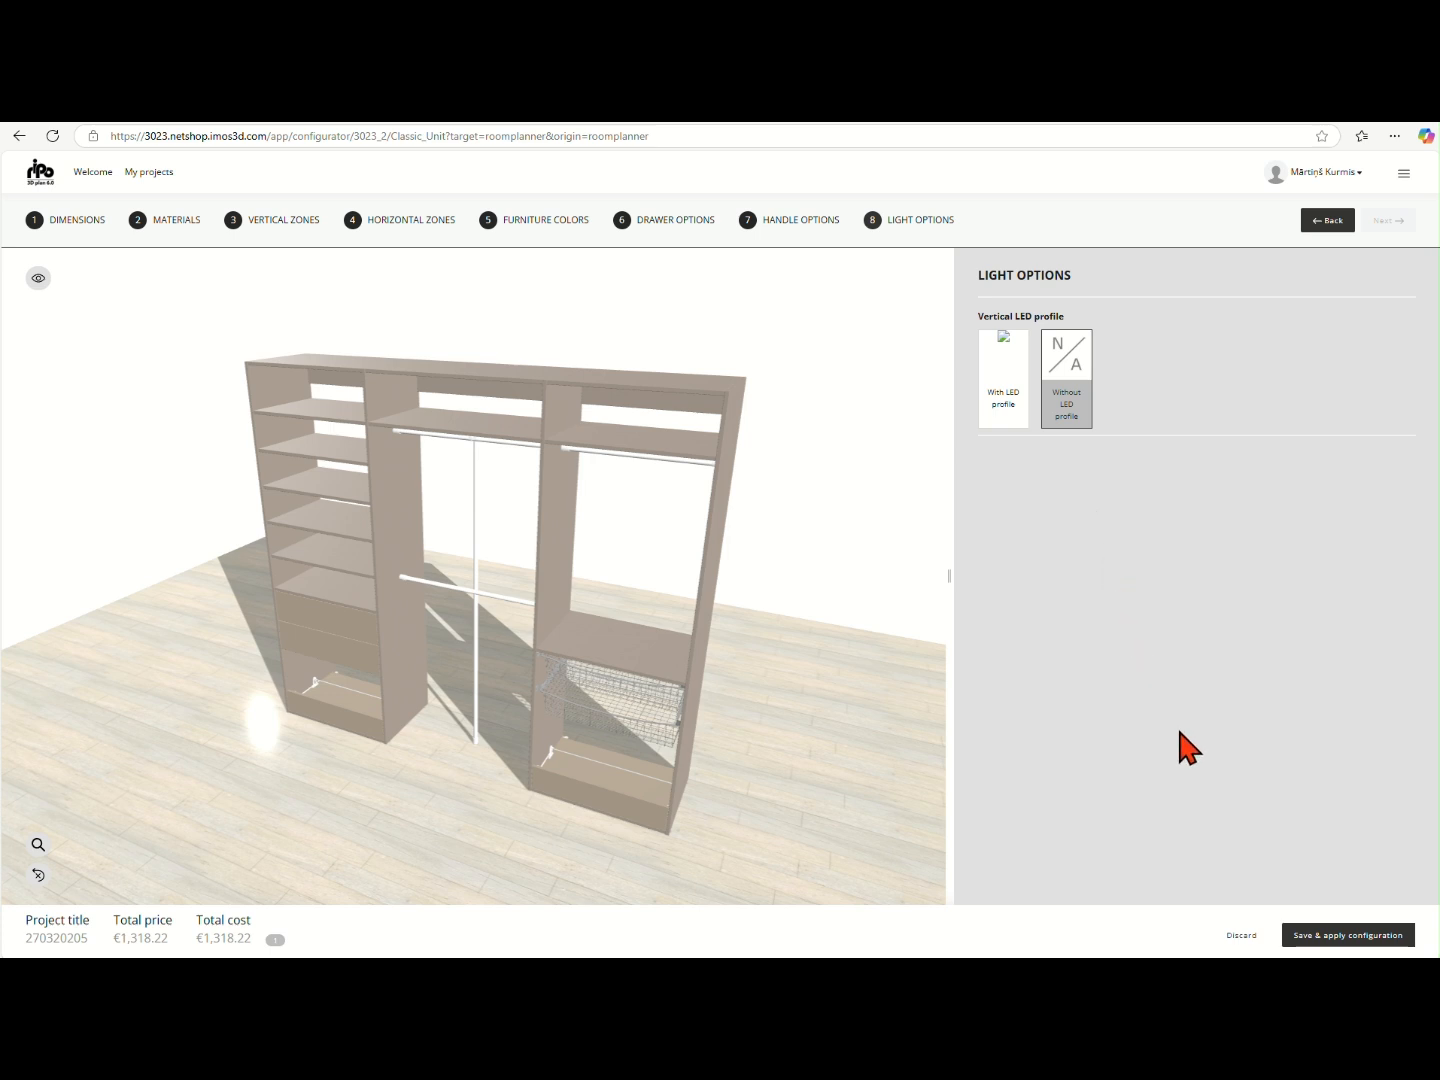
- Save and apply the wardrobe configuration, and view the room in 3D from the front
{"action": "left_click", "coordinate": [1337, 935]}
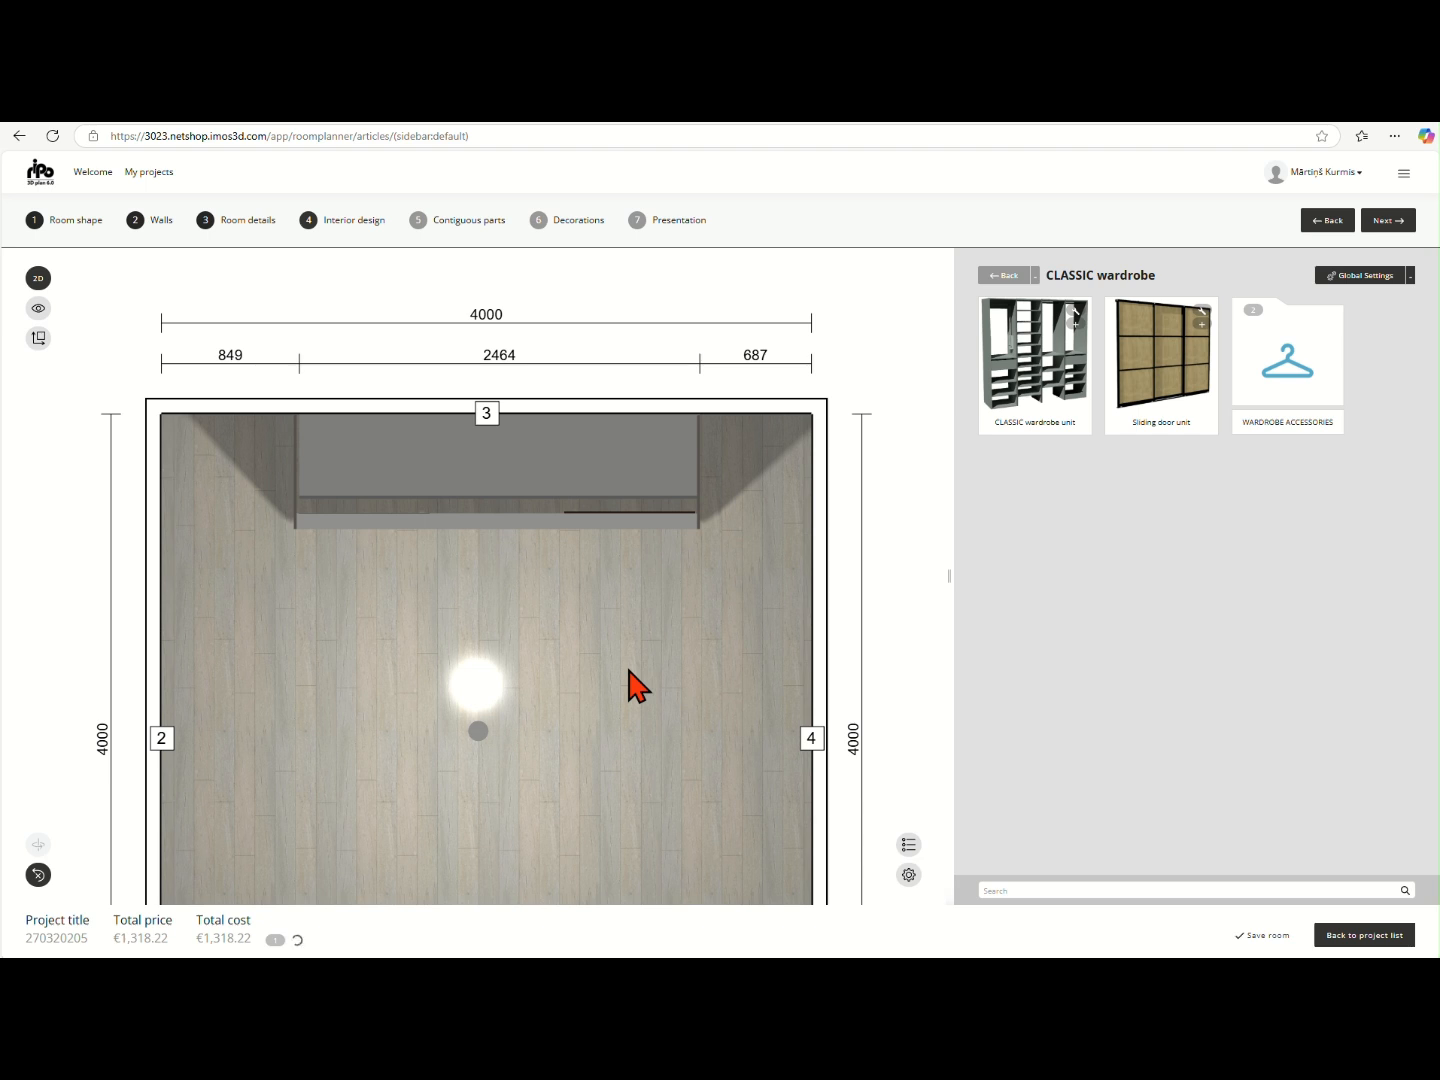
{"action": "left_click", "coordinate": [37, 280]}
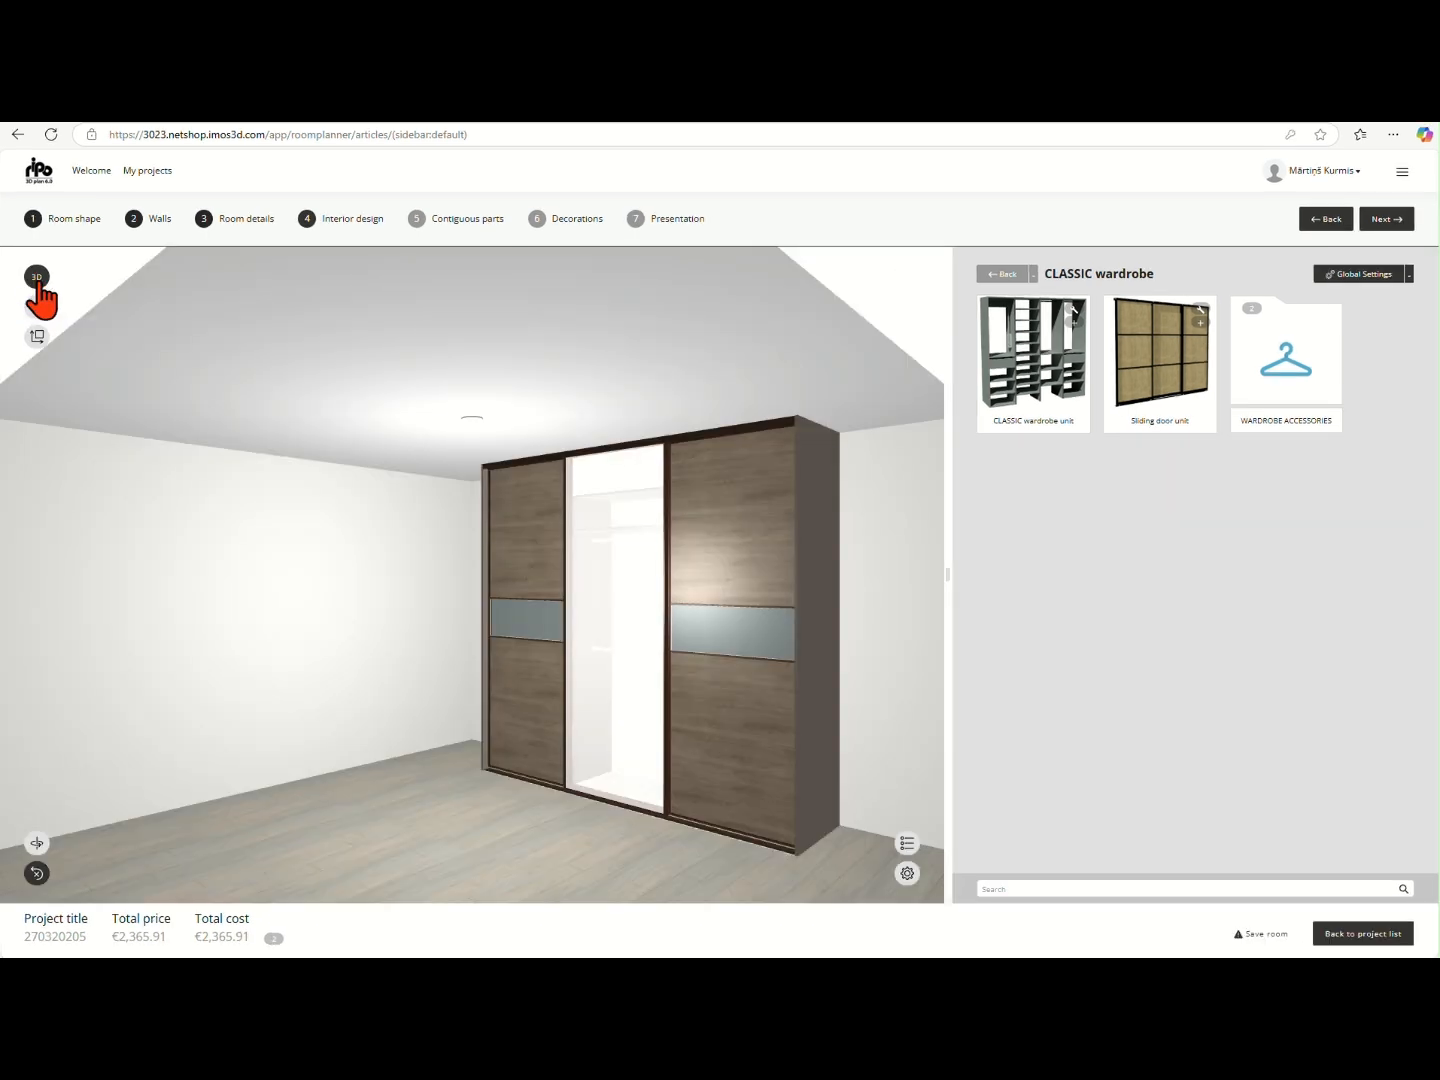
{"action": "left_click", "coordinate": [35, 853]}
{"action": "left_click_drag", "start_coordinate": [410, 833], "coordinate": [455, 828]}
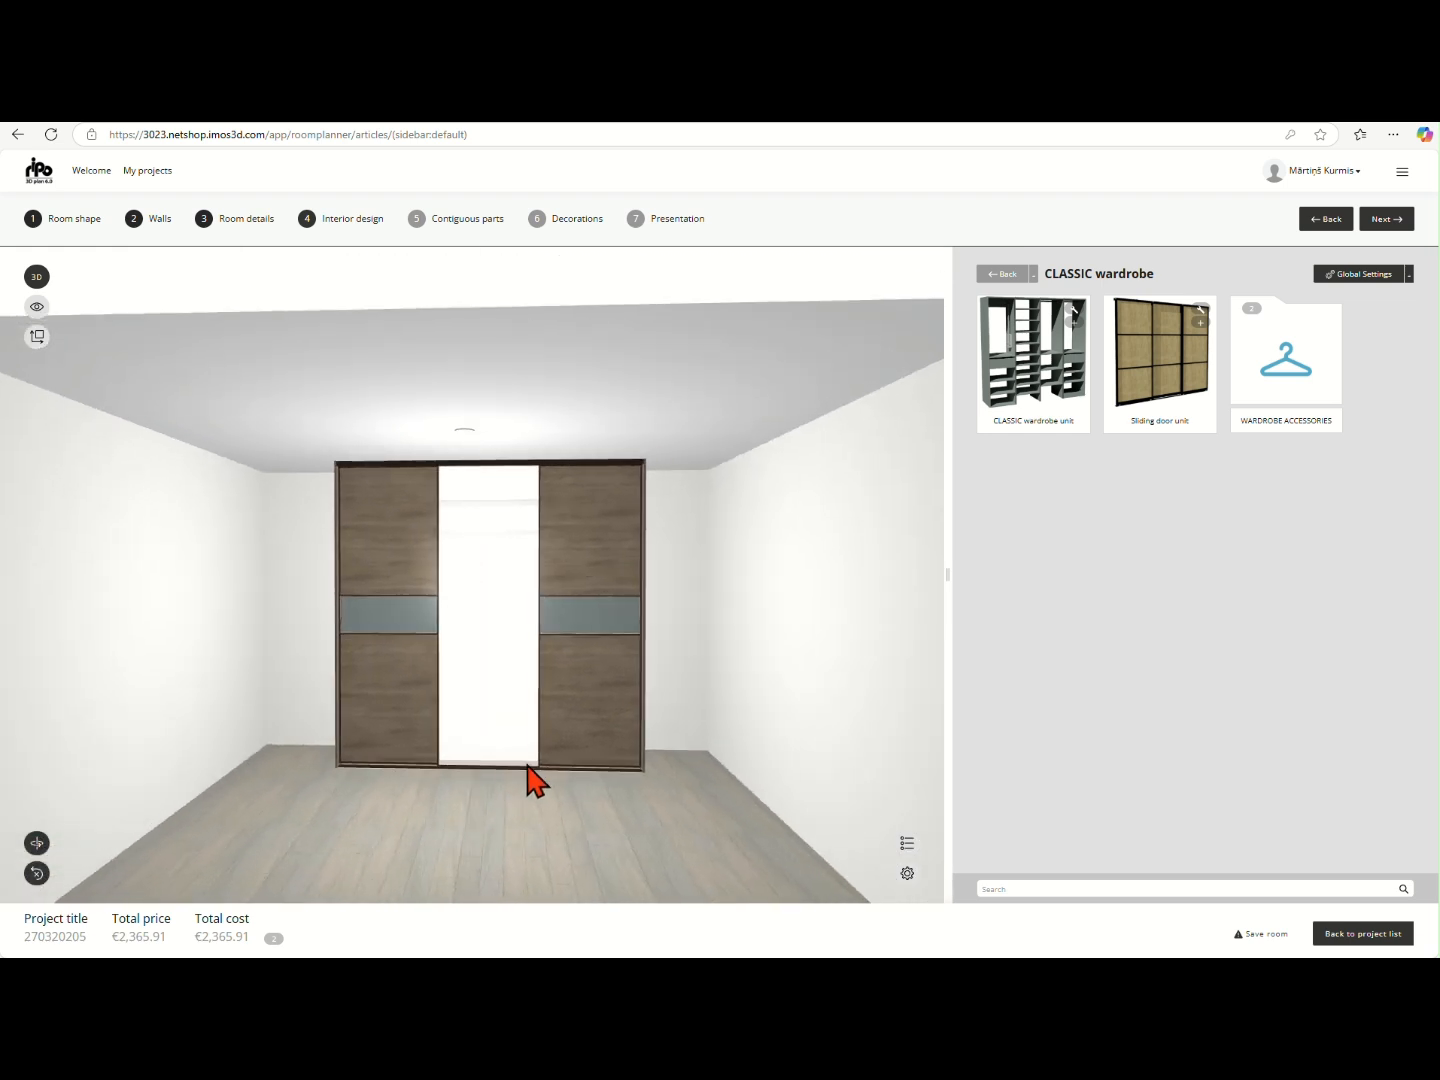
- Turn Show fronts off and examine the wardrobe interior in 3D and in the Wall 3 elevation
{"action": "left_click", "coordinate": [907, 873]}
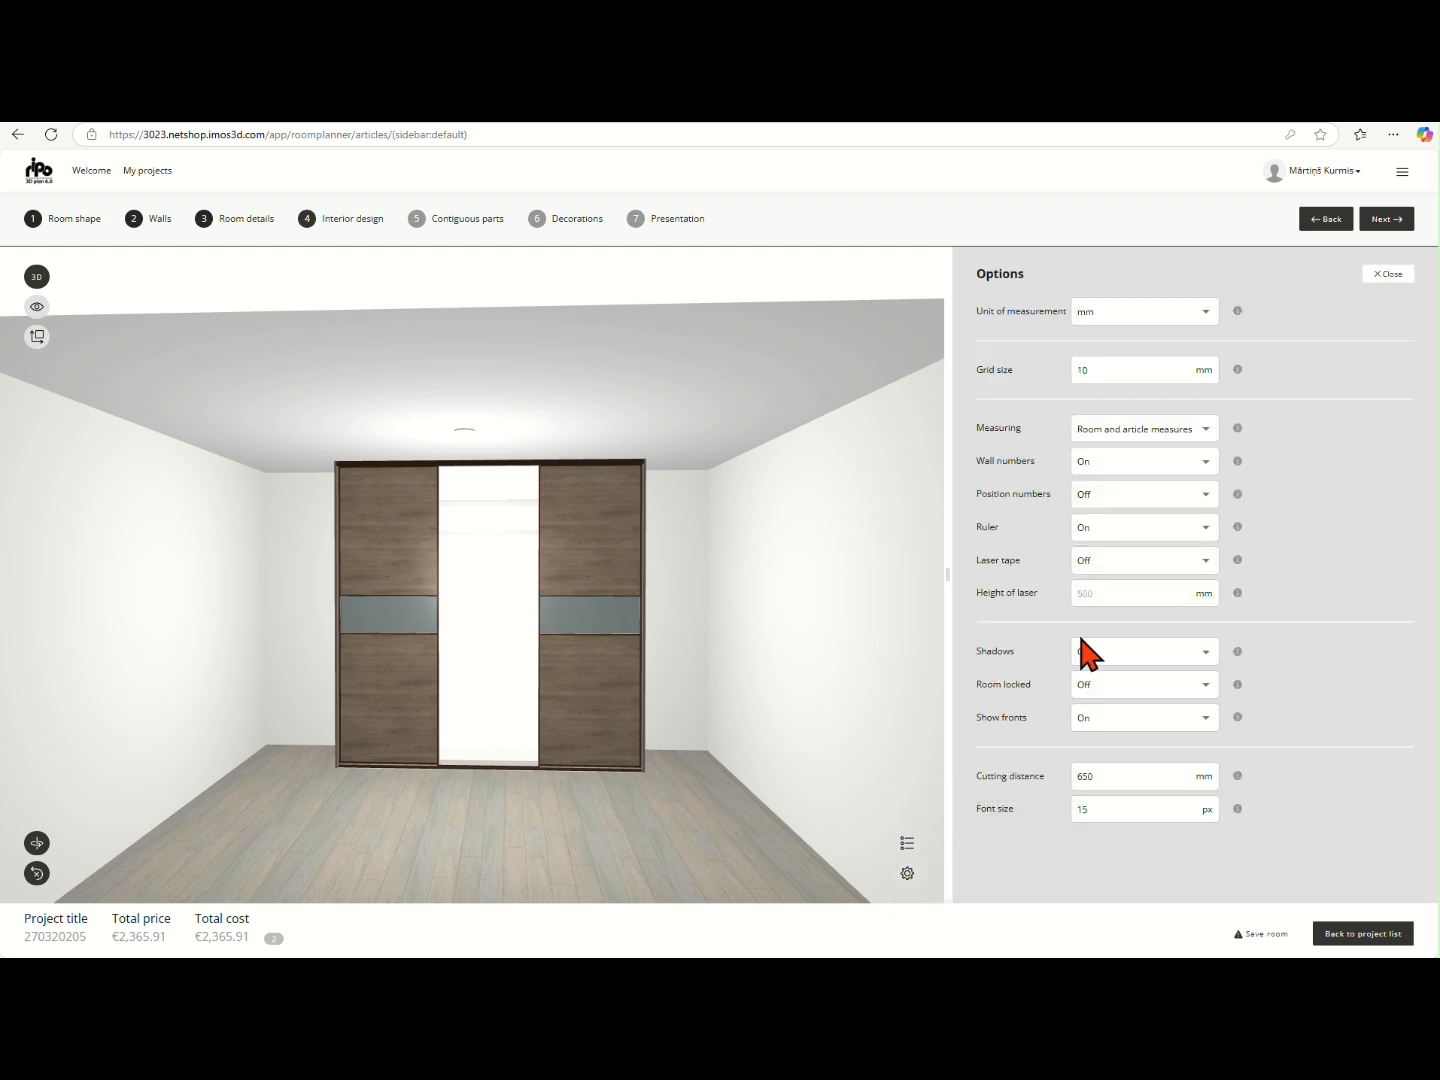
{"action": "left_click", "coordinate": [1111, 717]}
{"action": "left_click", "coordinate": [1100, 692]}
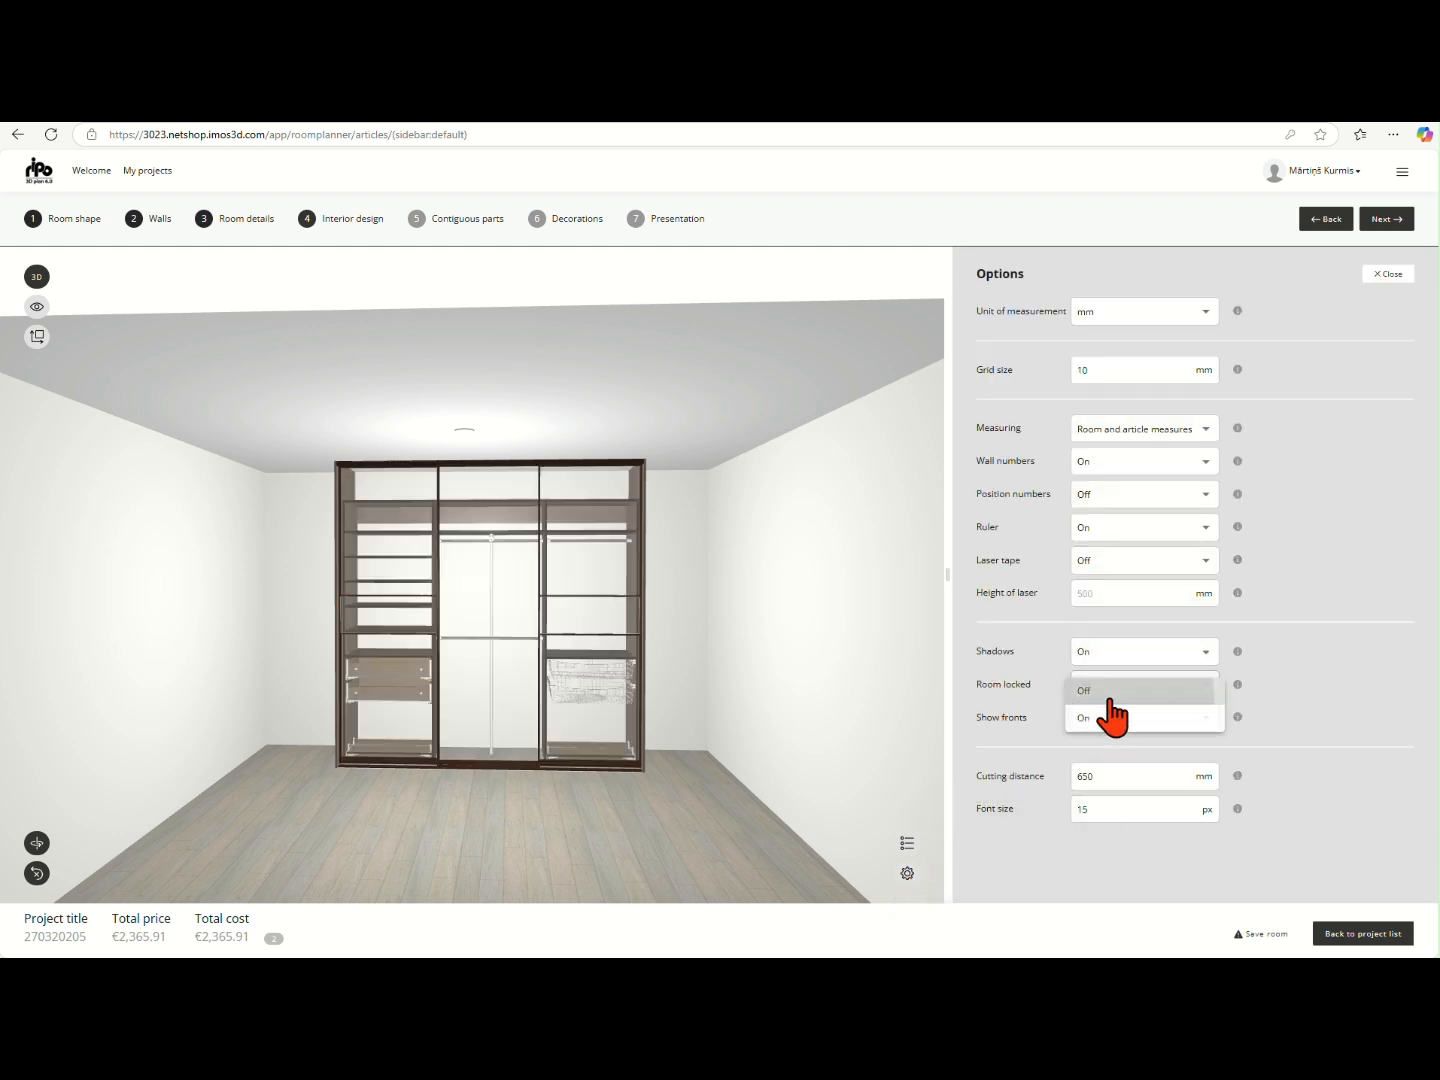
{"action": "scroll", "coordinate": [470, 625], "scroll_direction": "up", "scroll_amount": 5}
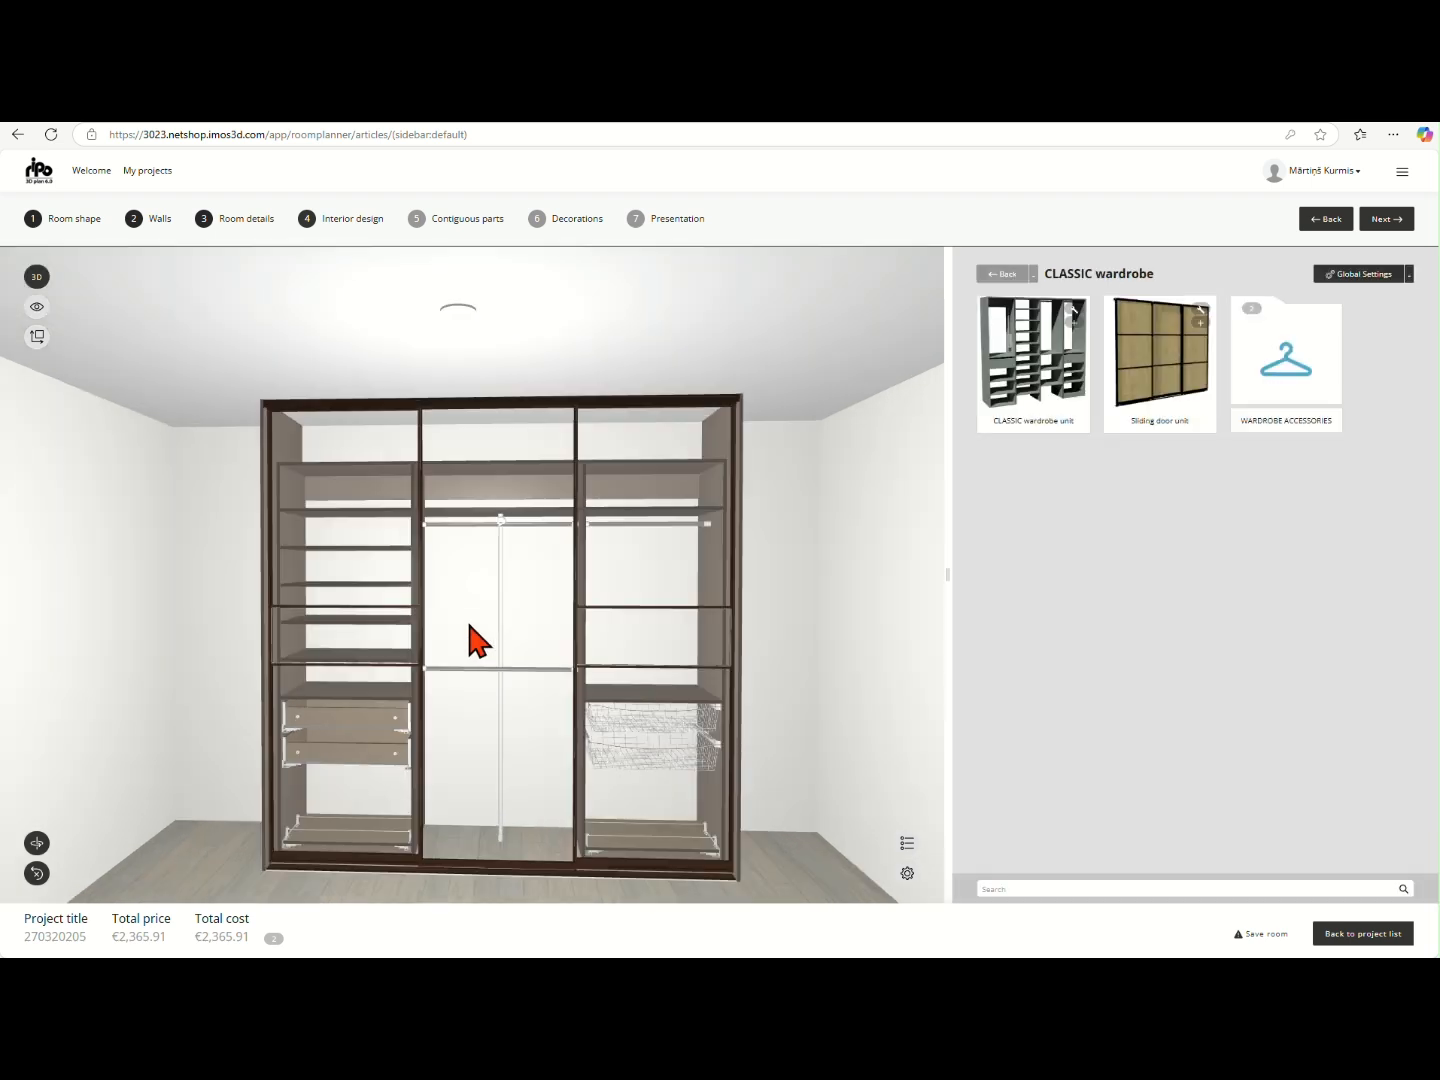
{"action": "scroll", "coordinate": [469, 625], "scroll_direction": "down", "scroll_amount": 3}
{"action": "left_click", "coordinate": [38, 338]}
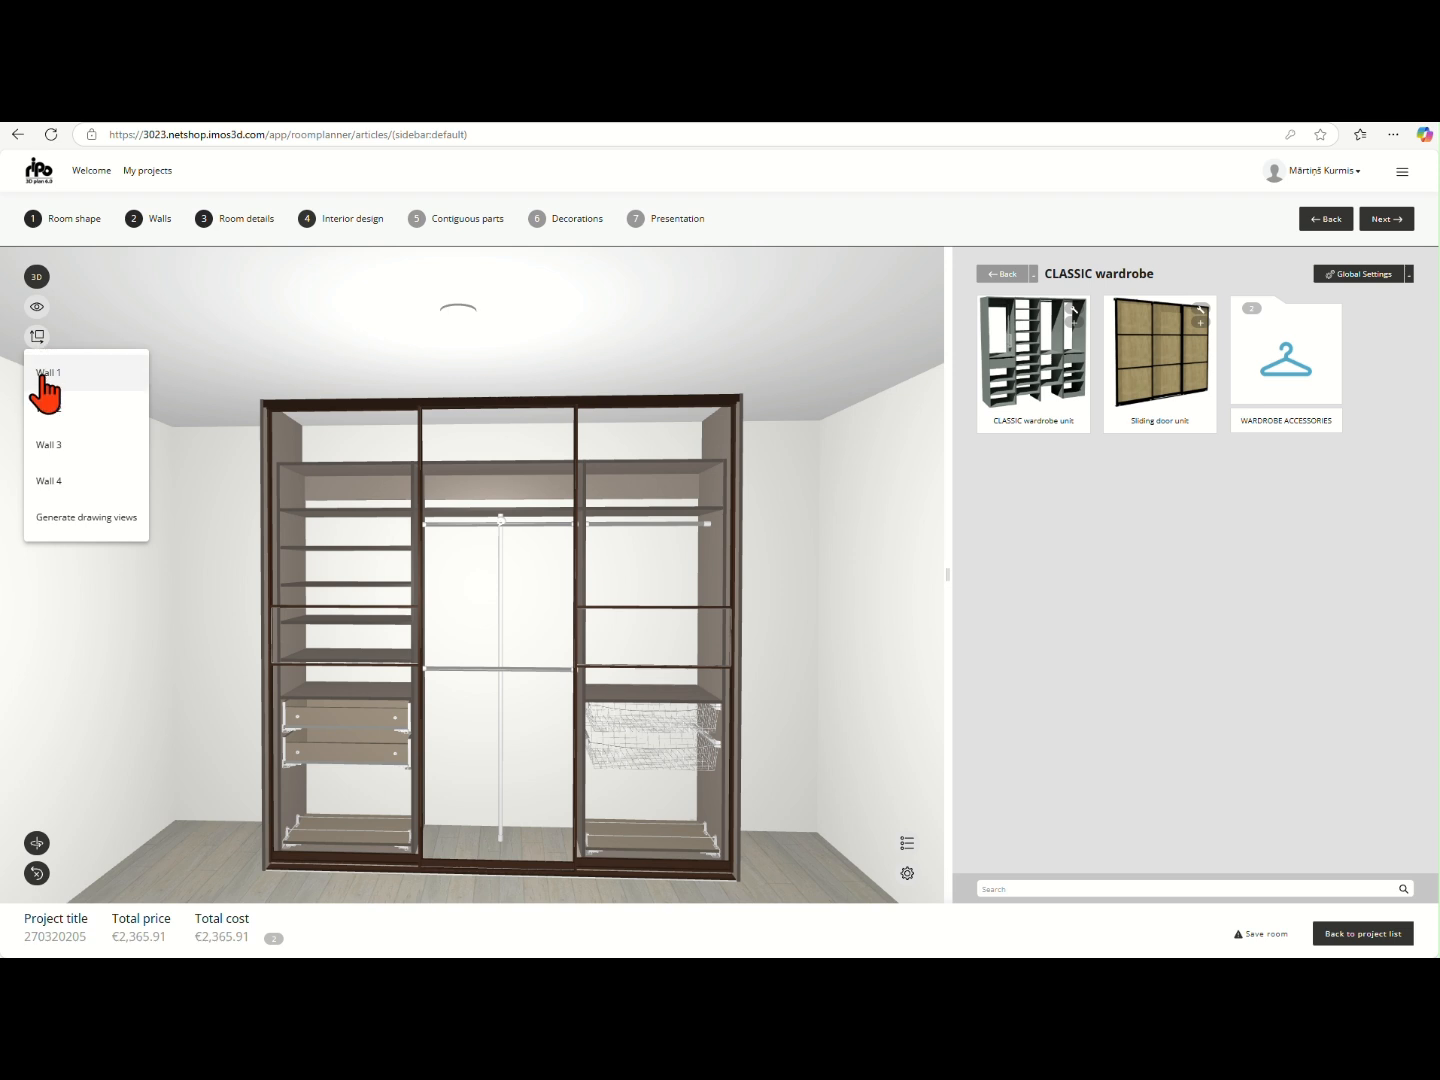
{"action": "left_click", "coordinate": [46, 446]}
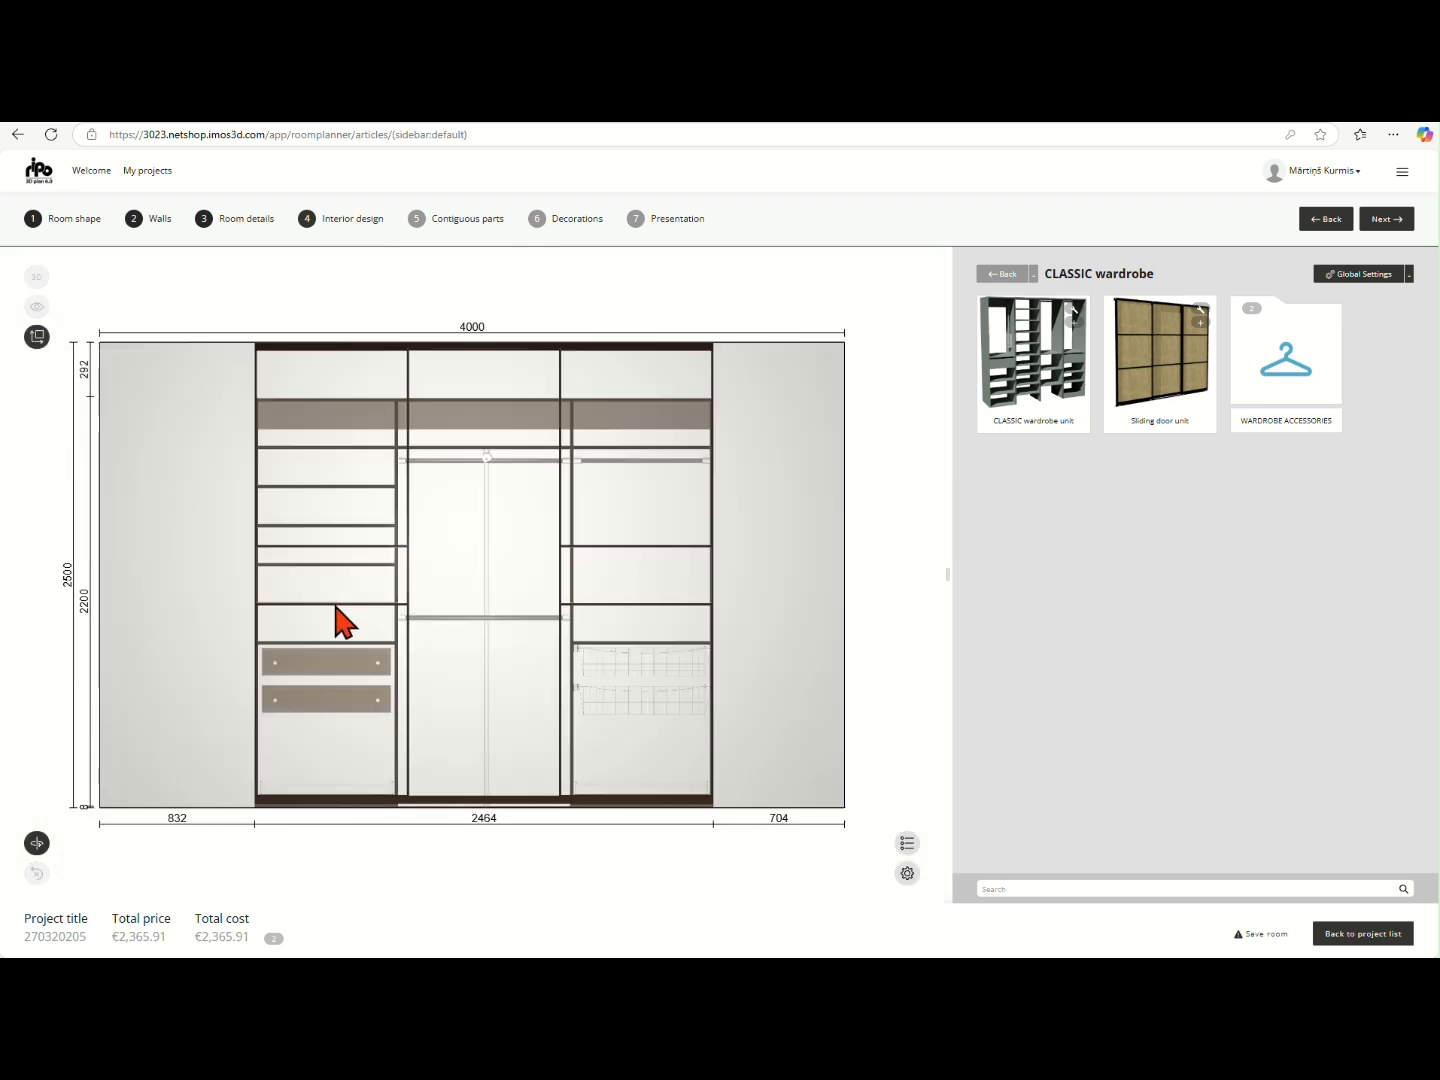
- Turn Show fronts back on and leave the Wall 3 elevation for the 3D room view
{"action": "left_click", "coordinate": [907, 873]}
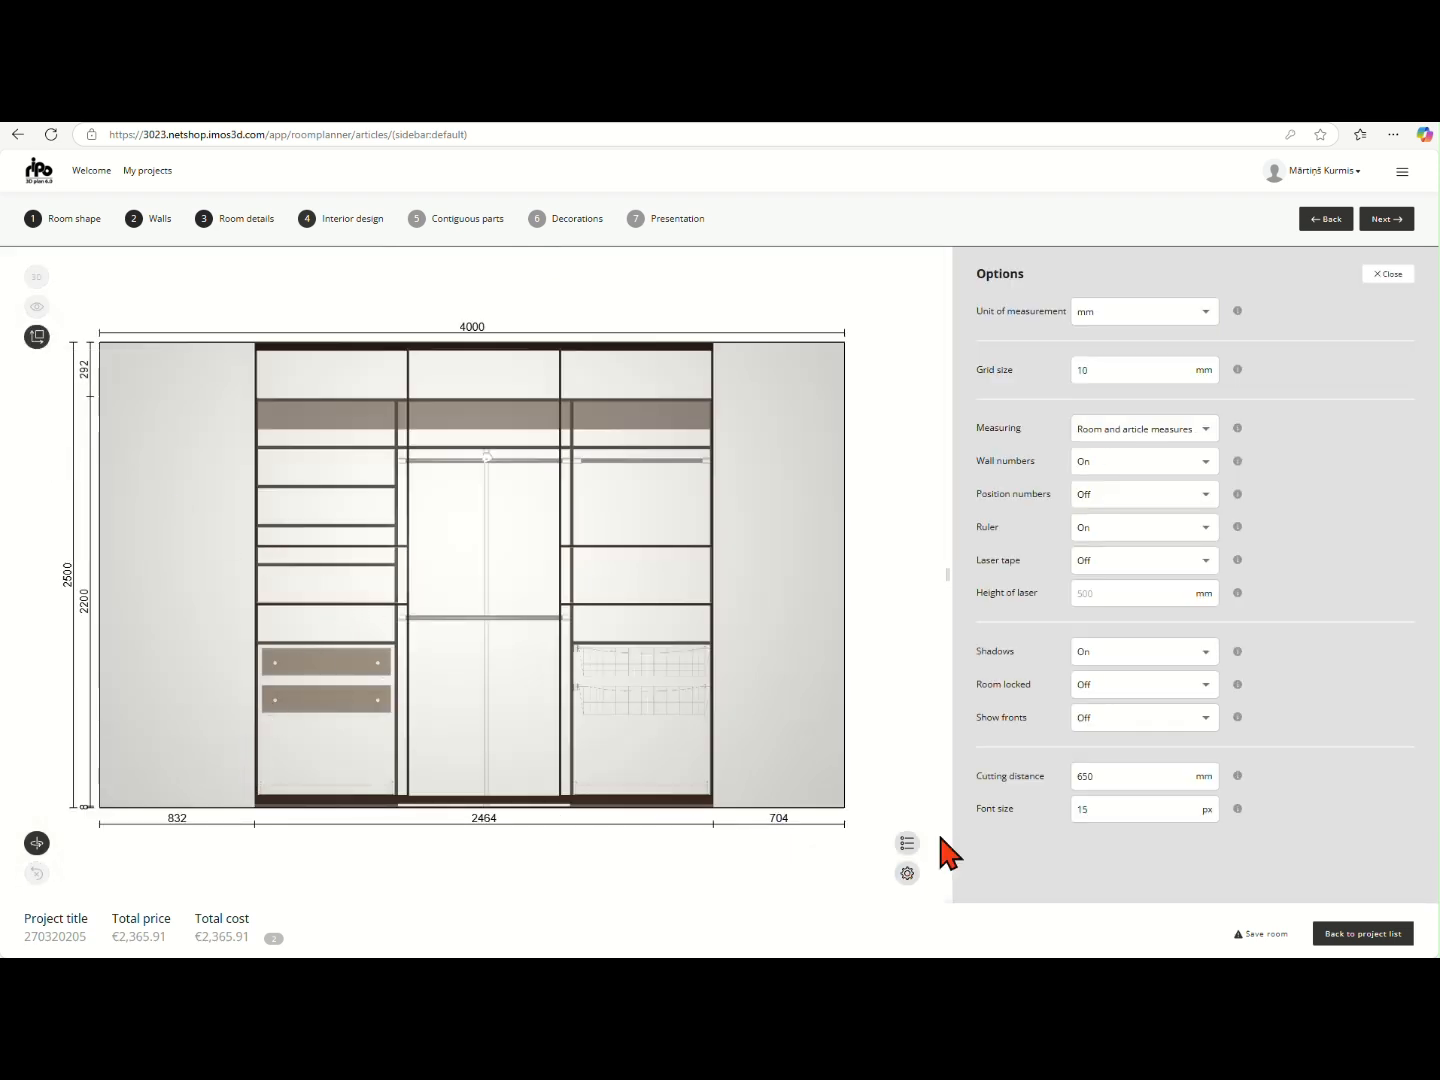
{"action": "left_click", "coordinate": [1103, 720]}
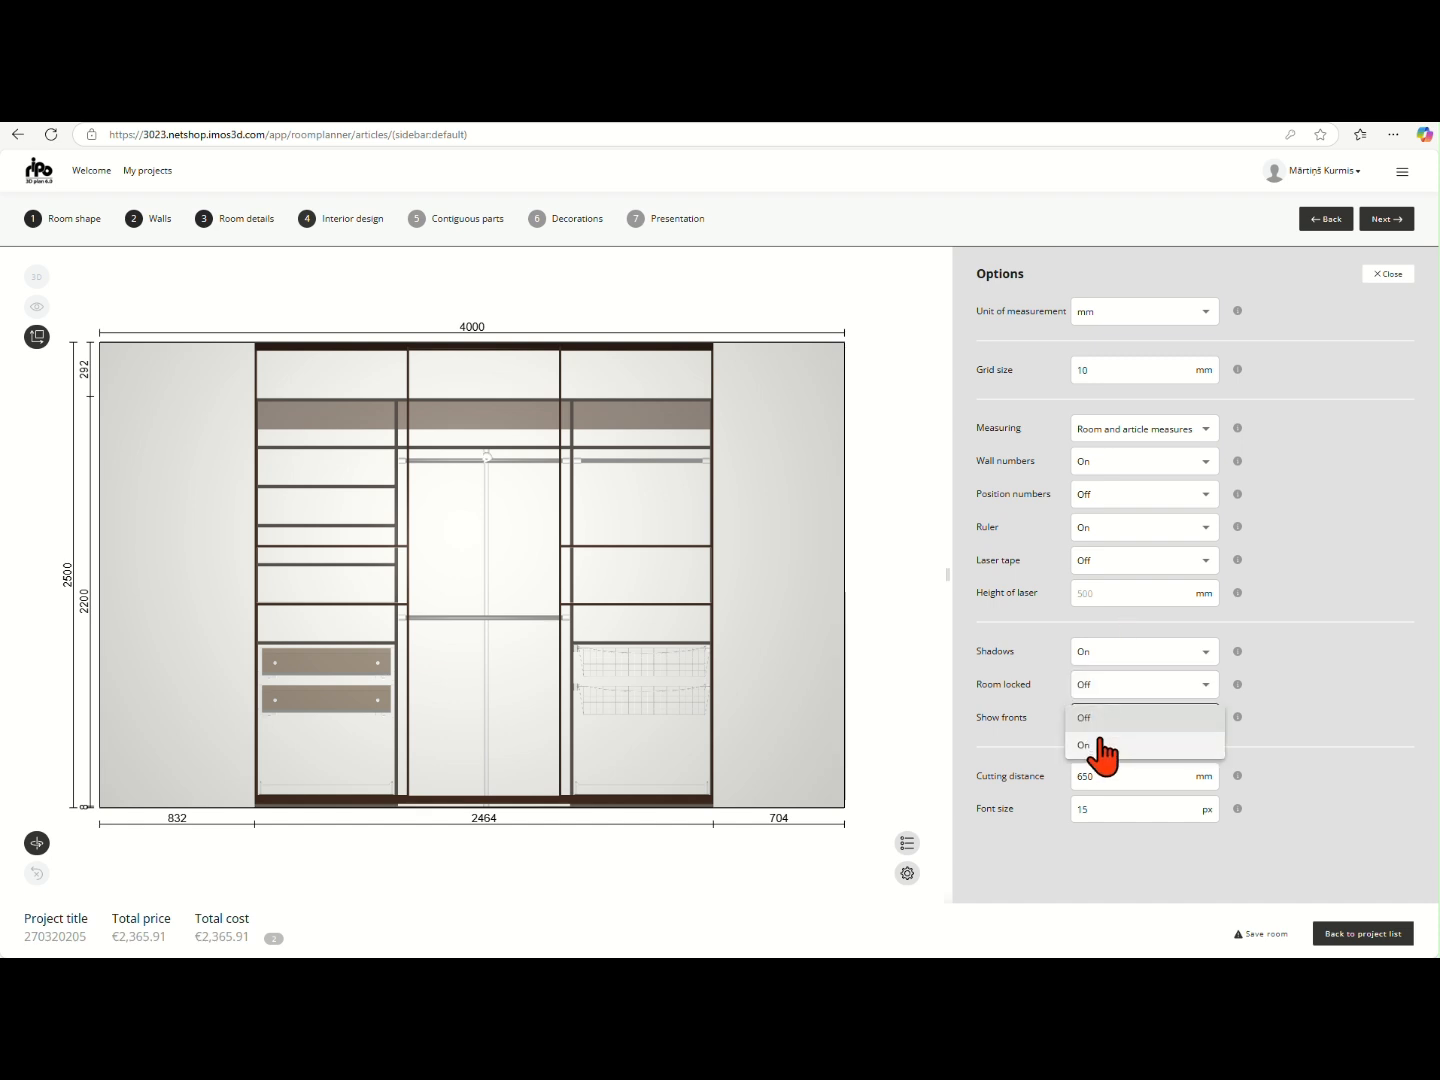
{"action": "left_click", "coordinate": [1100, 748]}
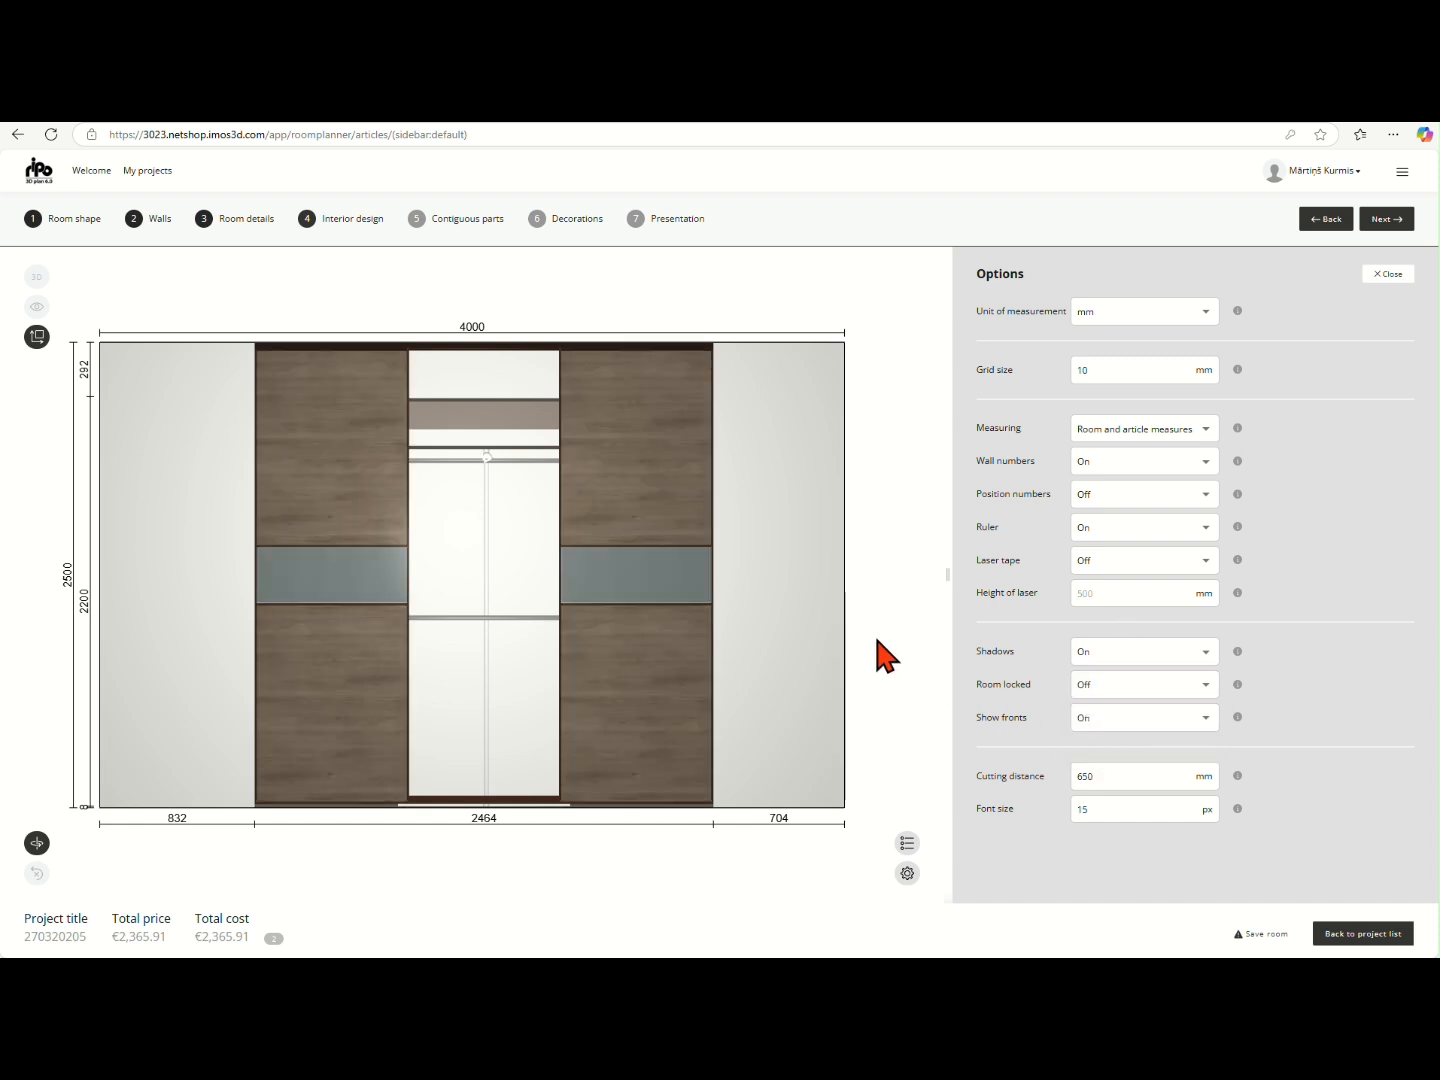
{"action": "left_click", "coordinate": [37, 337]}
{"action": "left_click", "coordinate": [45, 370]}
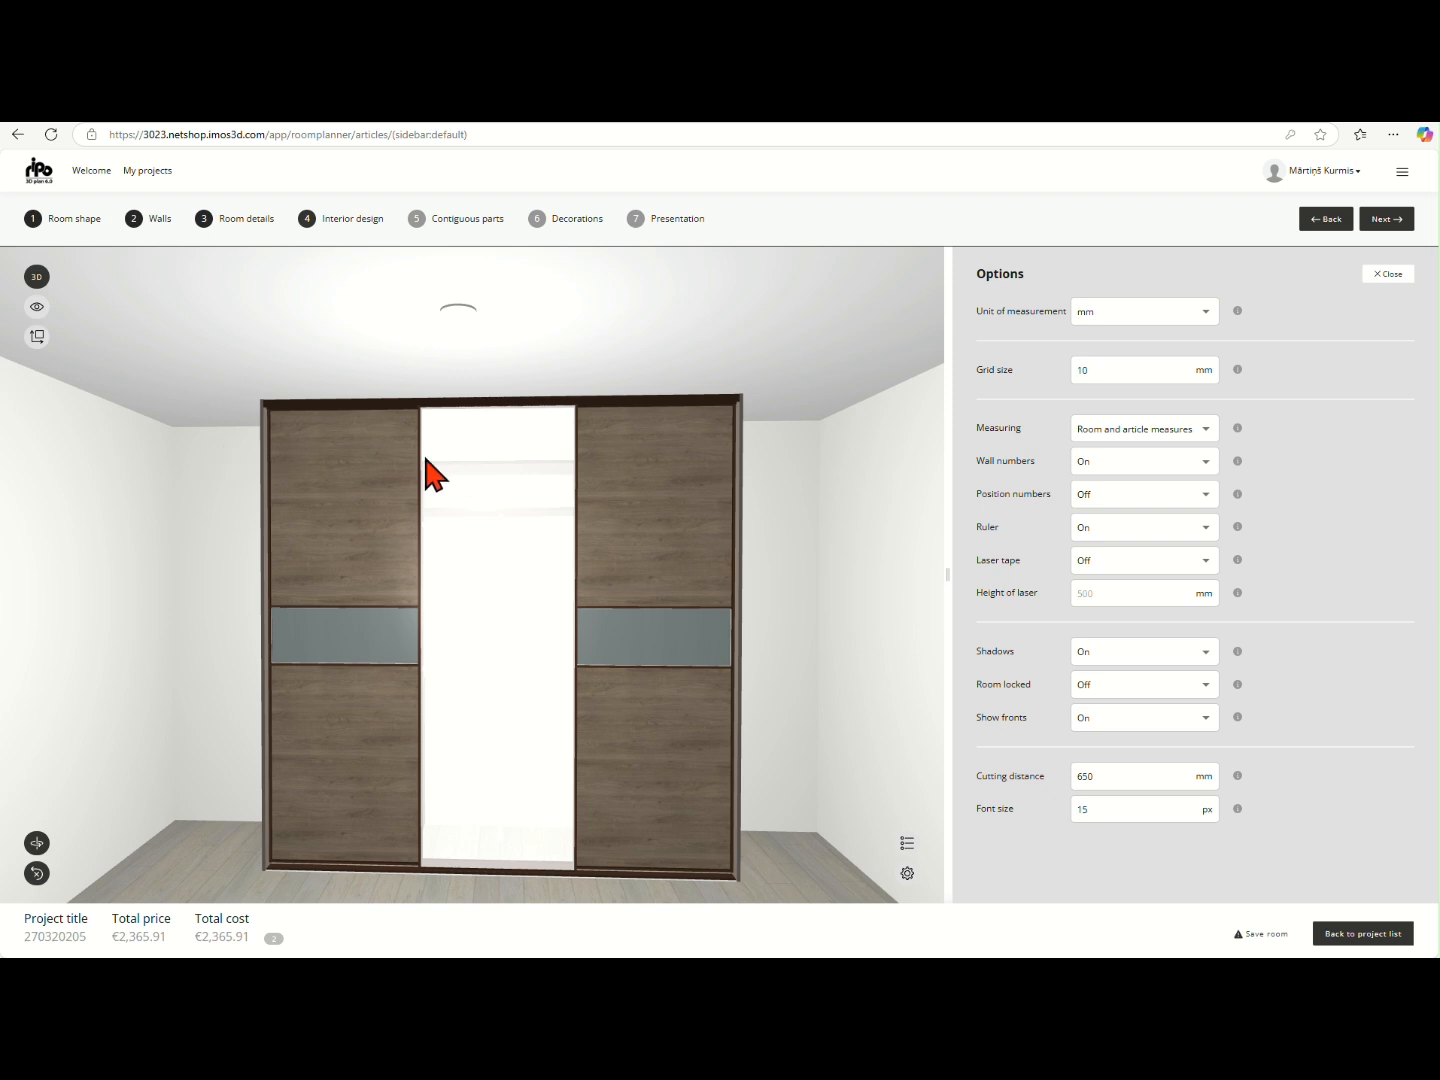